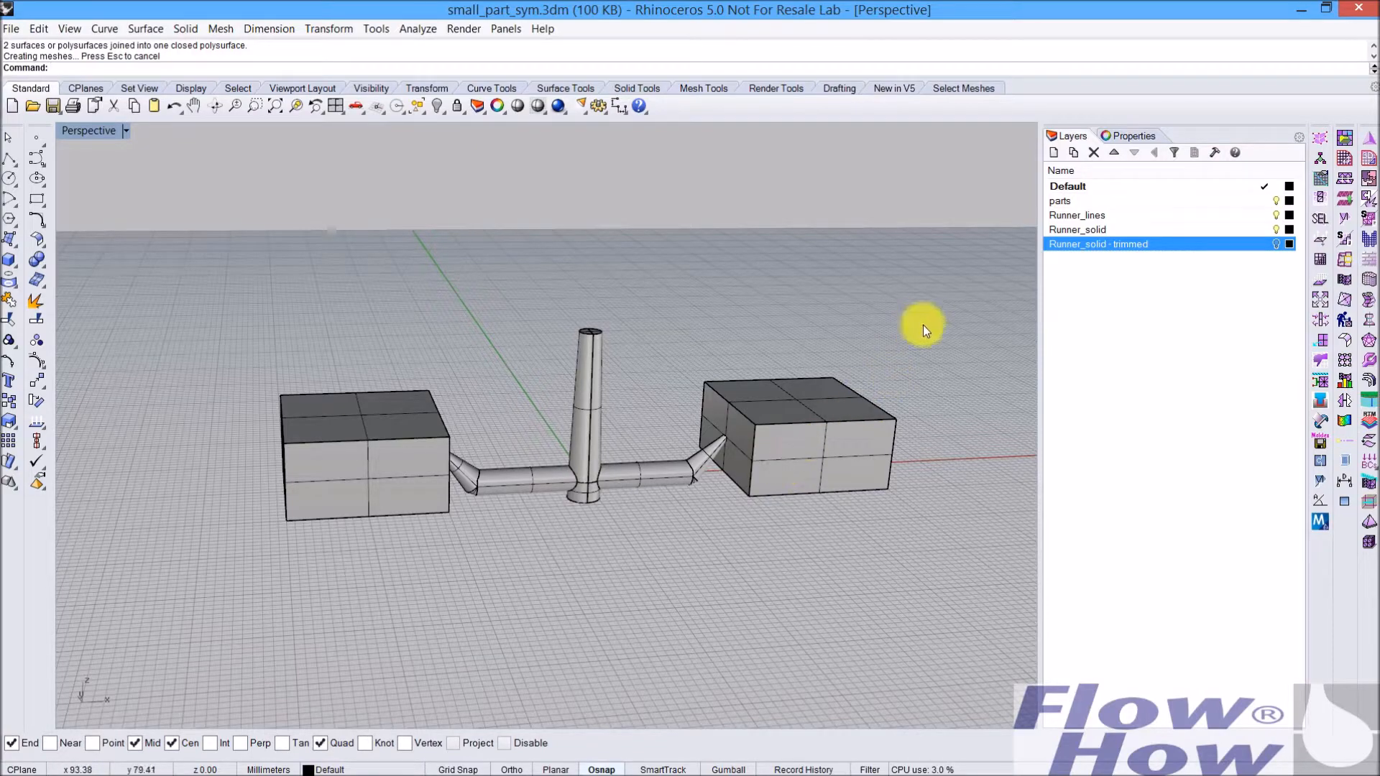
Step: Examine the two part blocks and the solid runner connecting them, highlighting each object in turn
{"action": "mouse_move", "coordinate": [701, 479]}
{"action": "right_mouse_down"}
{"action": "mouse_move", "coordinate": [743, 453]}
{"action": "mouse_move", "coordinate": [724, 482]}
{"action": "right_mouse_up"}
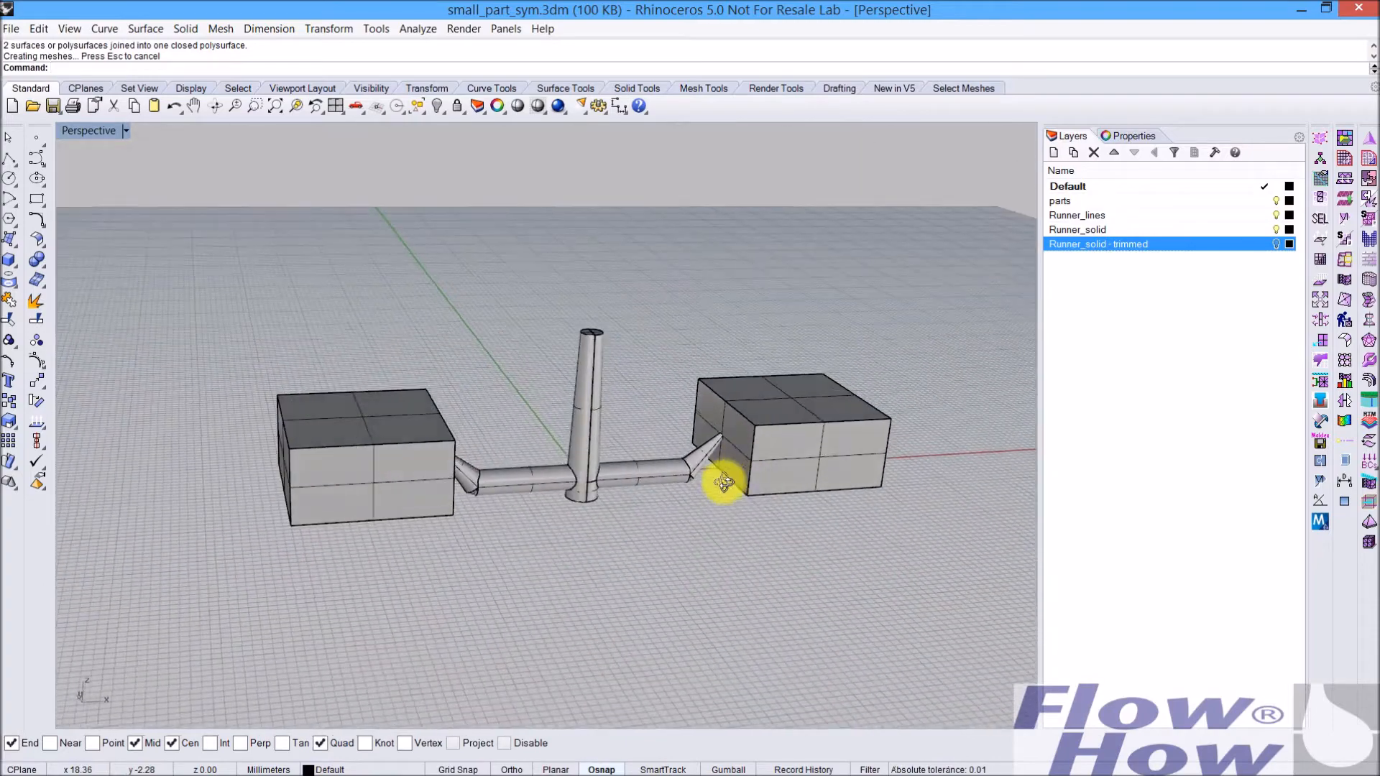
{"action": "scroll", "coordinate": [571, 456], "scroll_direction": "up", "scroll_amount": 3}
{"action": "scroll", "coordinate": [571, 455], "scroll_direction": "down", "scroll_amount": 3}
{"action": "left_click", "coordinate": [429, 459]}
{"action": "left_click", "coordinate": [755, 430]}
{"action": "left_click", "coordinate": [677, 589]}
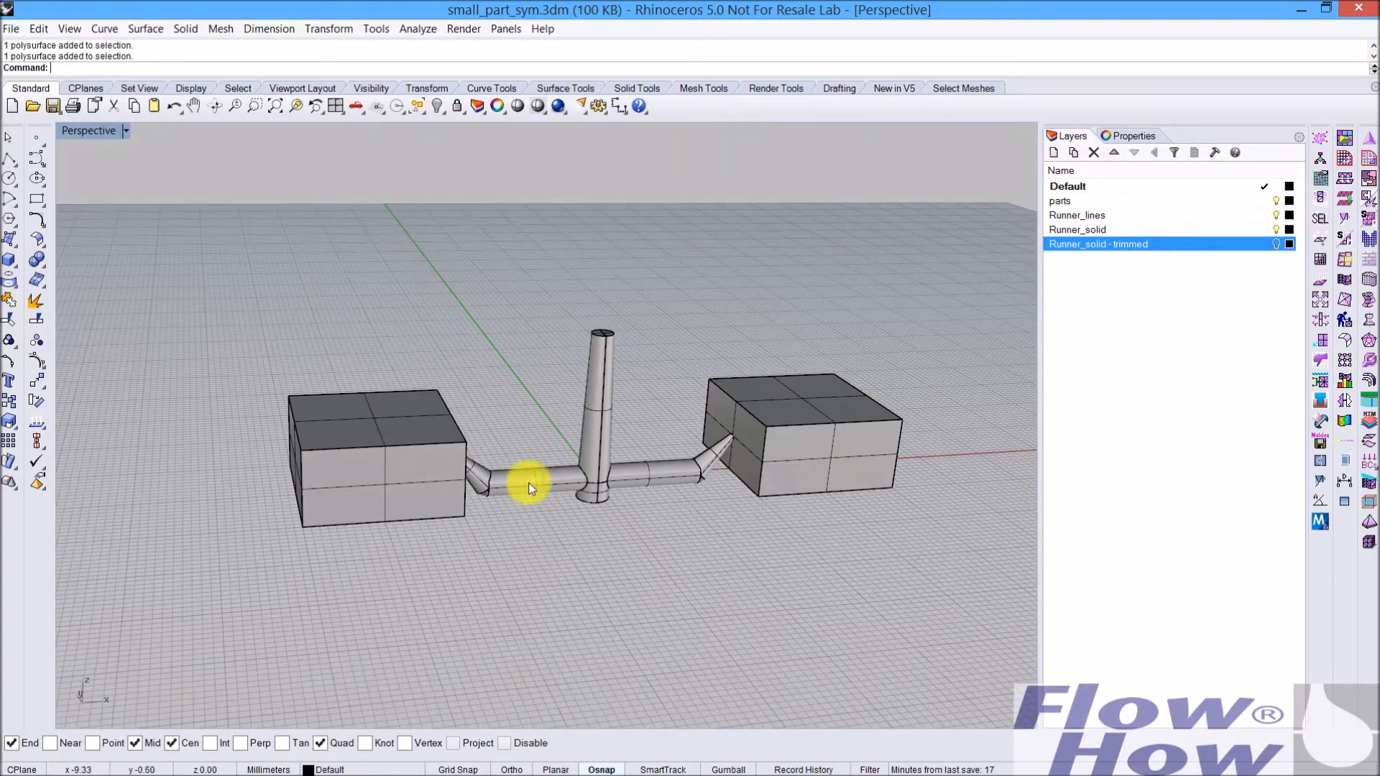
{"action": "right_click_drag", "start_coordinate": [530, 484], "coordinate": [540, 477]}
{"action": "left_click", "coordinate": [569, 480]}
{"action": "right_click_drag", "start_coordinate": [670, 496], "coordinate": [657, 432]}
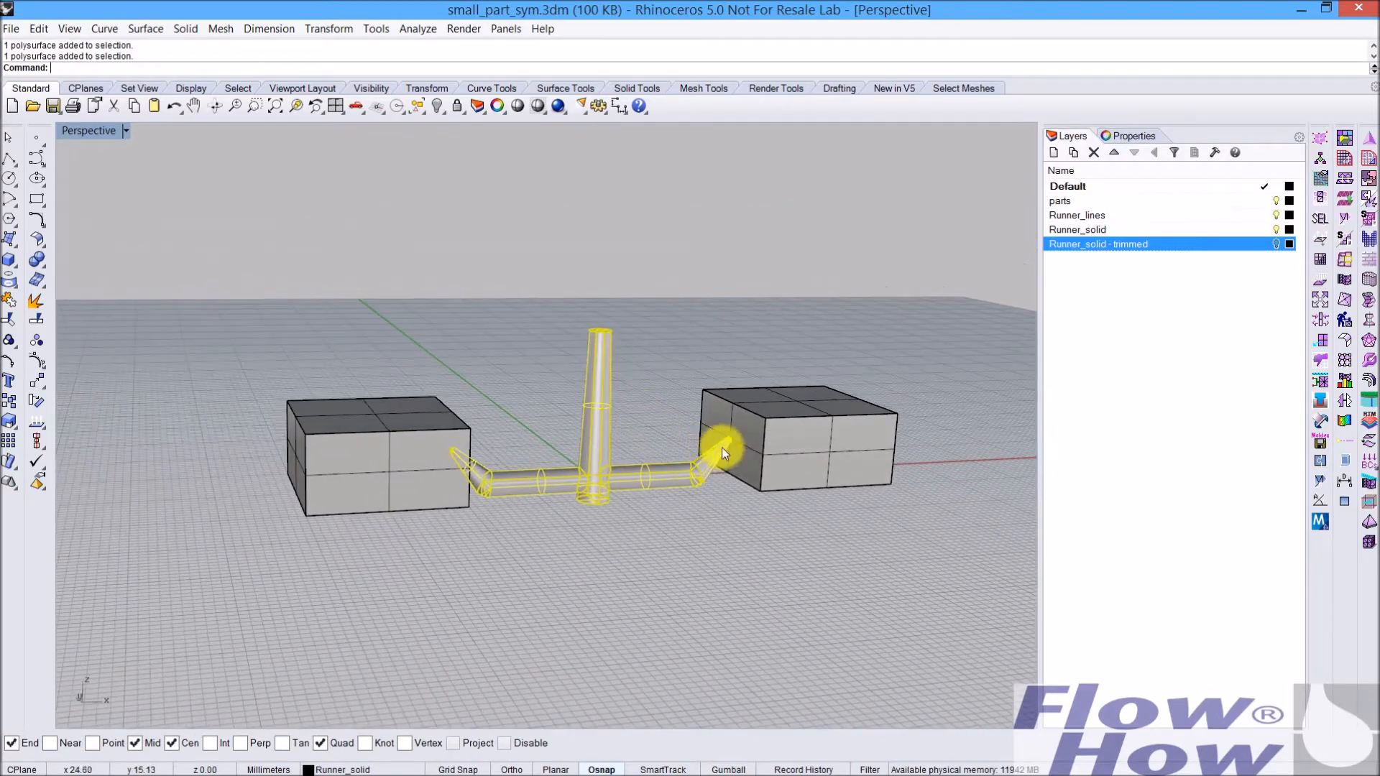
{"action": "right_click_drag", "start_coordinate": [635, 484], "coordinate": [593, 397]}
{"action": "left_click", "coordinate": [804, 424]}
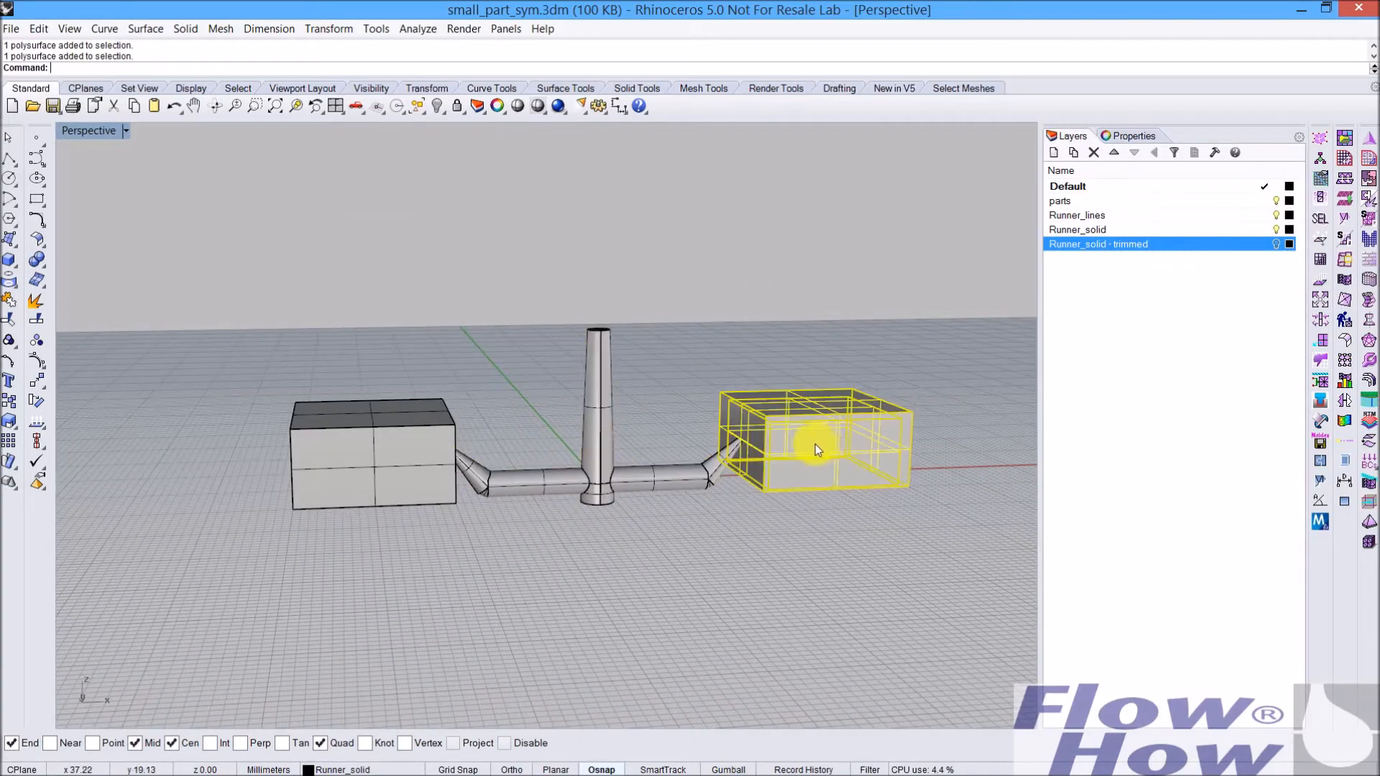
{"action": "left_click", "coordinate": [606, 436]}
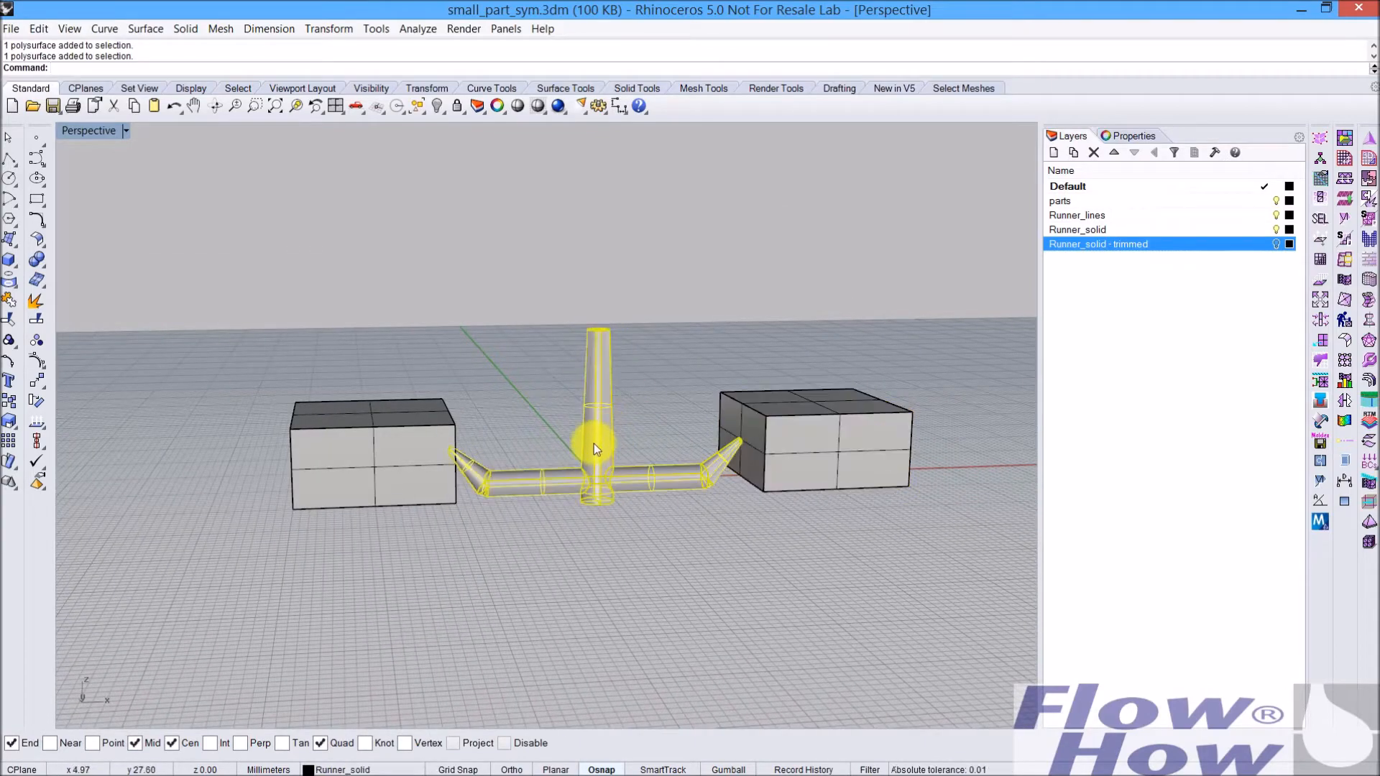
{"action": "left_click", "coordinate": [798, 341]}
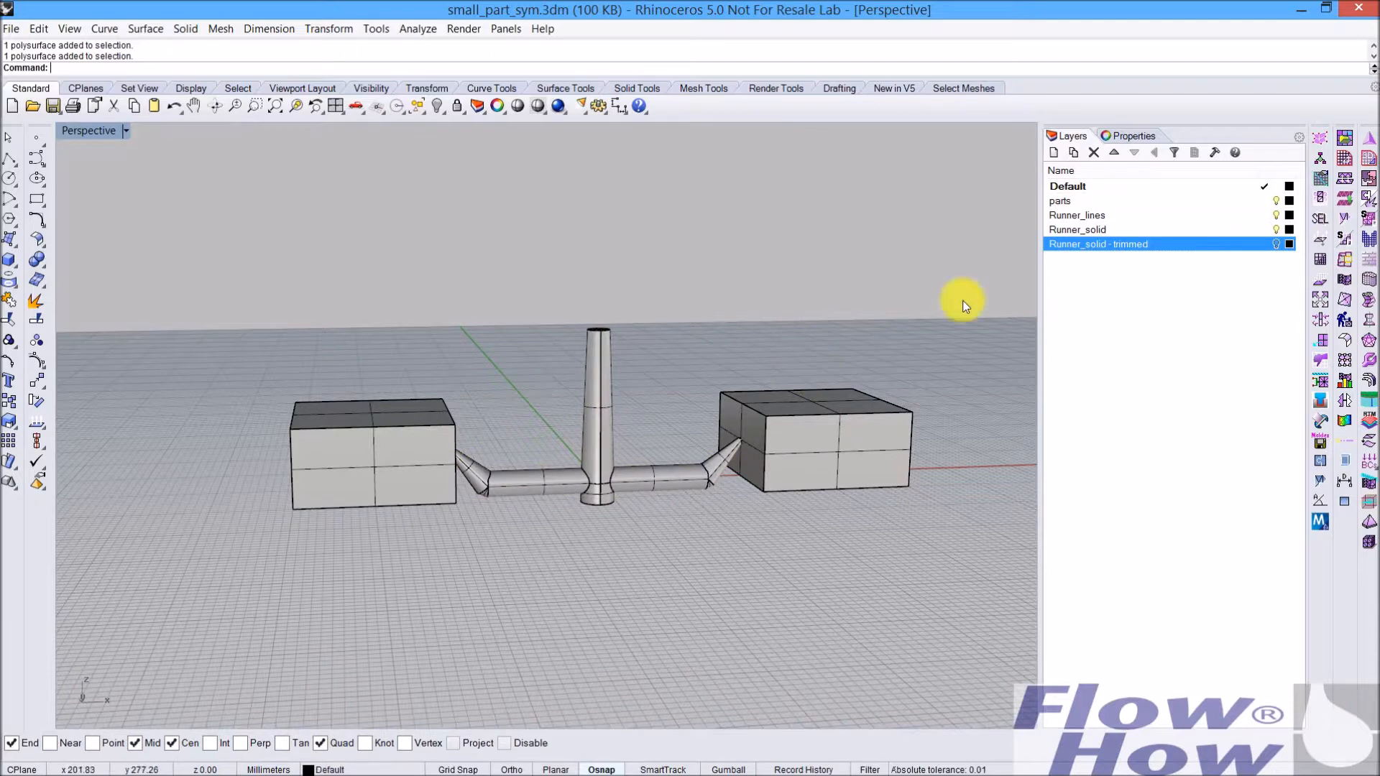
Step: Hide the part block on the positive X side of the sprue
{"action": "left_click", "coordinate": [885, 449]}
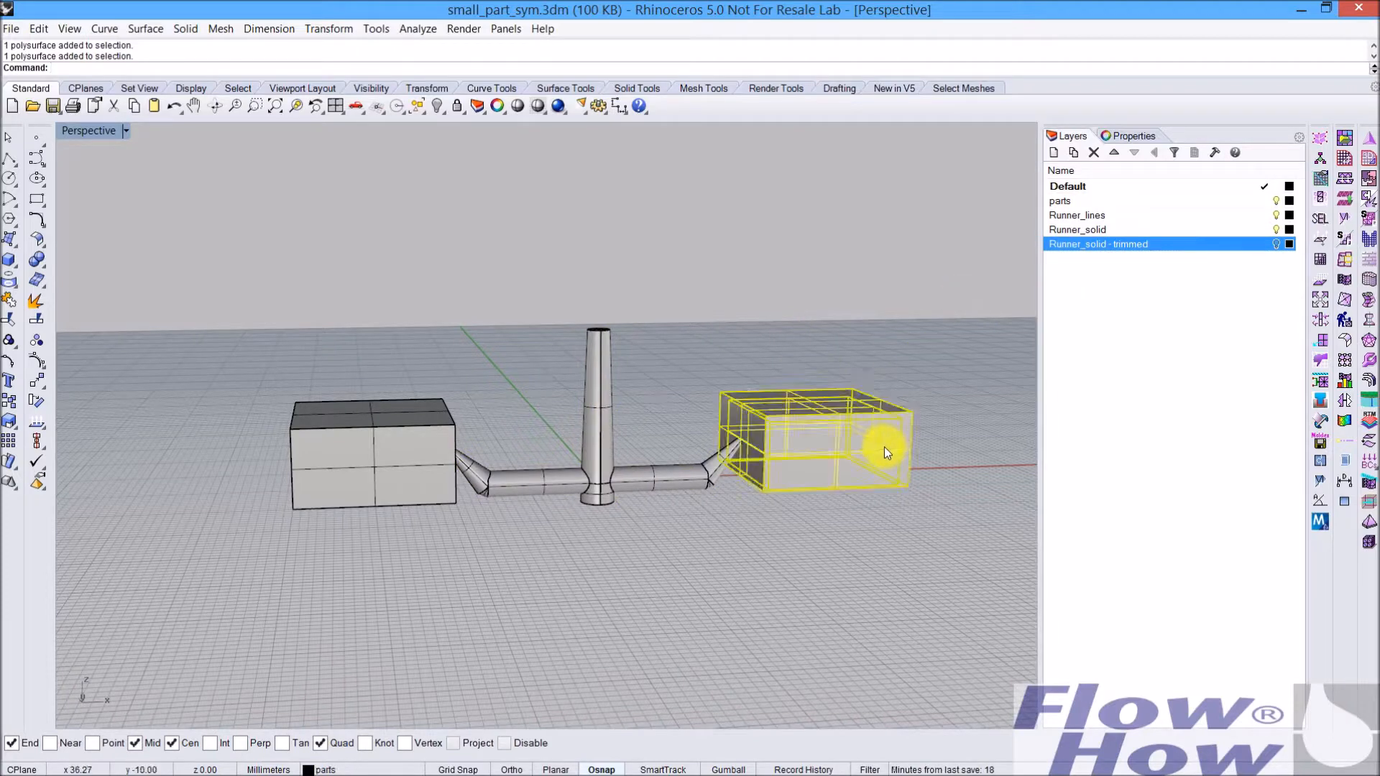
{"action": "key", "text": "ctrl+b"}
{"action": "key", "text": "ctrl+h"}
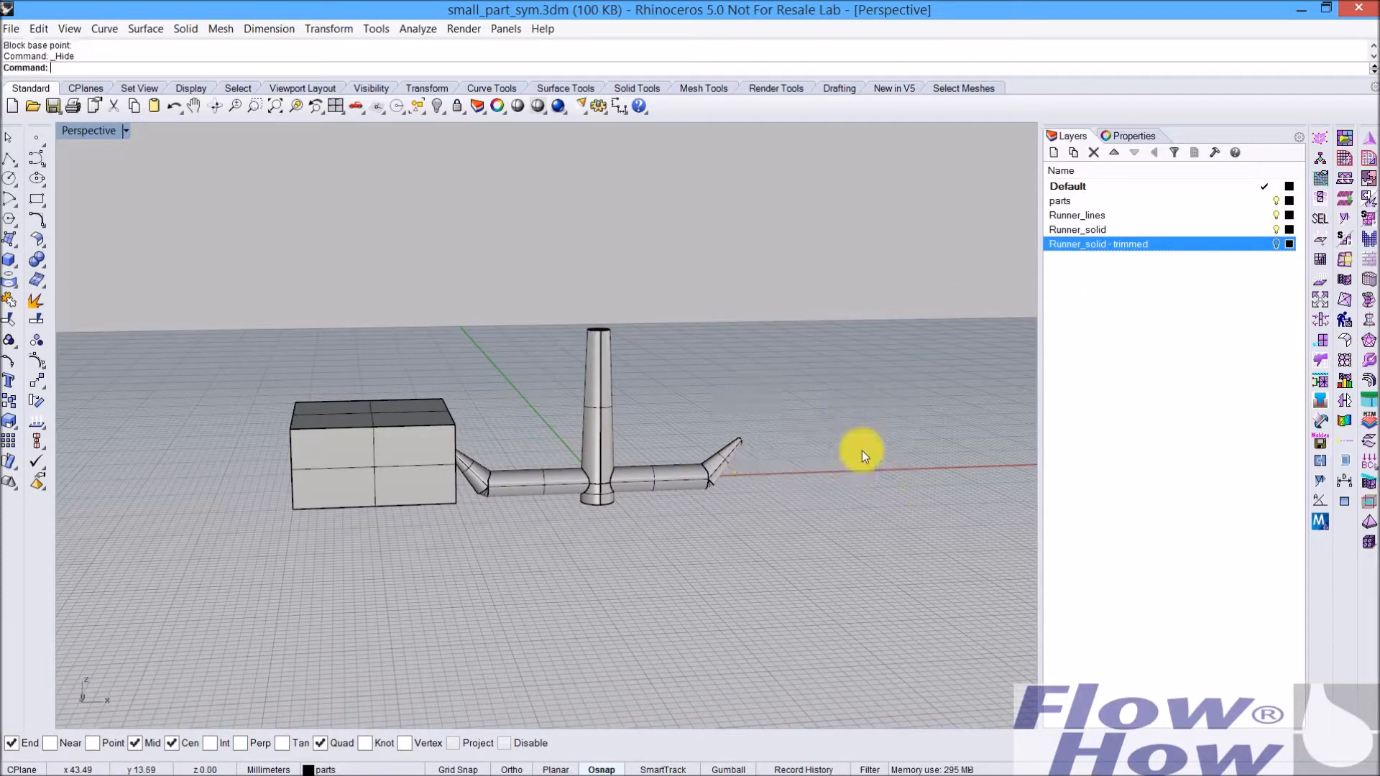
Step: Switch off the Runner_solid layer and make the Runner_solid - trimmed layer visible
{"action": "left_click", "coordinate": [1276, 230]}
{"action": "left_click", "coordinate": [1275, 230]}
{"action": "left_click", "coordinate": [1276, 244]}
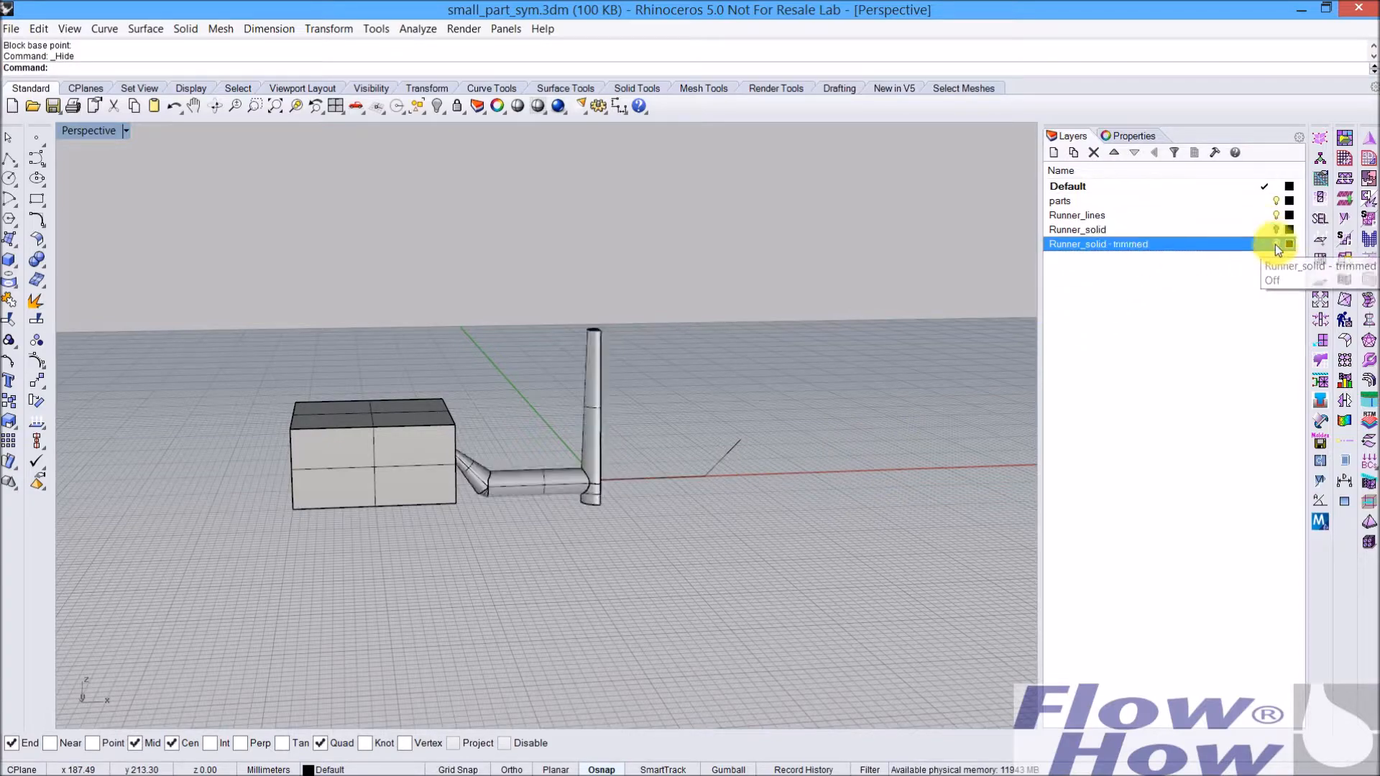
Step: Hide the trimmed solid runner so that only its centre lines remain beside the part block
{"action": "right_click_drag", "start_coordinate": [900, 344], "coordinate": [581, 407]}
{"action": "left_click", "coordinate": [552, 493]}
{"action": "scroll", "coordinate": [594, 482], "scroll_direction": "up", "scroll_amount": 4}
{"action": "scroll", "coordinate": [591, 481], "scroll_direction": "down", "scroll_amount": 4}
{"action": "scroll", "coordinate": [637, 481], "scroll_direction": "up", "scroll_amount": 2}
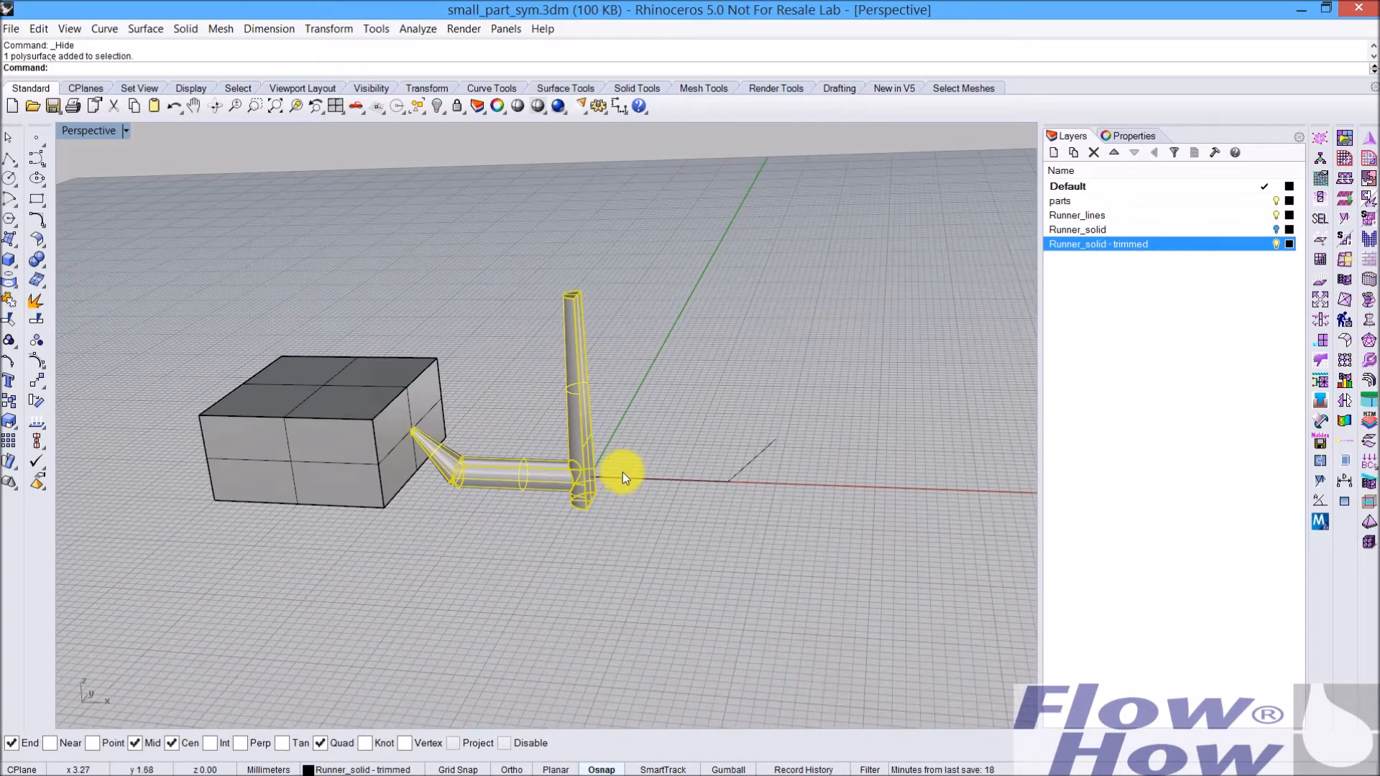
{"action": "left_click", "coordinate": [624, 475]}
{"action": "left_click", "coordinate": [531, 473]}
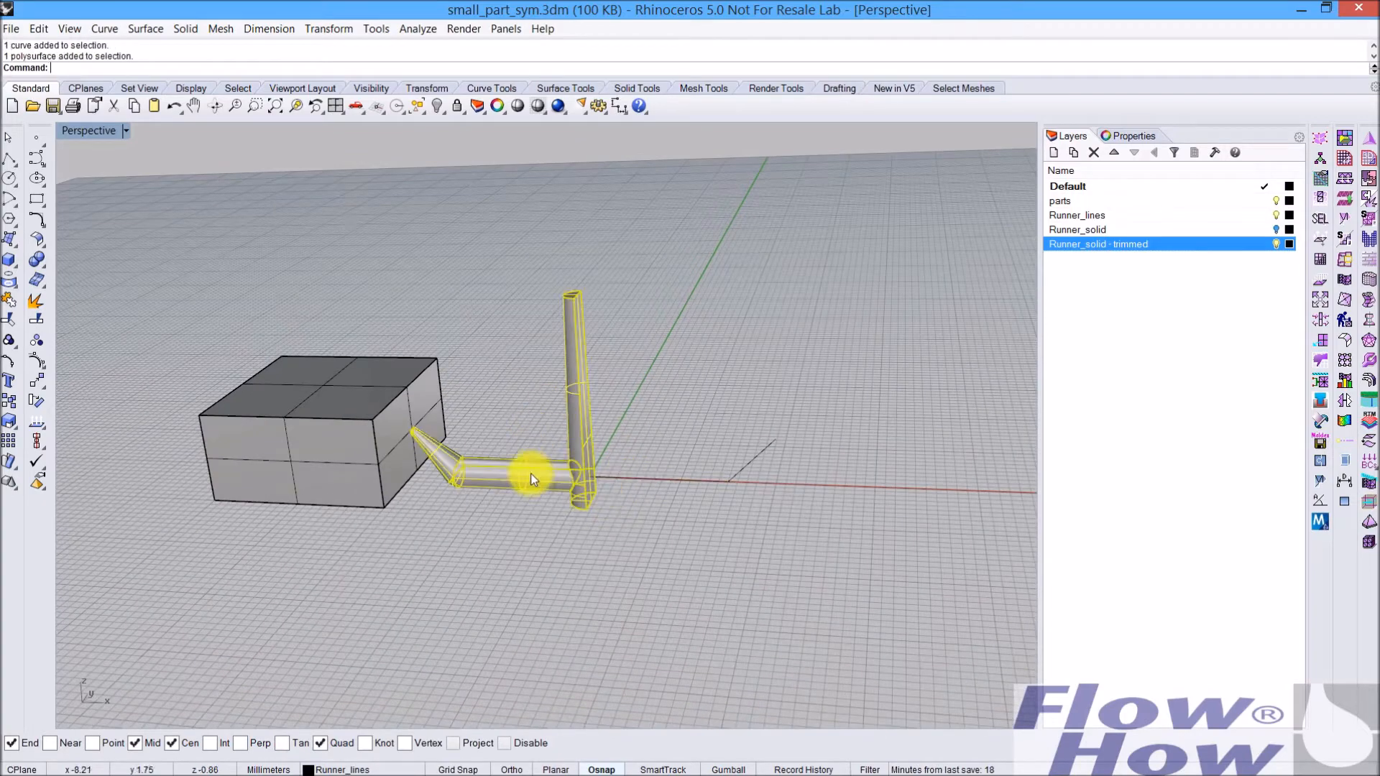
{"action": "key", "text": "ctrl+h"}
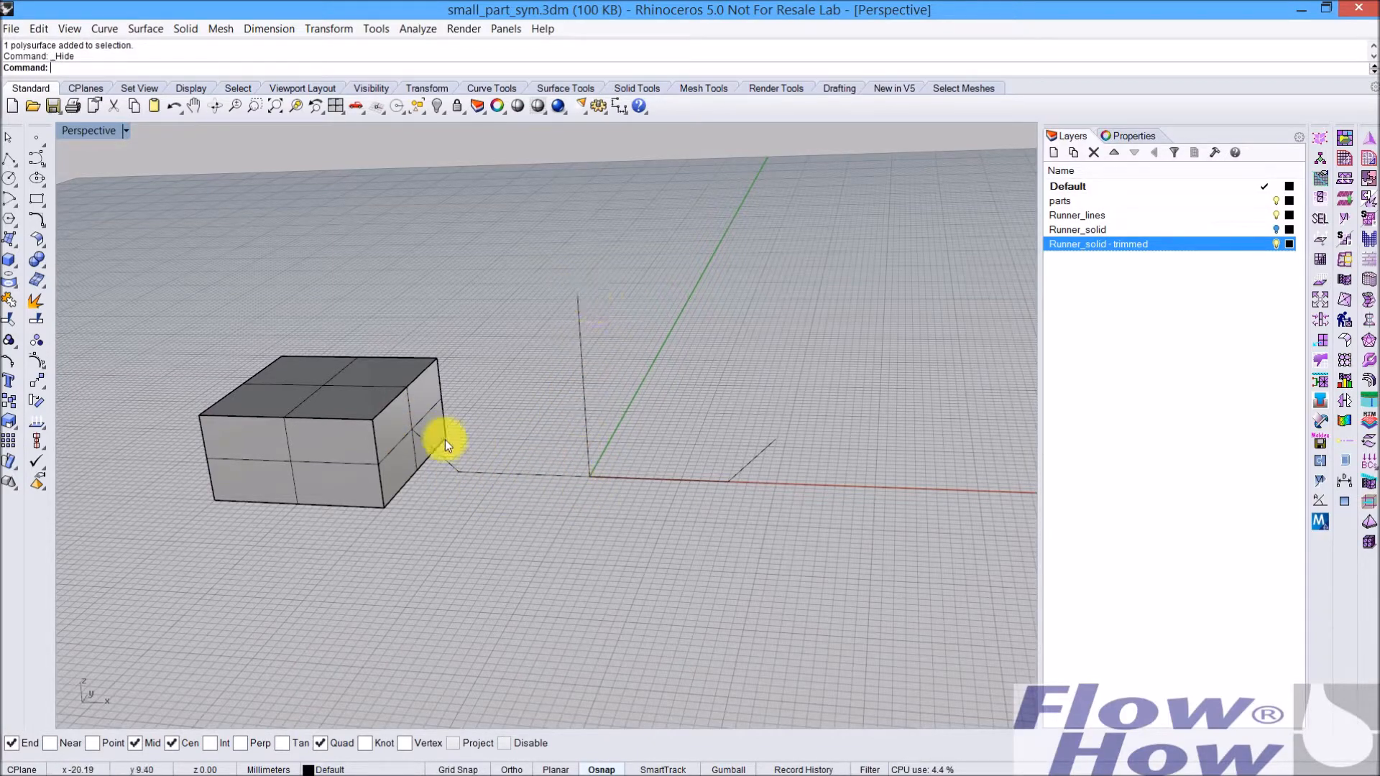
Step: Hide the two runner curves on the positive X side of the sprue line
{"action": "left_click_drag", "start_coordinate": [817, 399], "coordinate": [683, 525]}
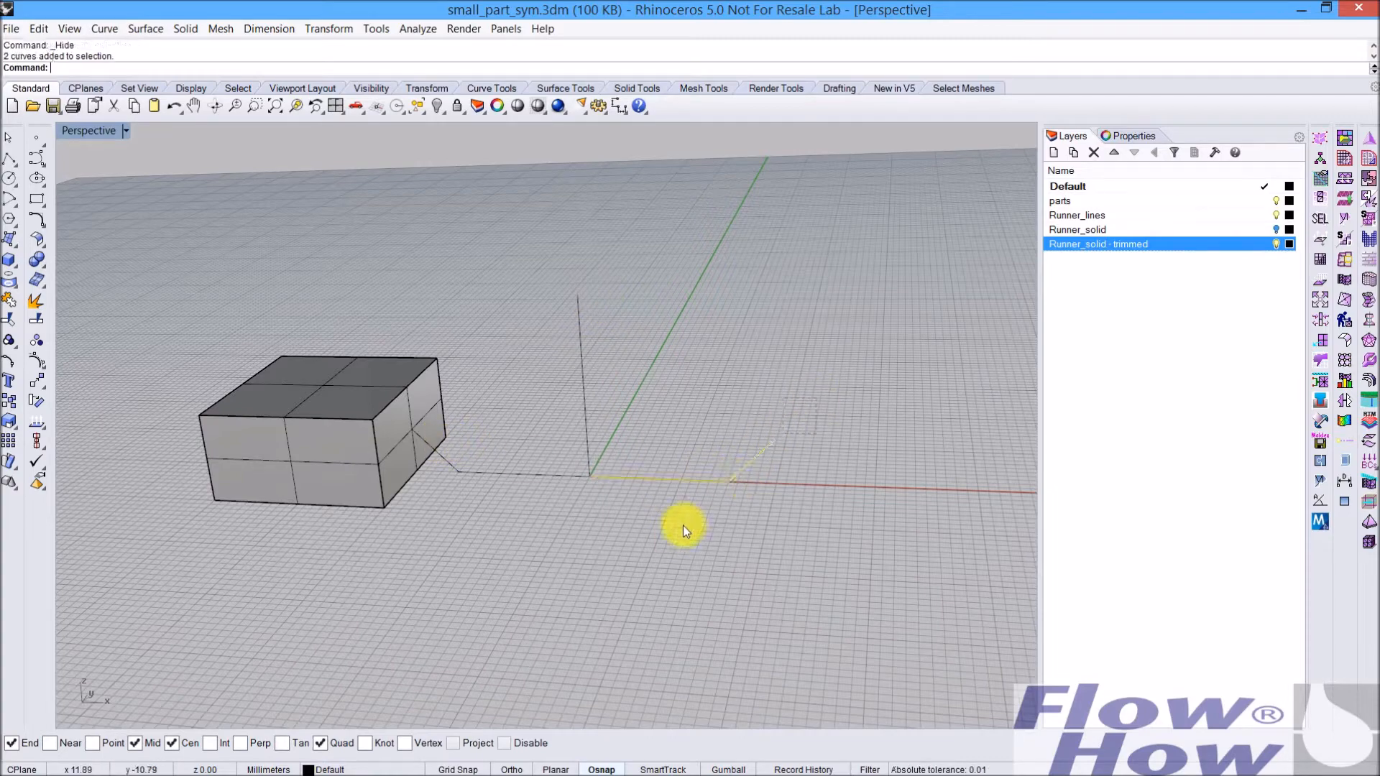
{"action": "key", "text": "ctrl+h"}
{"action": "mouse_move", "coordinate": [663, 489]}
{"action": "right_mouse_down"}
{"action": "mouse_move", "coordinate": [690, 441]}
{"action": "mouse_move", "coordinate": [672, 441]}
{"action": "mouse_move", "coordinate": [690, 450]}
{"action": "mouse_move", "coordinate": [663, 464]}
{"action": "right_mouse_up"}
{"action": "scroll", "coordinate": [667, 452], "scroll_direction": "down", "scroll_amount": 4}
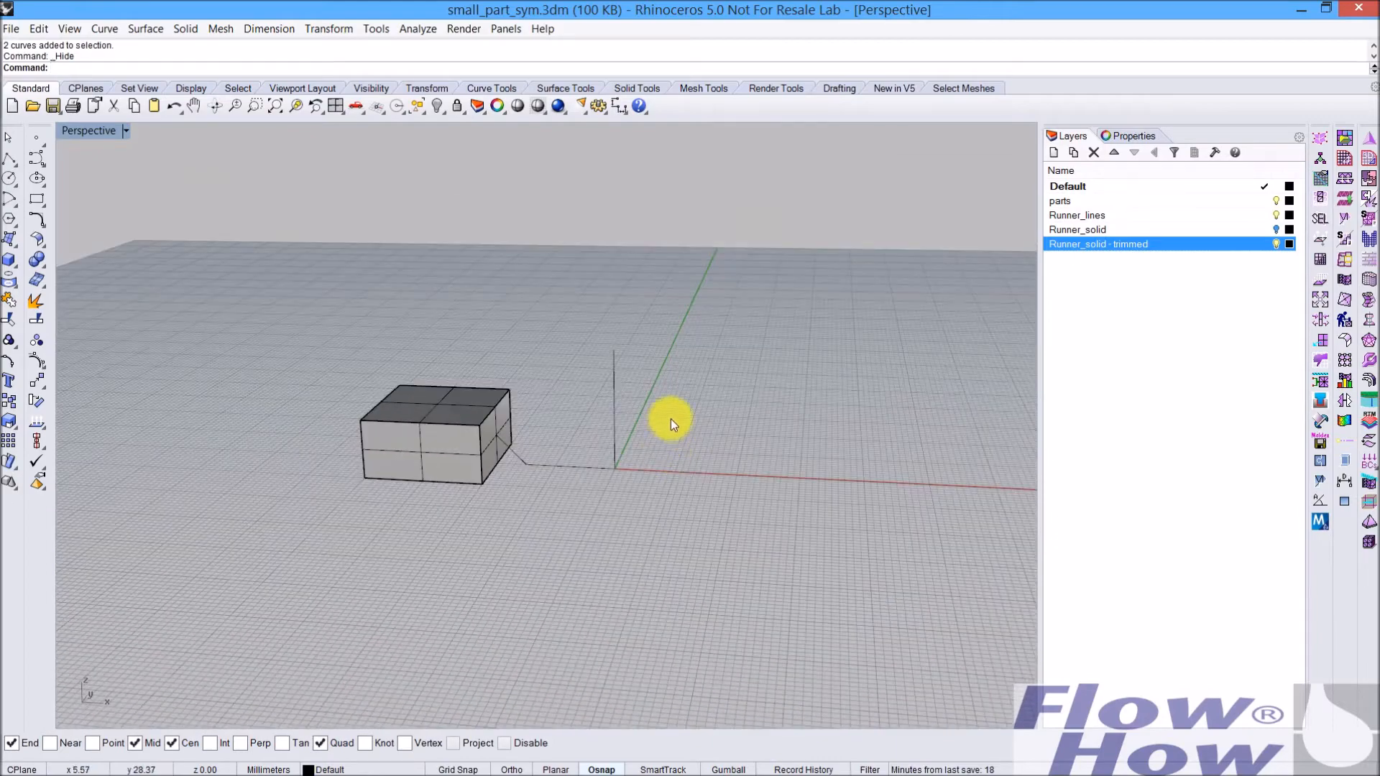
Step: Export the remaining part block to the desktop (Skrivebord) as a STEP file named part_sym
{"action": "left_click", "coordinate": [36, 29]}
{"action": "mouse_move", "coordinate": [13, 28]}
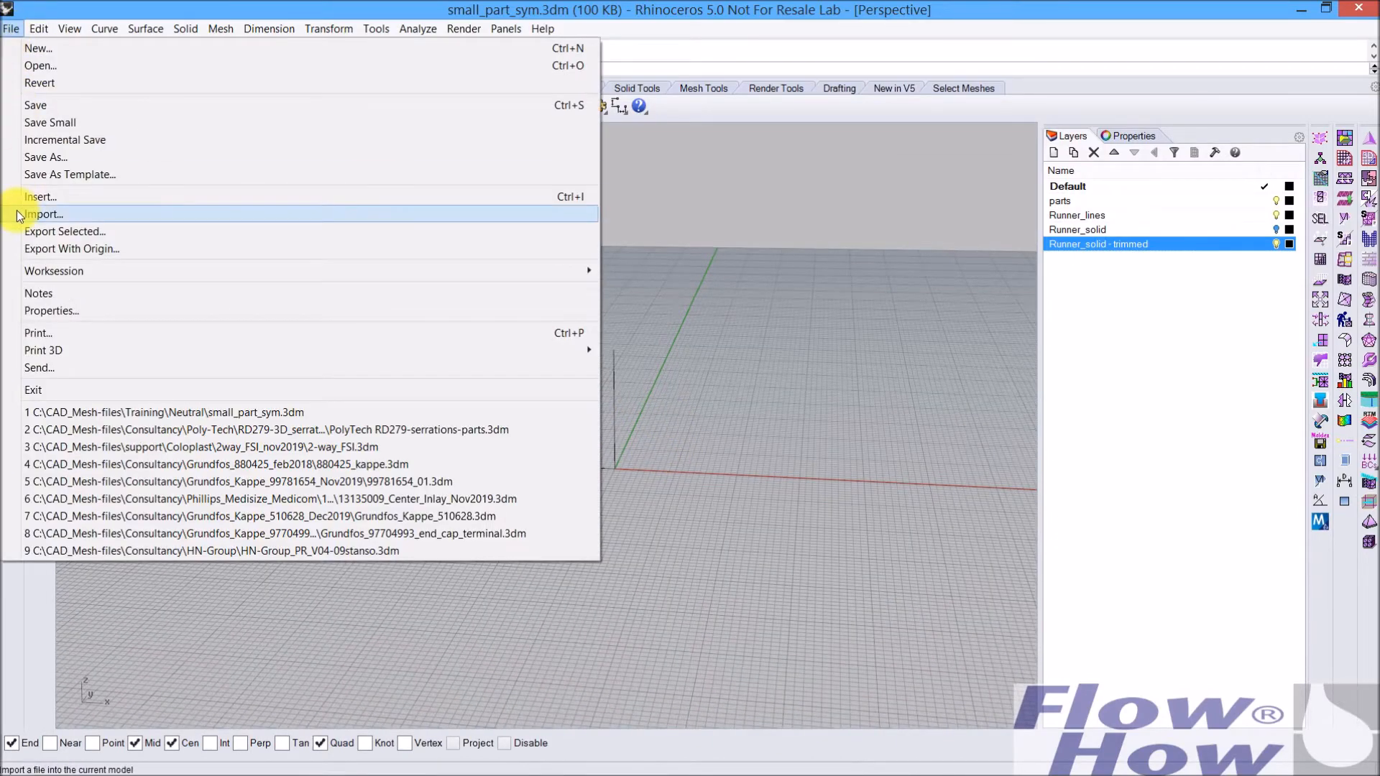
{"action": "left_click", "coordinate": [49, 231]}
{"action": "left_click", "coordinate": [401, 428]}
{"action": "key", "text": "Return"}
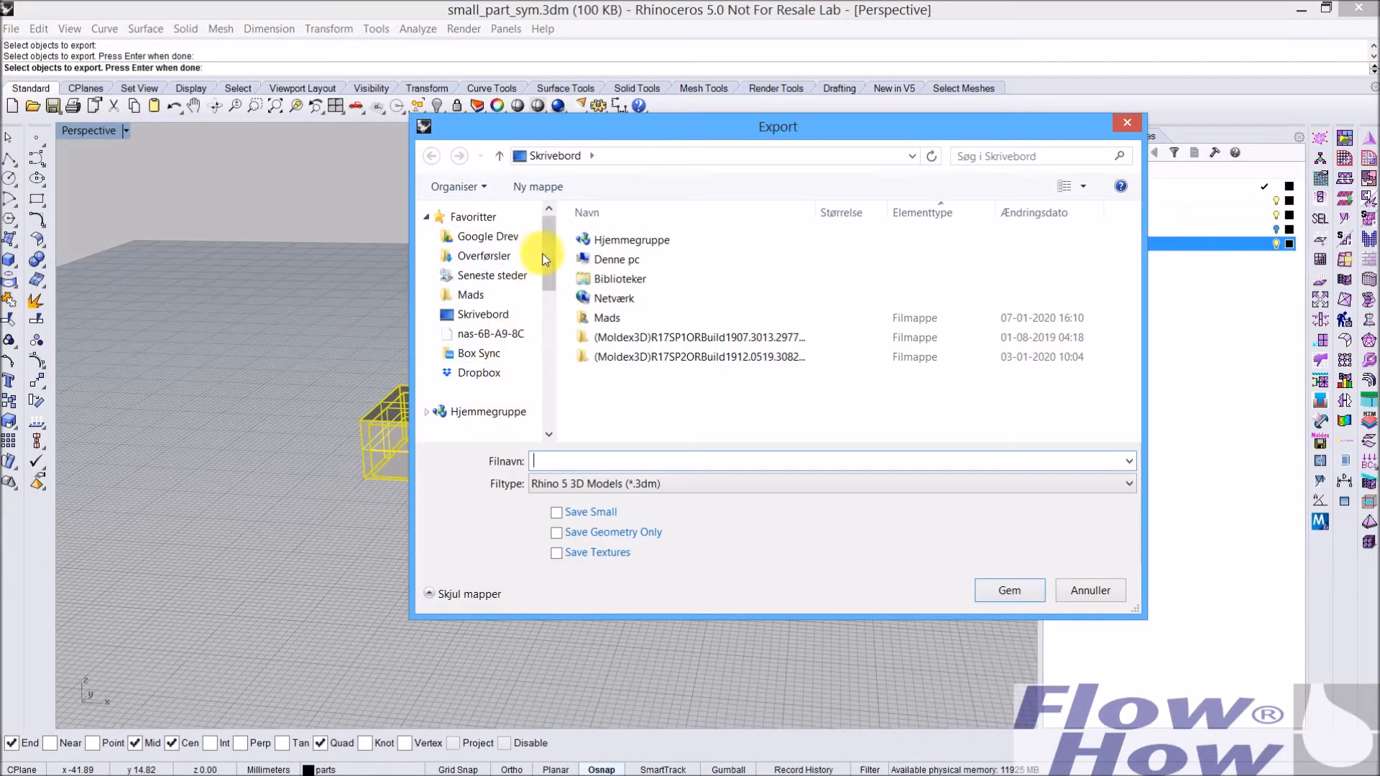
{"action": "left_click", "coordinate": [495, 316]}
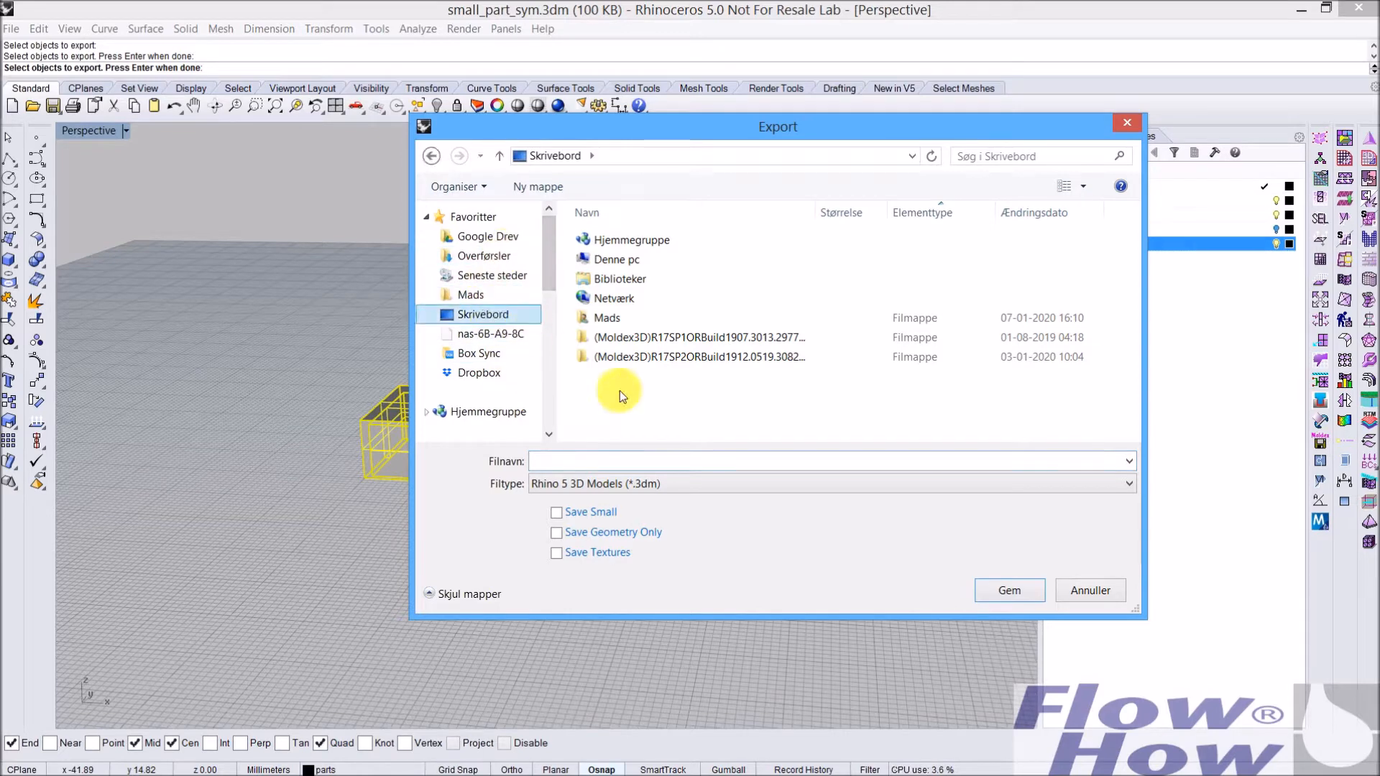
{"action": "left_click", "coordinate": [596, 464]}
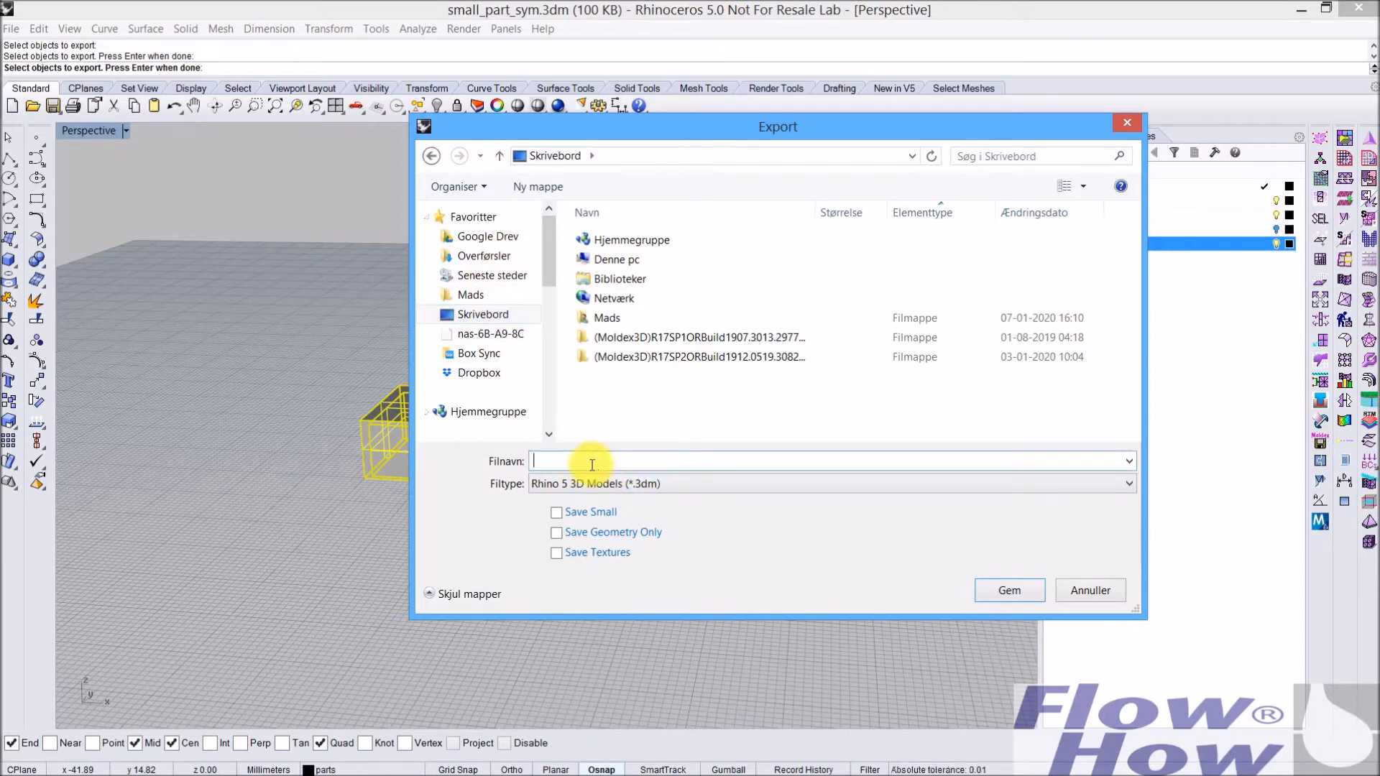
{"action": "left_click", "coordinate": [637, 486]}
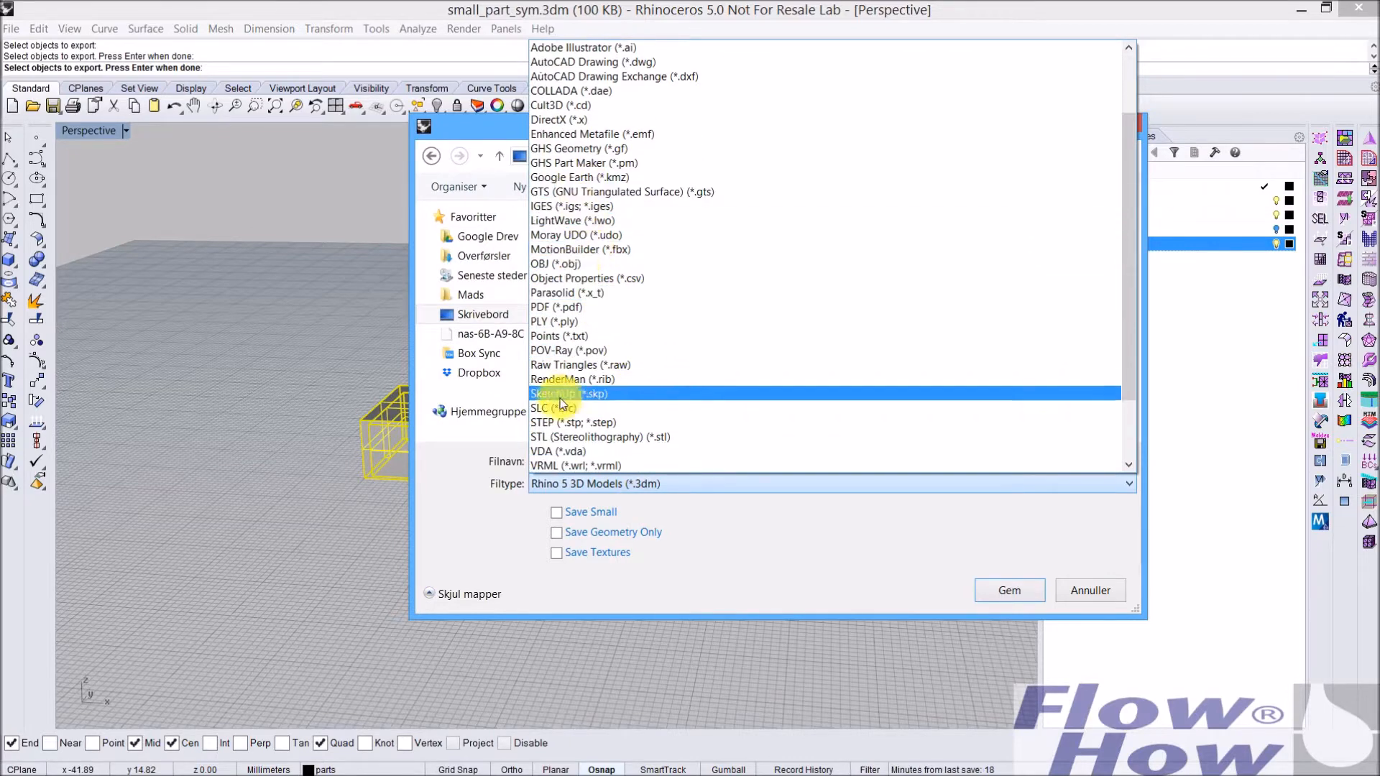
{"action": "left_click", "coordinate": [571, 422]}
{"action": "left_click", "coordinate": [558, 462]}
{"action": "type", "text": "part_sym"}
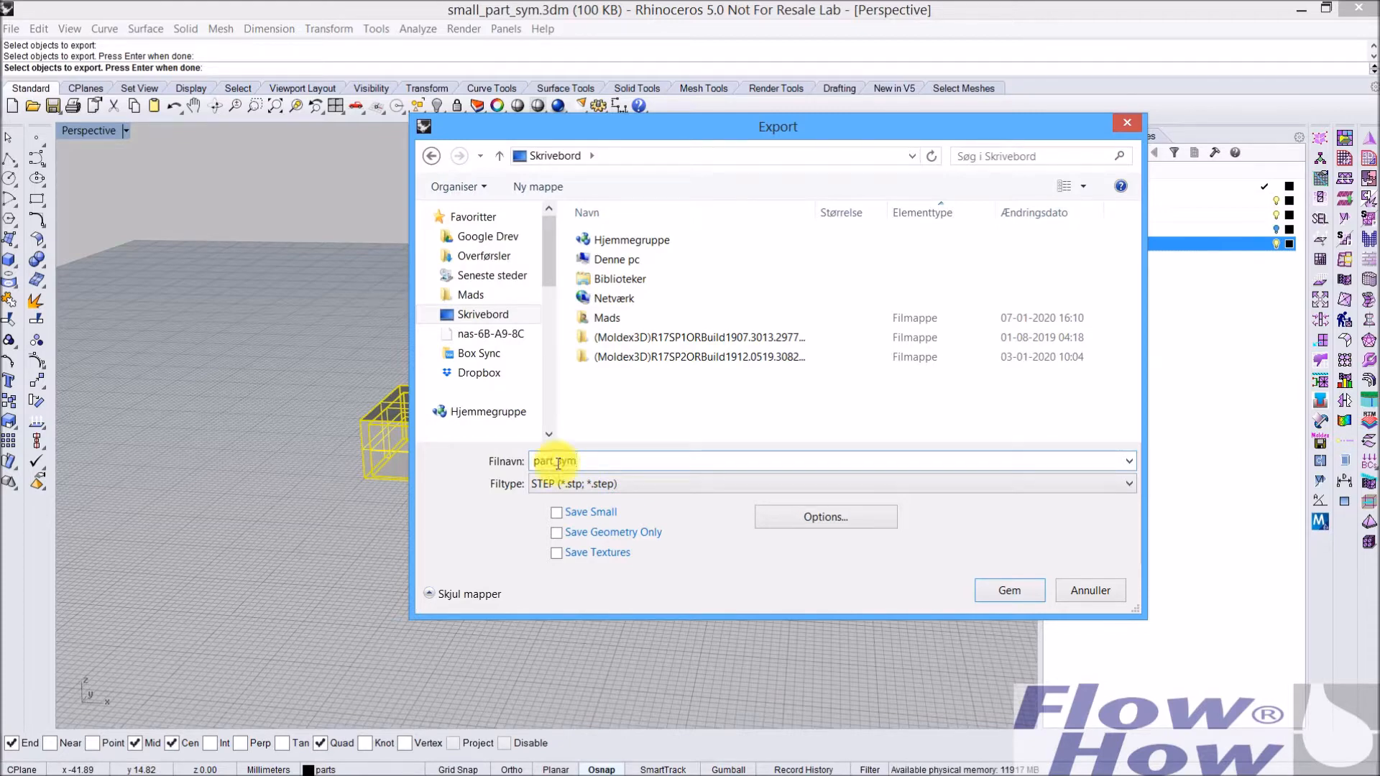
{"action": "left_click", "coordinate": [1009, 594]}
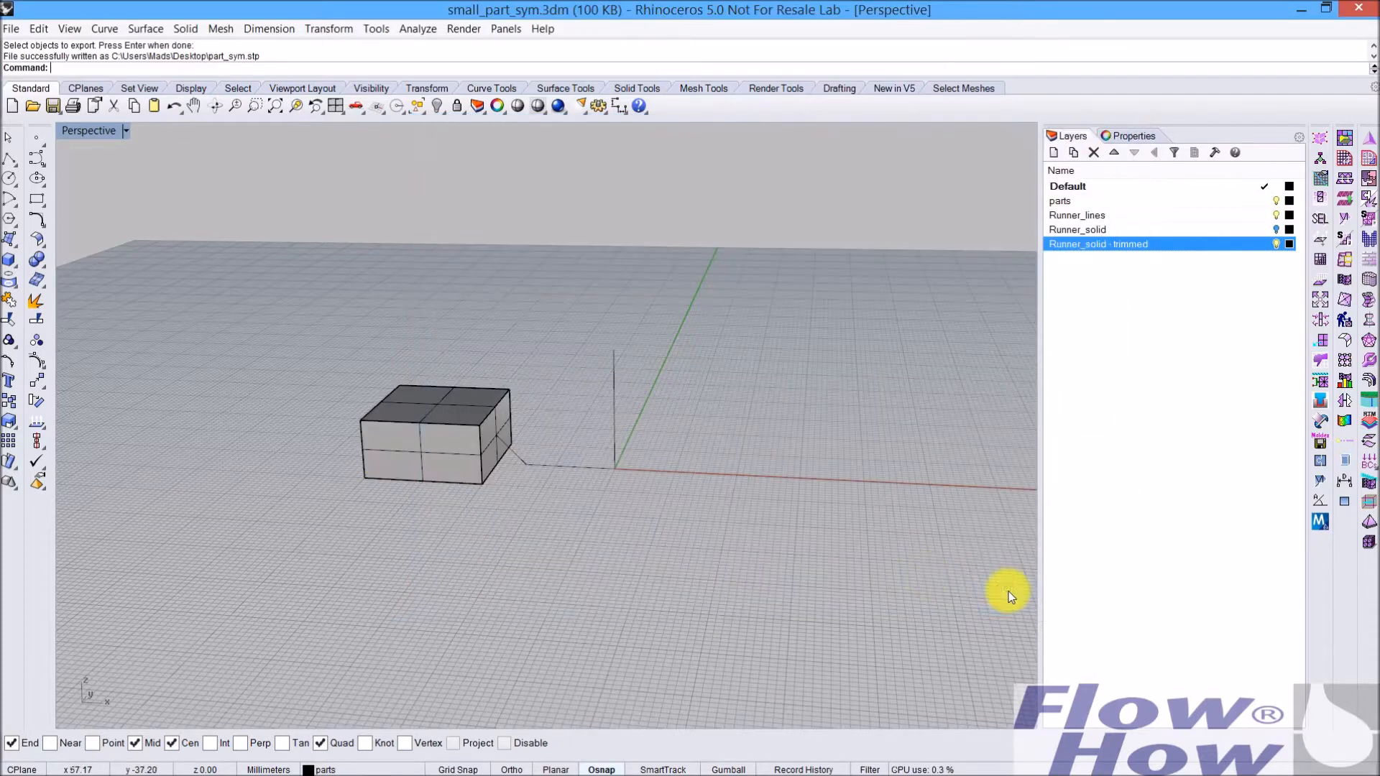
Step: Hide the part block and export the three remaining runner curves to the desktop as an IGES file named runner_lines
{"action": "left_click", "coordinate": [476, 438]}
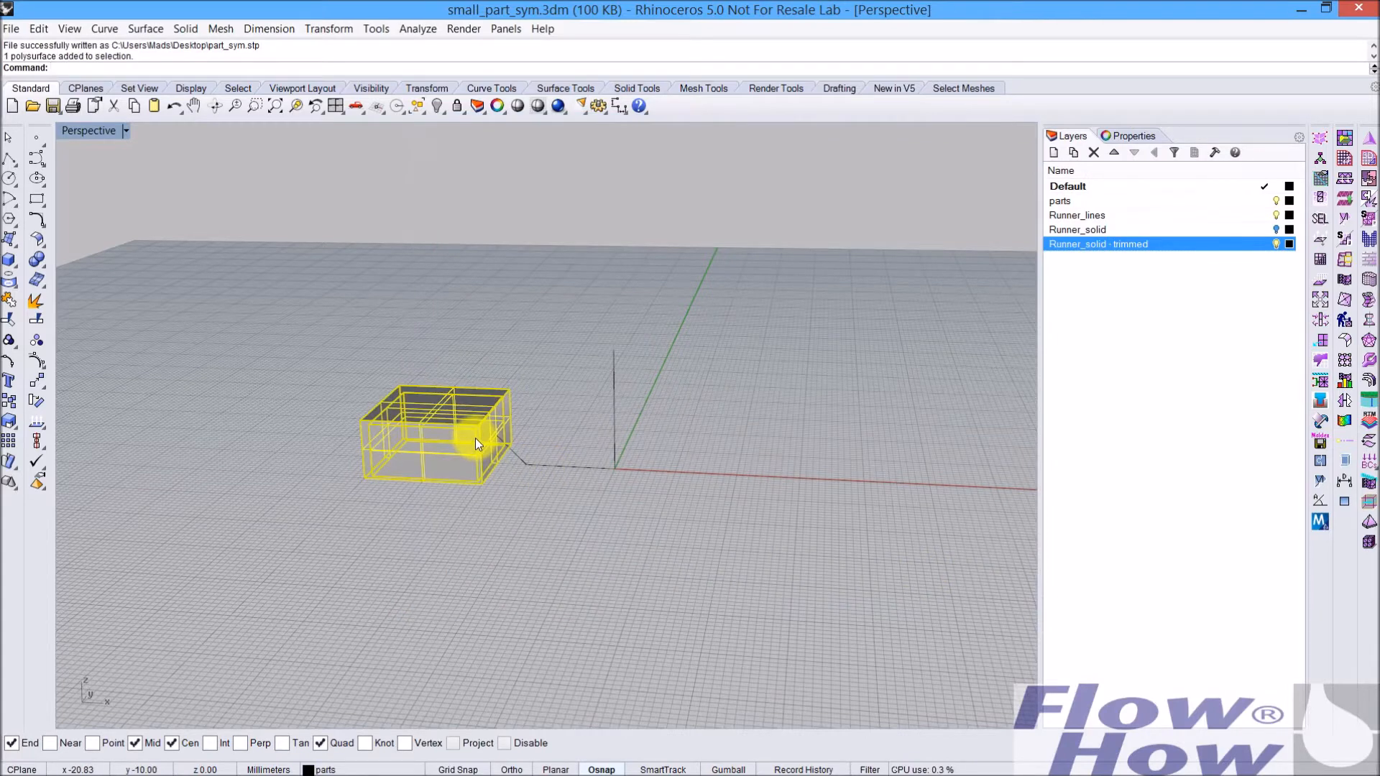
{"action": "key", "text": "ctrl+h"}
{"action": "left_click_drag", "start_coordinate": [652, 337], "coordinate": [490, 511]}
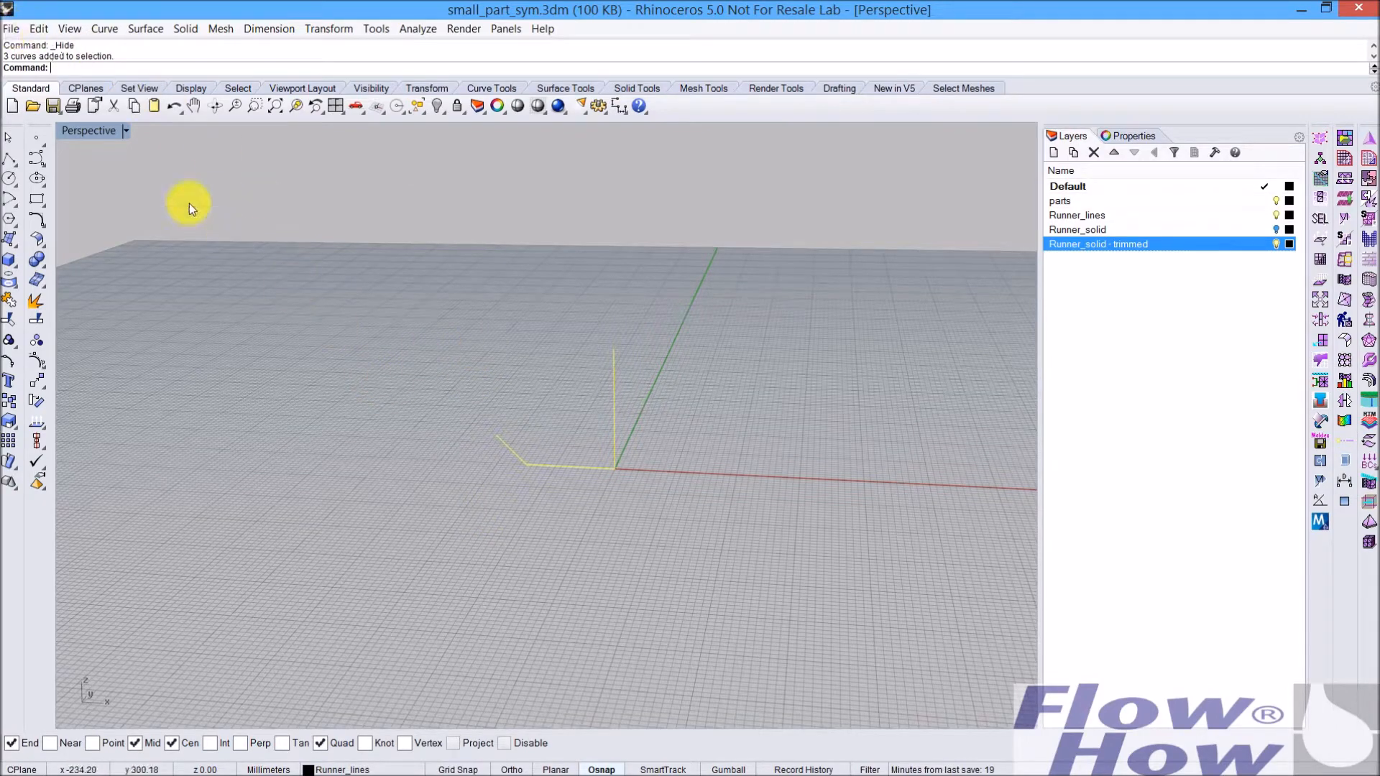
{"action": "left_click", "coordinate": [12, 30]}
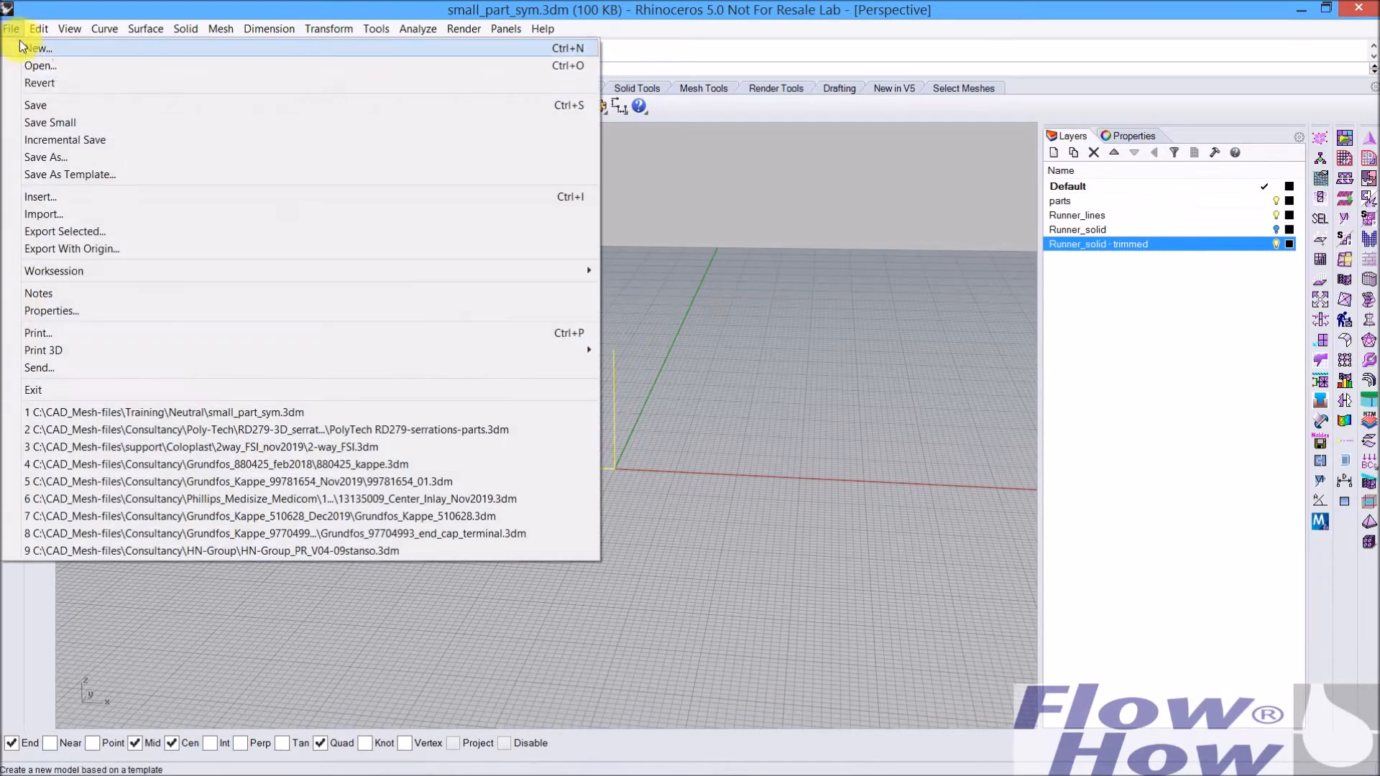
{"action": "left_click", "coordinate": [56, 231]}
{"action": "left_click", "coordinate": [579, 485]}
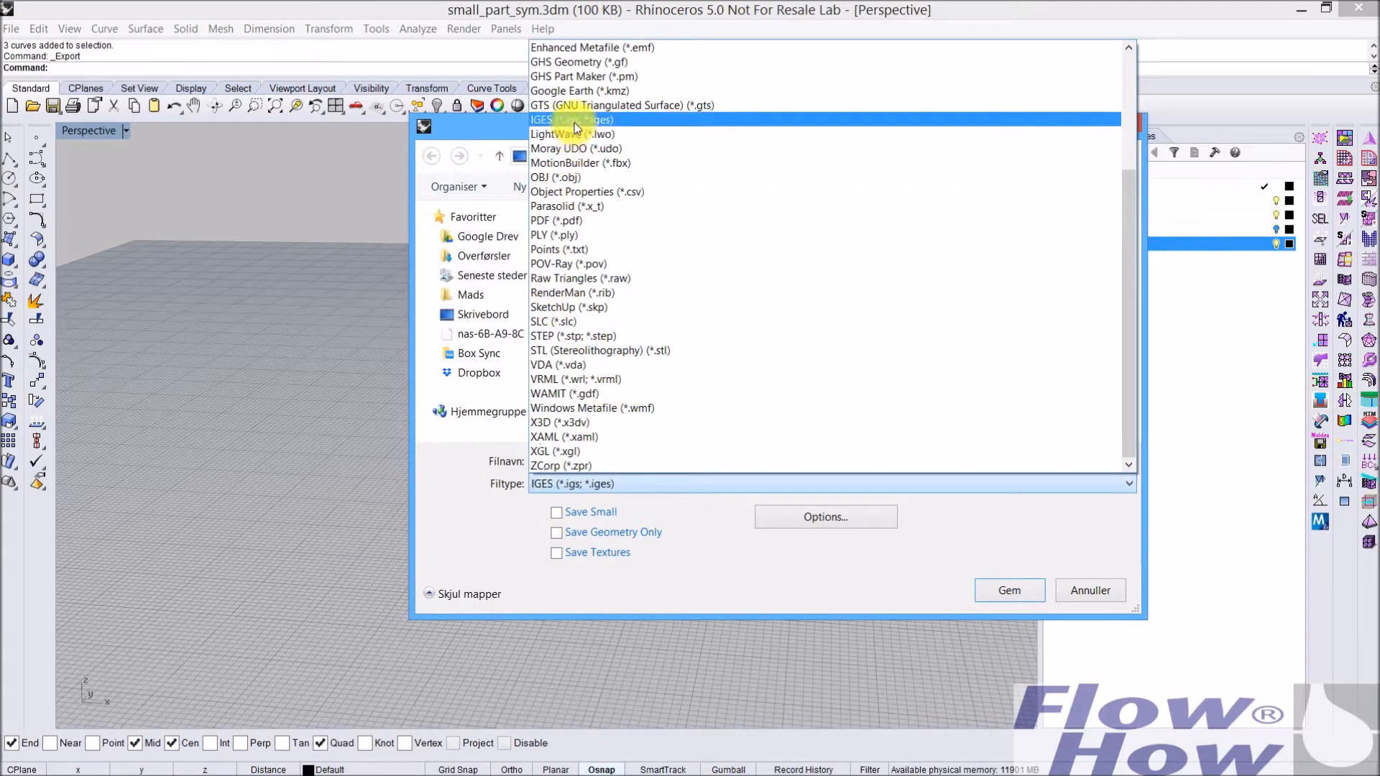
{"action": "left_click", "coordinate": [570, 120]}
{"action": "left_click", "coordinate": [589, 460]}
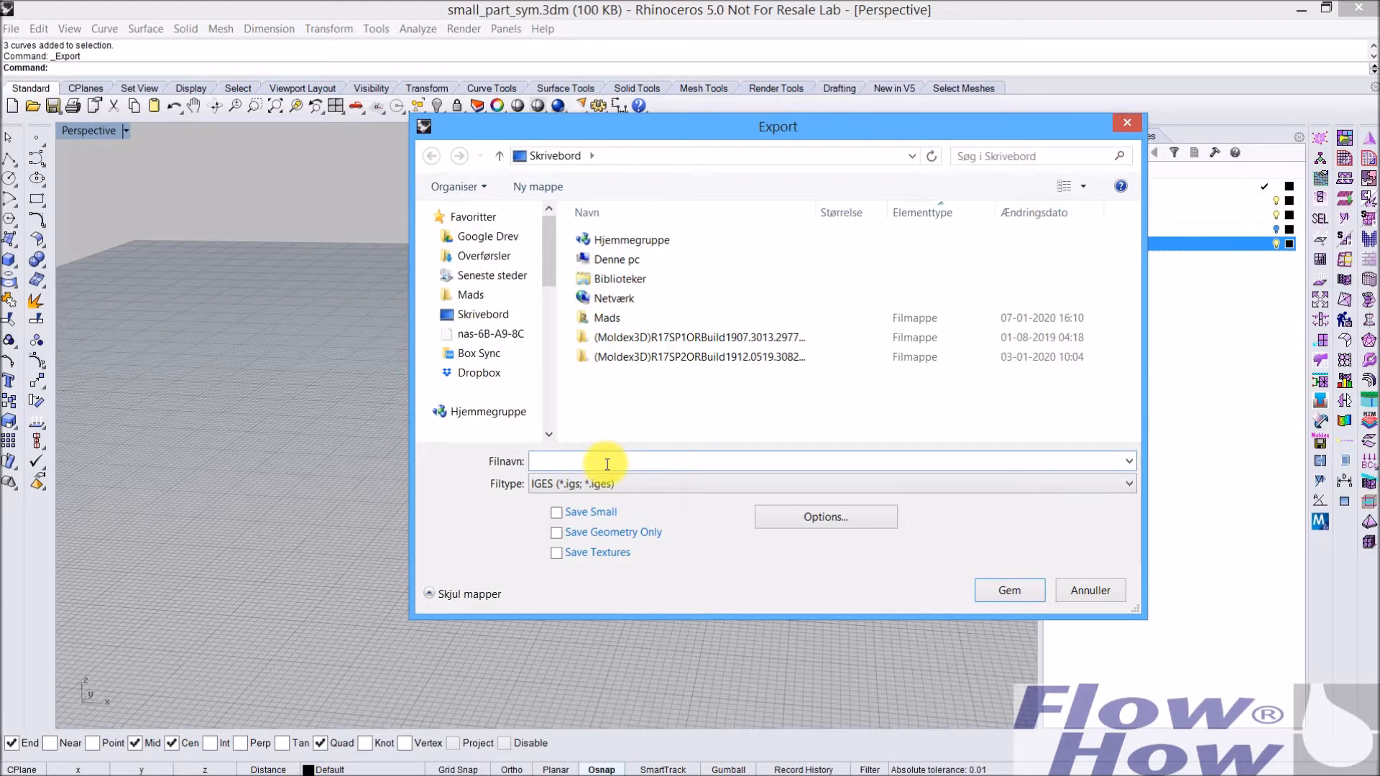
{"action": "type", "text": "runner"}
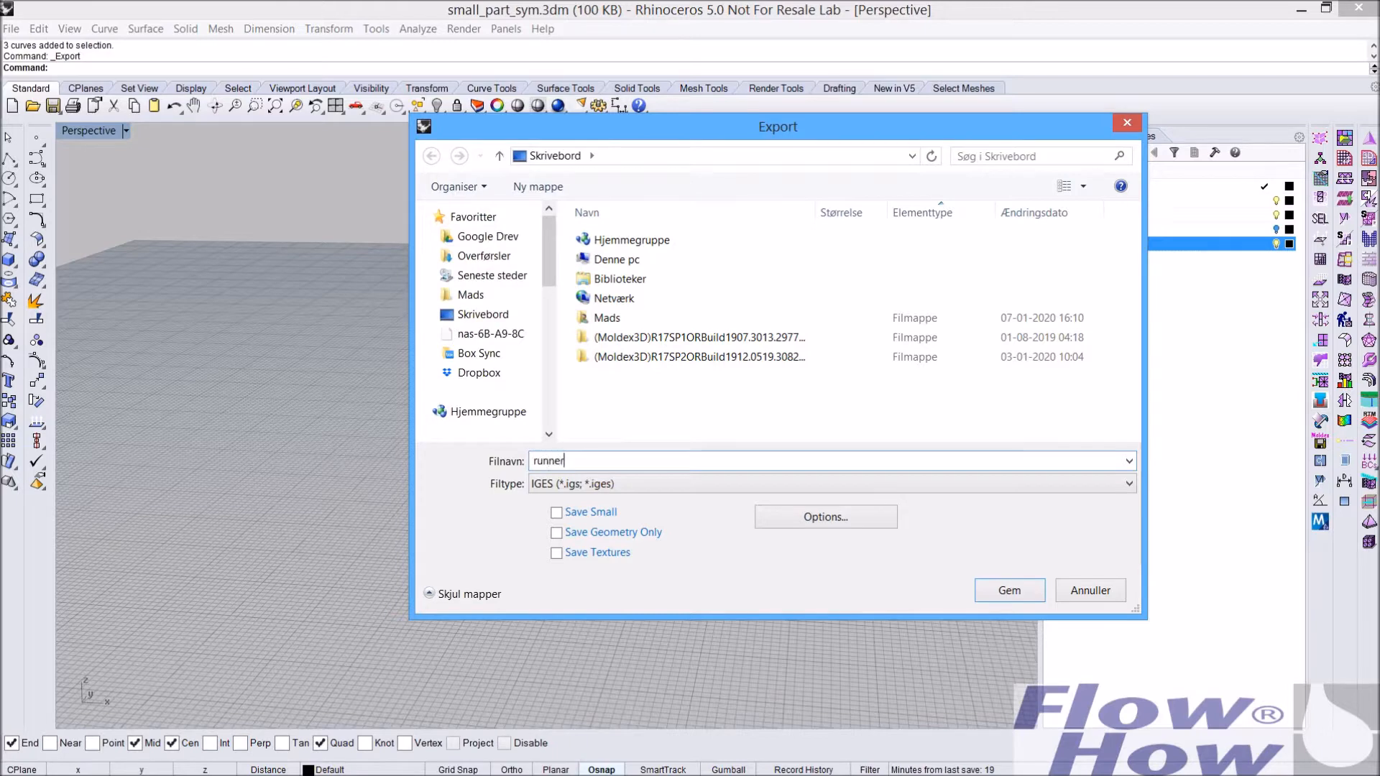
{"action": "type", "text": "_lines"}
{"action": "left_click", "coordinate": [1010, 591]}
{"action": "left_click", "coordinate": [653, 506]}
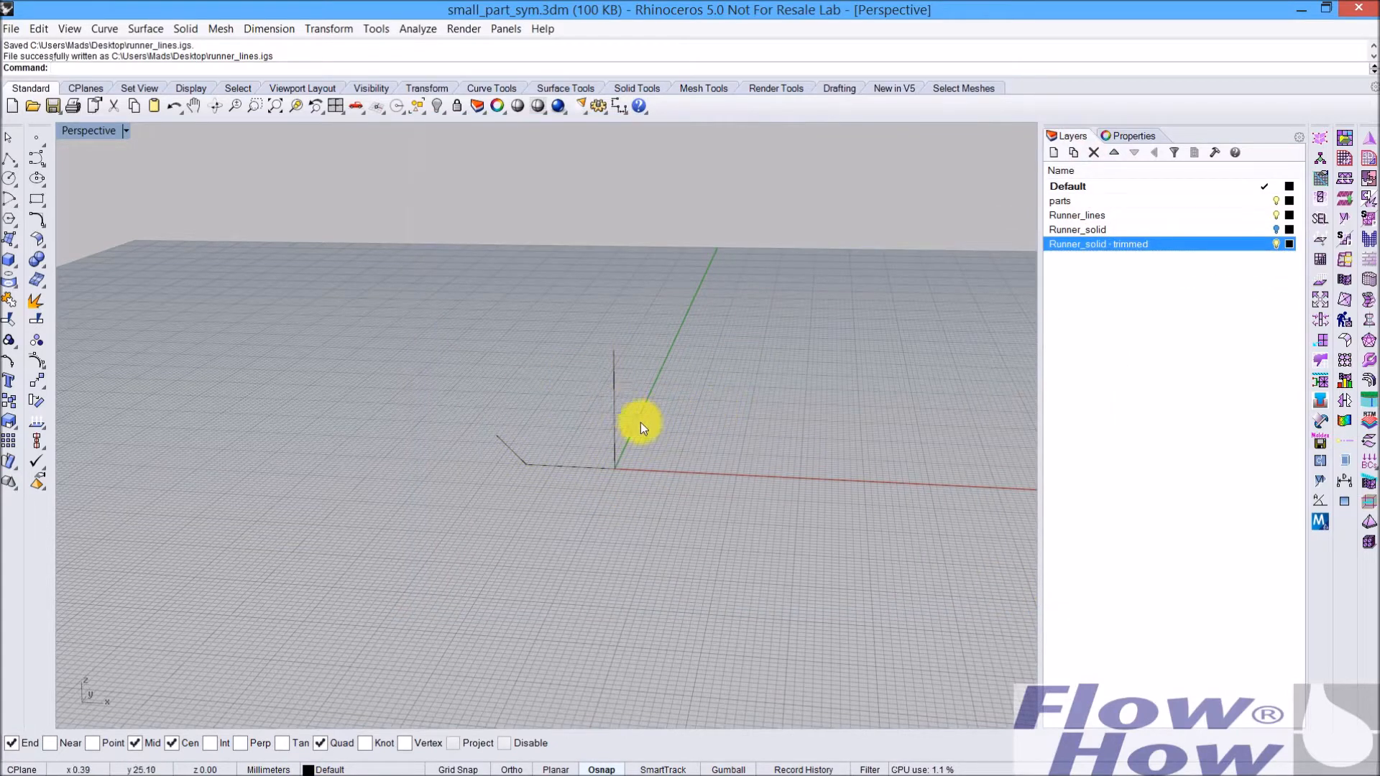
Step: Show all hidden objects and export the trimmed solid runner to the desktop as a STEP file named runner_solid
{"action": "key", "text": "ctrl+alt+h"}
{"action": "left_click", "coordinate": [571, 460]}
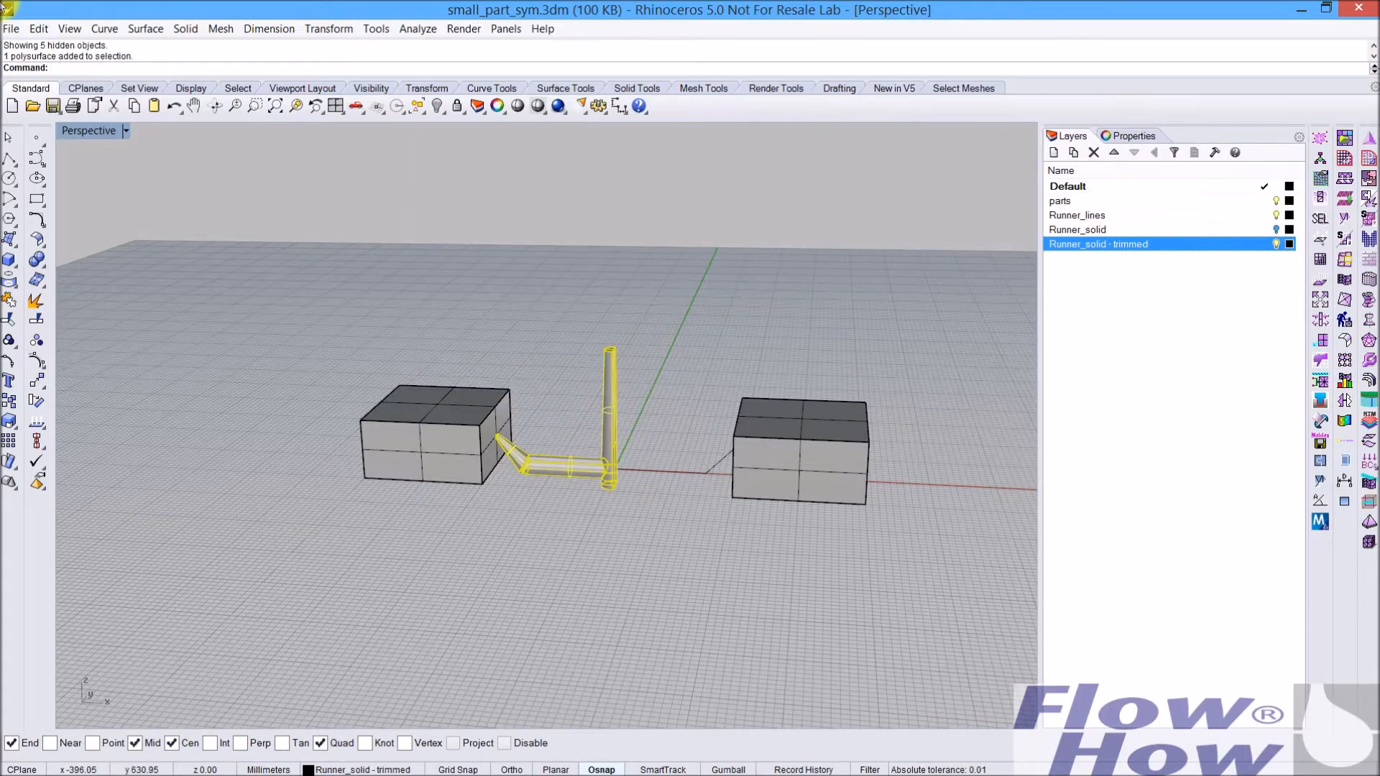
{"action": "left_click", "coordinate": [11, 29]}
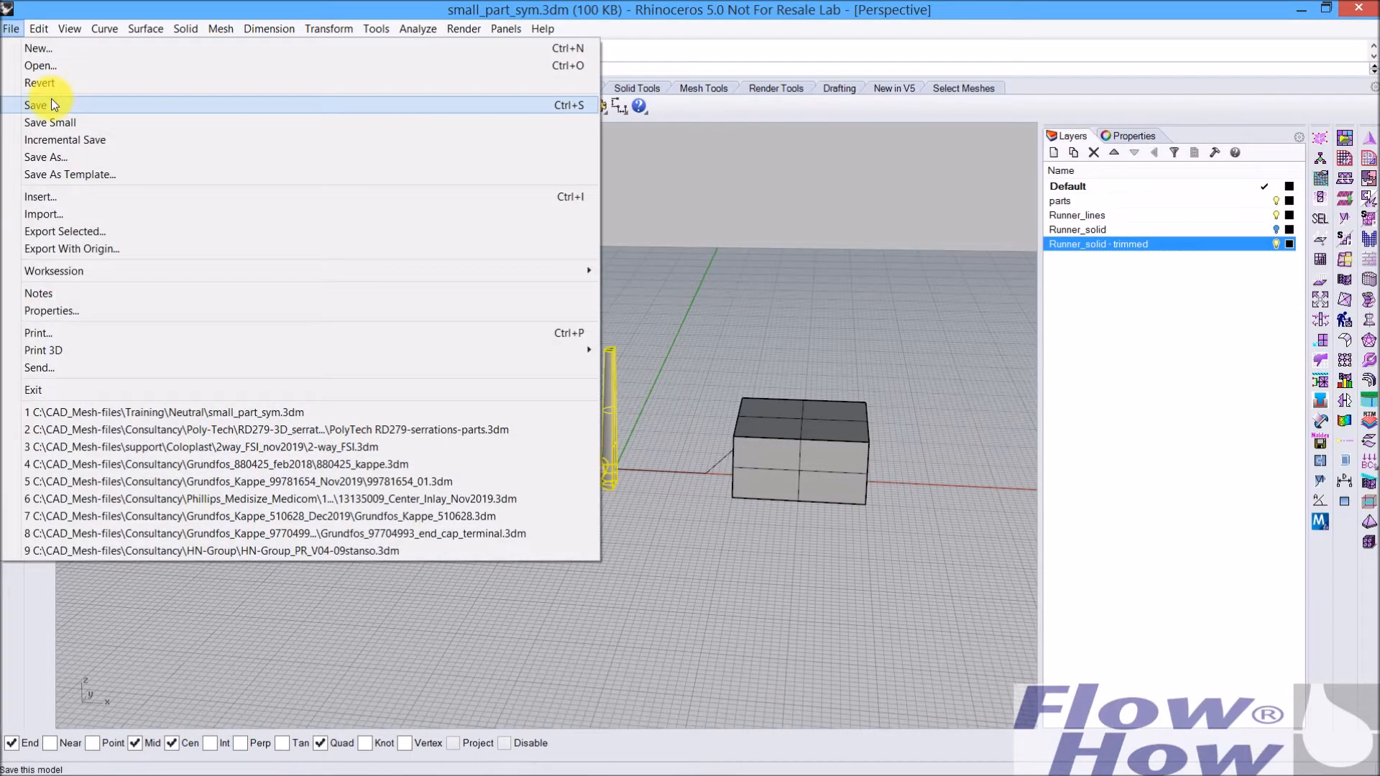
{"action": "left_click", "coordinate": [96, 231]}
{"action": "left_click", "coordinate": [654, 485]}
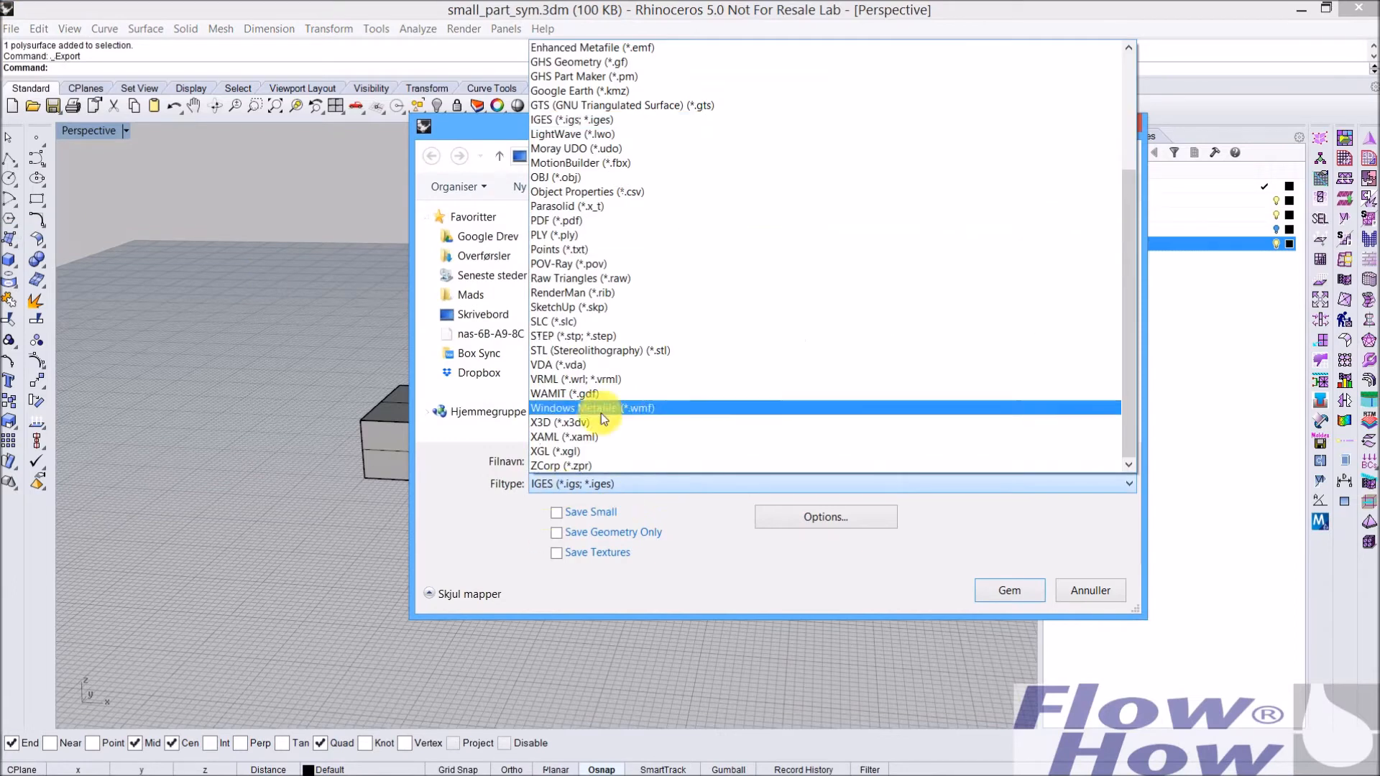
{"action": "left_click", "coordinate": [572, 336]}
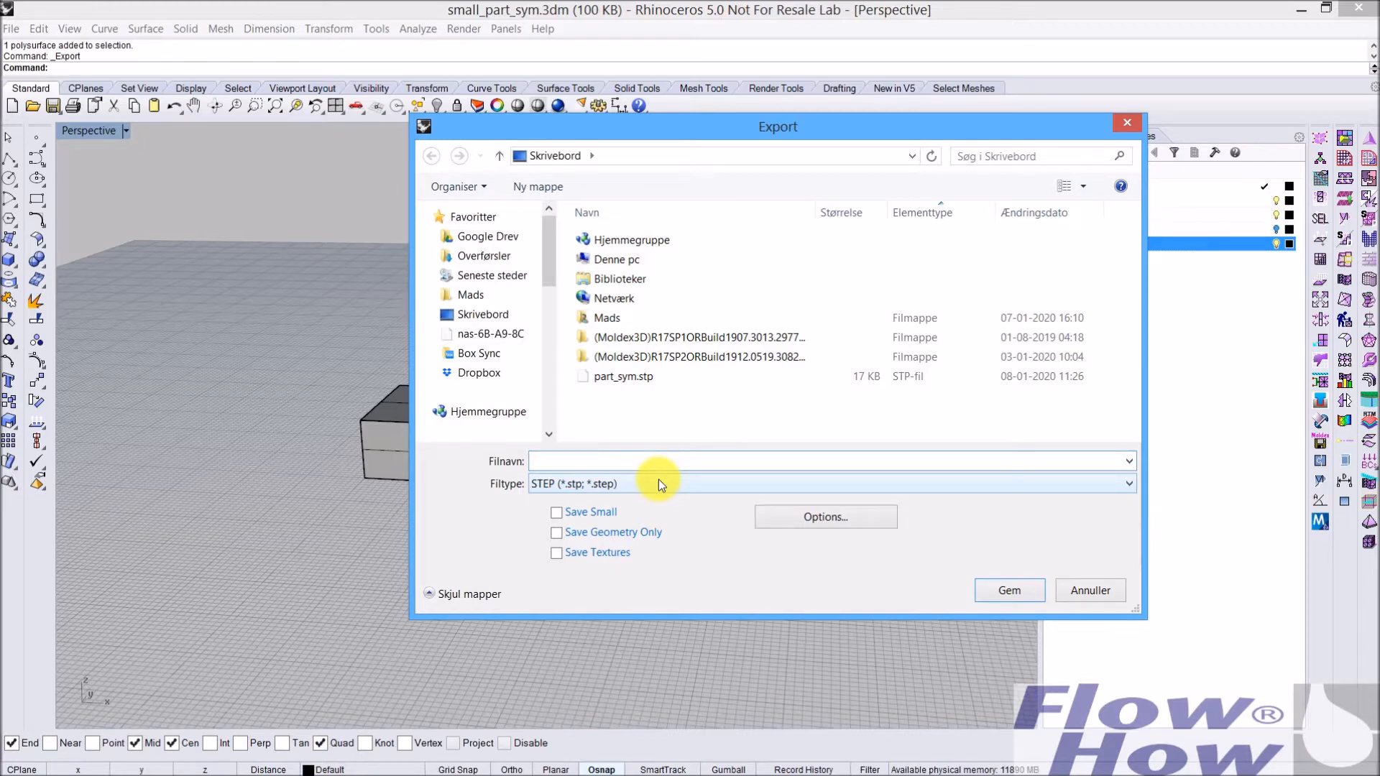
{"action": "type", "text": "runner"}
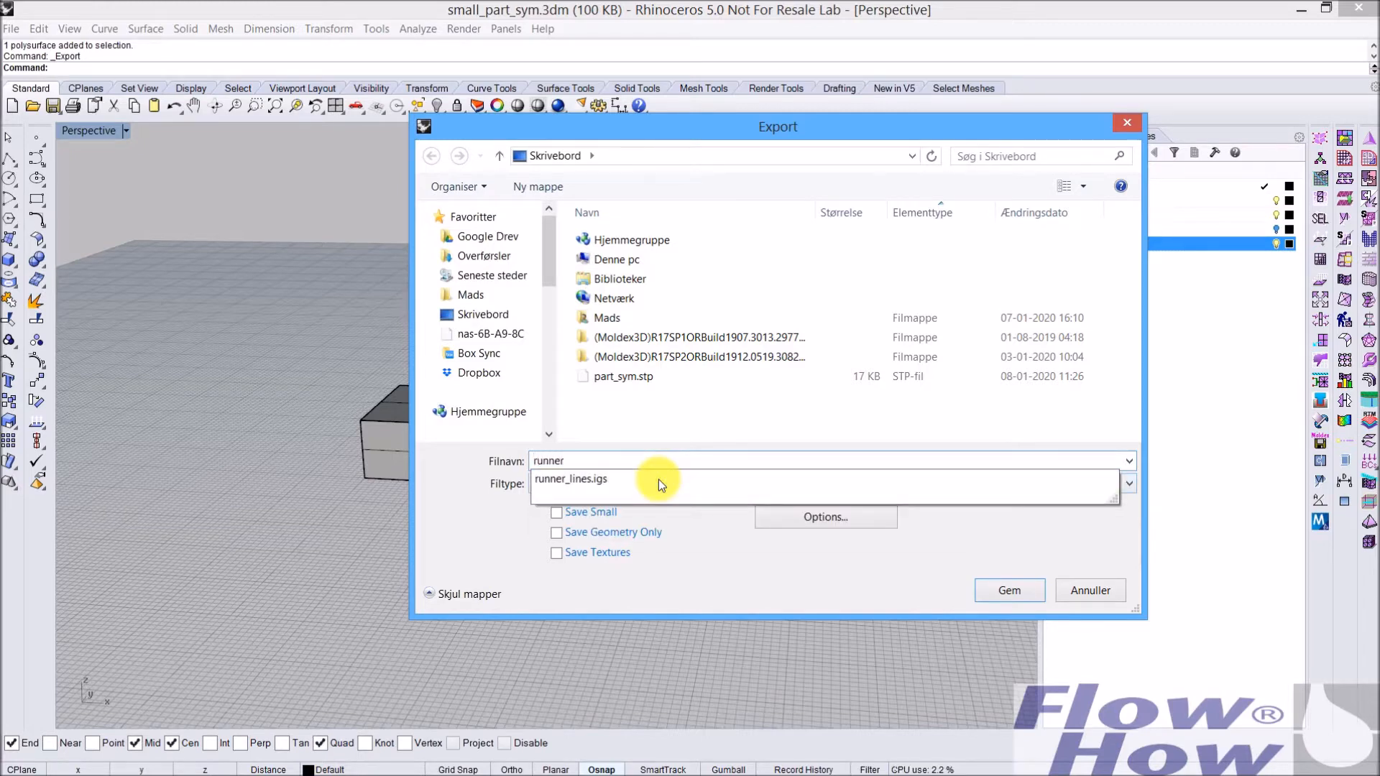
{"action": "type", "text": "_solid"}
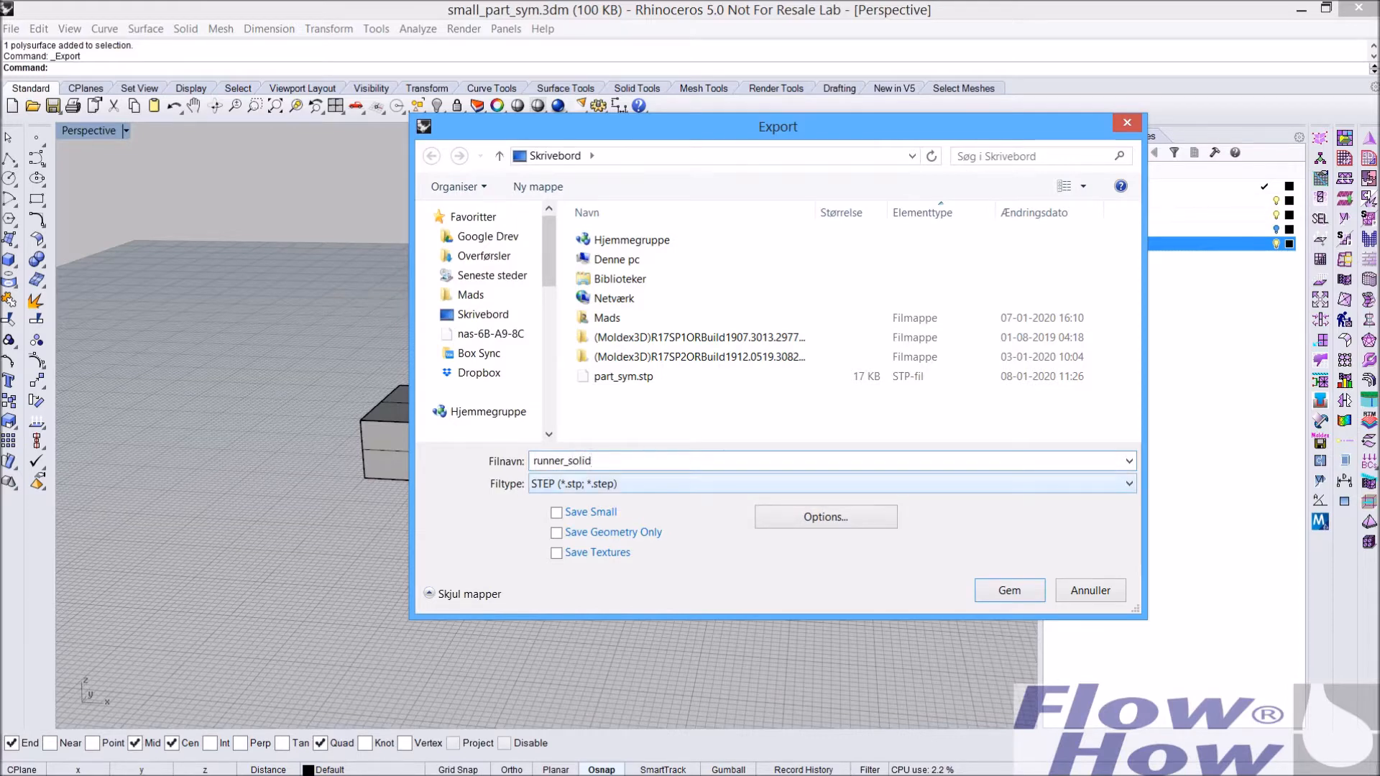
{"action": "left_click", "coordinate": [1021, 594]}
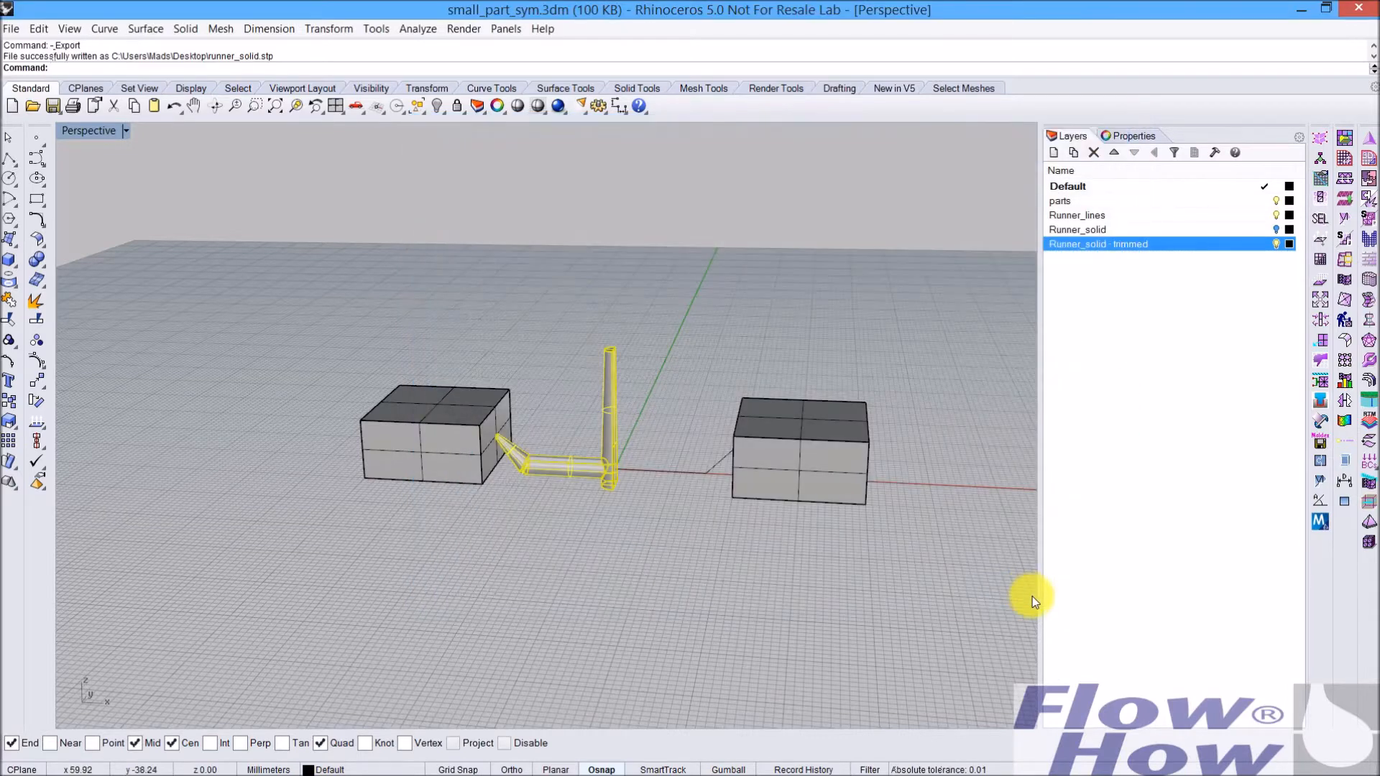
Step: Switch to Moldex3D Designer and open part_sym.stp from the desktop (Skrivebord) as Part geometry
{"action": "left_click", "coordinate": [861, 277]}
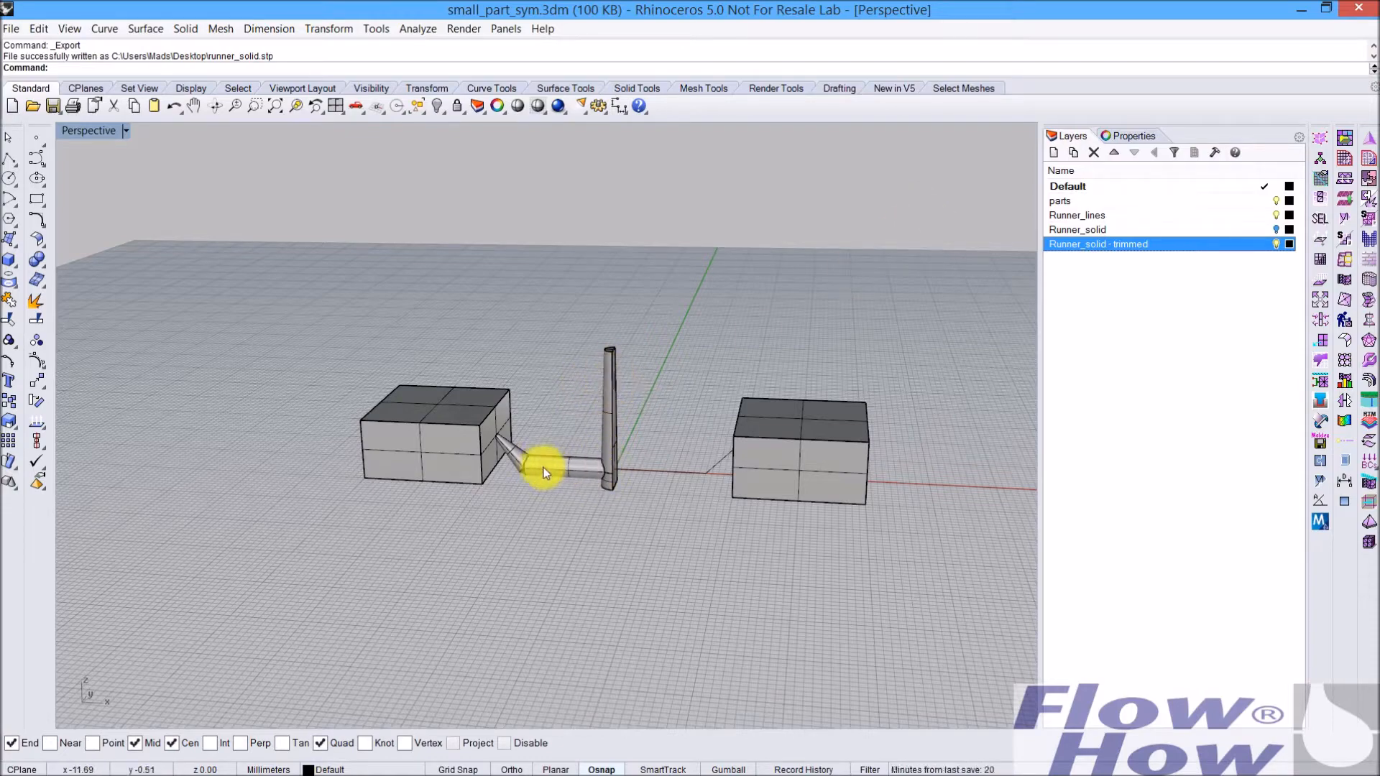
{"action": "left_click", "coordinate": [1307, 11]}
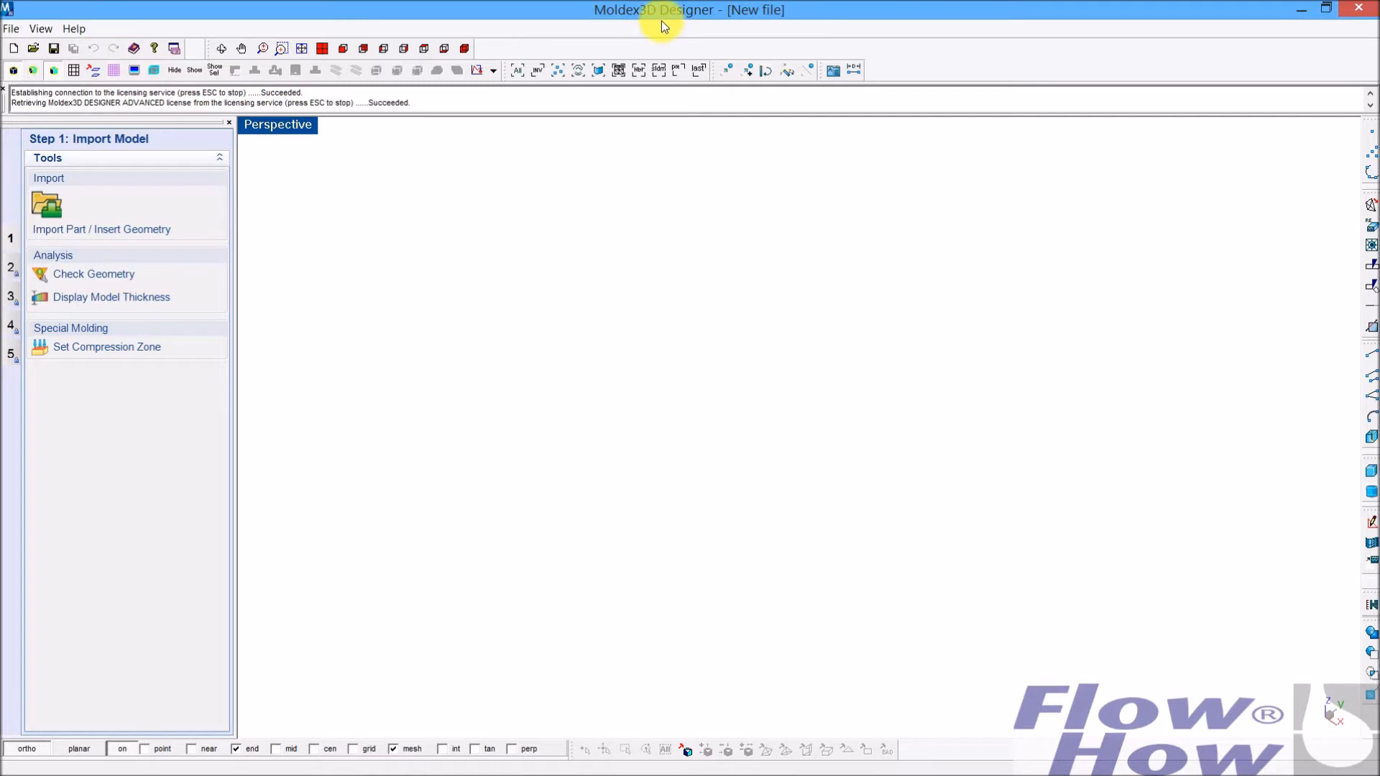
{"action": "left_click", "coordinate": [76, 206]}
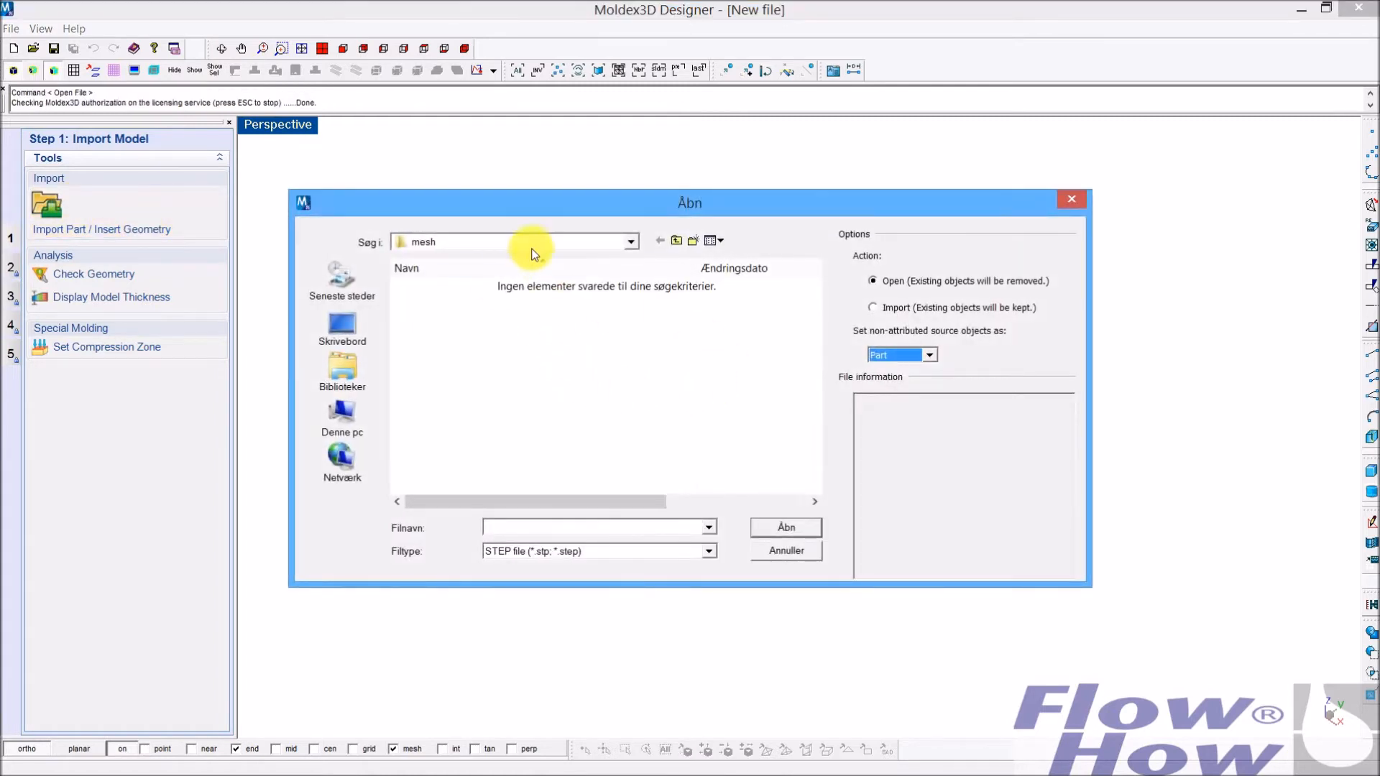
{"action": "left_click", "coordinate": [460, 242]}
{"action": "left_click", "coordinate": [434, 292]}
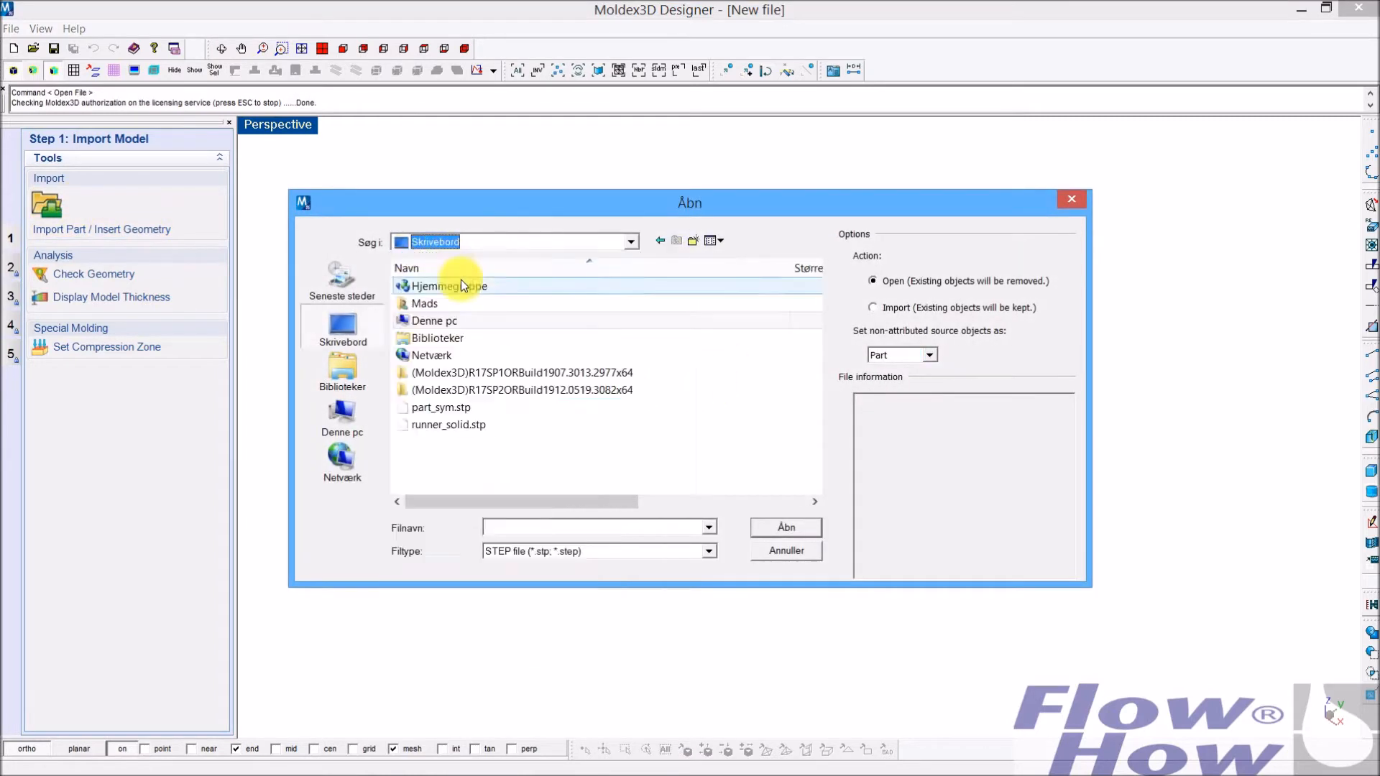
{"action": "left_click", "coordinate": [453, 408]}
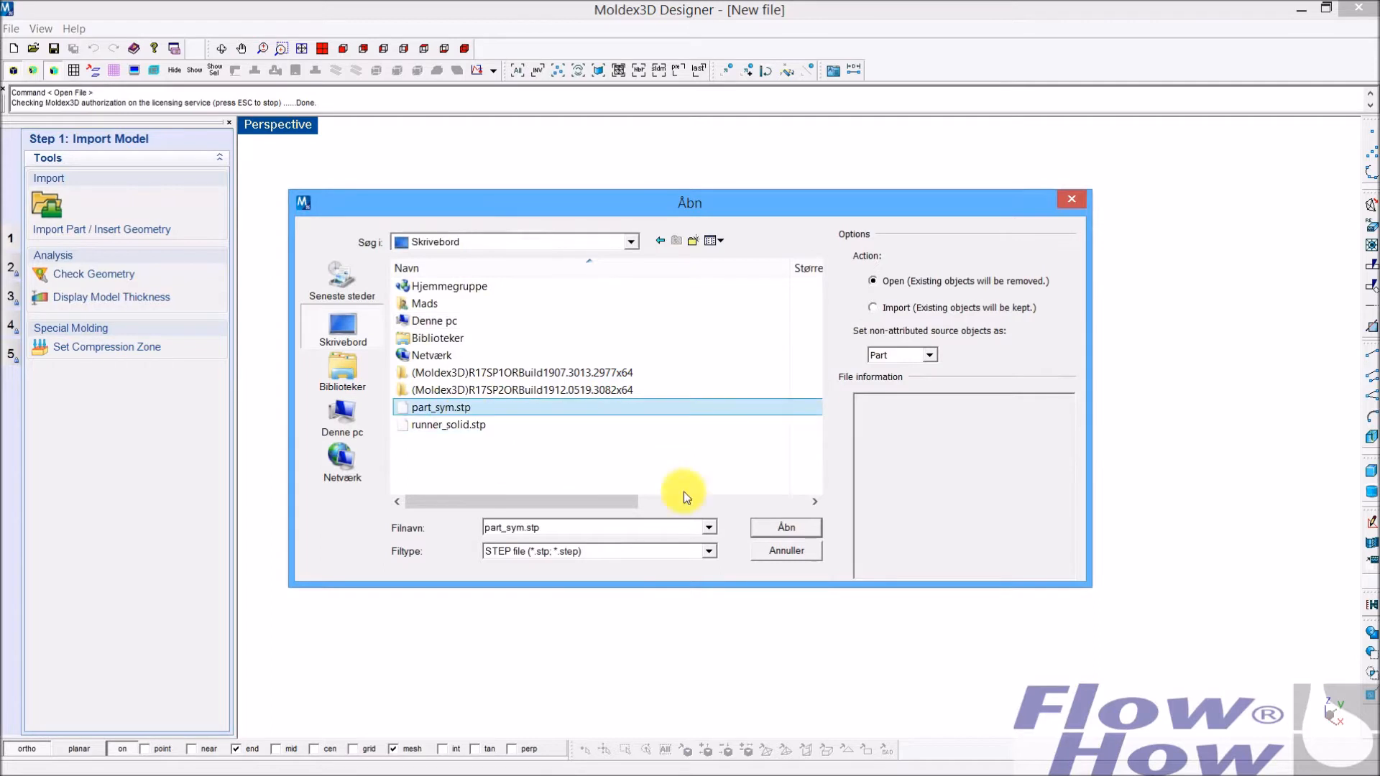
{"action": "left_click", "coordinate": [791, 527]}
{"action": "middle_click_drag", "start_coordinate": [685, 406], "coordinate": [557, 315]}
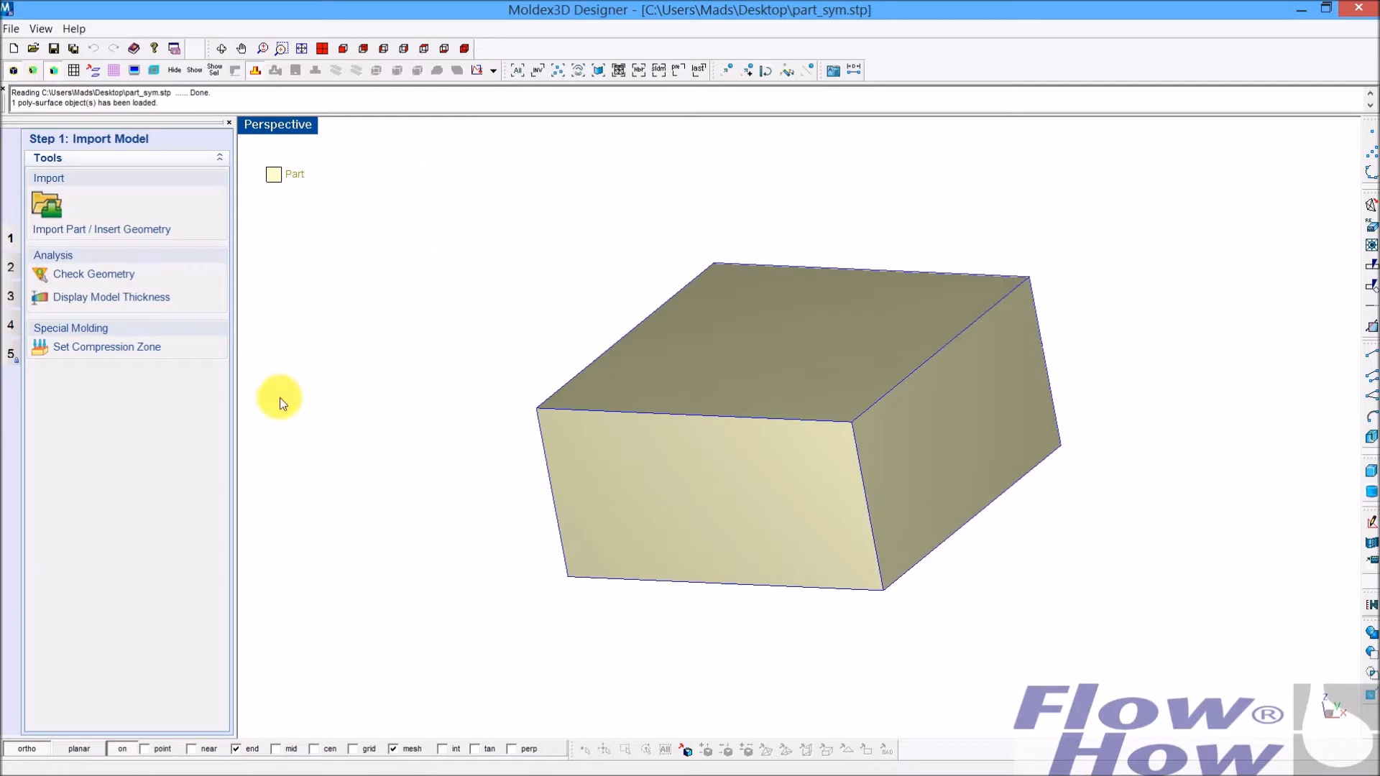
Step: Go to the runner system stage and import the curves from runner_lines.igs as Cold Runner
{"action": "left_click", "coordinate": [11, 267]}
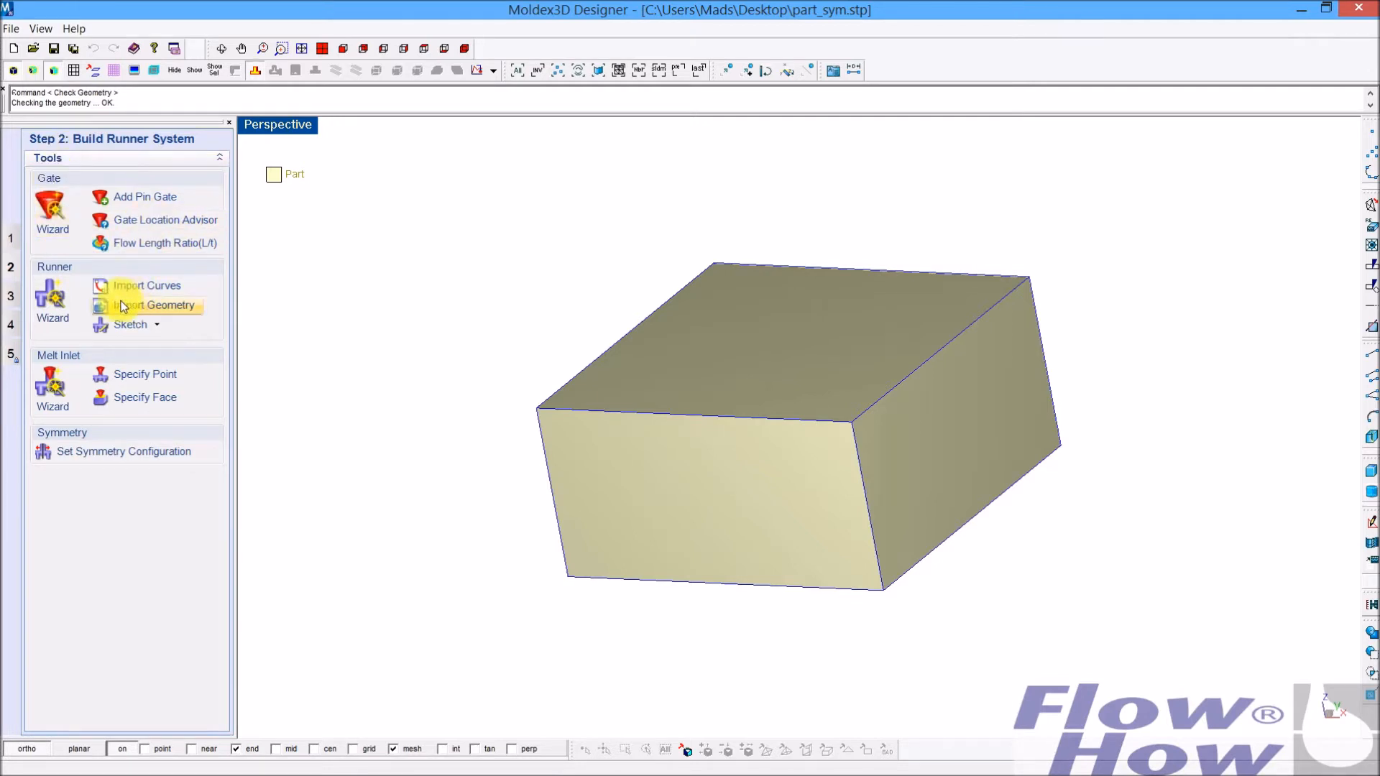
{"action": "right_click_drag", "start_coordinate": [734, 473], "coordinate": [830, 482]}
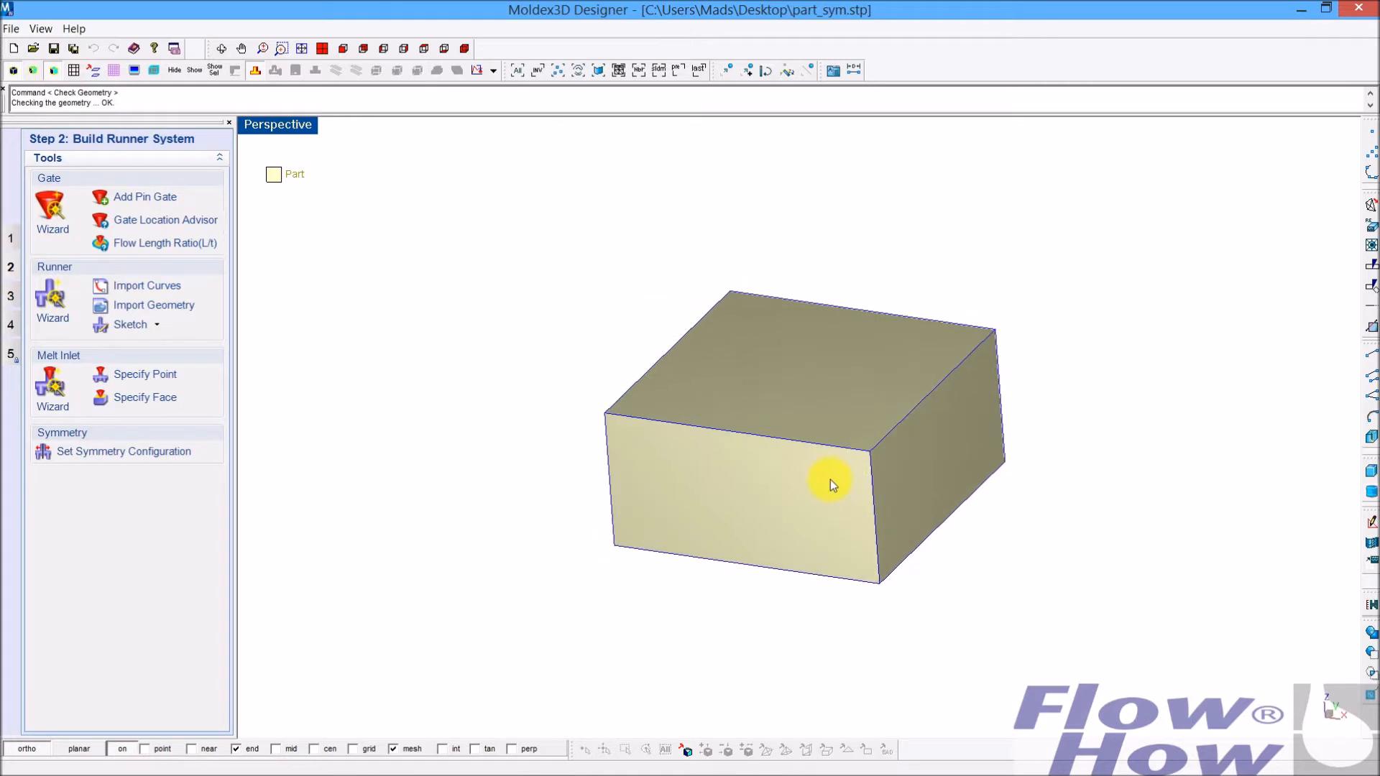
{"action": "middle_click_drag", "start_coordinate": [863, 518], "coordinate": [721, 505]}
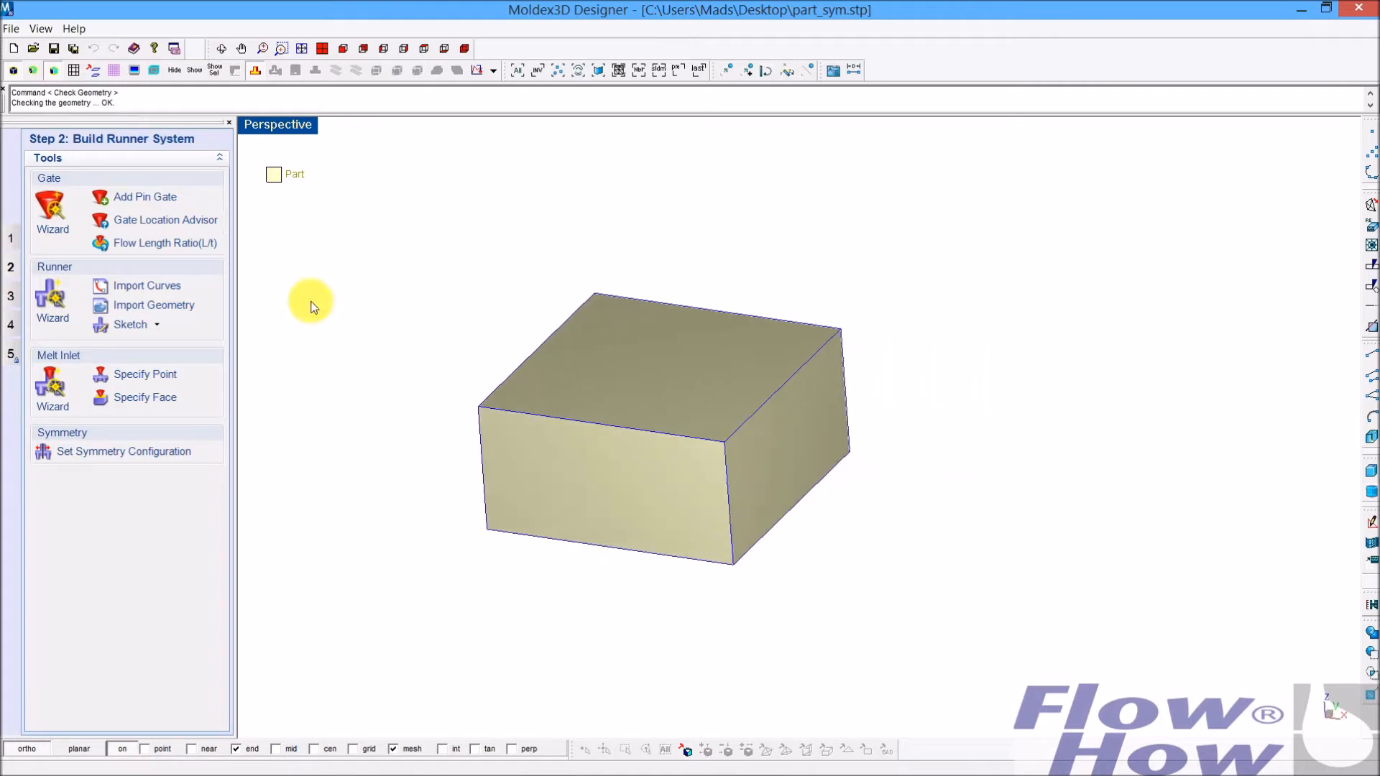
{"action": "right_click_drag", "start_coordinate": [642, 515], "coordinate": [607, 443]}
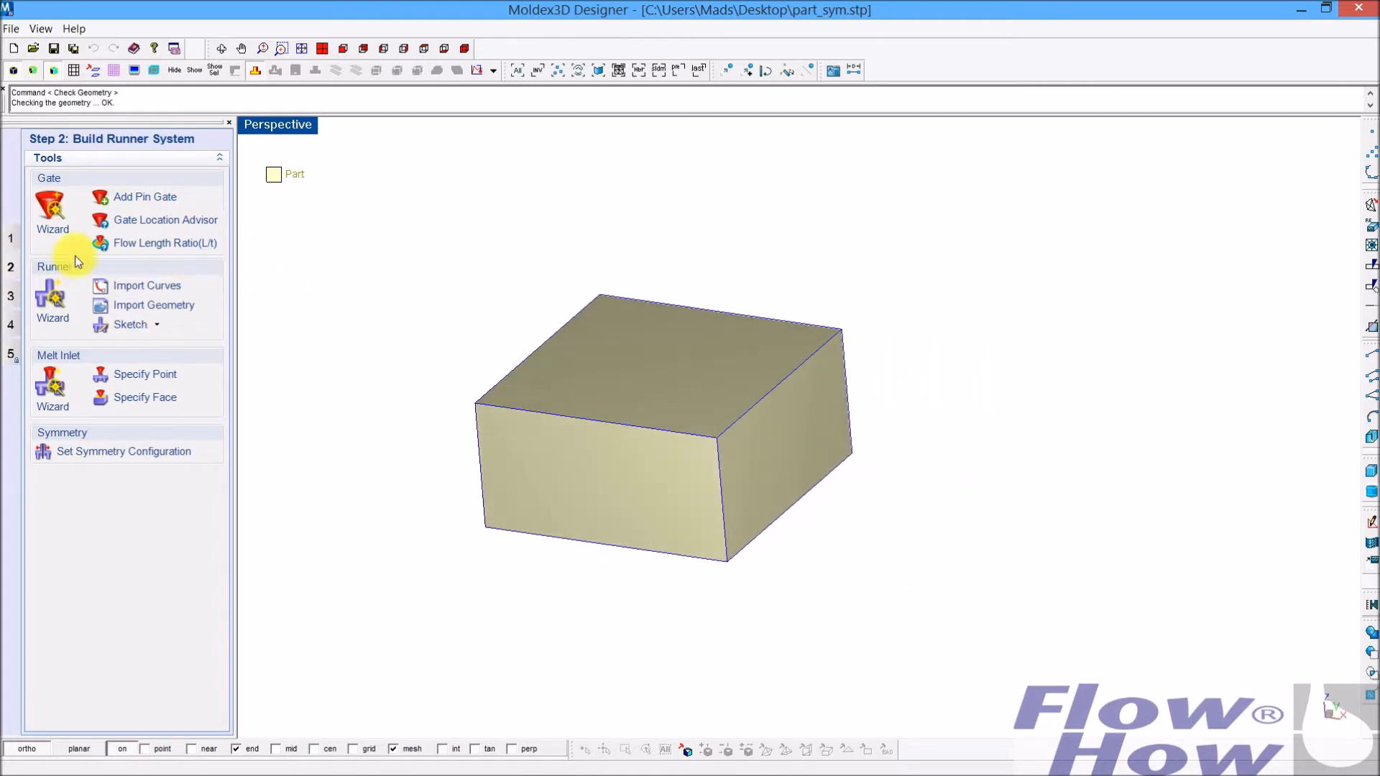
{"action": "left_click", "coordinate": [158, 286]}
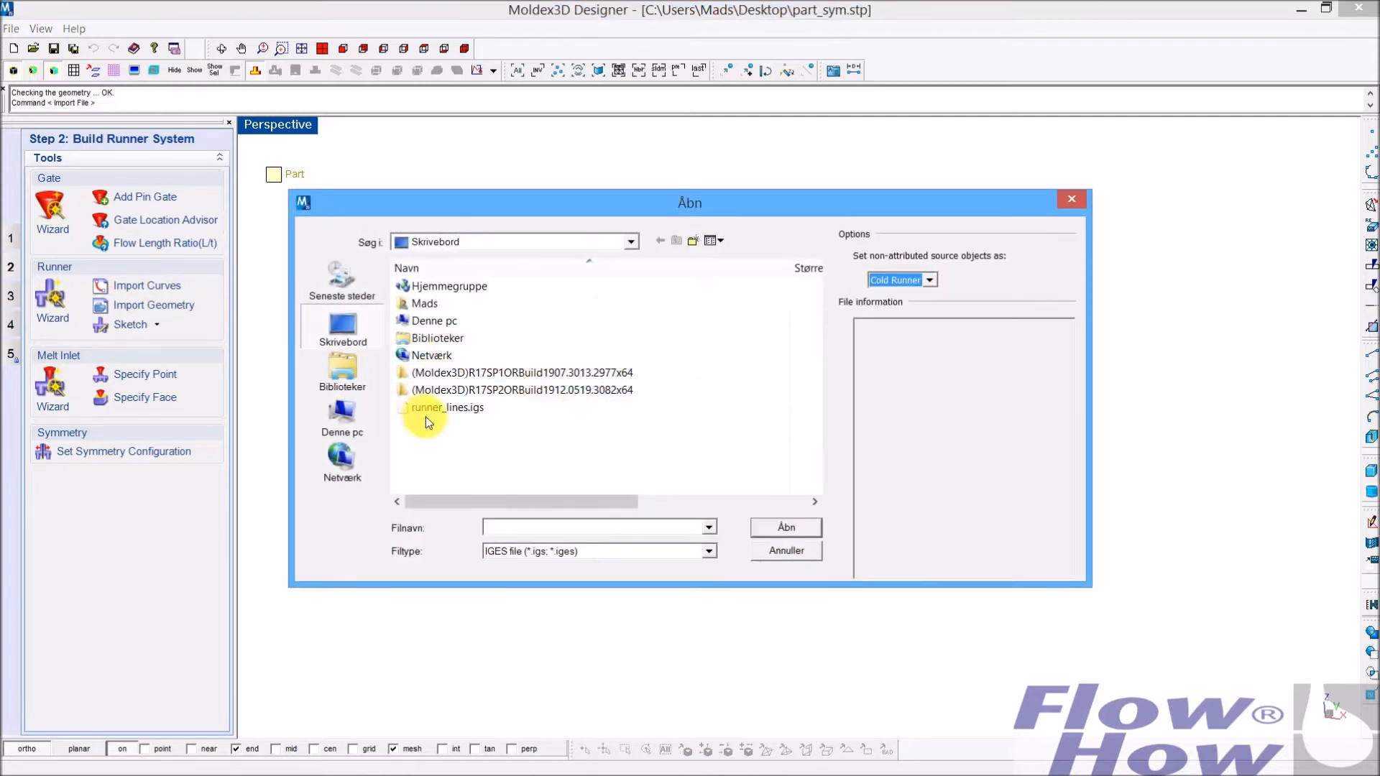
{"action": "left_click", "coordinate": [446, 408]}
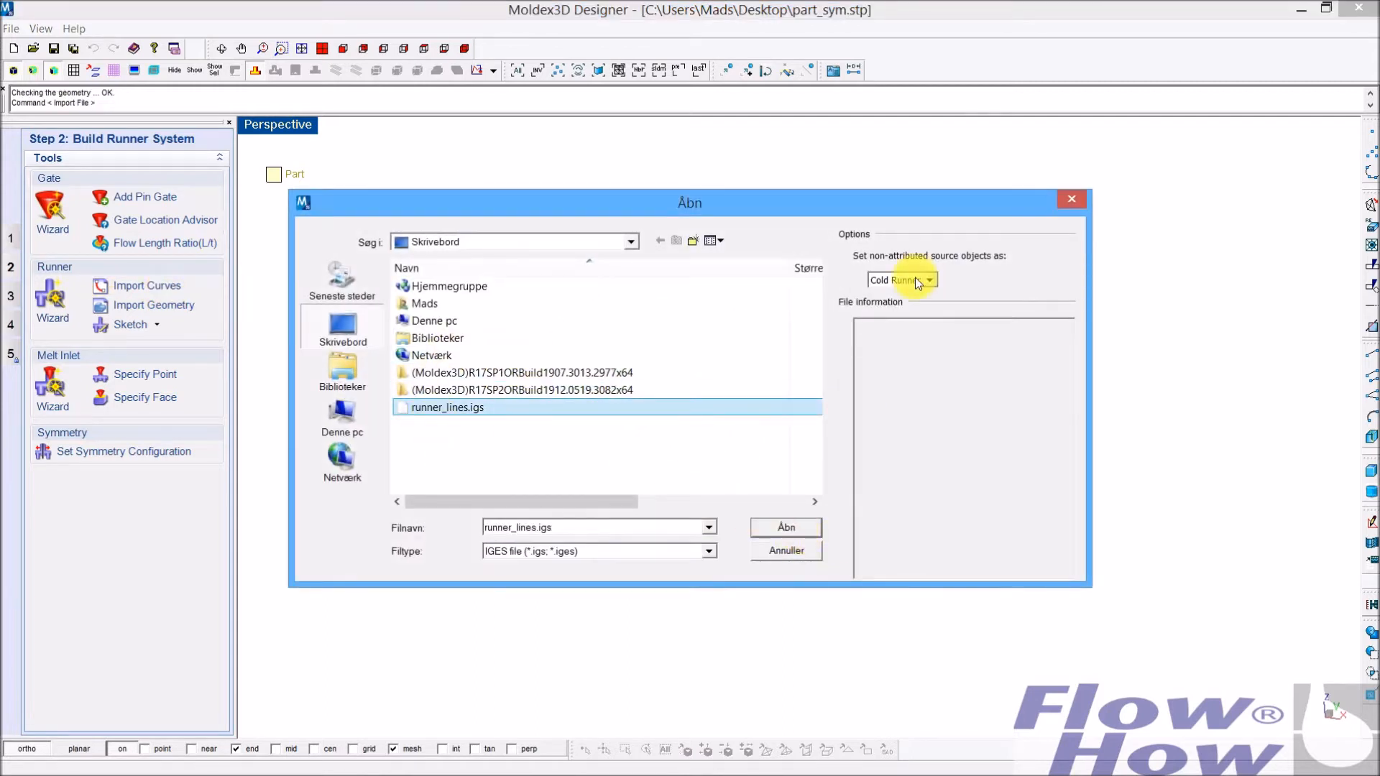
{"action": "left_click", "coordinate": [790, 530]}
{"action": "middle_click_drag", "start_coordinate": [828, 489], "coordinate": [876, 537]}
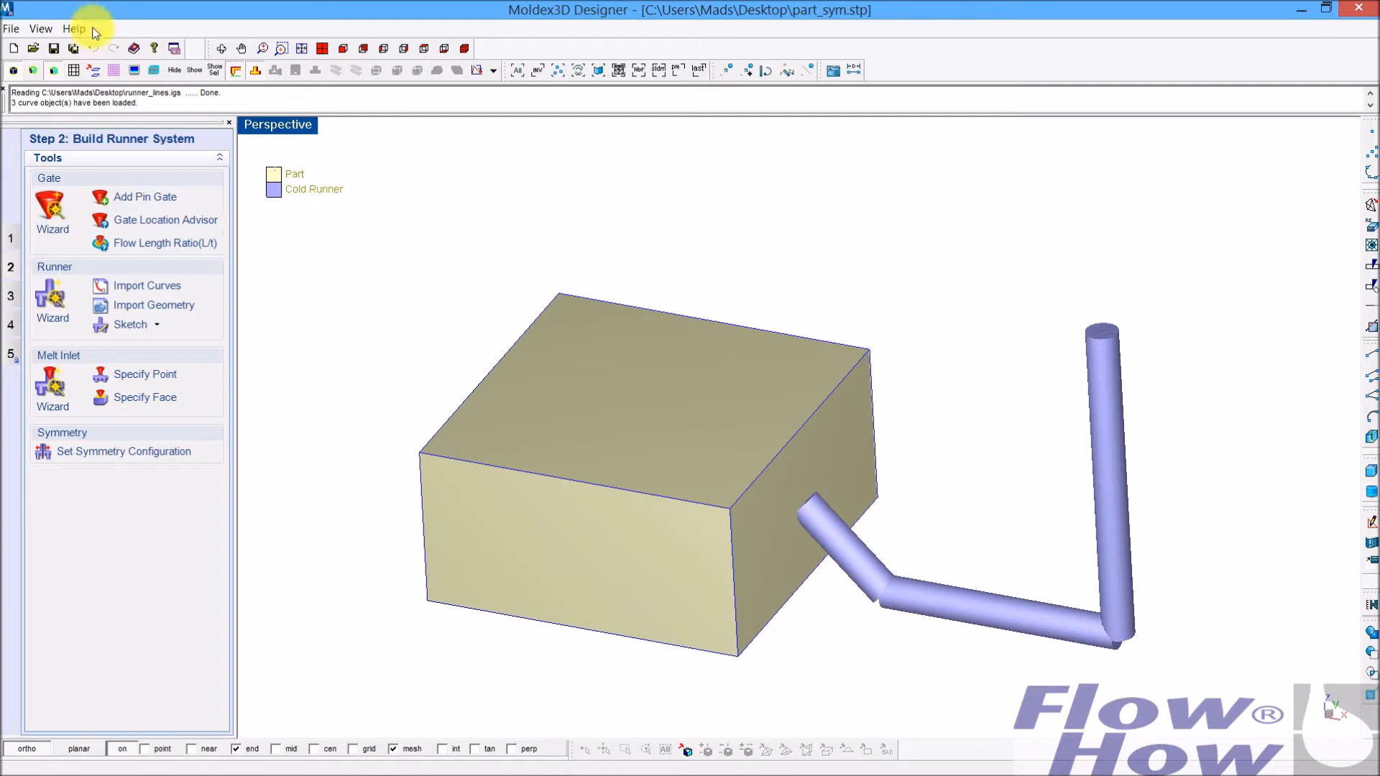
Step: Enable hexa-based solid mesh generation for curve runners and cooling channels in the meshing options
{"action": "left_click", "coordinate": [174, 48]}
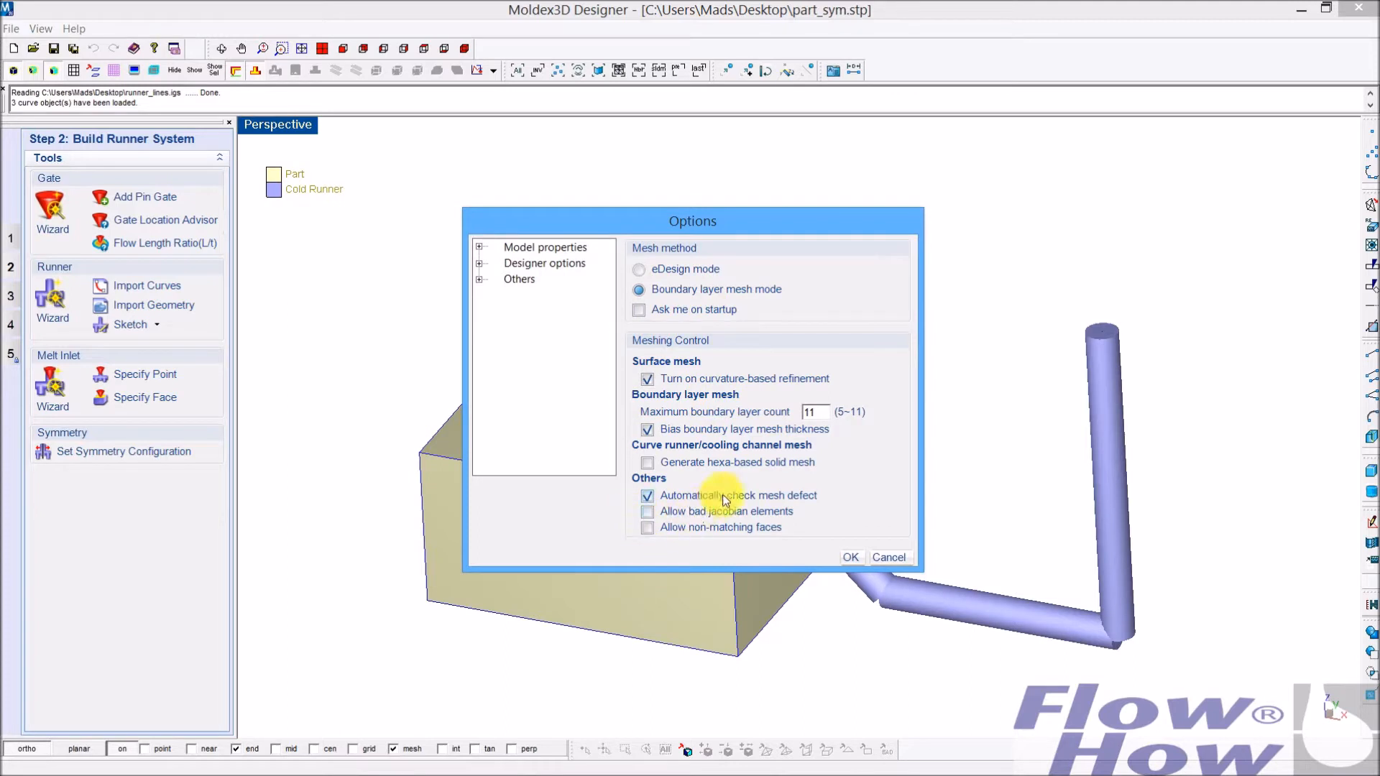
{"action": "left_click", "coordinate": [645, 464]}
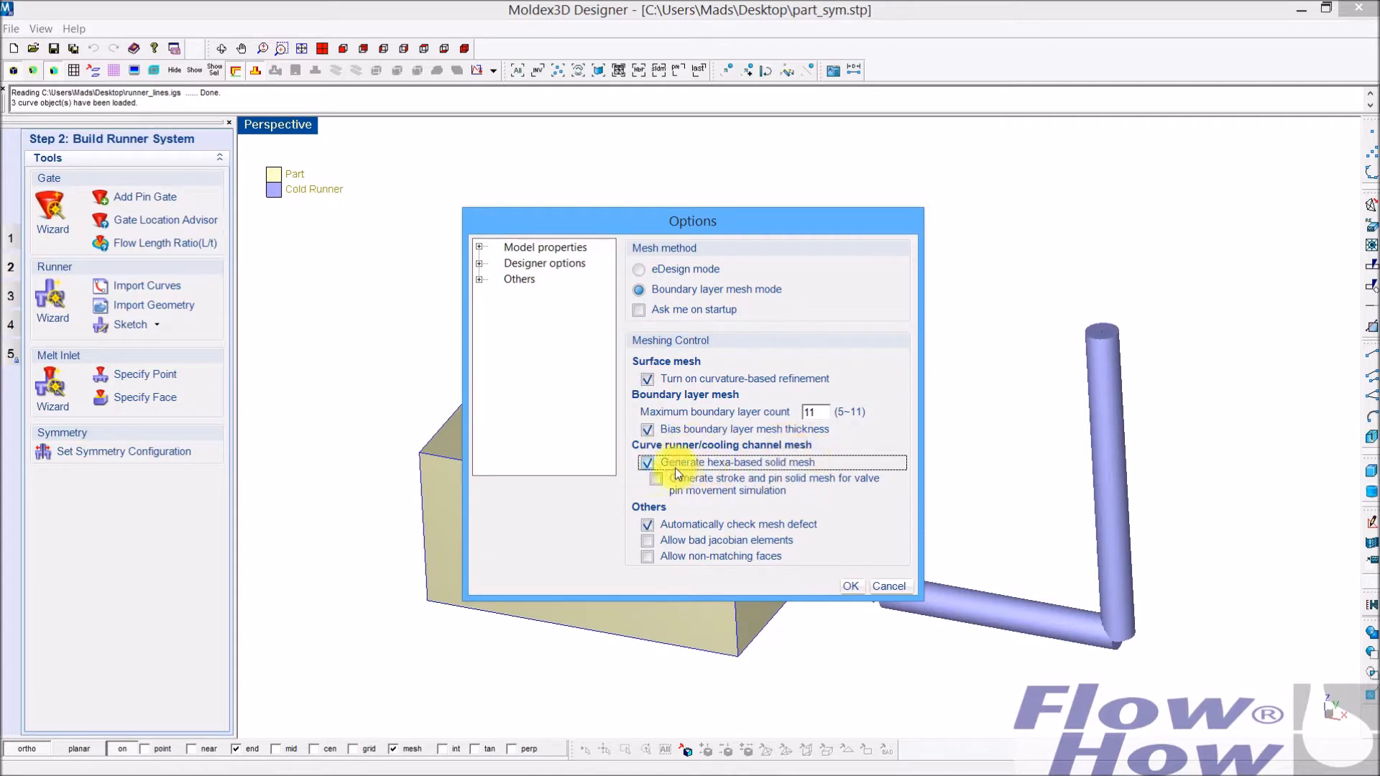
{"action": "left_click", "coordinate": [850, 586]}
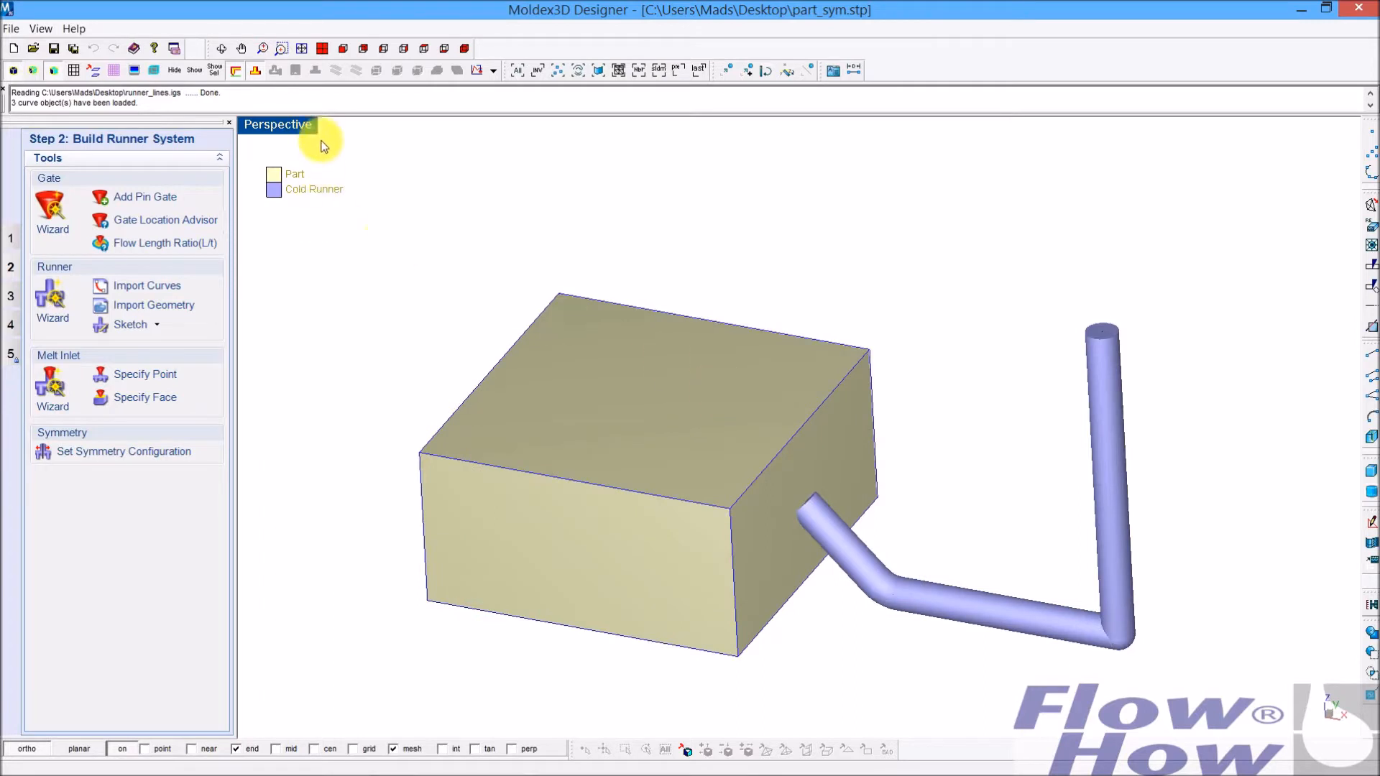
Step: Save the model to the desktop as the Designer file part_sym.mdg
{"action": "left_click", "coordinate": [13, 28]}
{"action": "left_click", "coordinate": [13, 28]}
{"action": "left_click", "coordinate": [73, 49]}
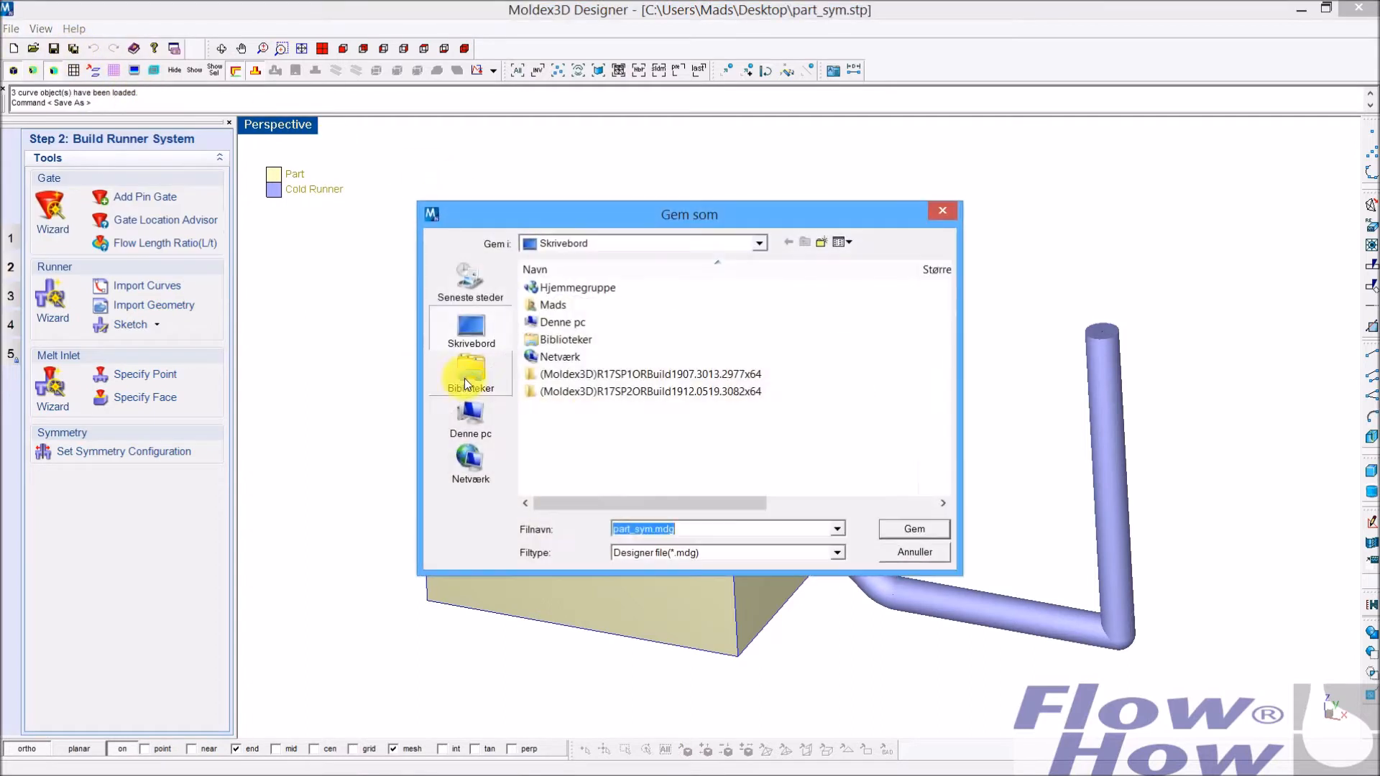
{"action": "left_click", "coordinate": [928, 533]}
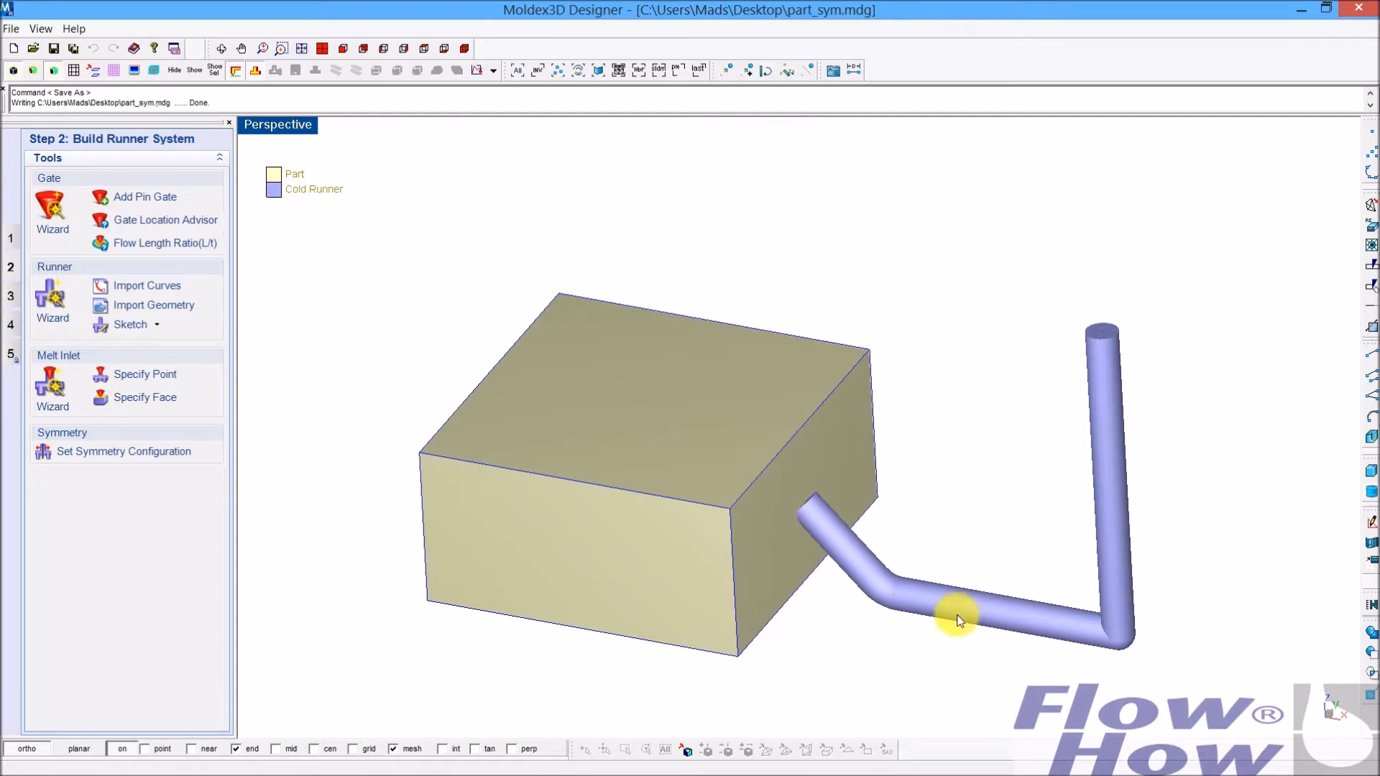
Step: Edit the angled gate runner's circular section to diameter 3.5 at the runner end and 0.8 at the part end
{"action": "right_click", "coordinate": [840, 534]}
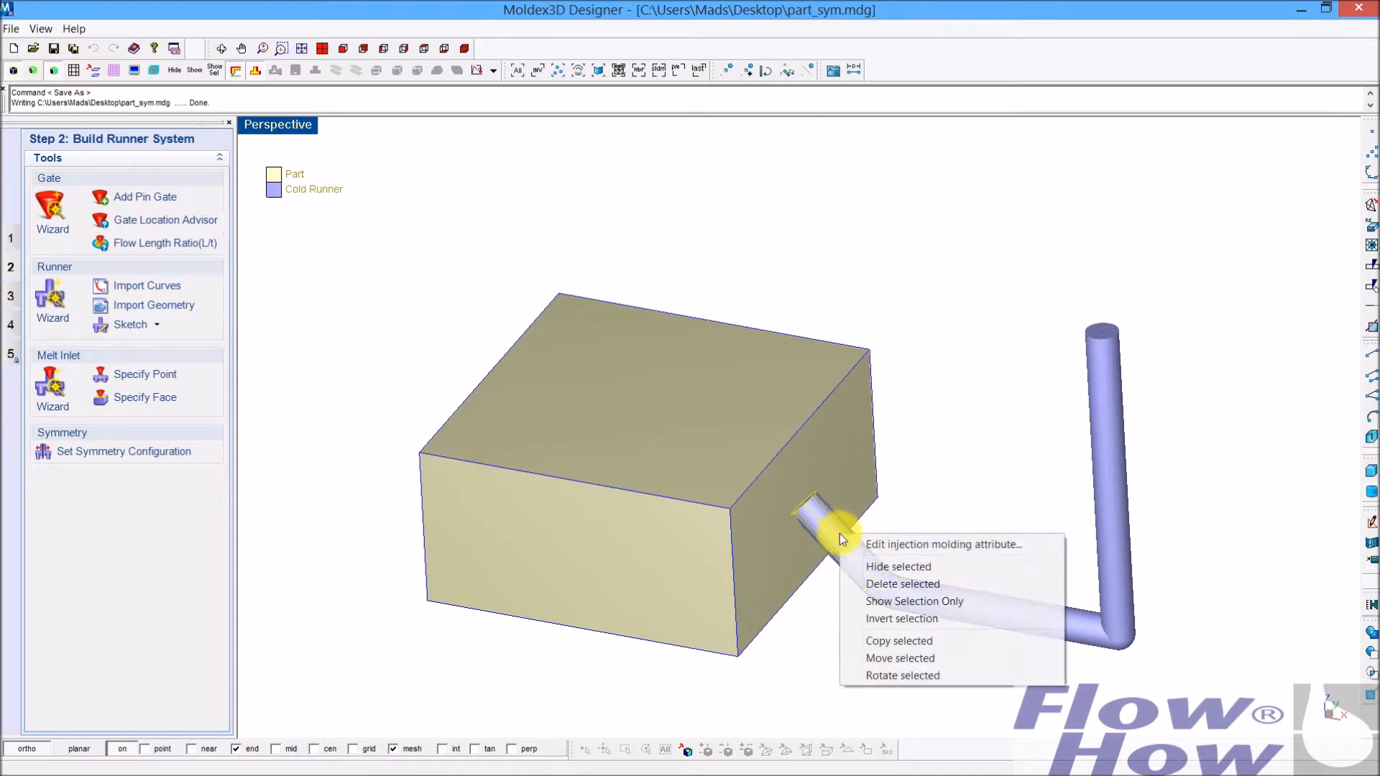
{"action": "left_click", "coordinate": [930, 545]}
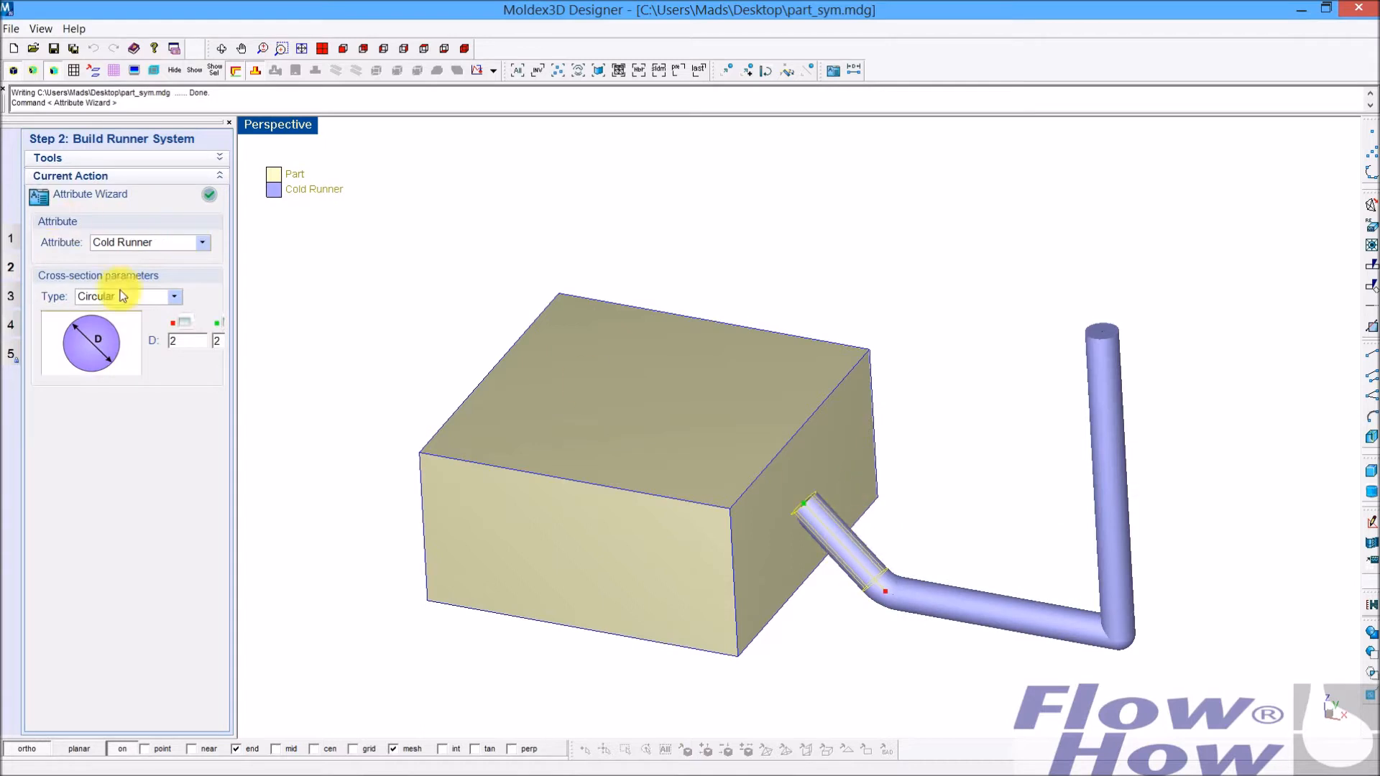
{"action": "left_click_drag", "start_coordinate": [236, 312], "coordinate": [266, 327]}
{"action": "double_click", "coordinate": [188, 341]}
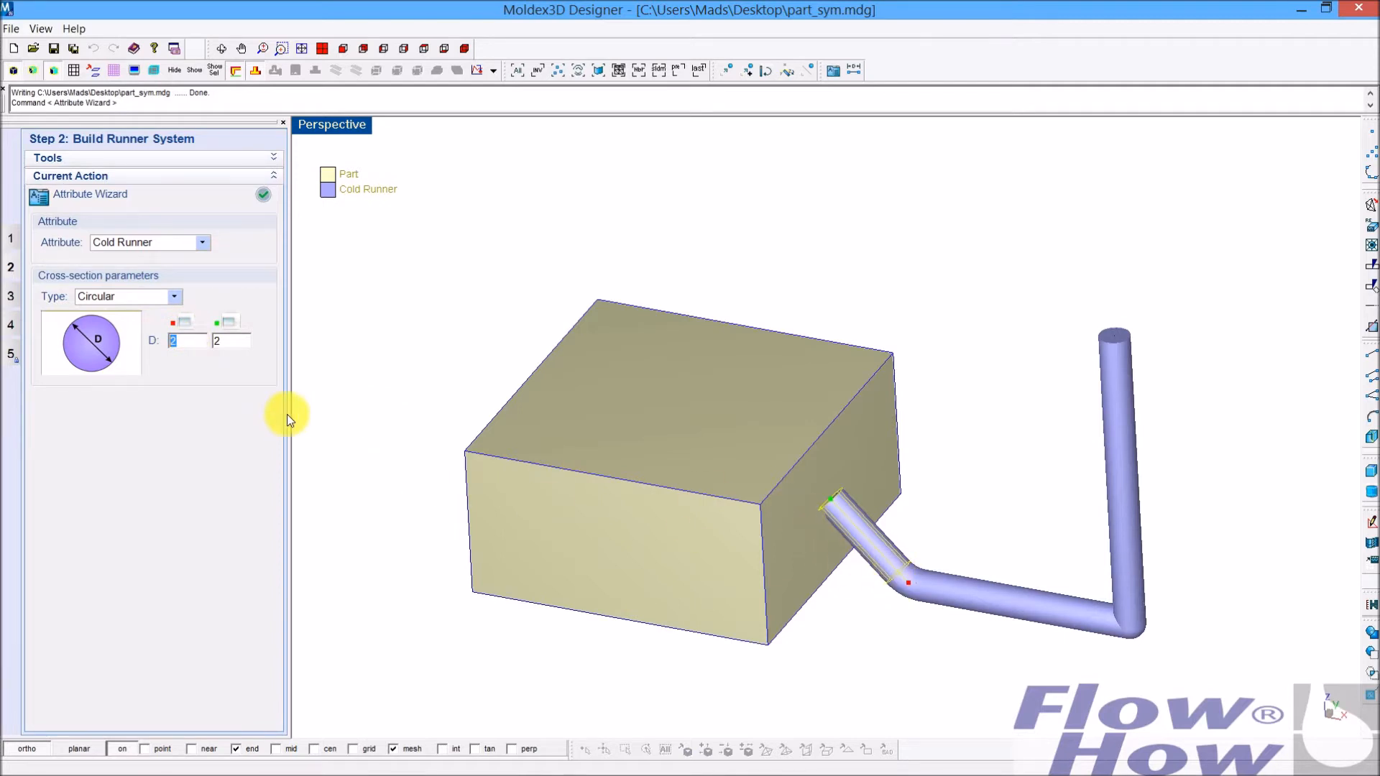
{"action": "type", "text": "3.5"}
{"action": "key", "text": "Return"}
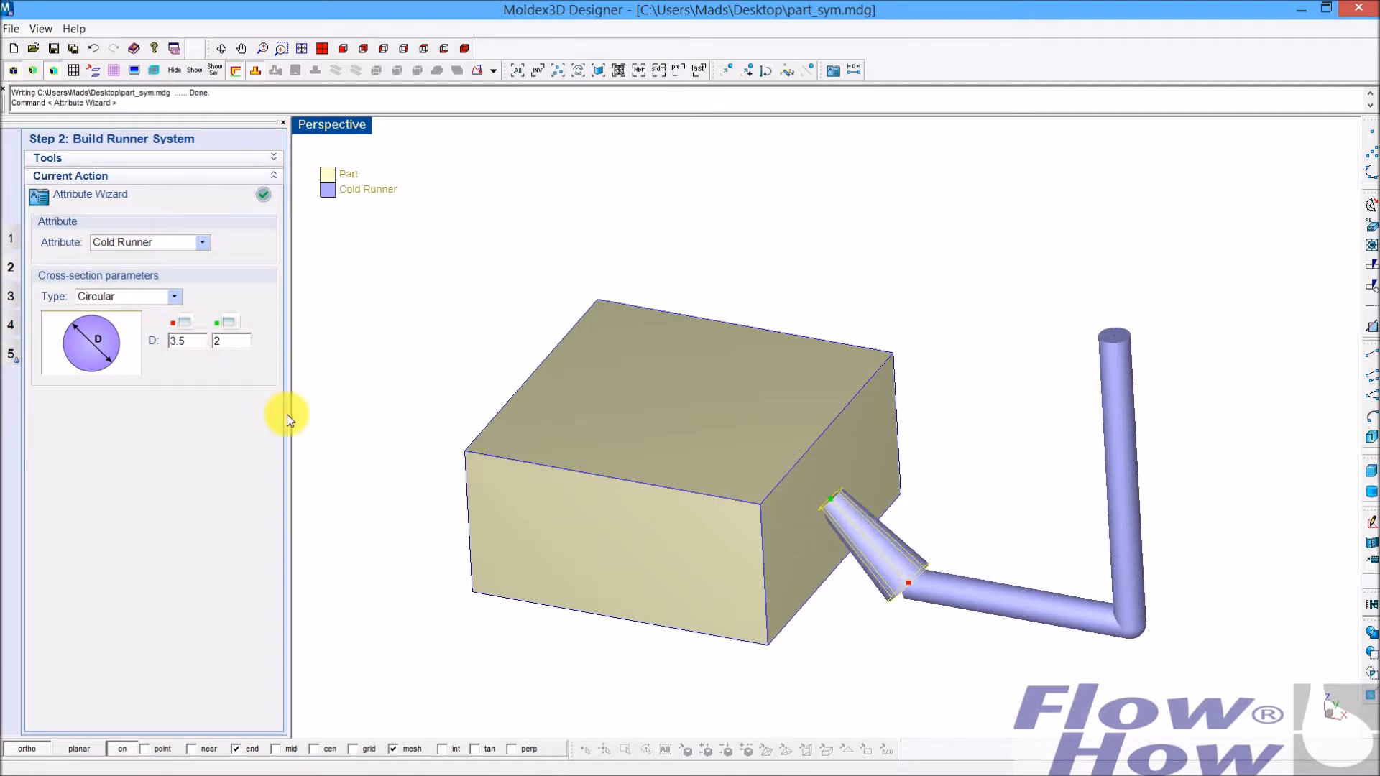
{"action": "double_click", "coordinate": [218, 341]}
{"action": "type", "text": ".8"}
{"action": "key", "text": "Return"}
Step: Set the horizontal runner segment's diameter to 3.5 at both ends
{"action": "left_click", "coordinate": [985, 608]}
{"action": "left_click_drag", "start_coordinate": [189, 343], "coordinate": [164, 340]}
{"action": "type", "text": "3.5"}
{"action": "double_click", "coordinate": [228, 343]}
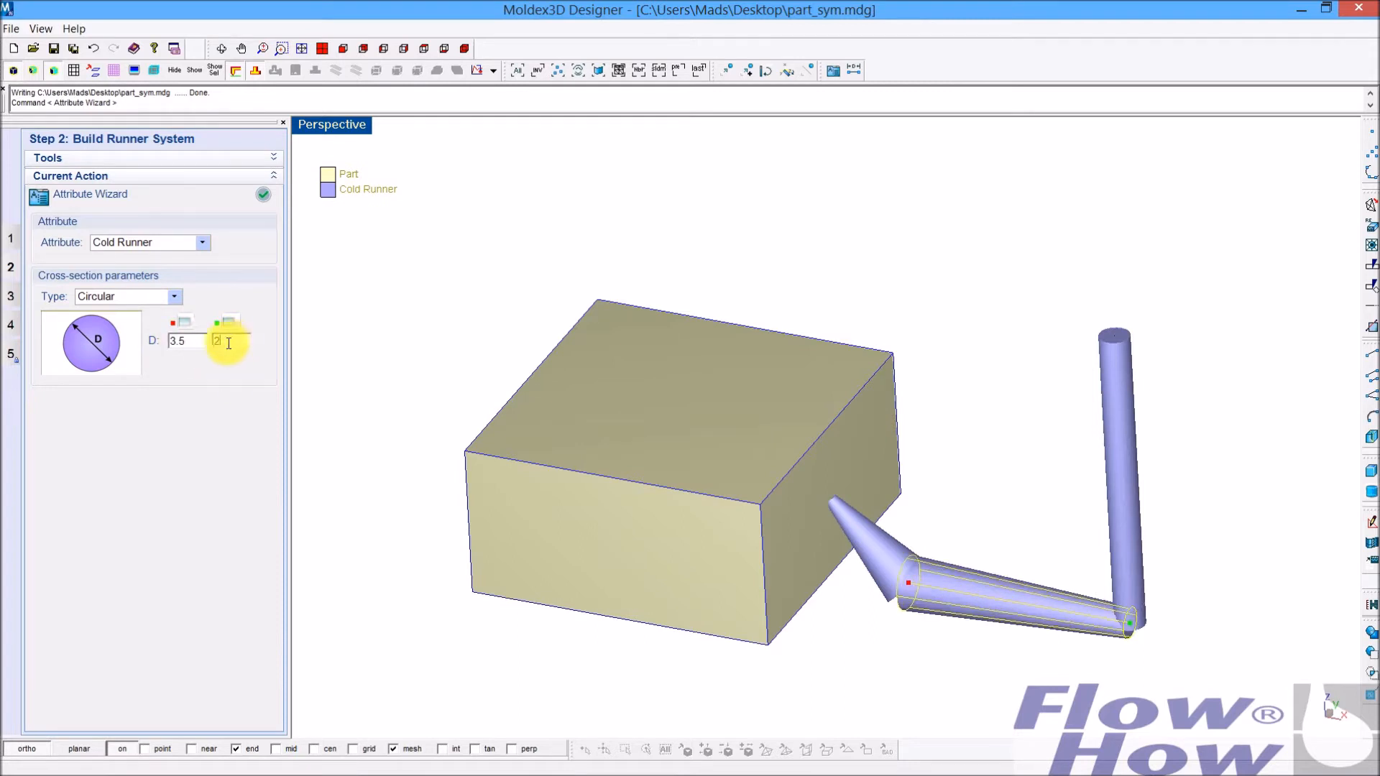
{"action": "type", "text": "3.5"}
Step: Set the vertical sprue's diameter to 4 at its lower end and 3 at its upper end, and apply the attributes
{"action": "left_click", "coordinate": [1117, 493]}
{"action": "left_click_drag", "start_coordinate": [210, 336], "coordinate": [158, 344]}
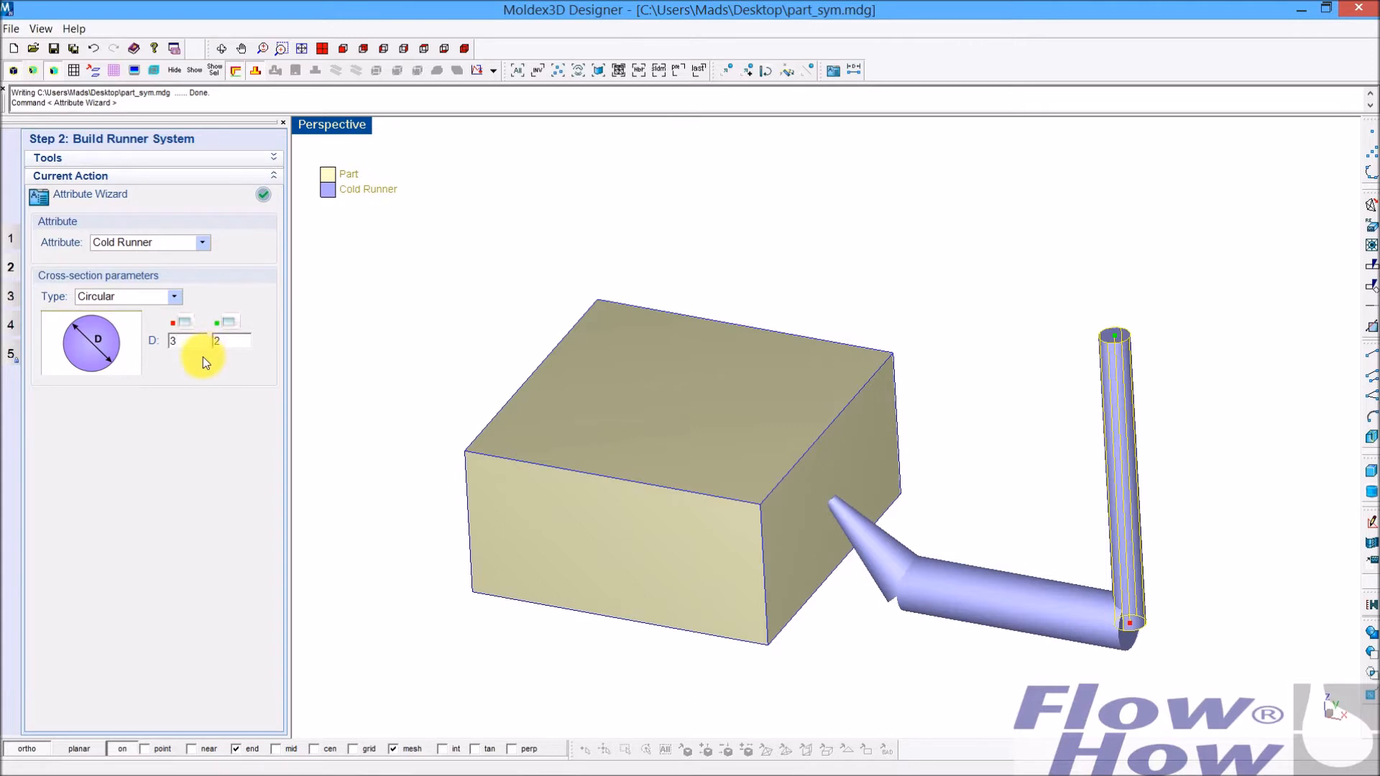
{"action": "left_click_drag", "start_coordinate": [233, 341], "coordinate": [209, 338]}
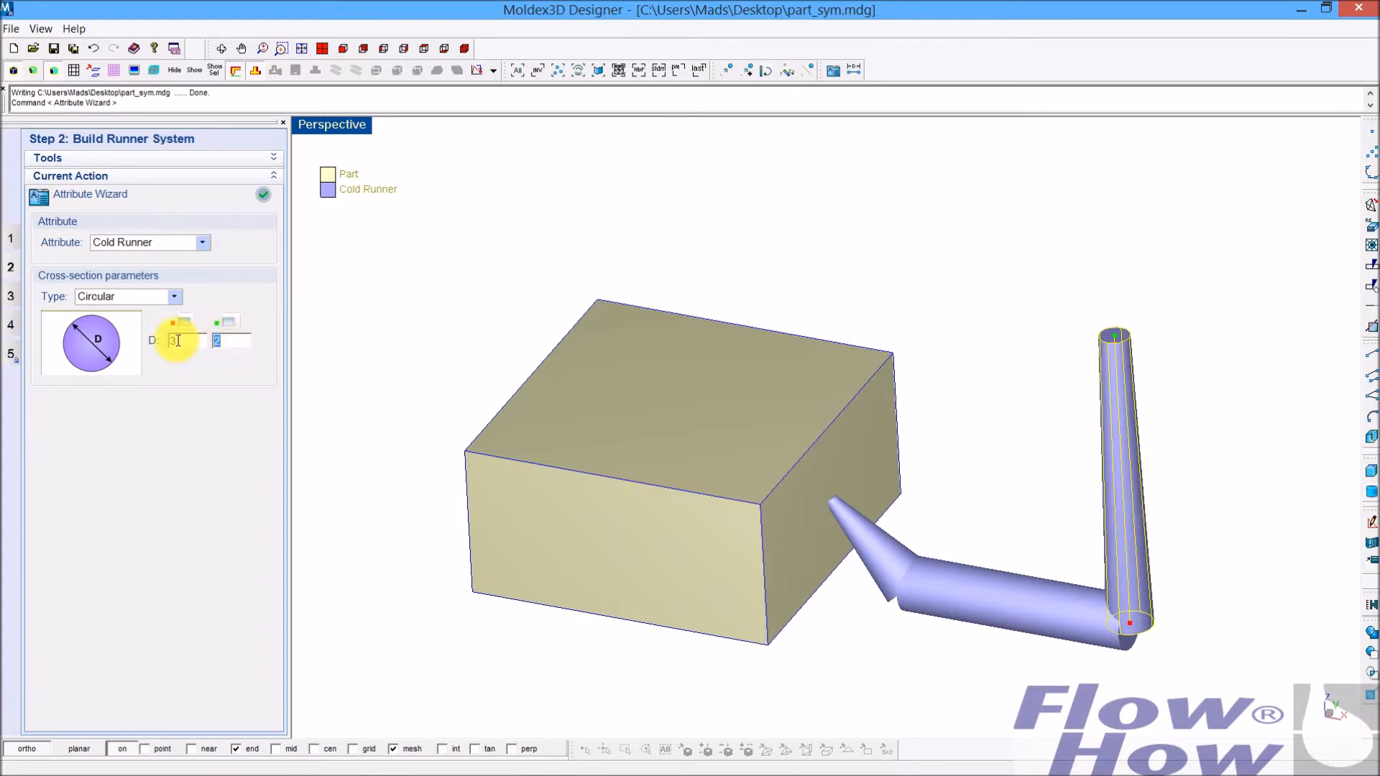
{"action": "type", "text": "4"}
{"action": "double_click", "coordinate": [176, 340]}
{"action": "type", "text": "4"}
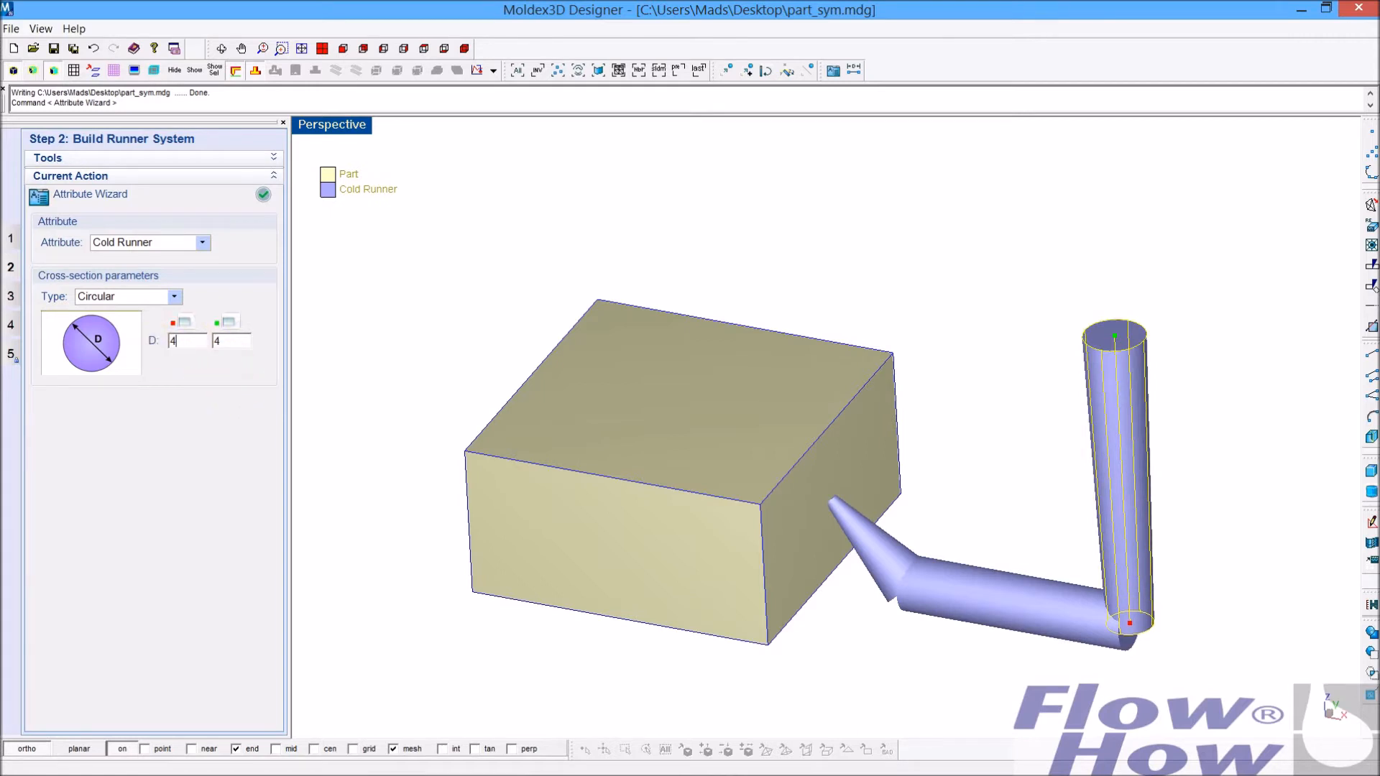
{"action": "double_click", "coordinate": [244, 343]}
{"action": "type", "text": "3"}
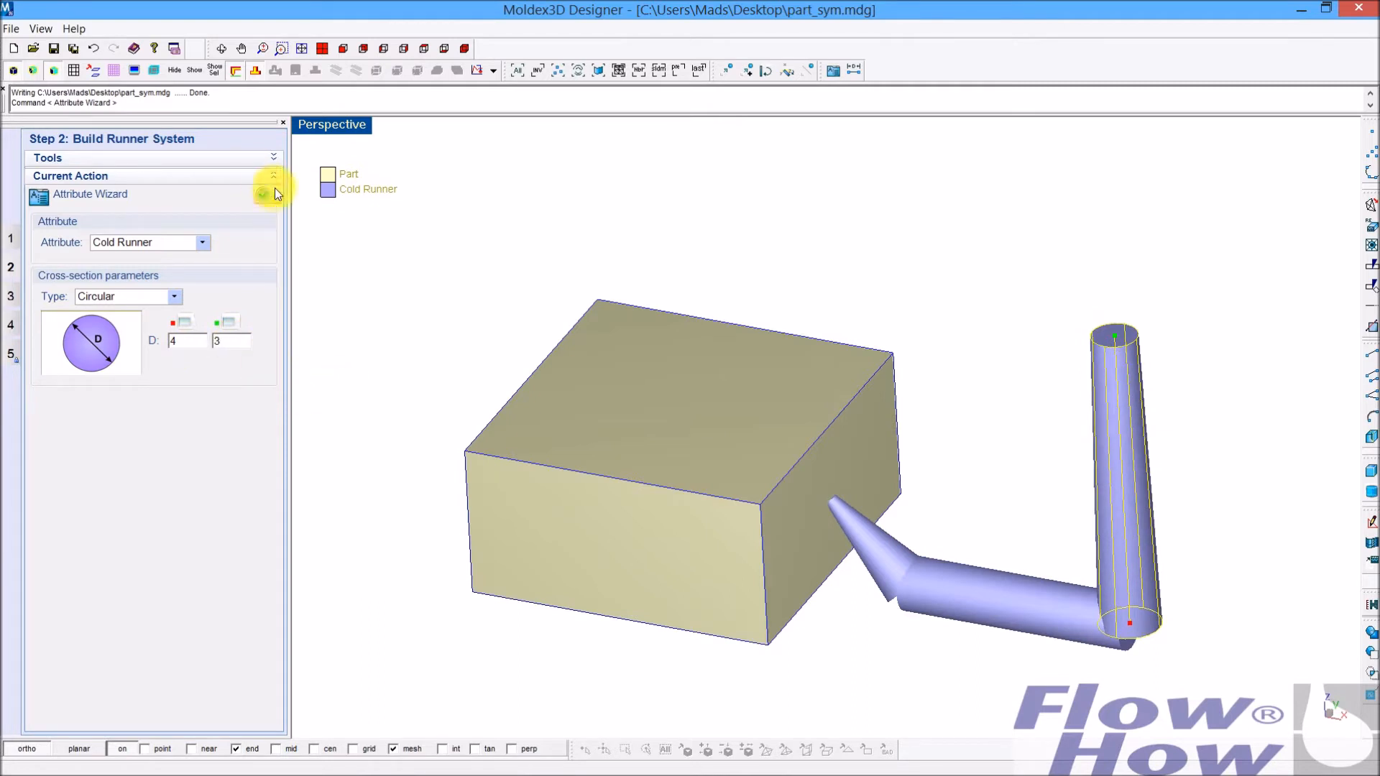
{"action": "left_click", "coordinate": [262, 192]}
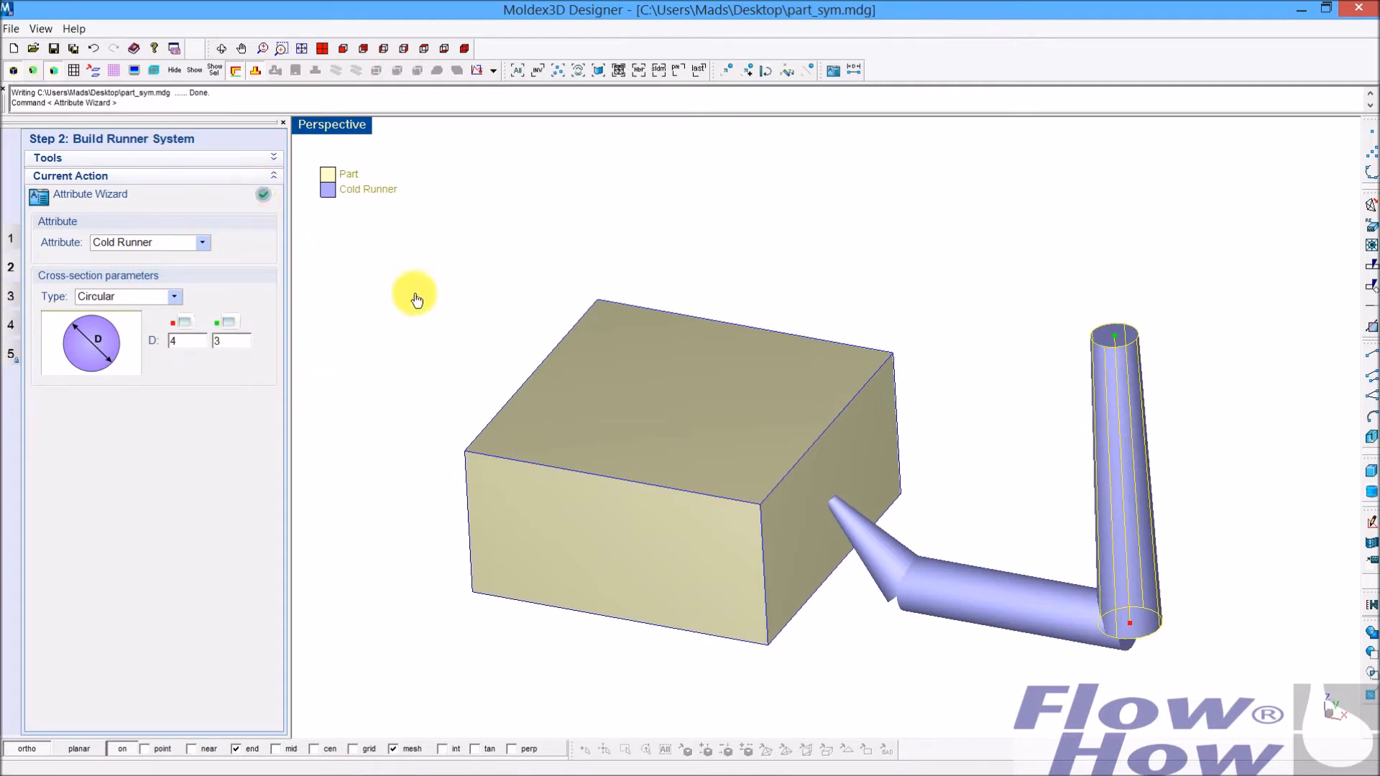
{"action": "left_click", "coordinate": [263, 193]}
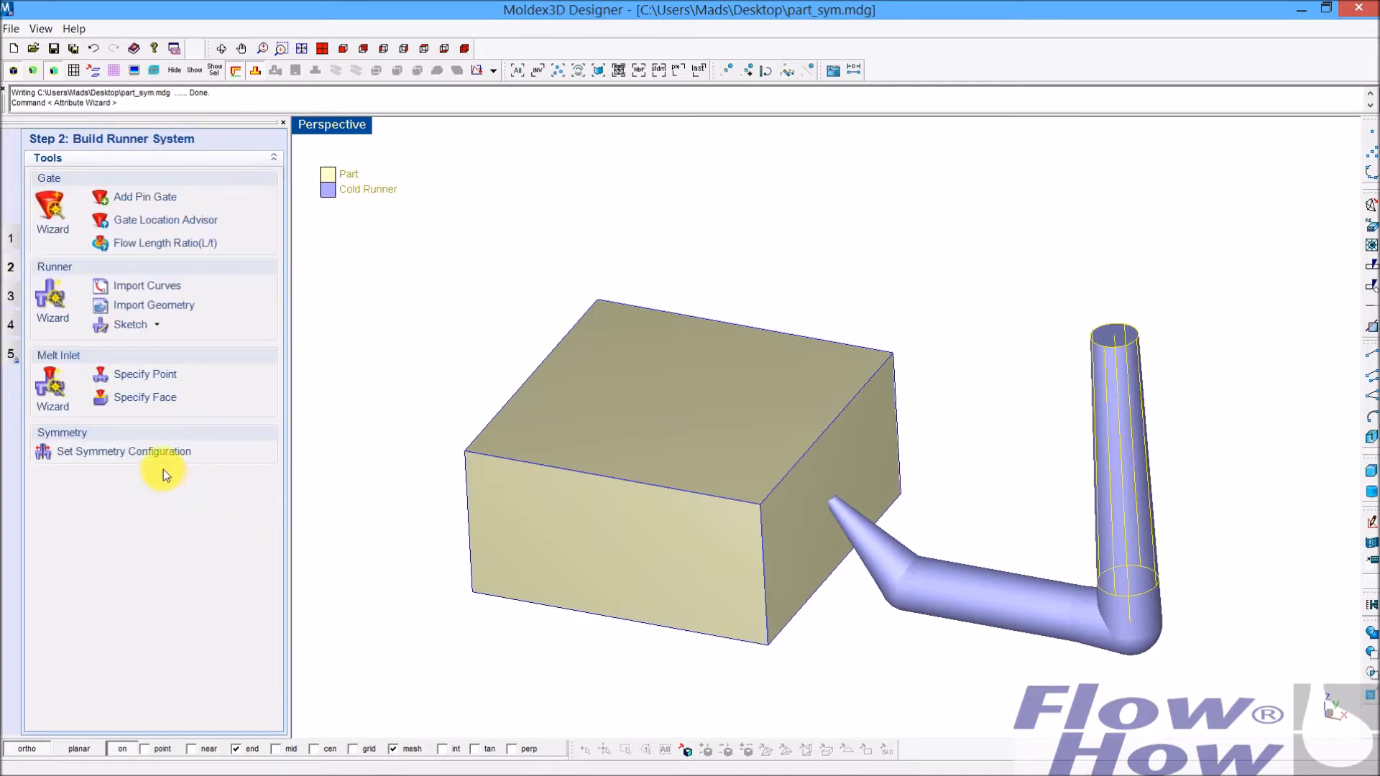
Step: Specify a melt inlet at the upper end point of the sprue and accept its attributes
{"action": "left_click", "coordinate": [155, 380]}
{"action": "left_click", "coordinate": [1111, 337]}
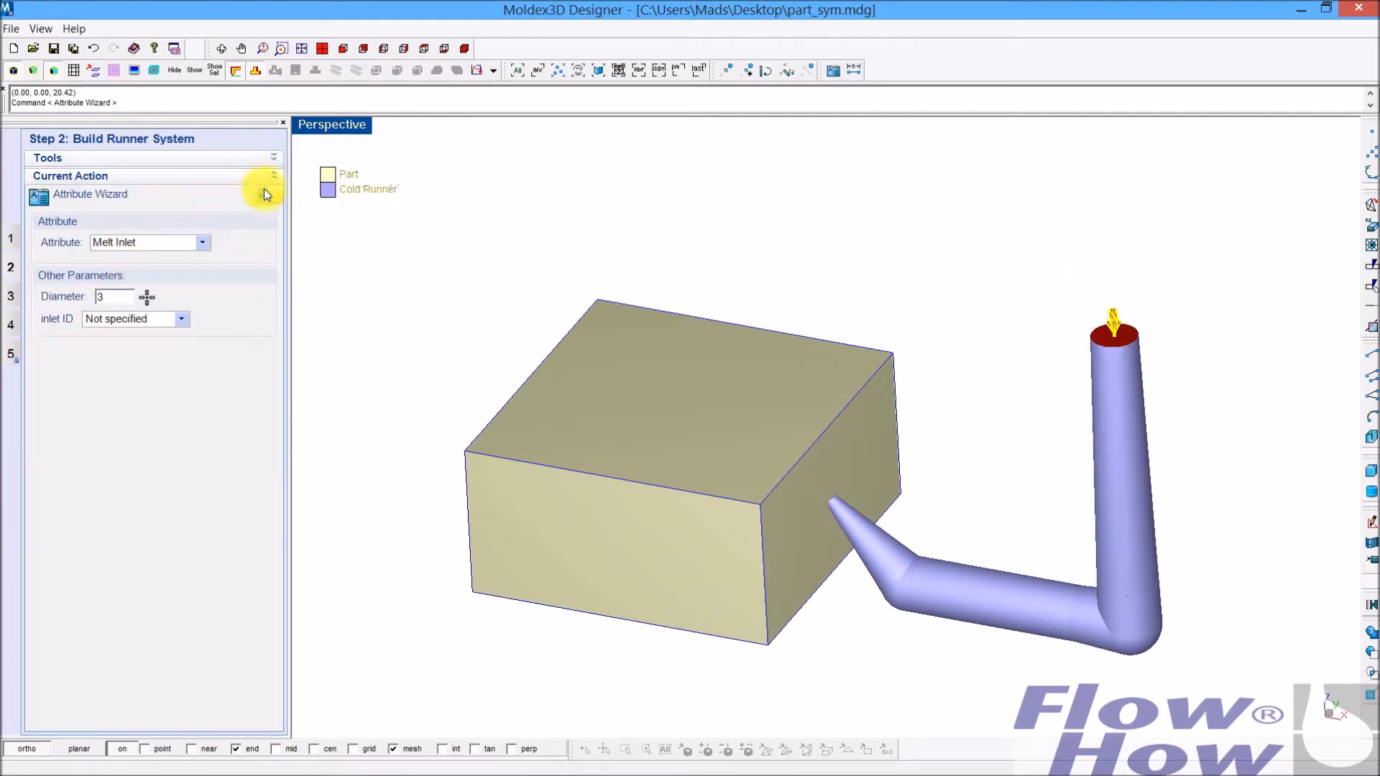
{"action": "left_click", "coordinate": [260, 195]}
{"action": "middle_click_drag", "start_coordinate": [960, 419], "coordinate": [1000, 437]}
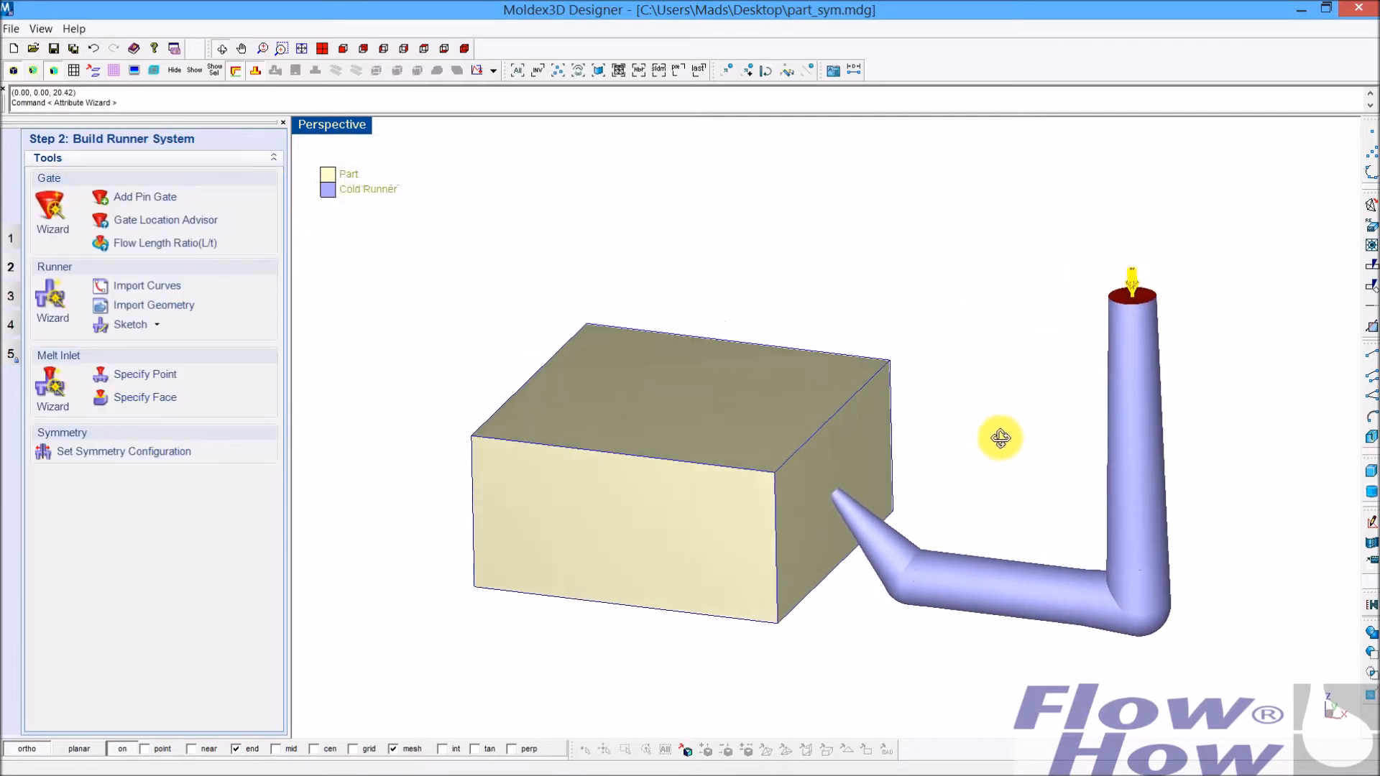
Step: Set the runner symmetry configuration type to 1/2 for the half model
{"action": "left_click", "coordinate": [127, 450]}
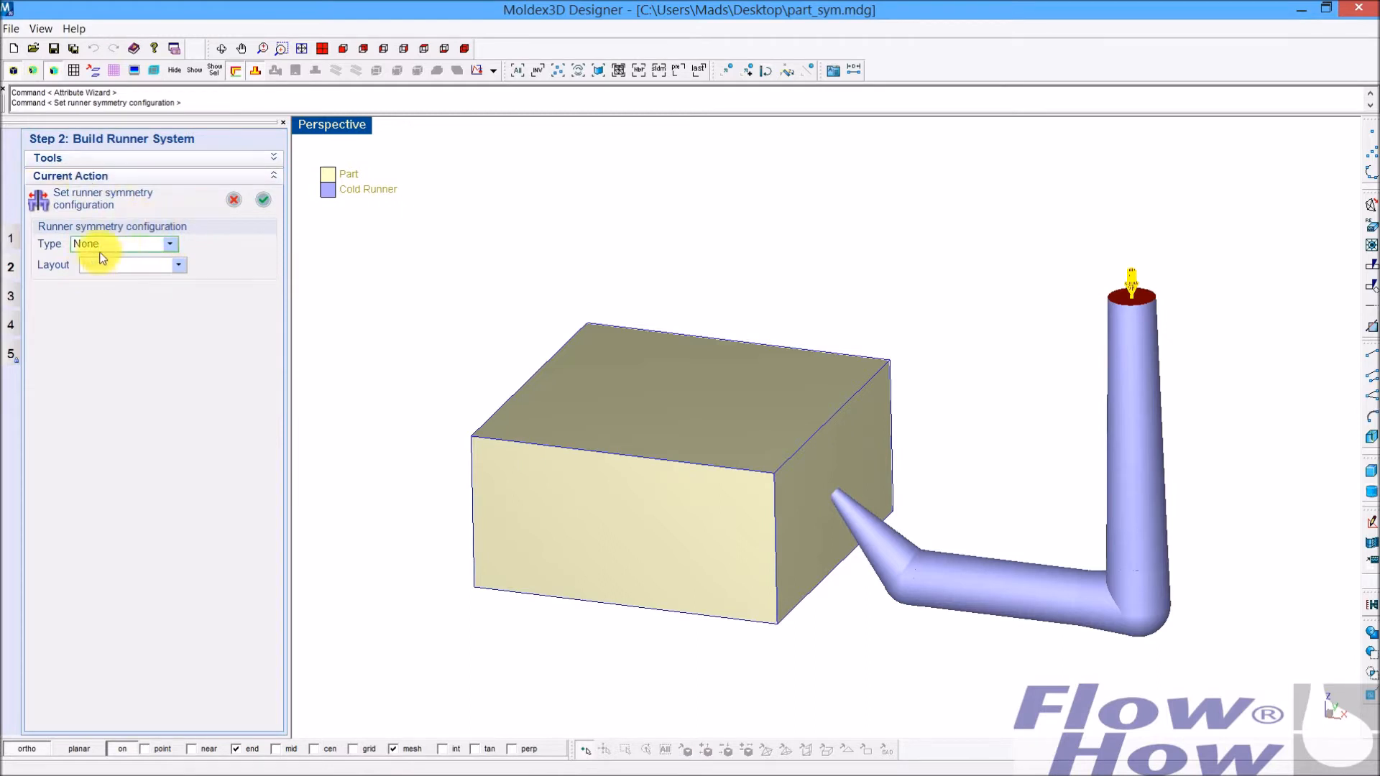
{"action": "left_click", "coordinate": [145, 247]}
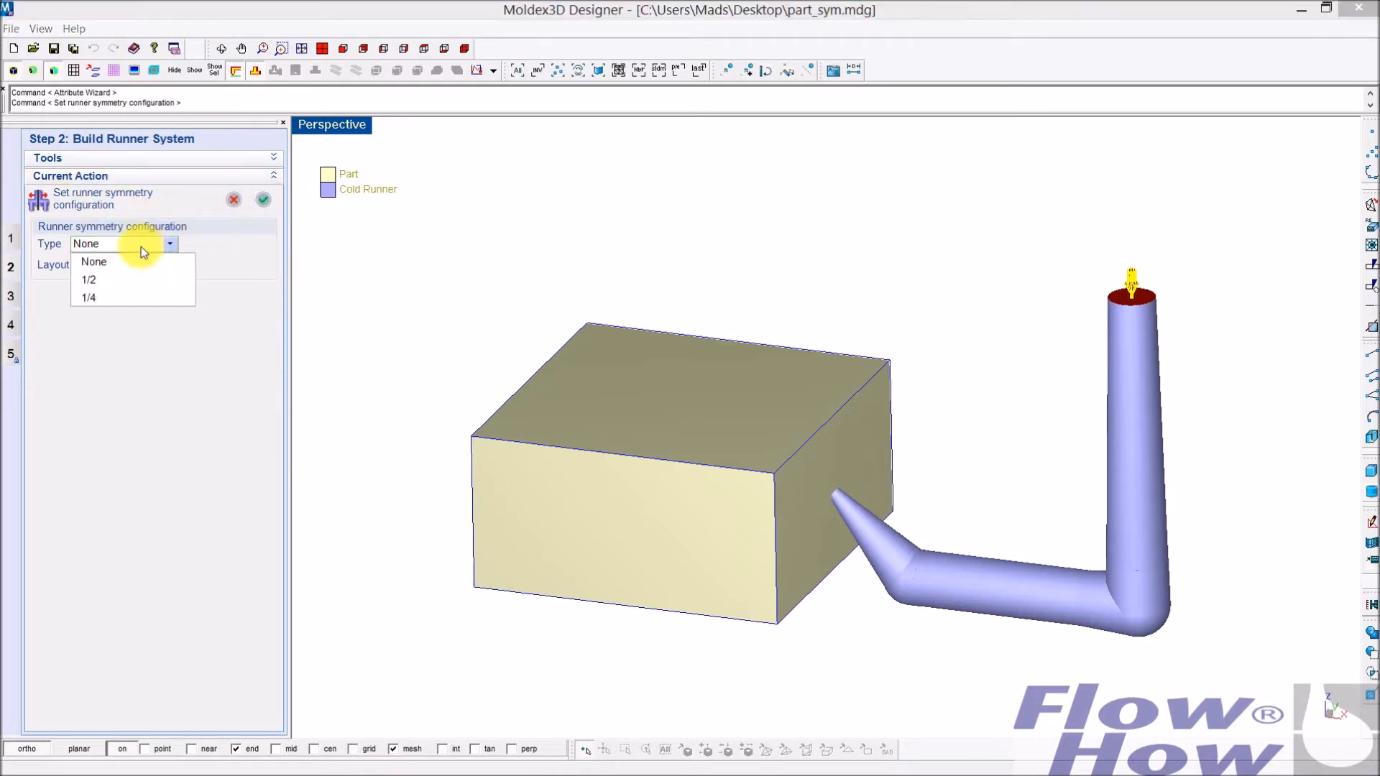
{"action": "left_click", "coordinate": [129, 282]}
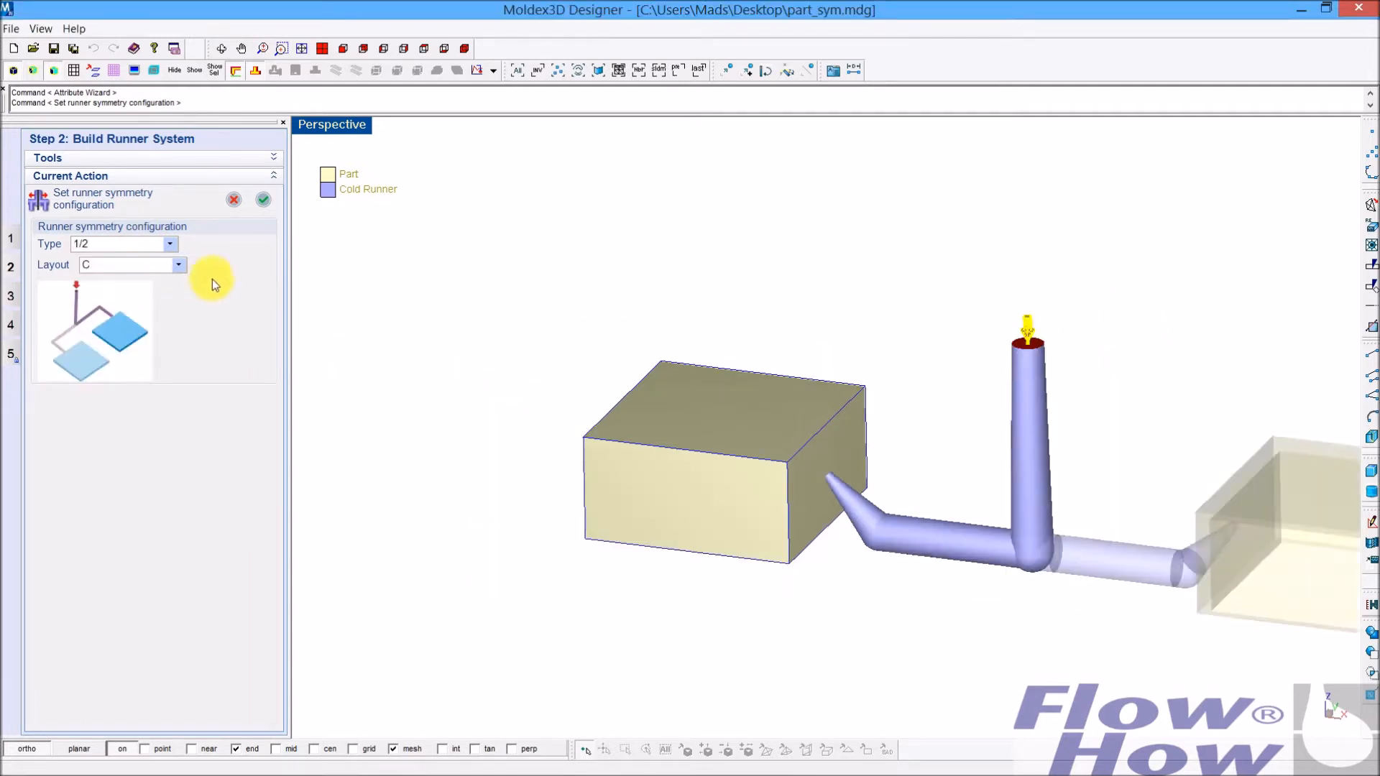
{"action": "scroll", "coordinate": [988, 535], "scroll_direction": "down", "scroll_amount": 2}
{"action": "right_click_drag", "start_coordinate": [976, 610], "coordinate": [917, 573]}
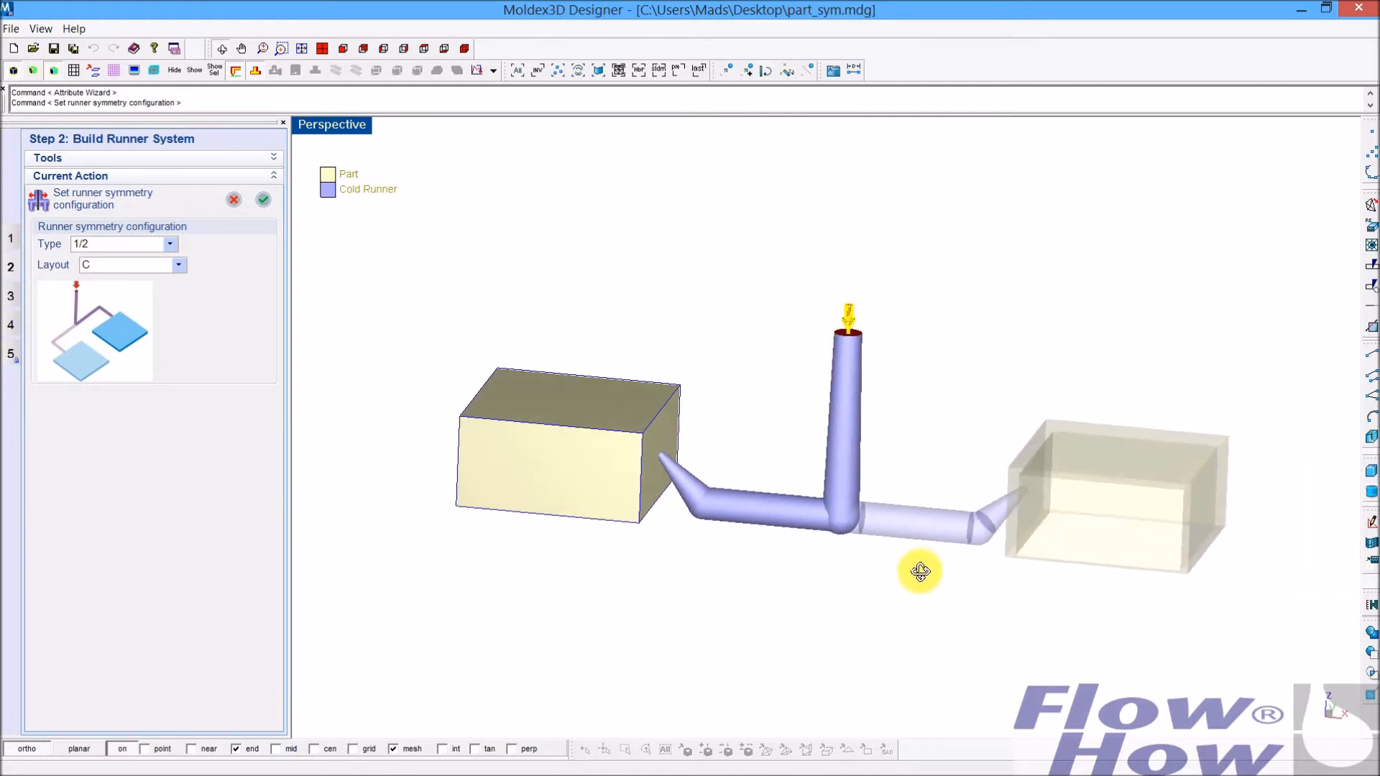
Step: Try the Z layout for the 1/2 runner symmetry and inspect the mirrored part preview
{"action": "left_click", "coordinate": [179, 264]}
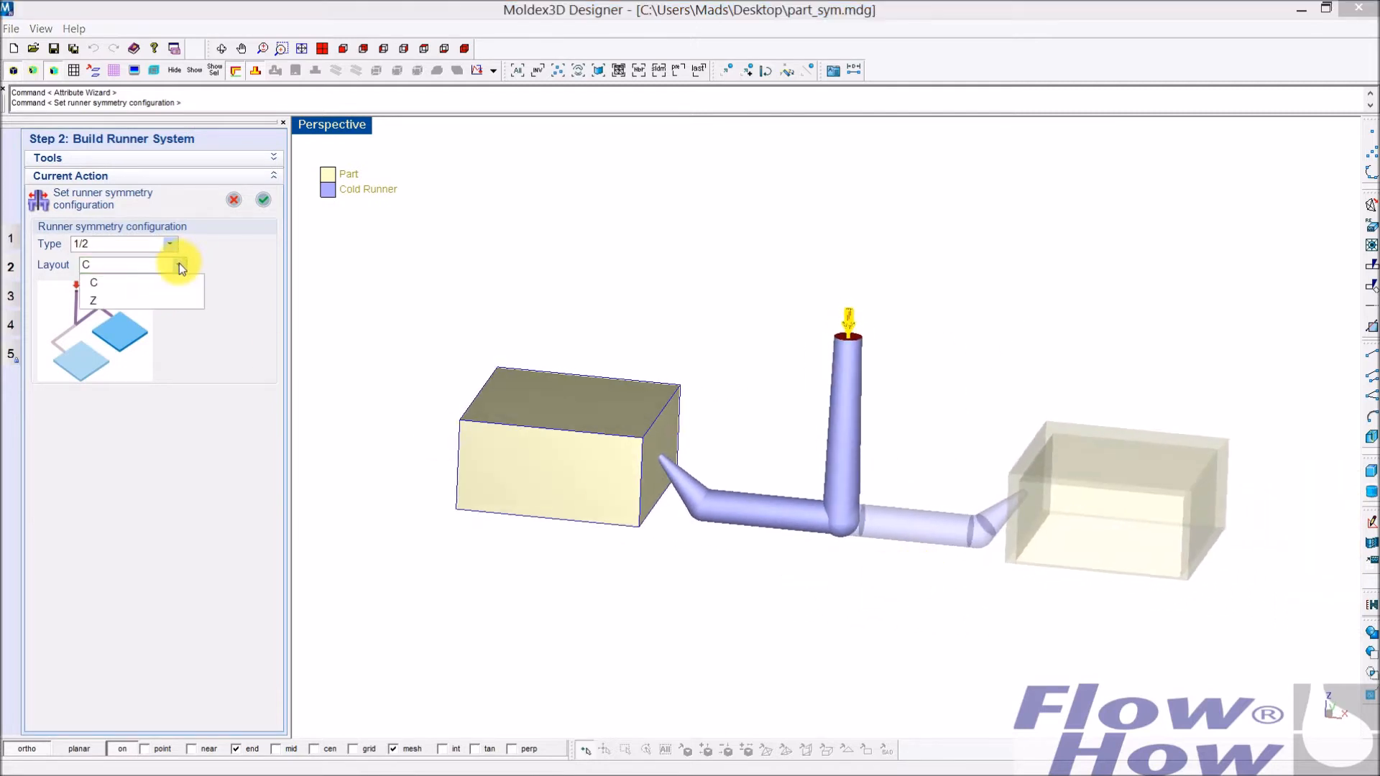
{"action": "left_click", "coordinate": [142, 299]}
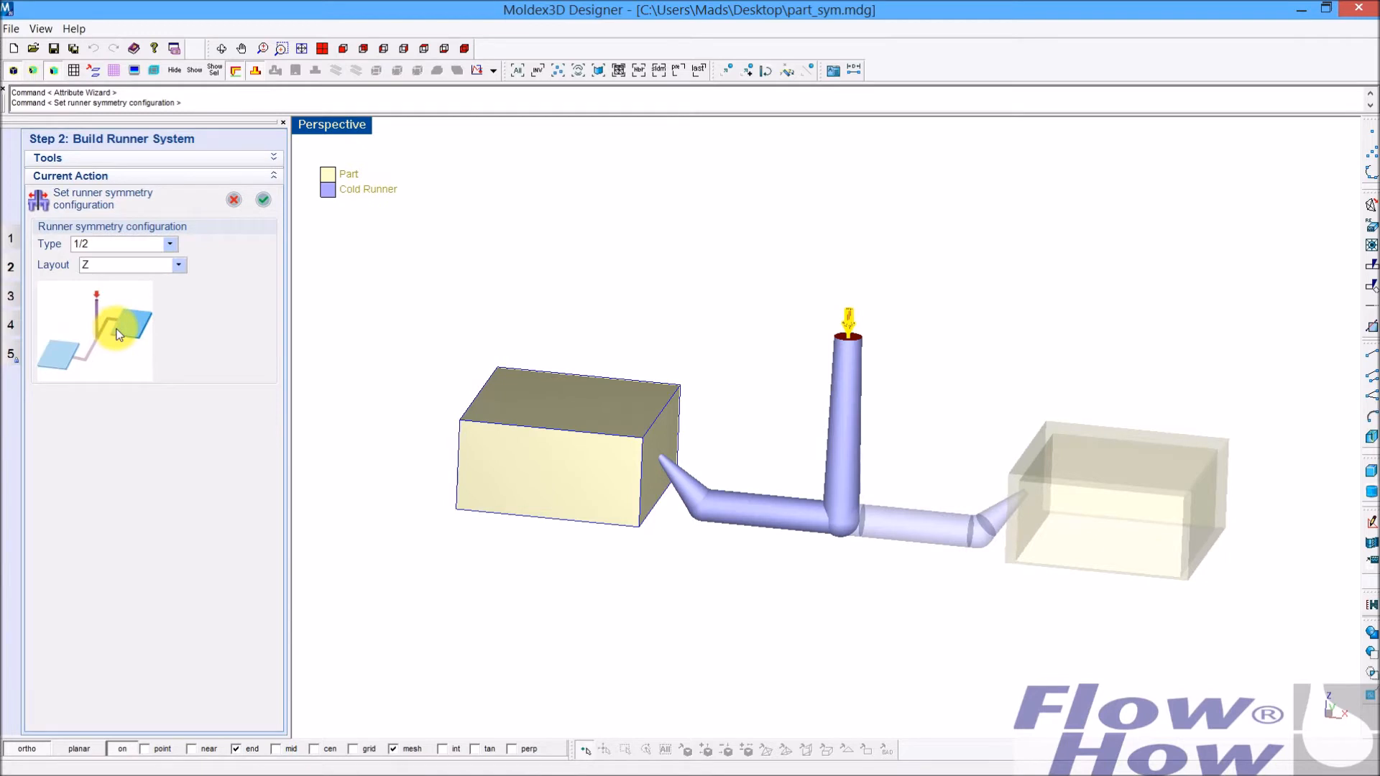
{"action": "middle_click_drag", "start_coordinate": [866, 413], "coordinate": [632, 458]}
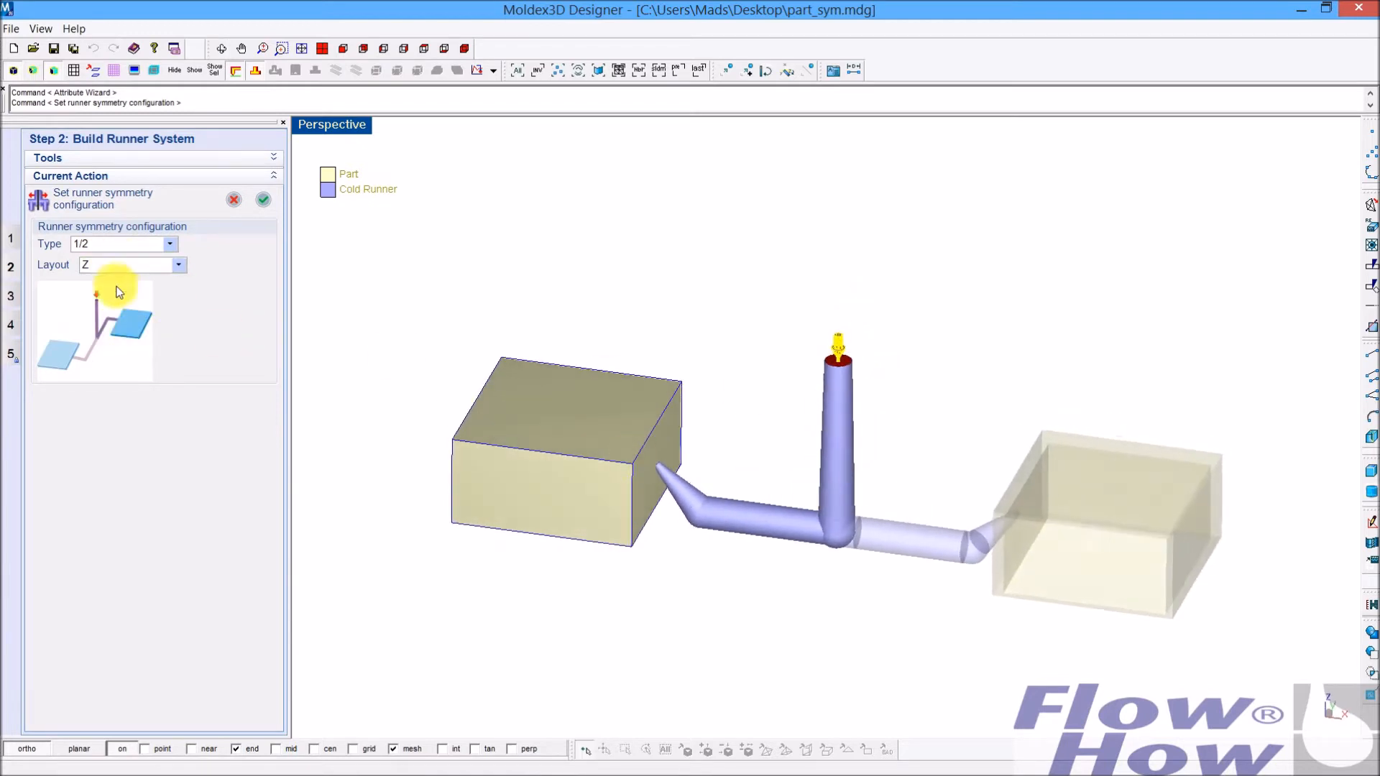
Step: Set the symmetry layout to C and accept the runner symmetry configuration
{"action": "left_click", "coordinate": [184, 268]}
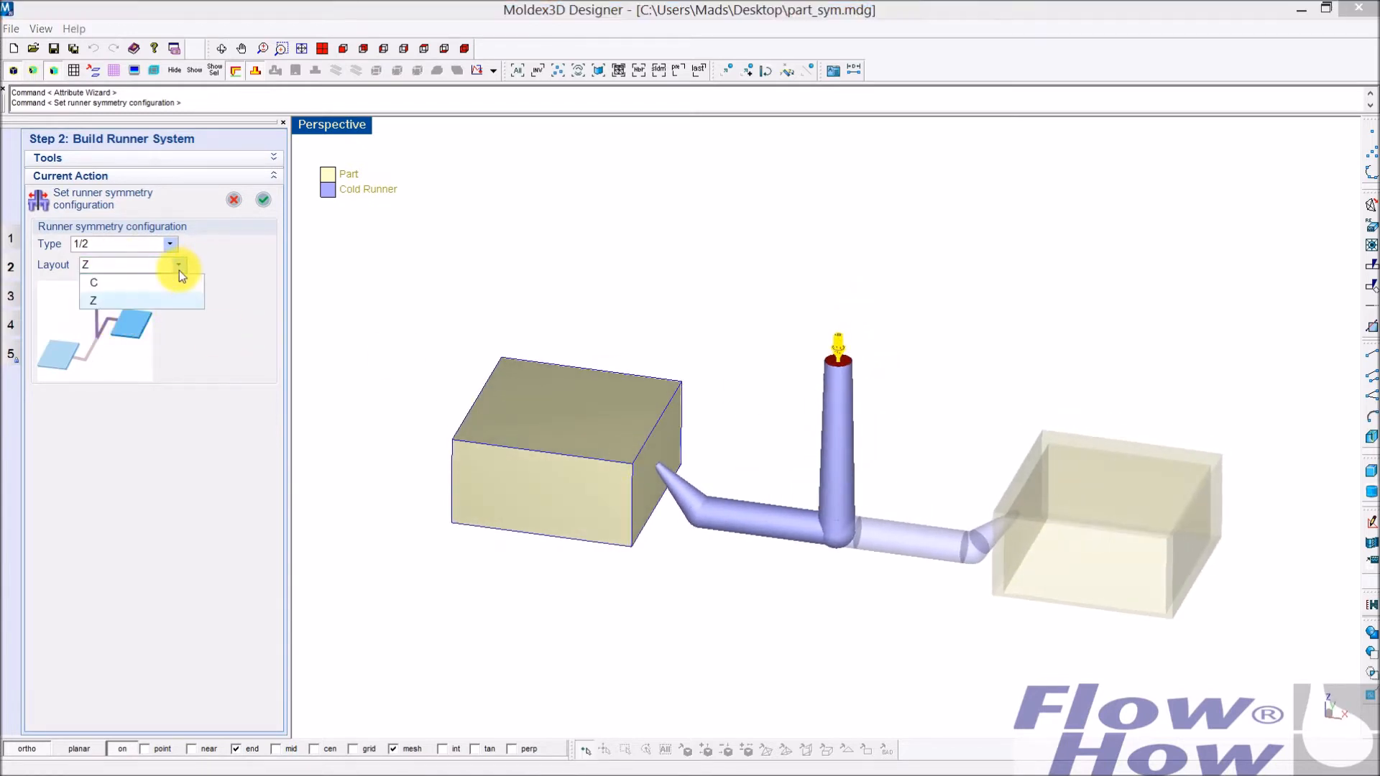
{"action": "left_click", "coordinate": [158, 287]}
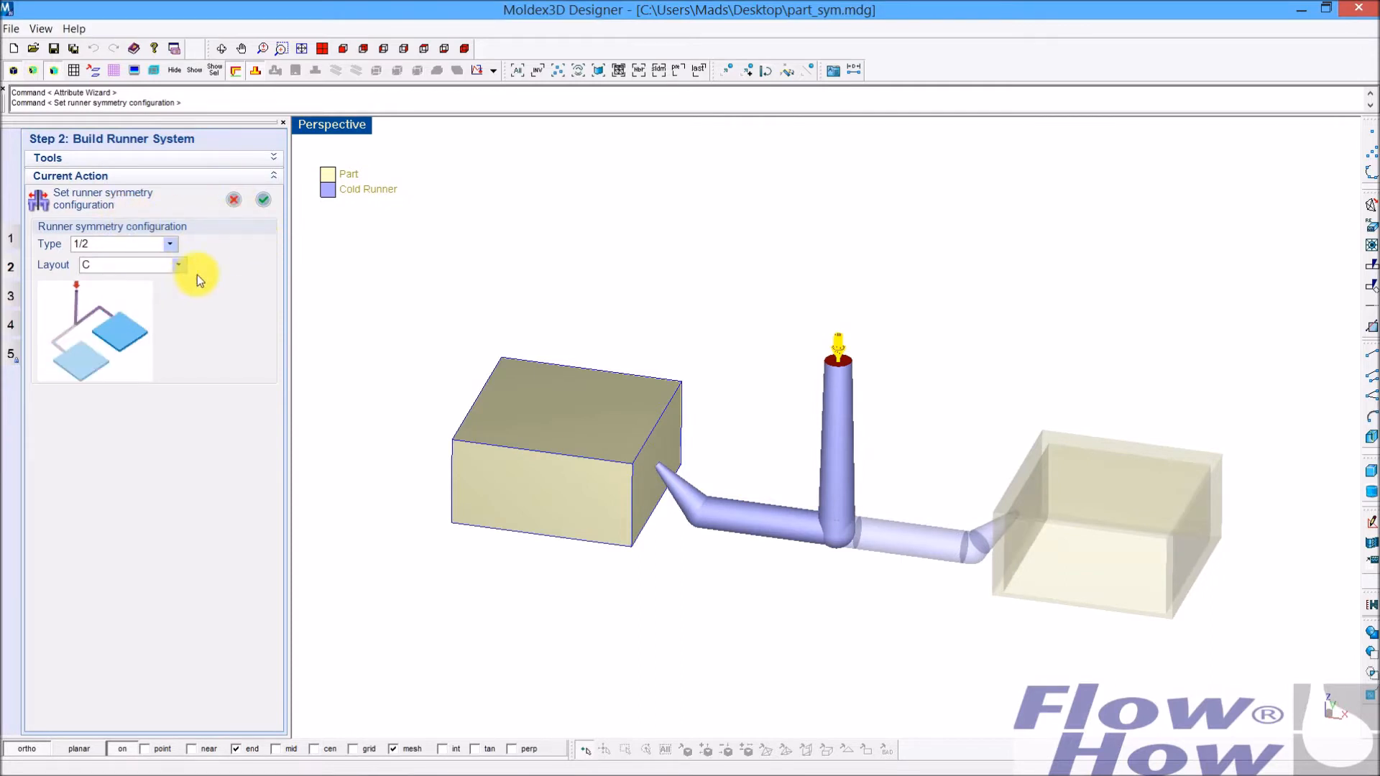
{"action": "left_click", "coordinate": [263, 200]}
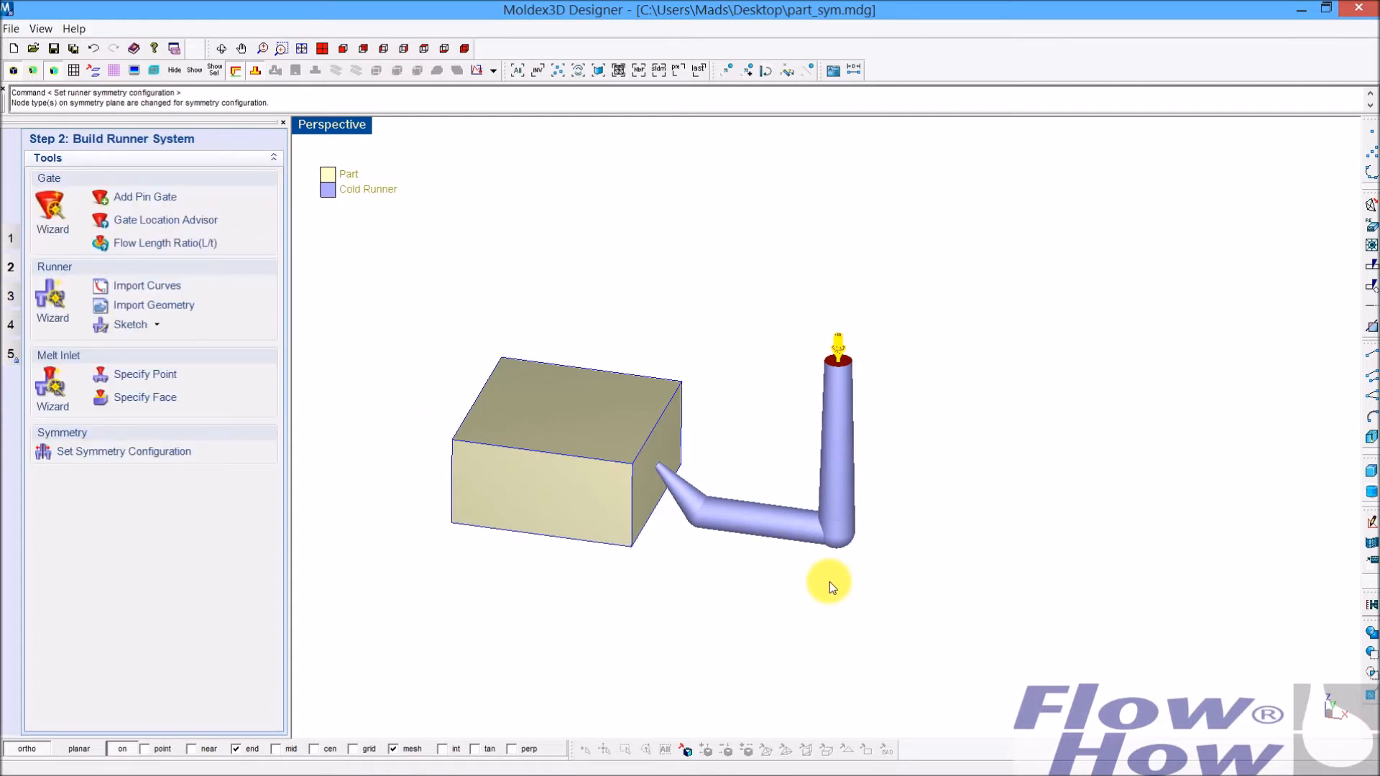
{"action": "middle_click_drag", "start_coordinate": [830, 561], "coordinate": [856, 484]}
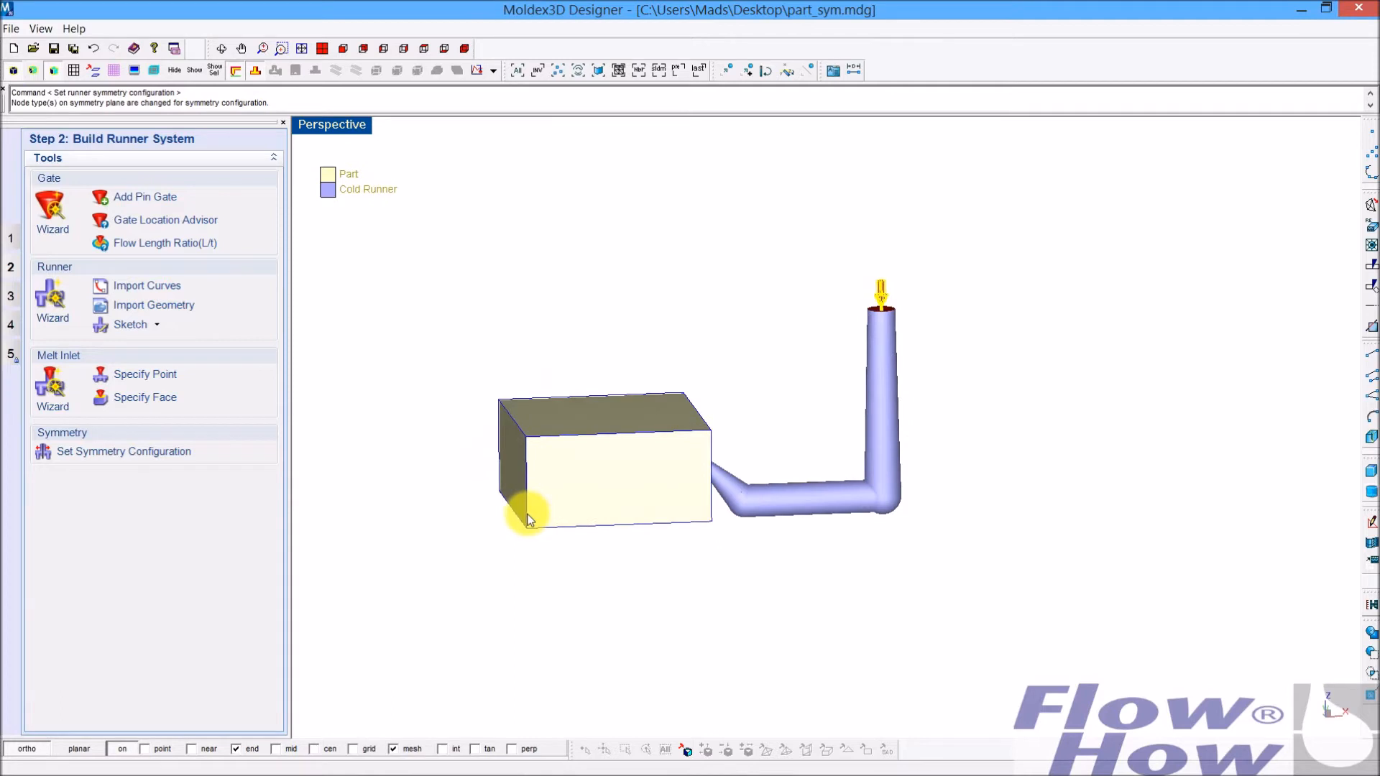
{"action": "middle_click_drag", "start_coordinate": [811, 529], "coordinate": [813, 472]}
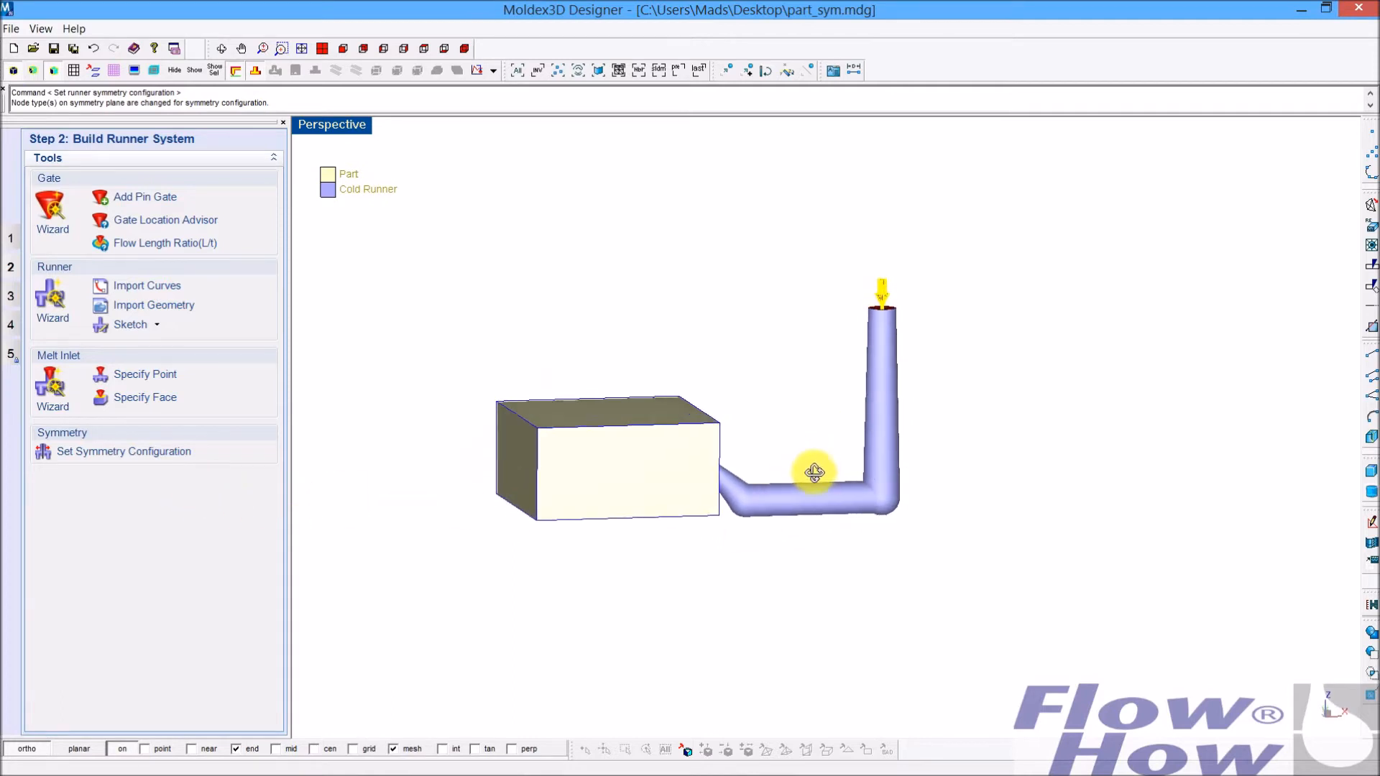
Step: Modify the part's node seeding to a global mesh size of 1 and accept the seeding
{"action": "left_click", "coordinate": [12, 320]}
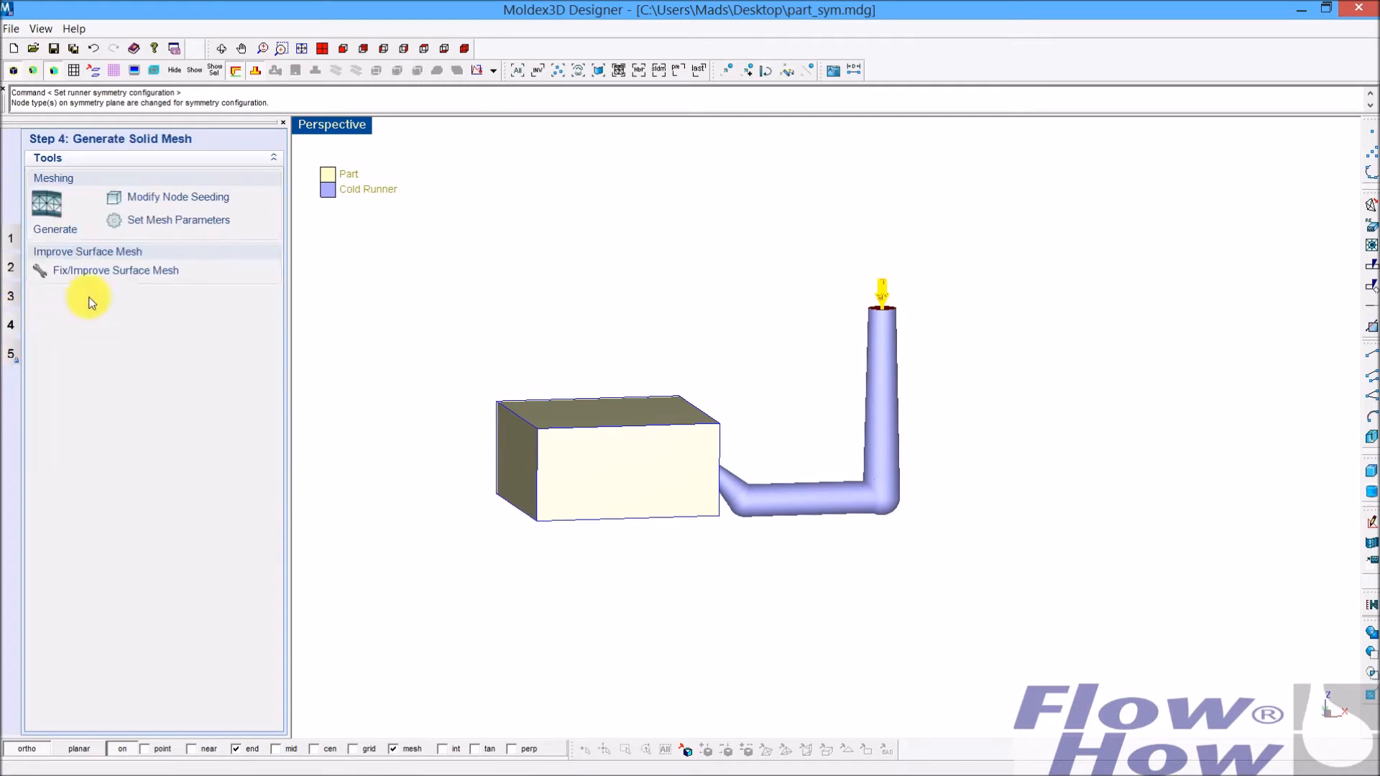
{"action": "left_click", "coordinate": [167, 196]}
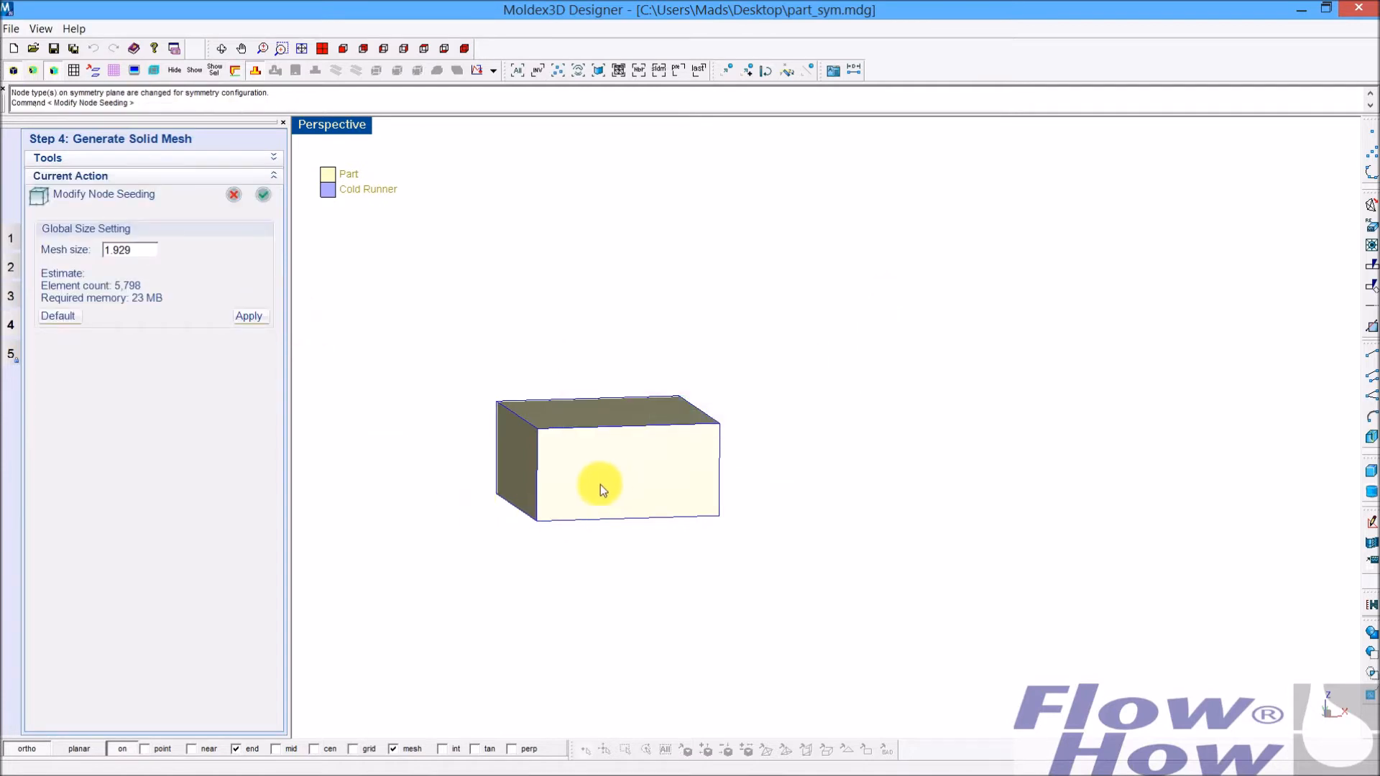
{"action": "left_click_drag", "start_coordinate": [135, 250], "coordinate": [94, 250]}
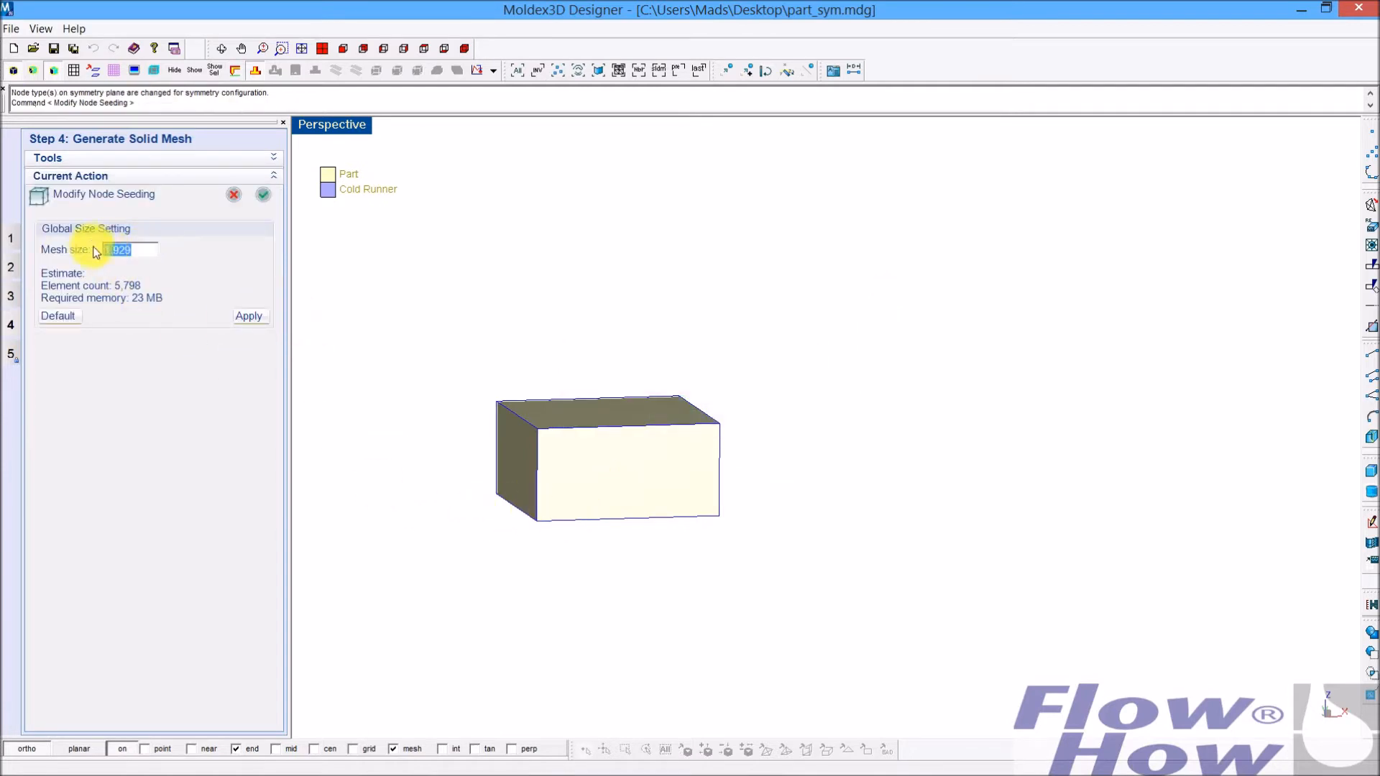
{"action": "type", "text": "1"}
{"action": "key", "text": "Return"}
{"action": "left_click", "coordinate": [261, 316]}
{"action": "right_click_drag", "start_coordinate": [768, 461], "coordinate": [600, 497]}
{"action": "left_click", "coordinate": [265, 195]}
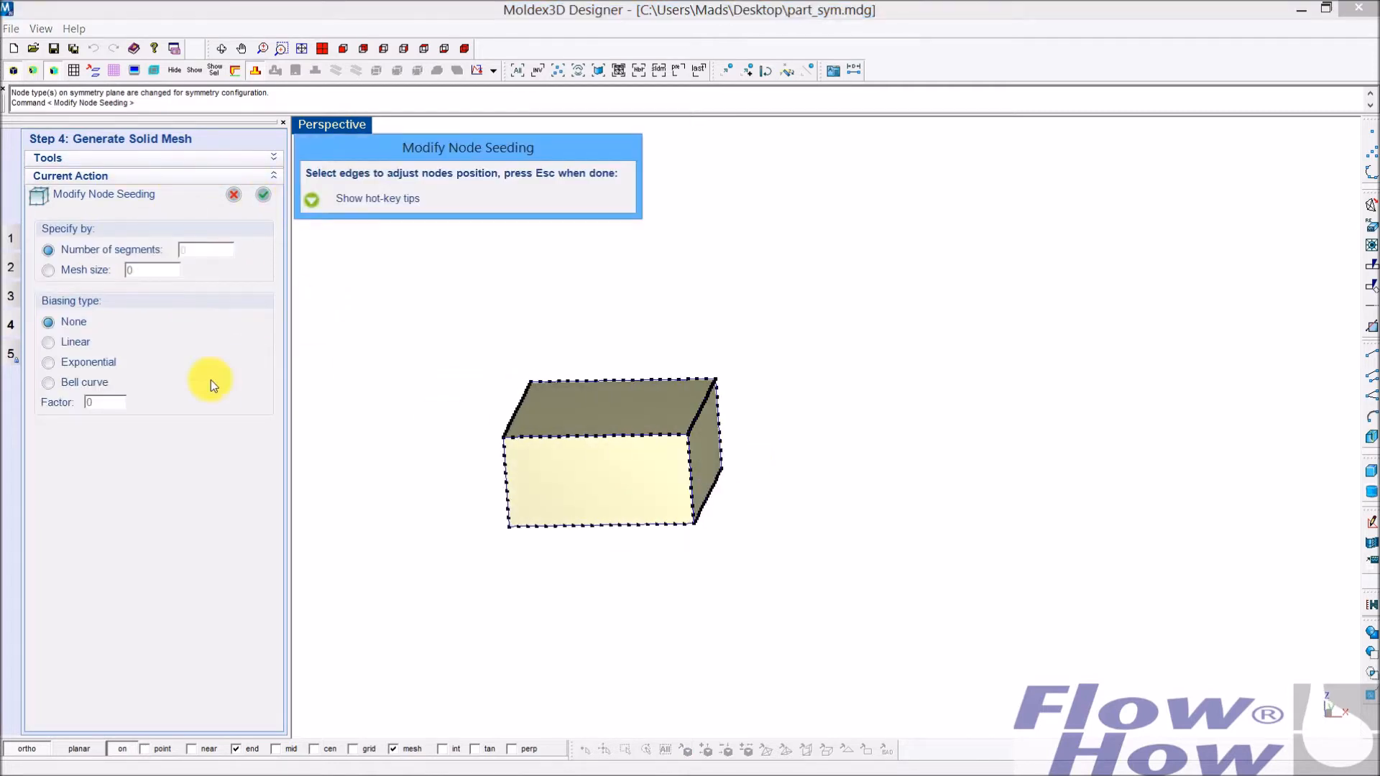
{"action": "left_click", "coordinate": [265, 200]}
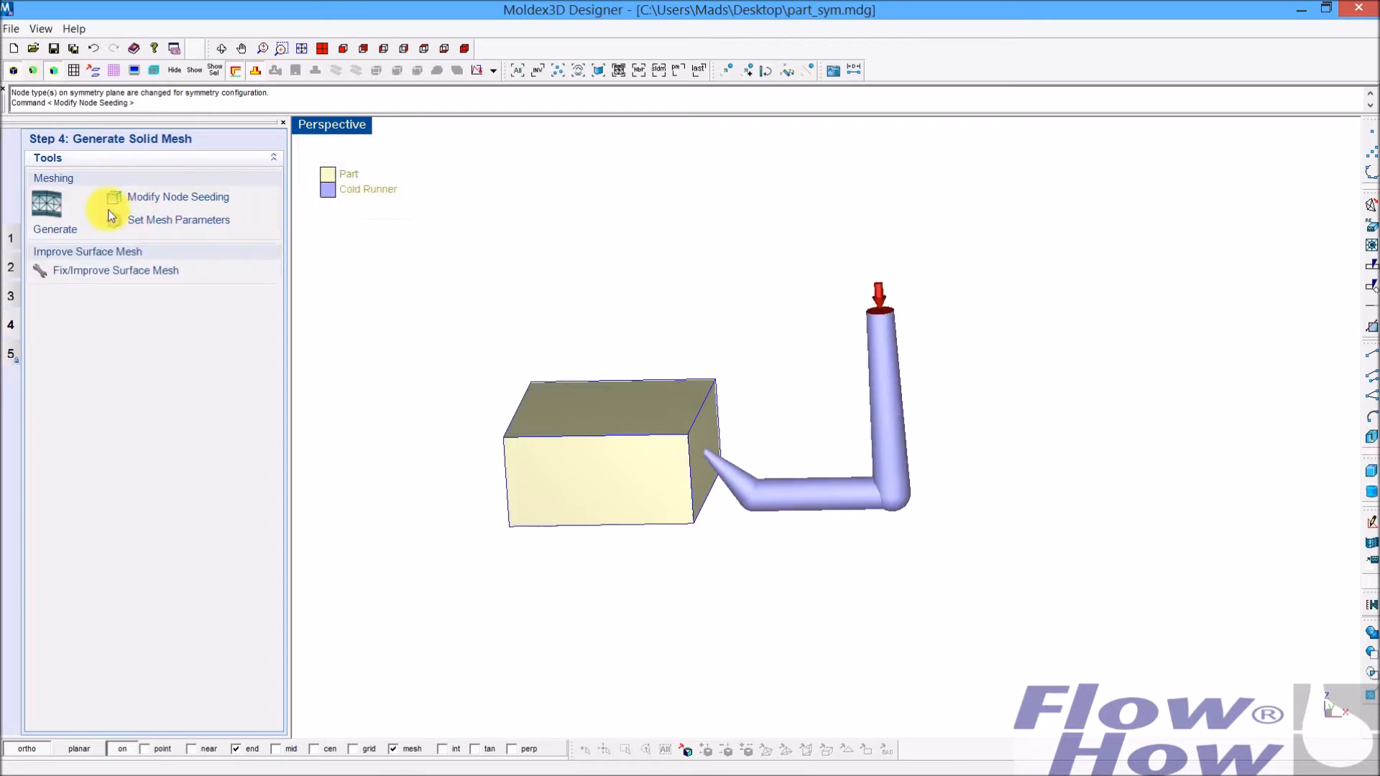
Step: Generate the BLM solid mesh for part and runner, inspect the meshed gate and symmetry face, and close the mesh generation
{"action": "left_click", "coordinate": [61, 200]}
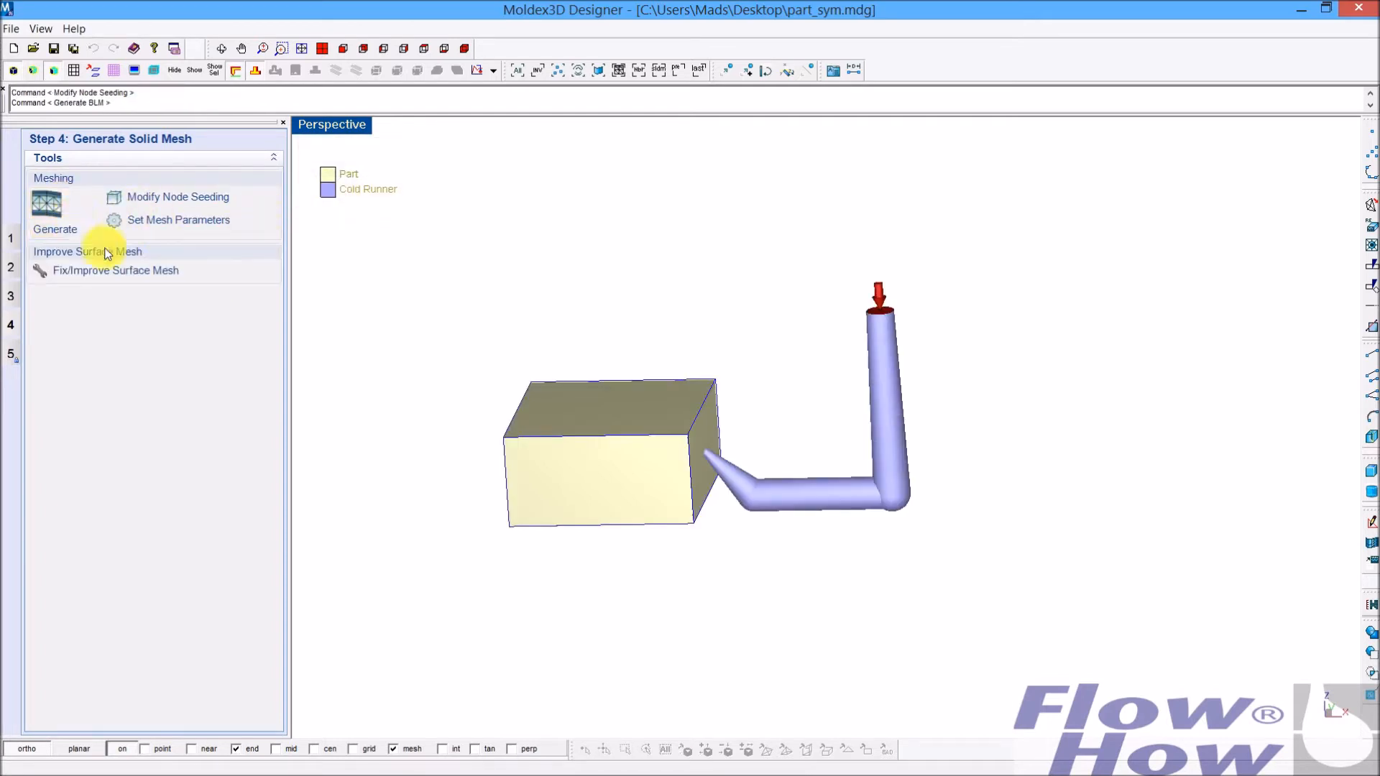
{"action": "left_click", "coordinate": [240, 458]}
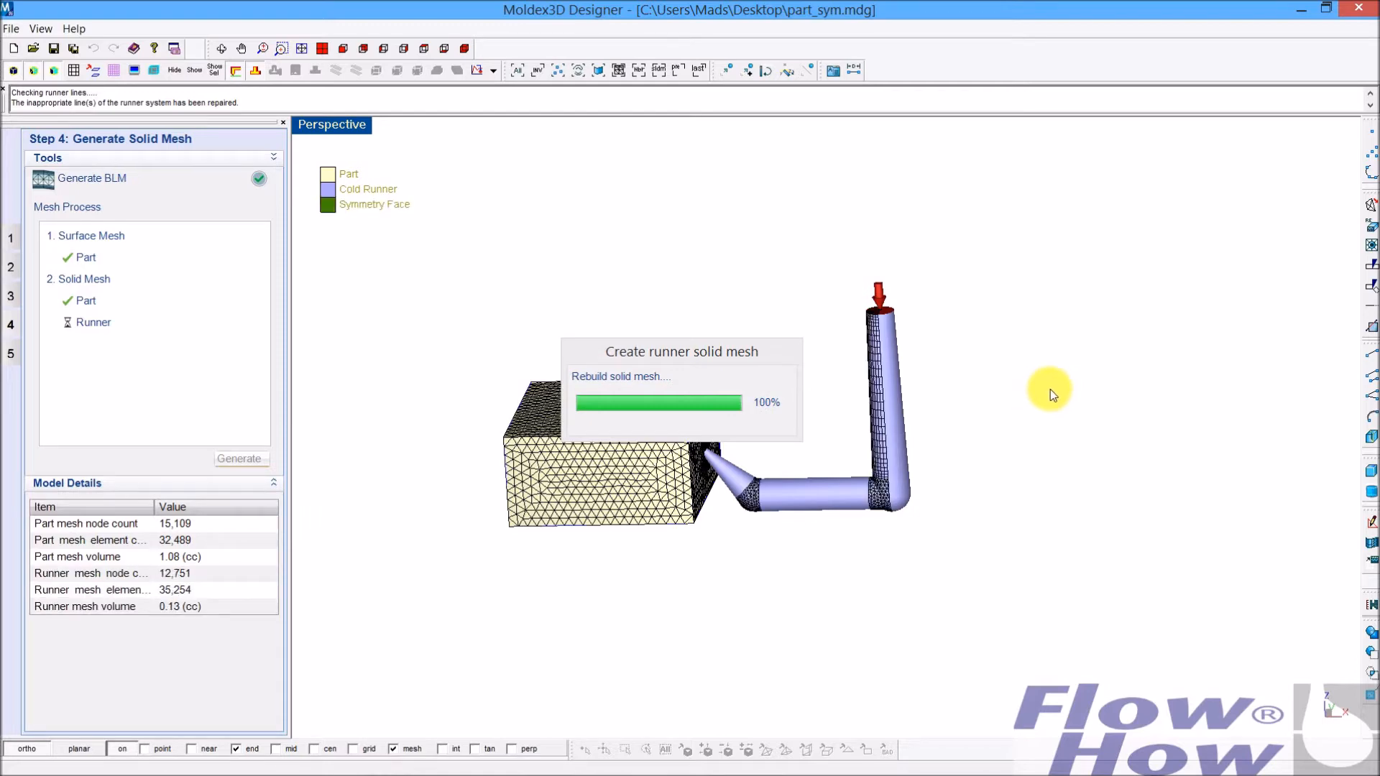
{"action": "right_click_drag", "start_coordinate": [997, 450], "coordinate": [851, 459]}
{"action": "scroll", "coordinate": [852, 459], "scroll_direction": "up", "scroll_amount": 7}
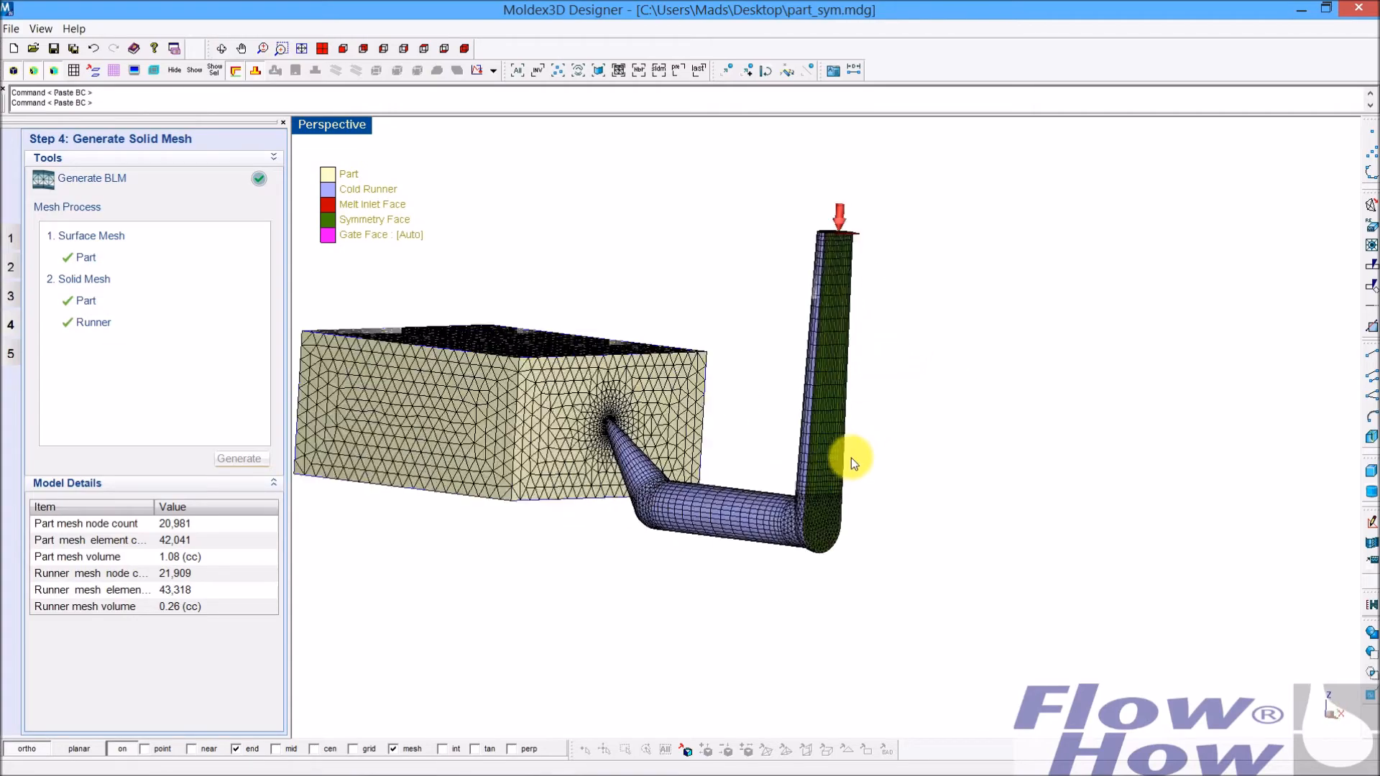
{"action": "right_click_drag", "start_coordinate": [796, 345], "coordinate": [956, 473]}
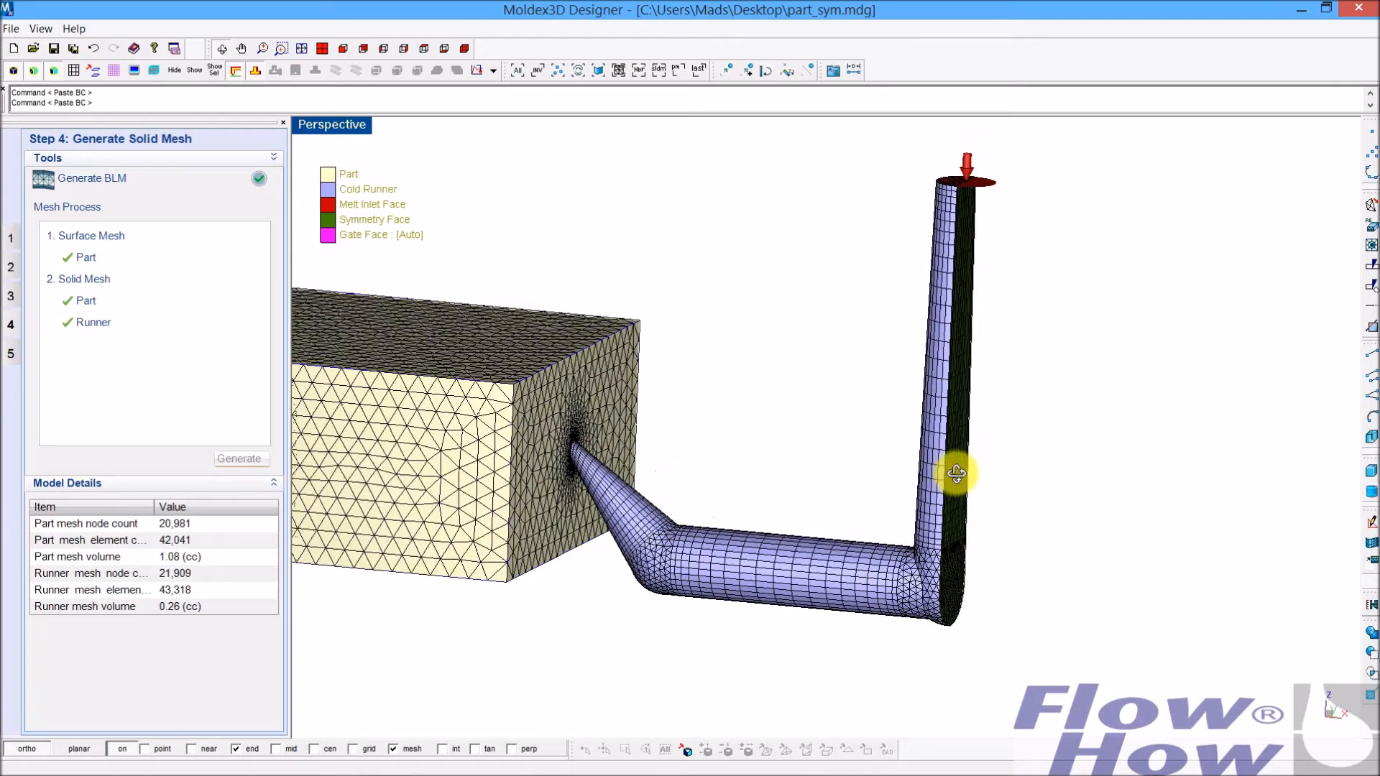
{"action": "scroll", "coordinate": [581, 517], "scroll_direction": "up", "scroll_amount": 6}
{"action": "scroll", "coordinate": [510, 426], "scroll_direction": "down", "scroll_amount": 8}
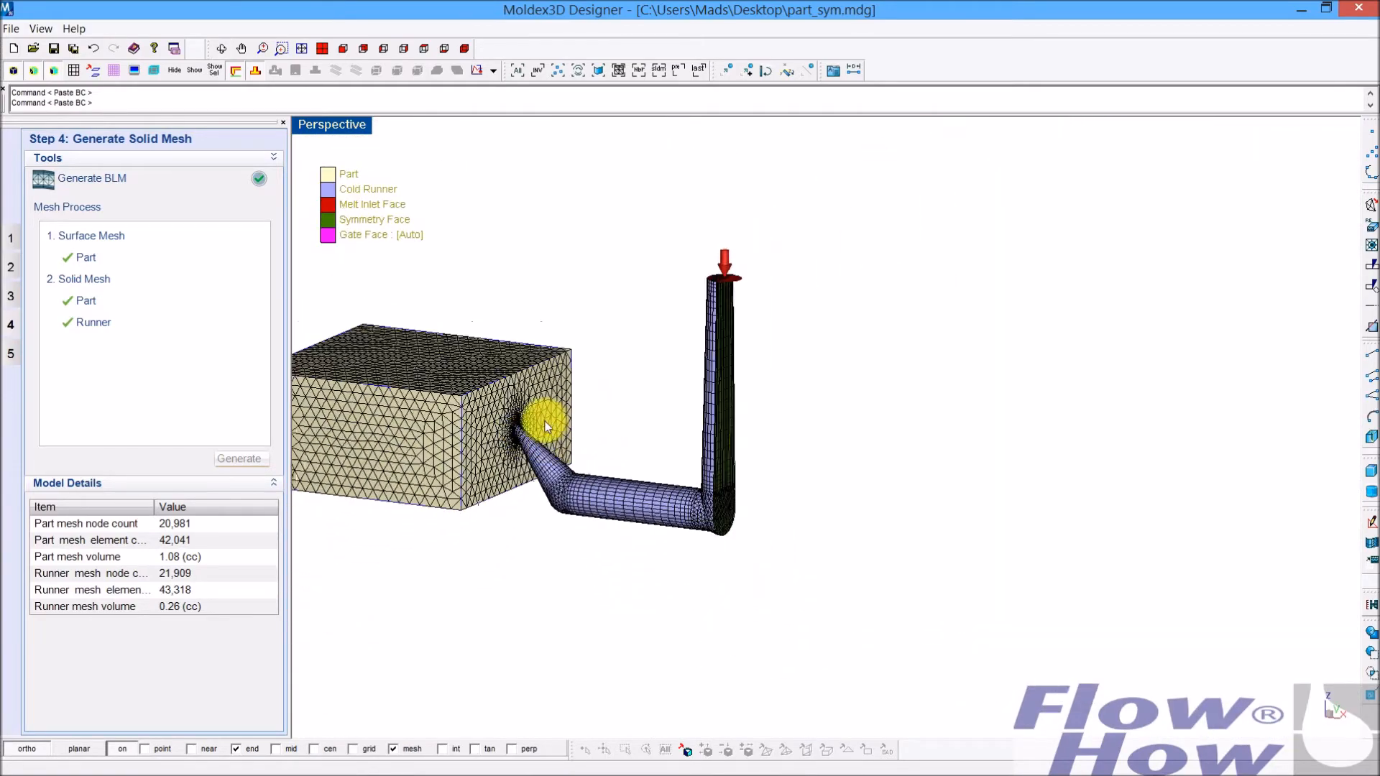
{"action": "right_click_drag", "start_coordinate": [570, 442], "coordinate": [827, 431]}
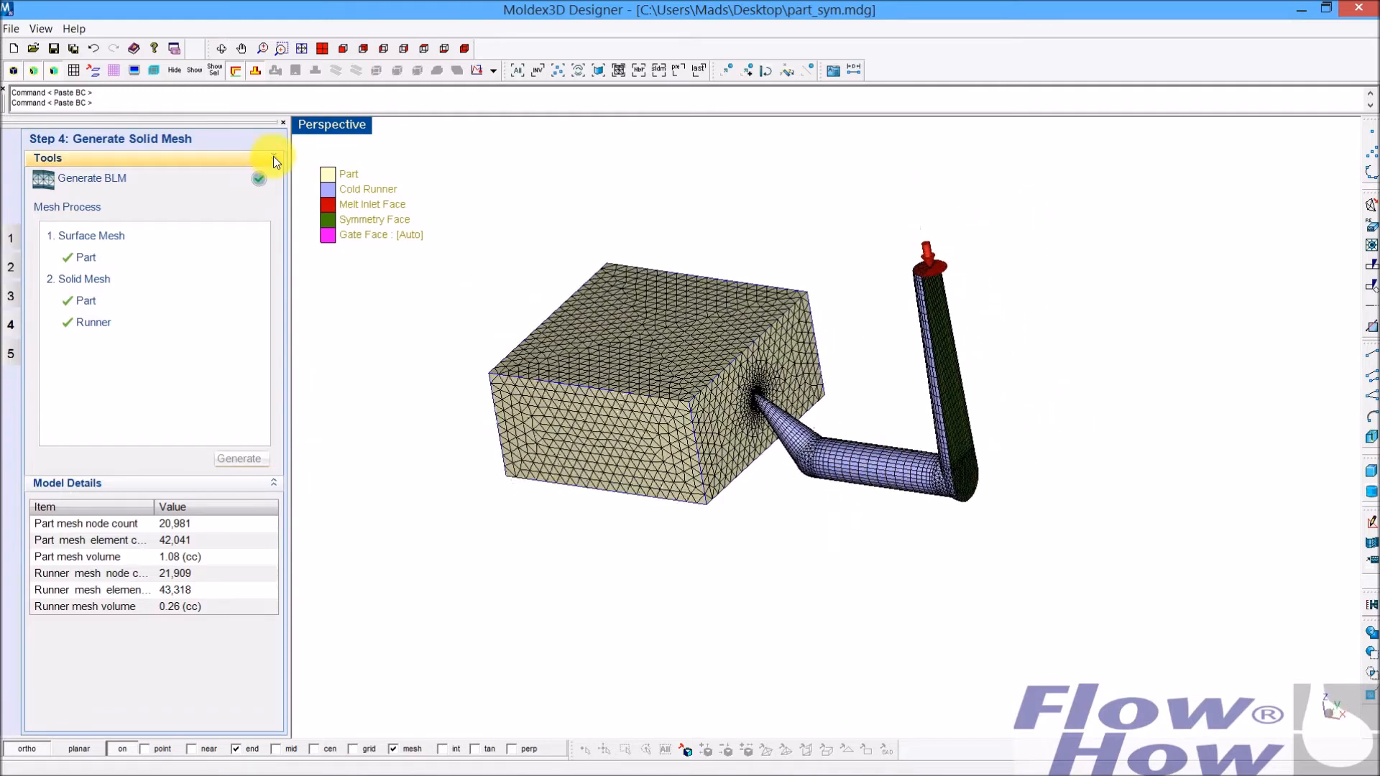
{"action": "left_click", "coordinate": [258, 180]}
Step: Export the solid mesh to the desktop as part_sym.mfe with parting direction Z
{"action": "left_click", "coordinate": [11, 353]}
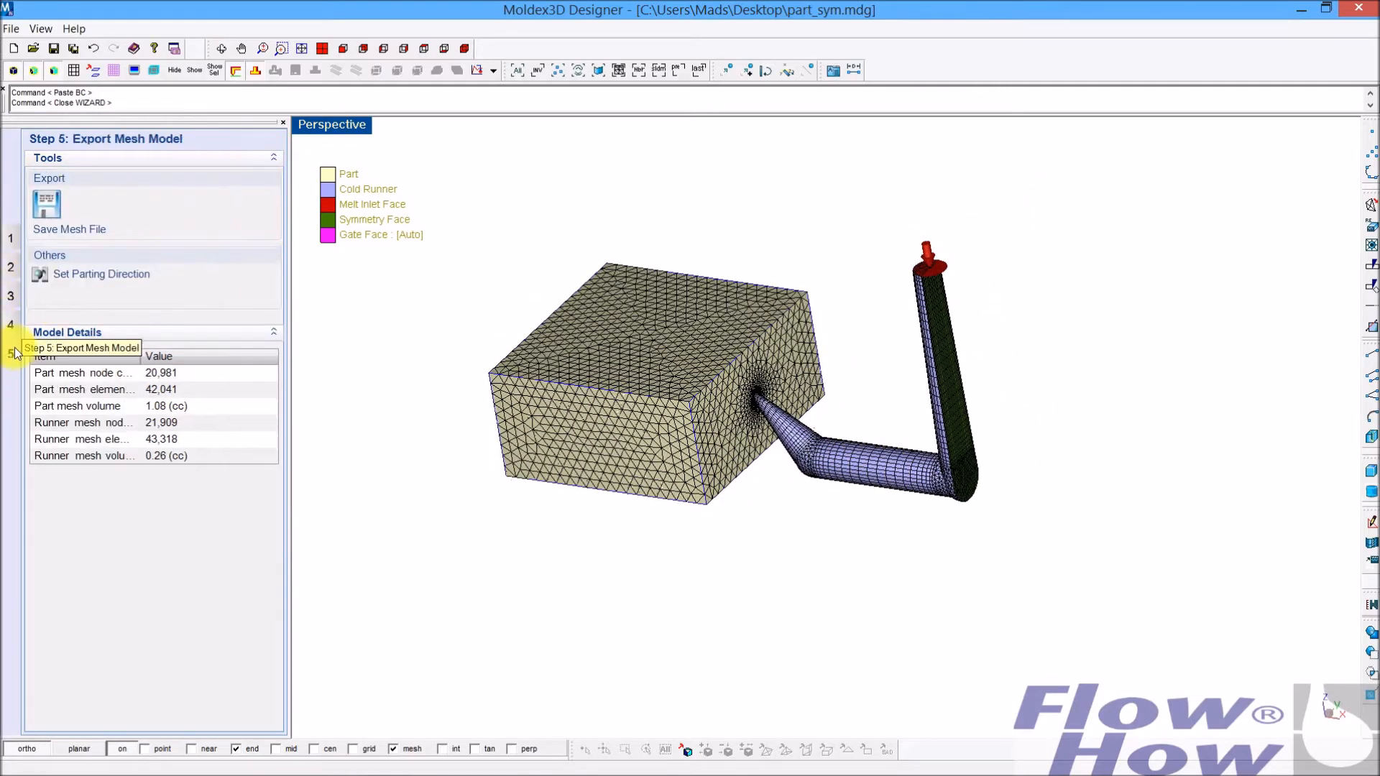
{"action": "left_click", "coordinate": [59, 202]}
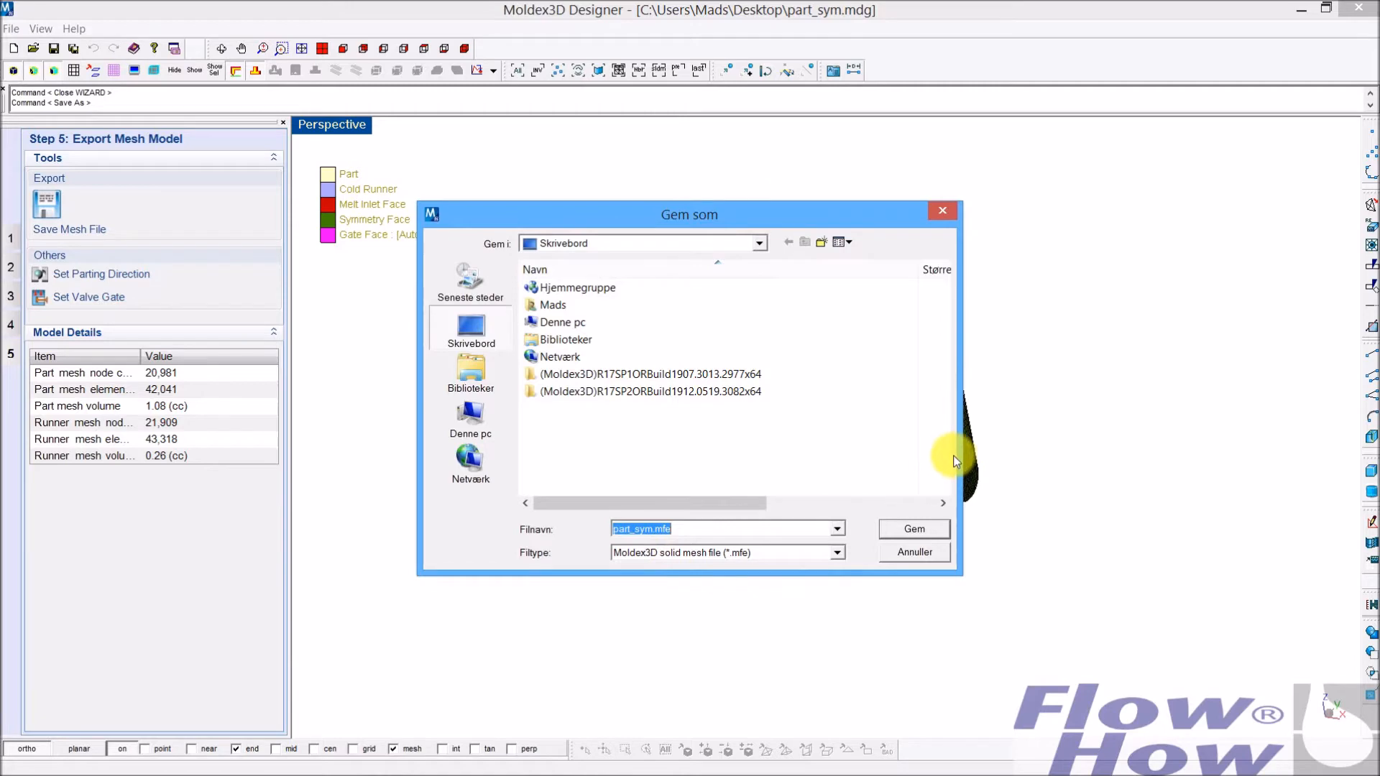
{"action": "left_click_drag", "start_coordinate": [755, 212], "coordinate": [748, 171]}
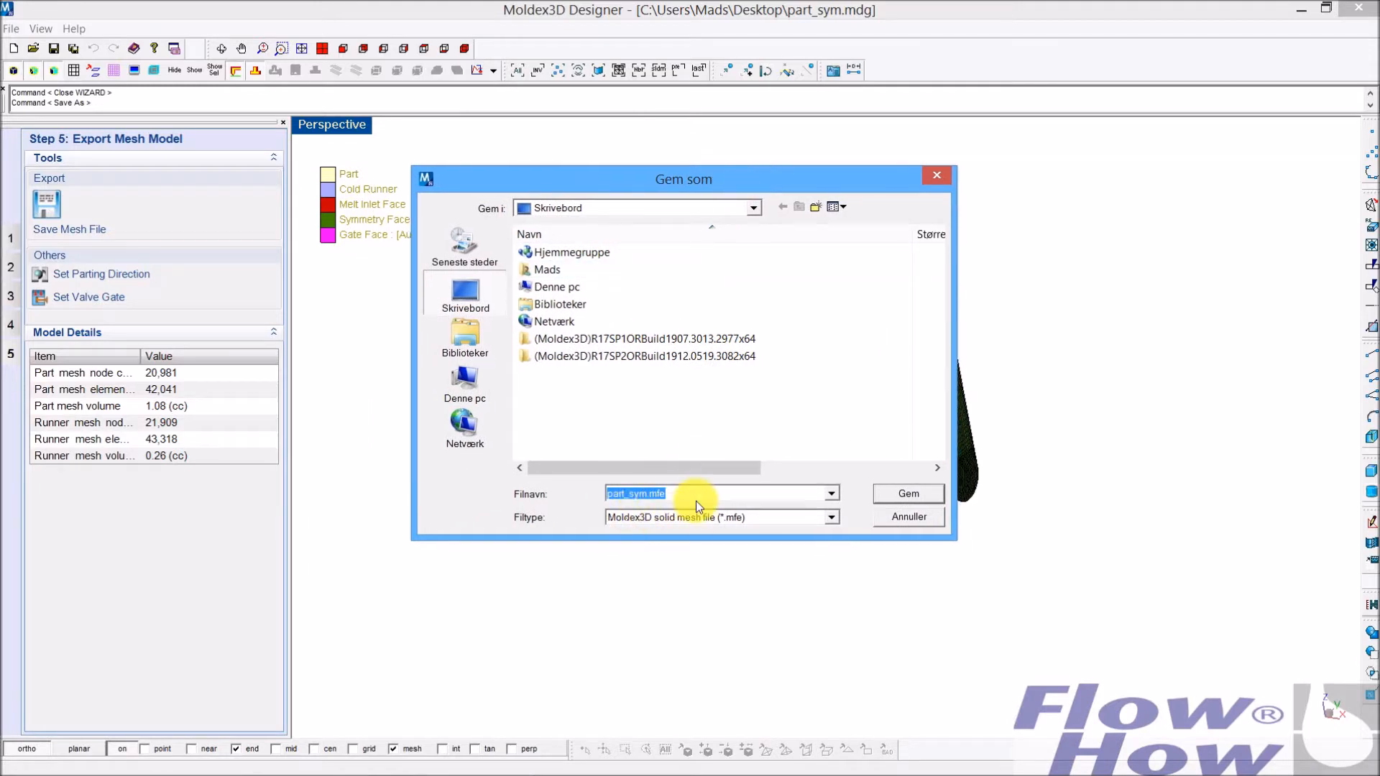
{"action": "left_click", "coordinate": [909, 493]}
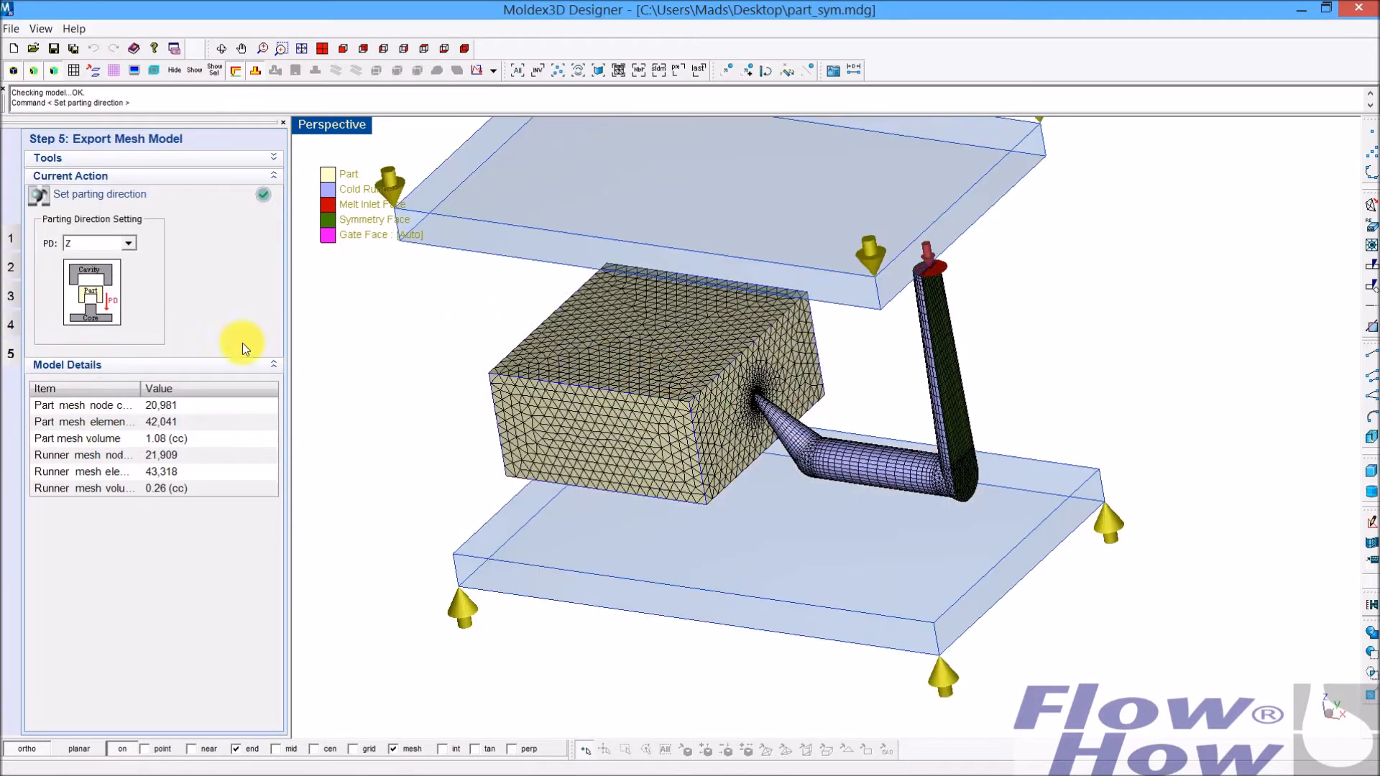
{"action": "left_click", "coordinate": [263, 194]}
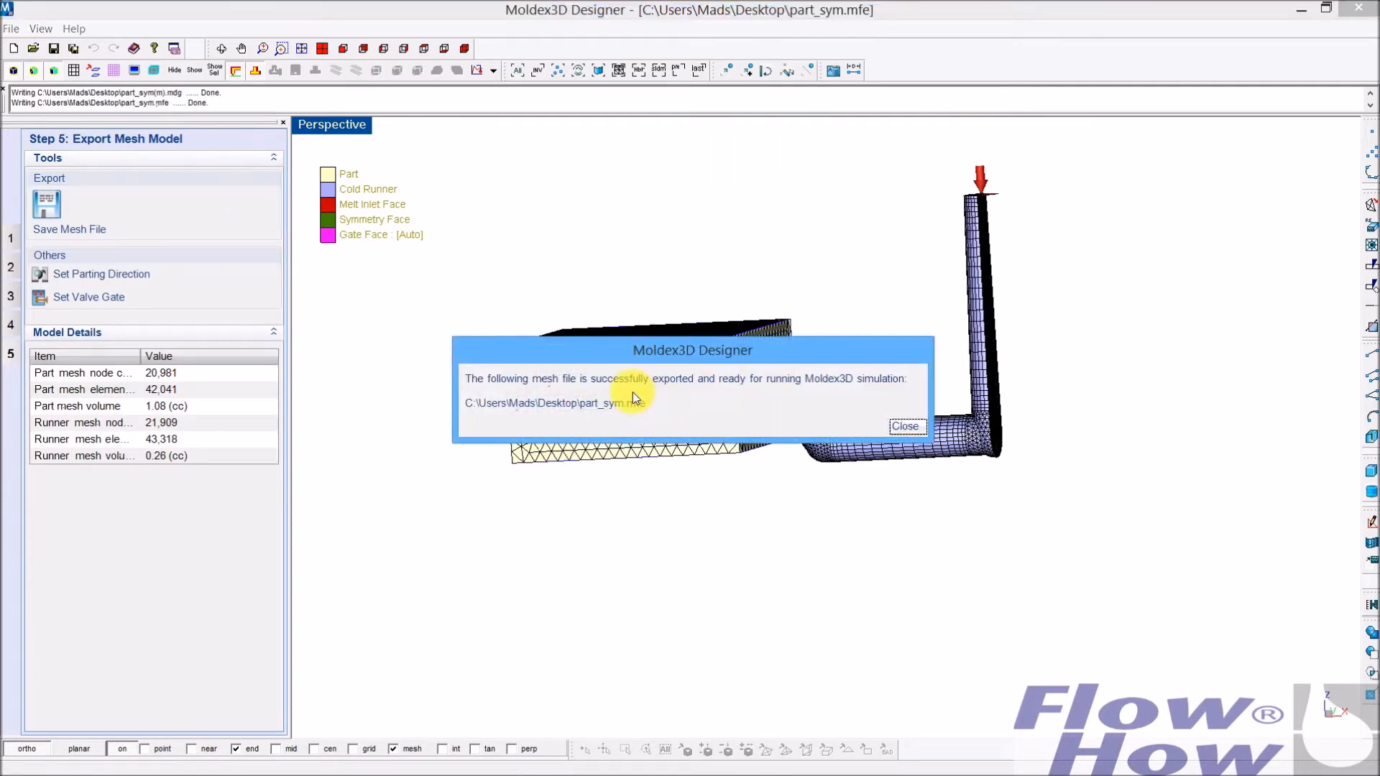
{"action": "left_click", "coordinate": [906, 426]}
Step: Save the meshed model as a separate Designer file named part_sym_SOLID
{"action": "middle_click_drag", "start_coordinate": [792, 300], "coordinate": [773, 381]}
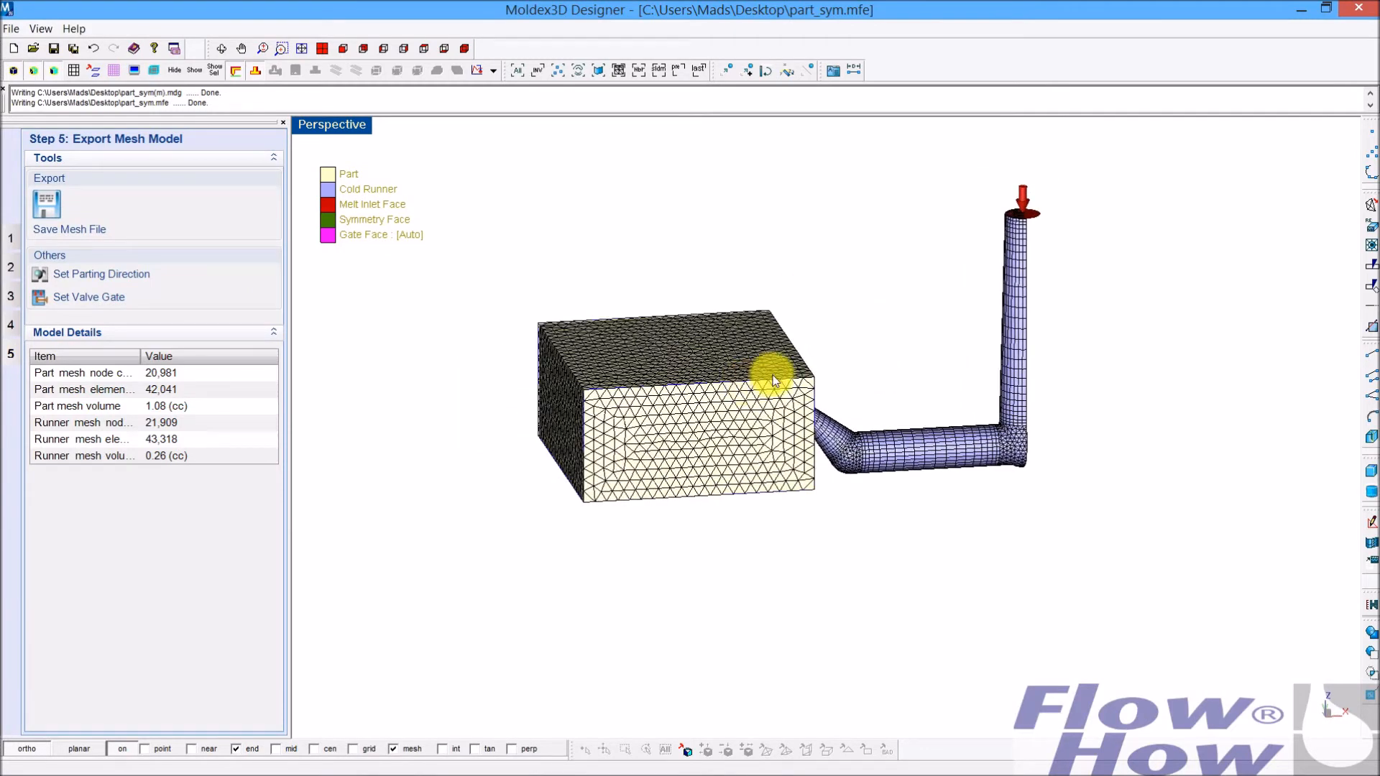
{"action": "middle_click_drag", "start_coordinate": [686, 382], "coordinate": [907, 460]}
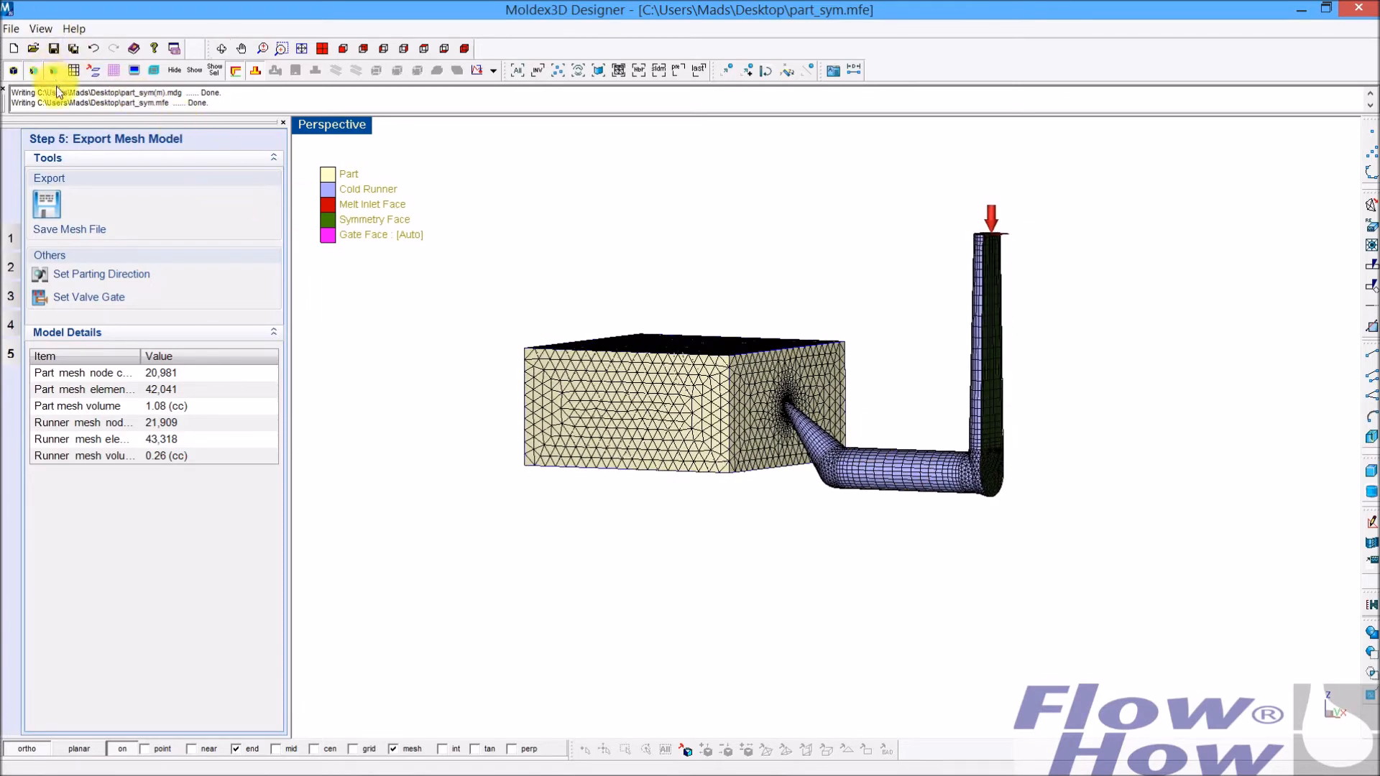
{"action": "left_click", "coordinate": [73, 49]}
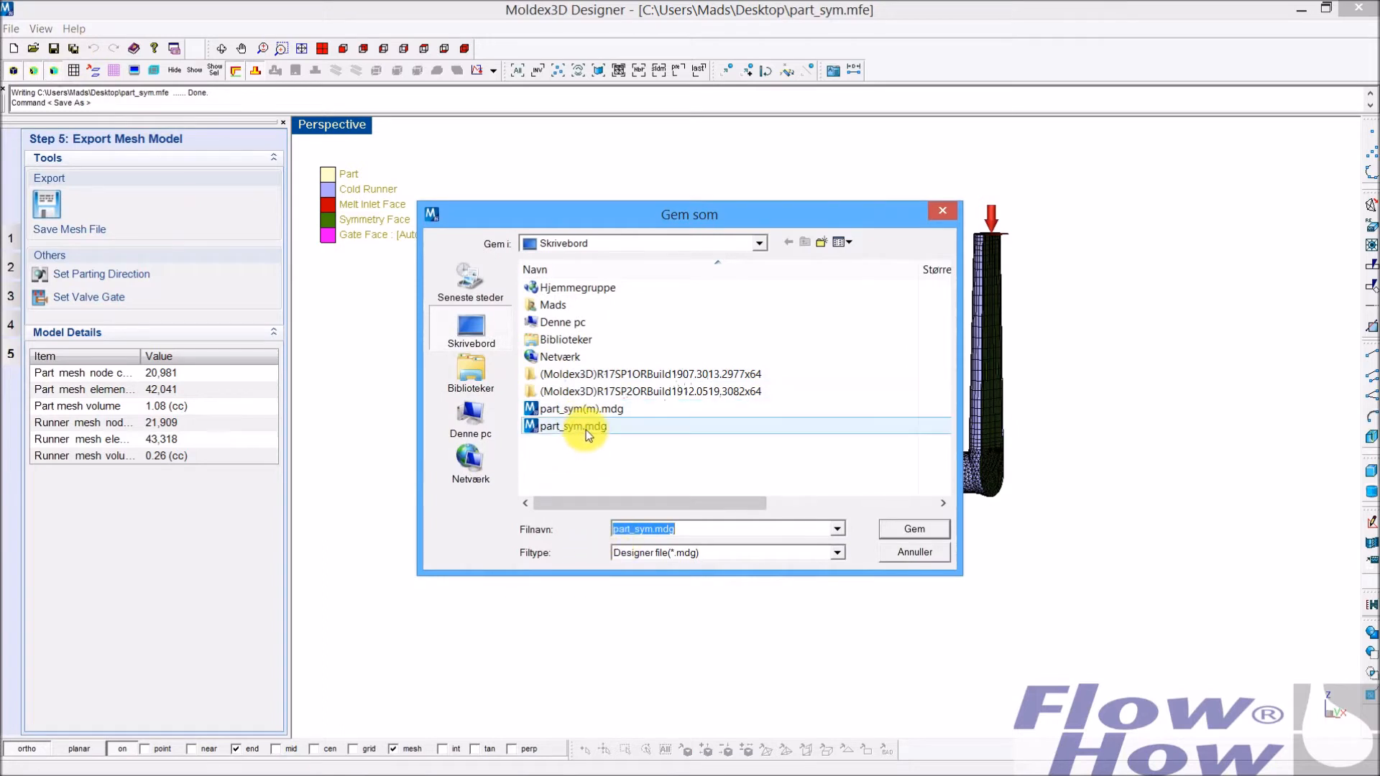
{"action": "left_click", "coordinate": [652, 529]}
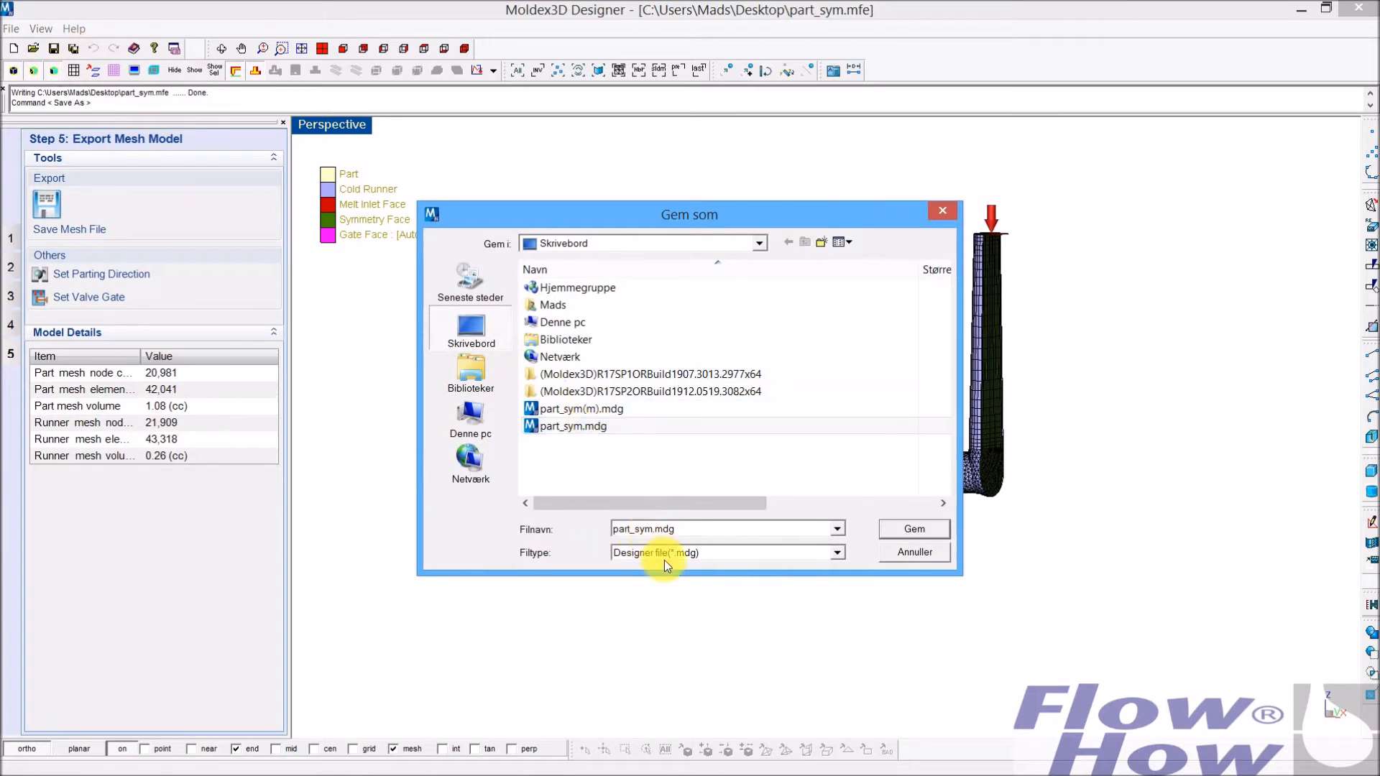
{"action": "type", "text": "_SOLID"}
{"action": "left_click", "coordinate": [908, 529]}
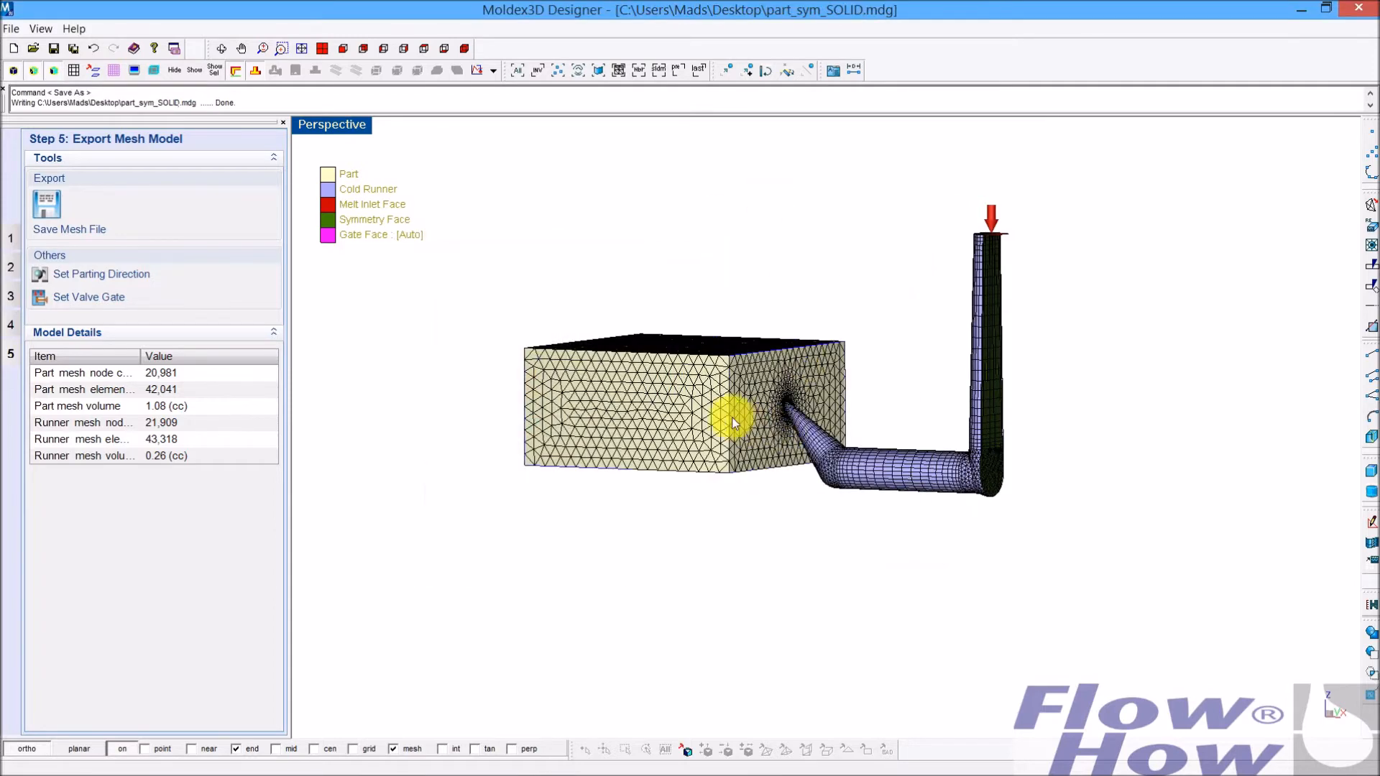
Step: Return to the solid mesh generation stage with the meshed model in view
{"action": "right_click_drag", "start_coordinate": [542, 368], "coordinate": [632, 371]}
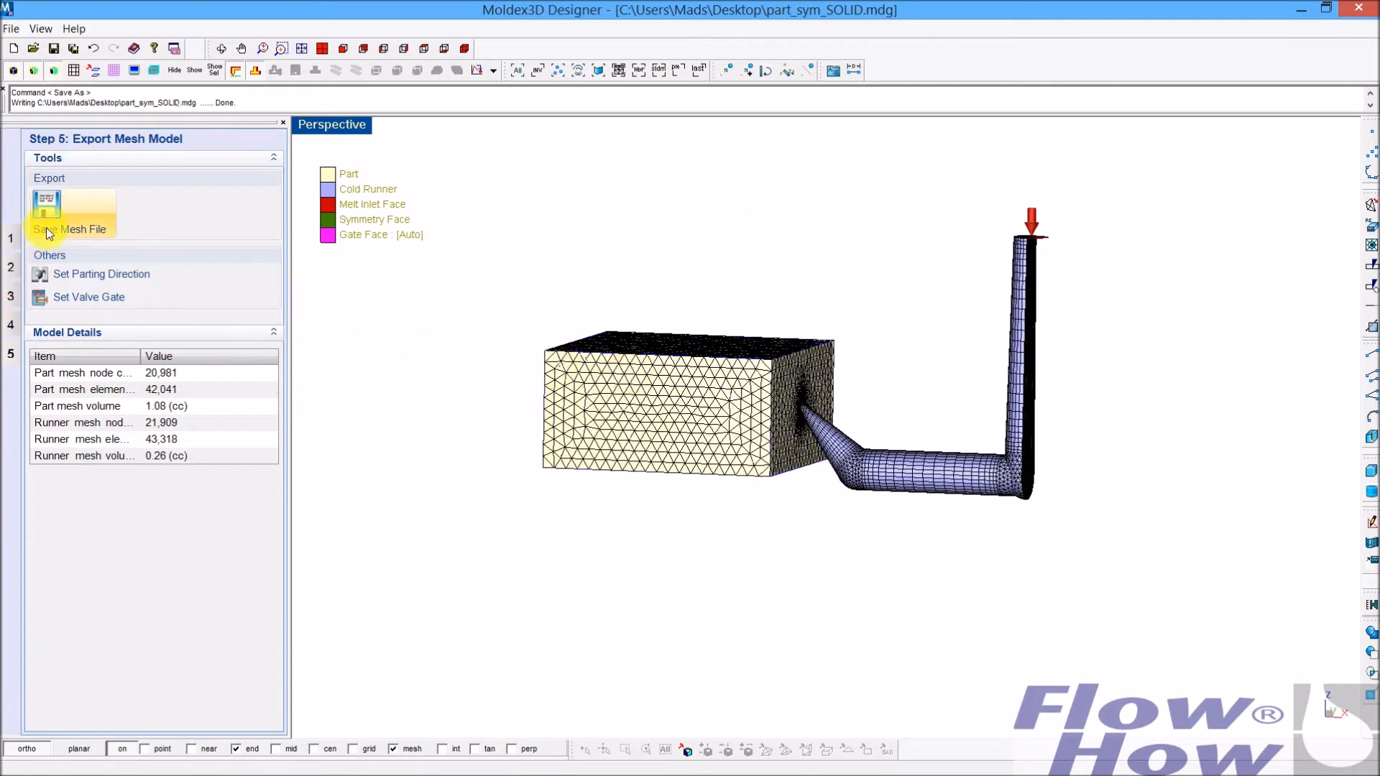
{"action": "left_click", "coordinate": [11, 324]}
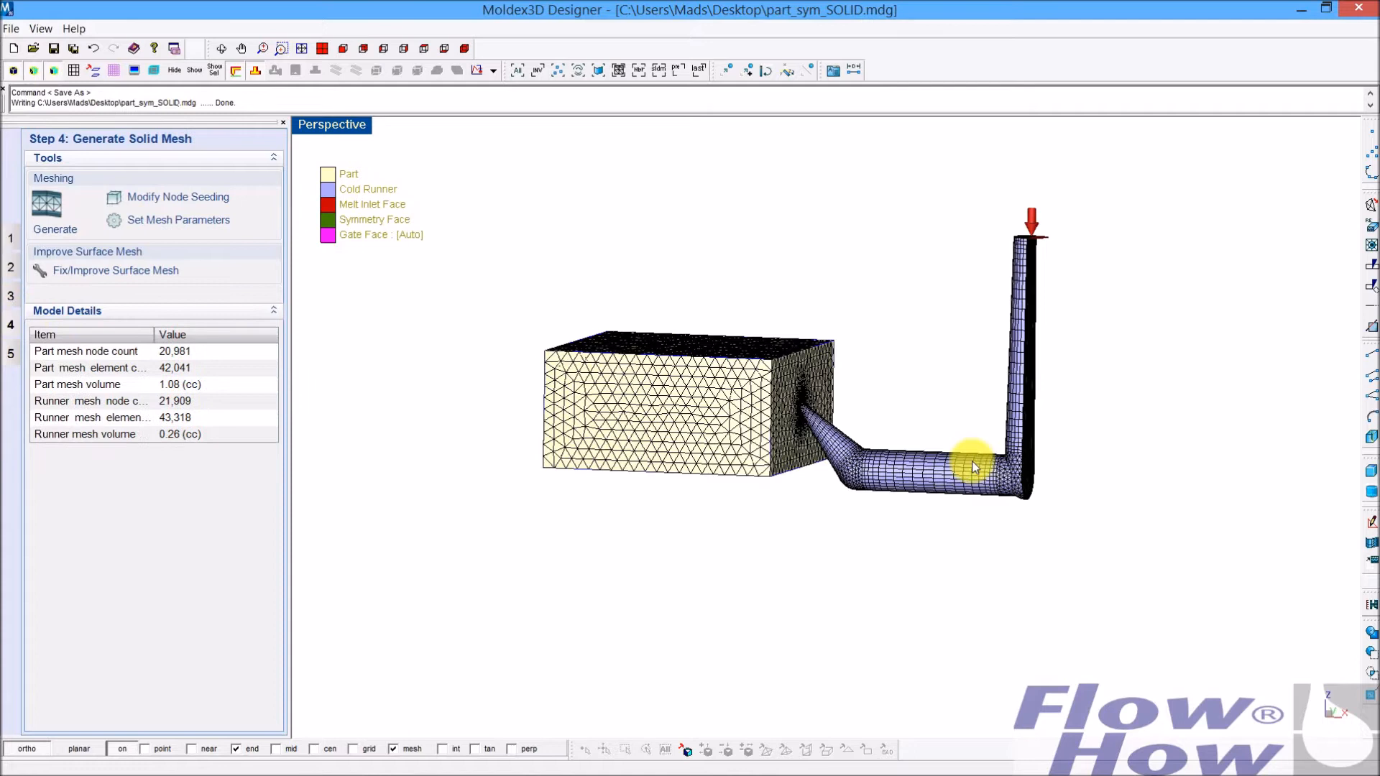
Step: Discard the attached solid mesh, close the BLM generation, and delete the existing runner curves together with the melt inlet point
{"action": "left_click", "coordinate": [54, 206]}
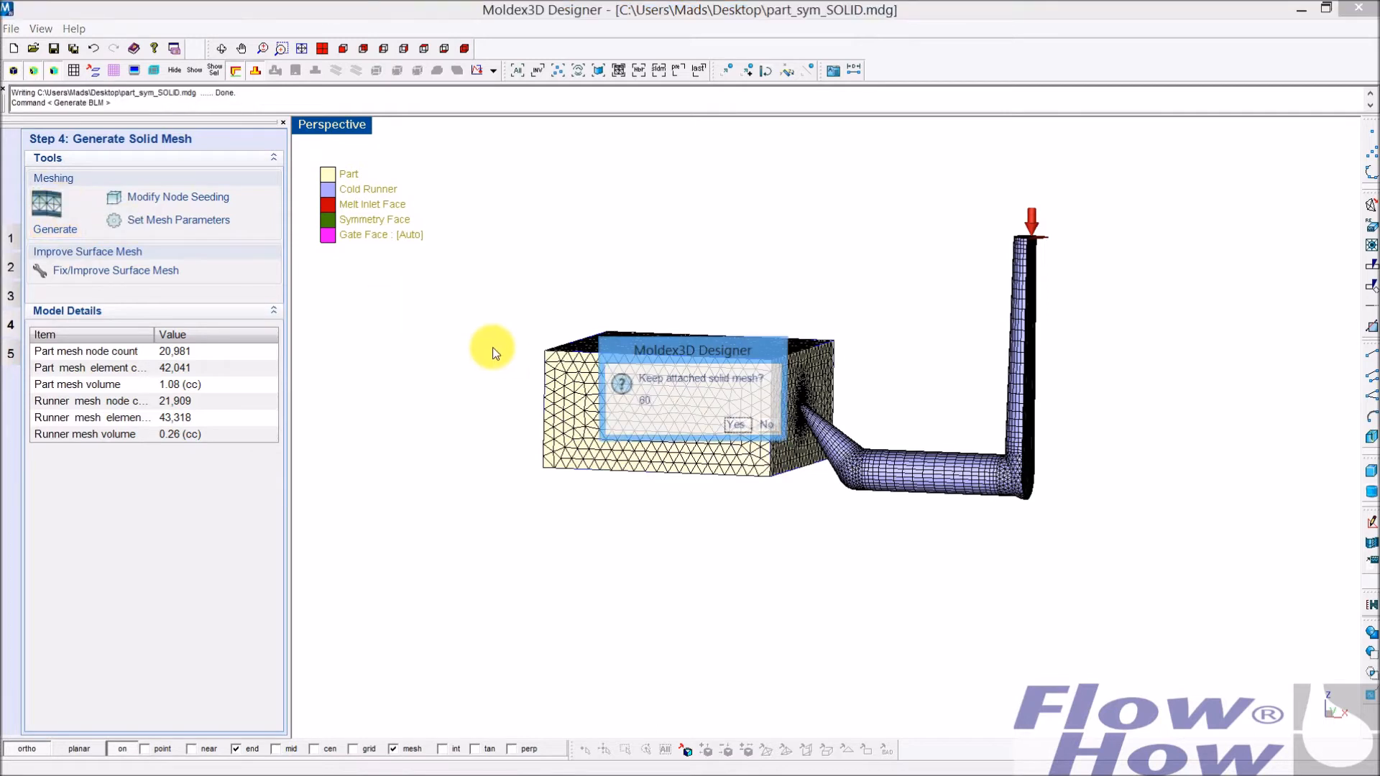
{"action": "left_click", "coordinate": [769, 427]}
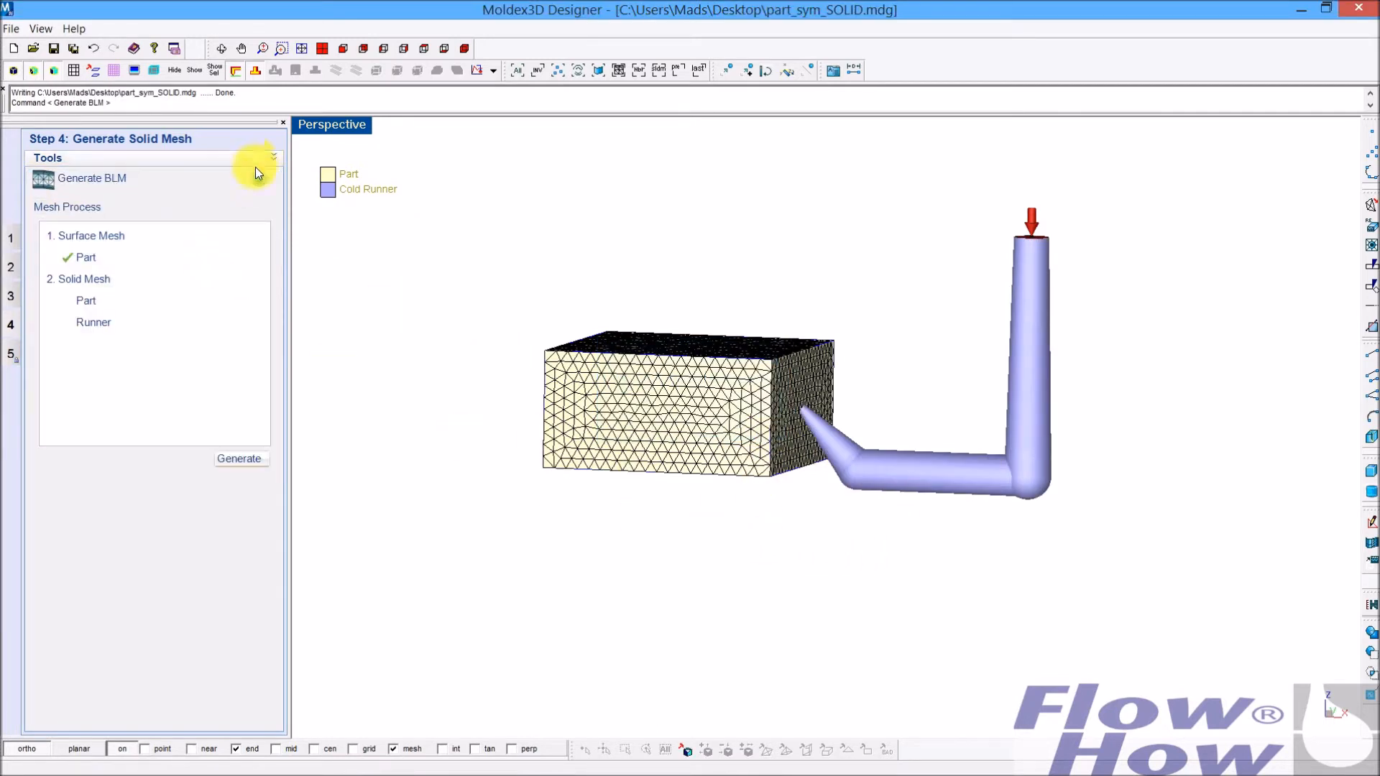
{"action": "left_click", "coordinate": [273, 157]}
{"action": "right_click_drag", "start_coordinate": [763, 538], "coordinate": [1014, 374]}
{"action": "left_click_drag", "start_coordinate": [1100, 194], "coordinate": [839, 538]}
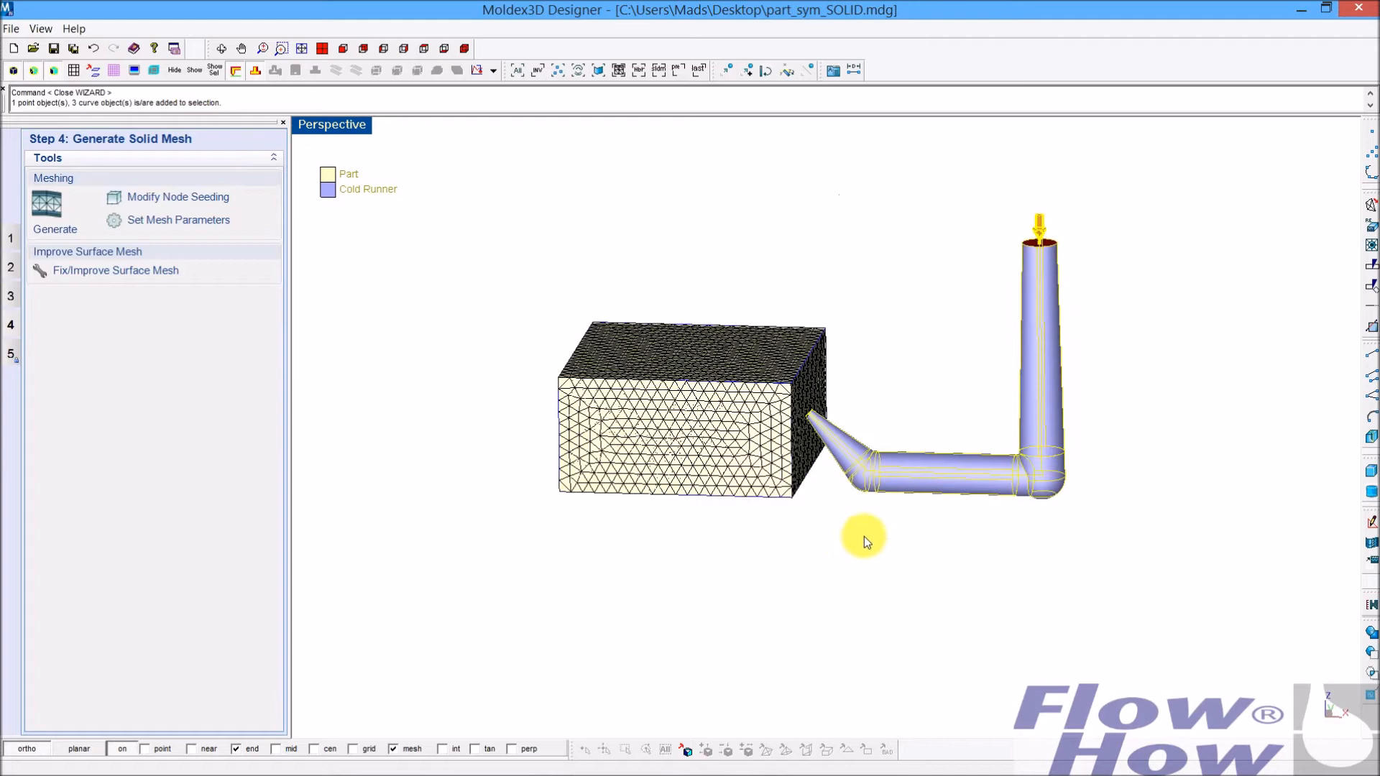
{"action": "key", "text": "Delete"}
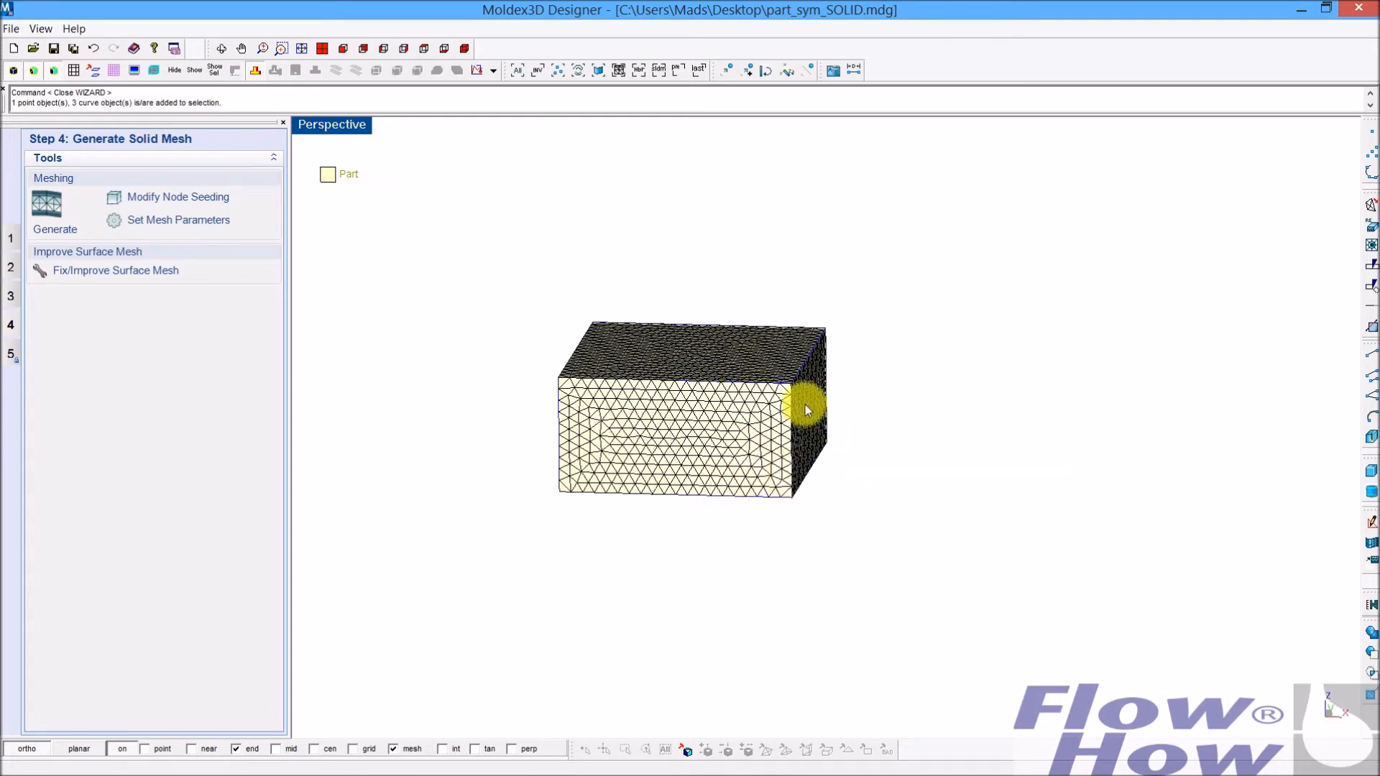
Step: Import the STEP file runner_solid.stp from the desktop into the model as the runner geometry
{"action": "left_click", "coordinate": [26, 30]}
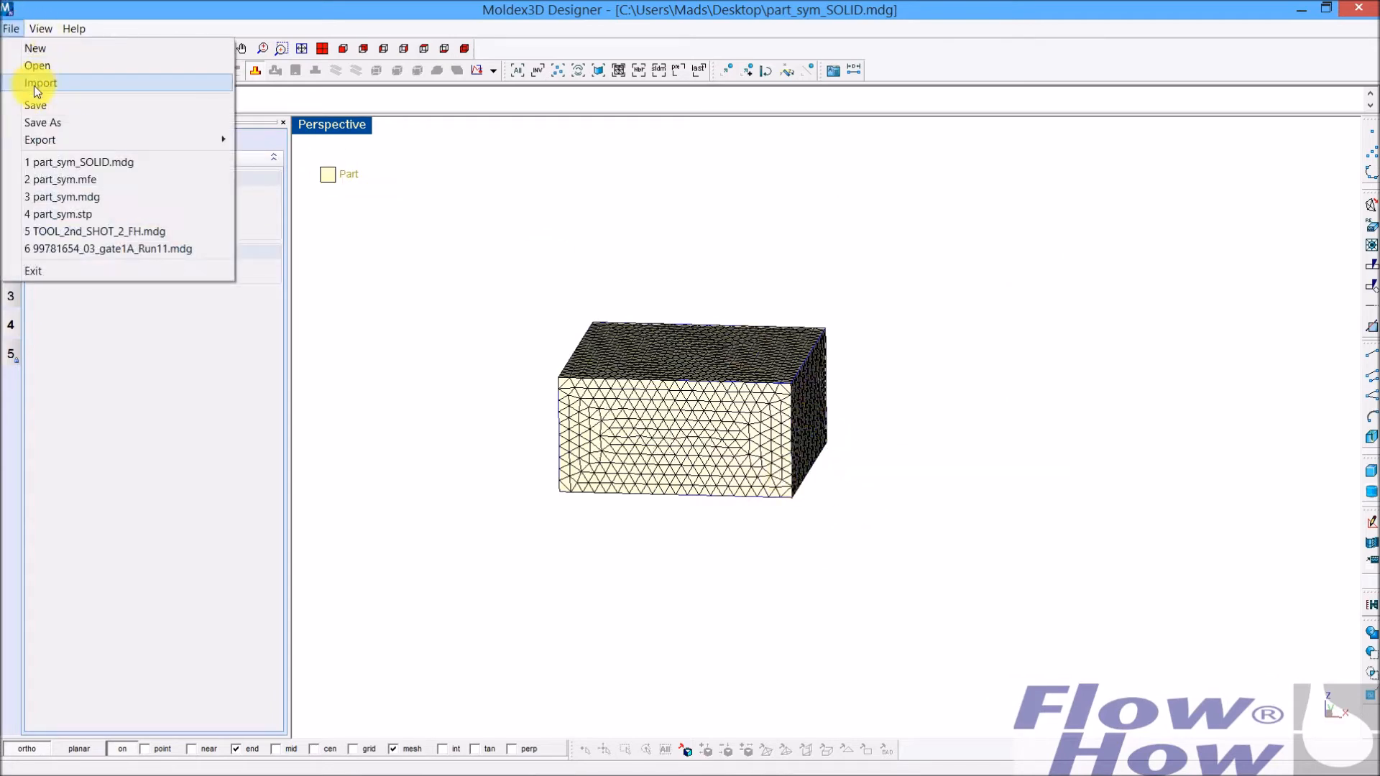
{"action": "left_click", "coordinate": [46, 80]}
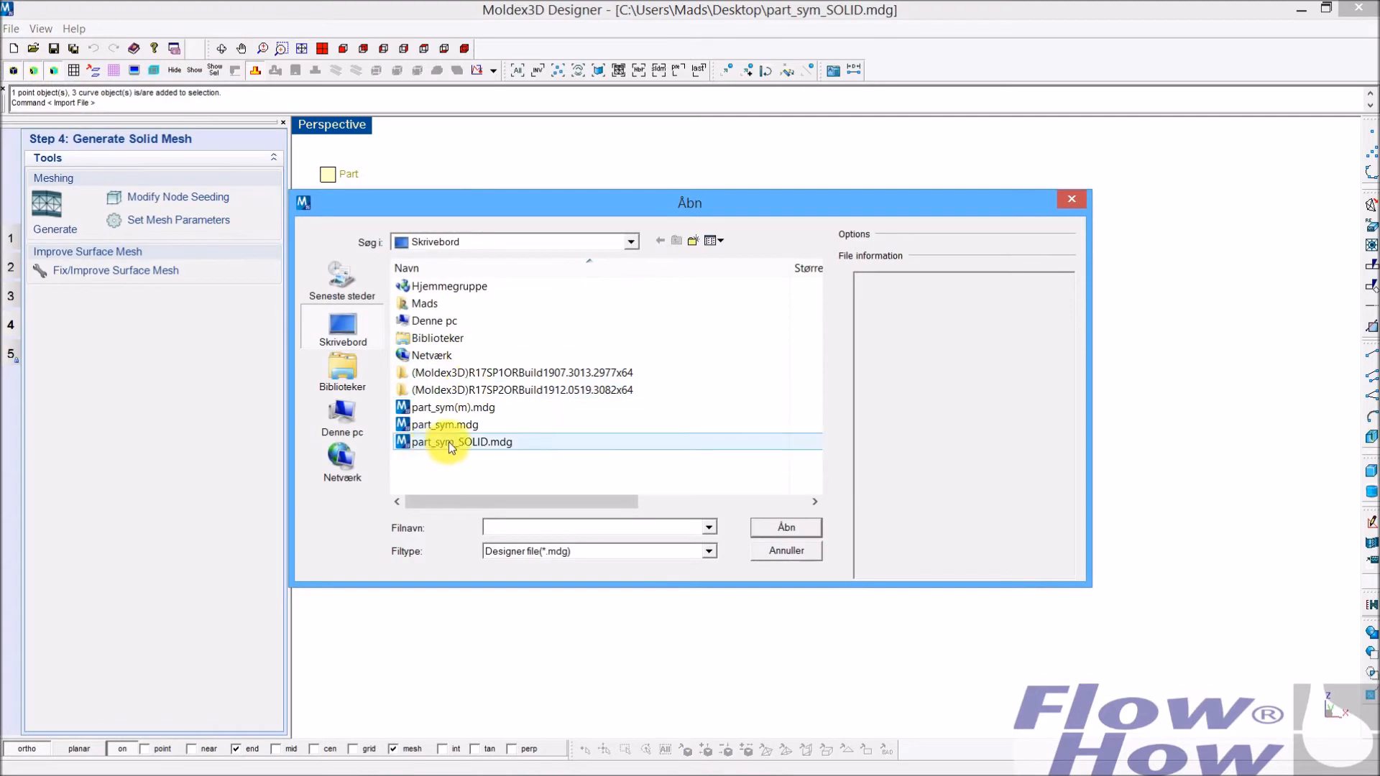
{"action": "left_click", "coordinate": [540, 549]}
{"action": "left_click", "coordinate": [538, 422]}
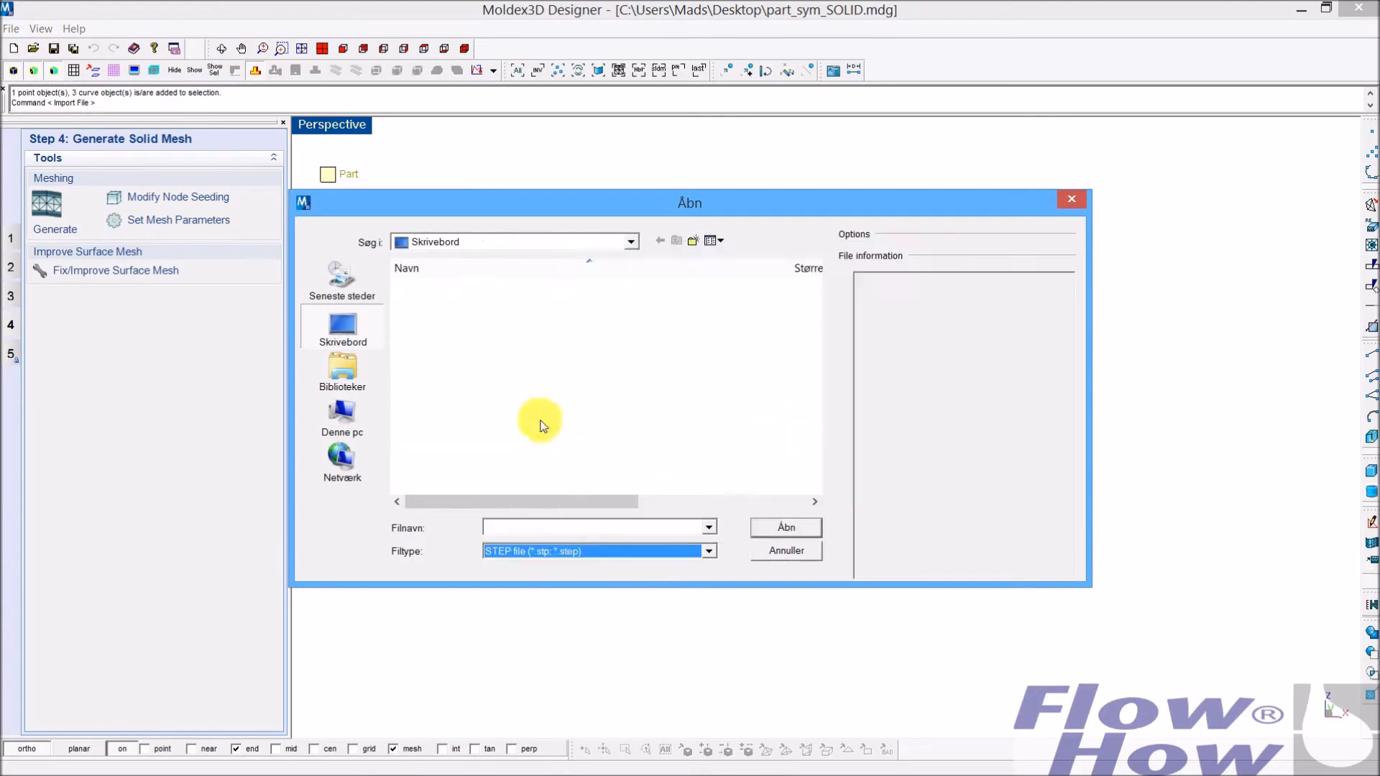
{"action": "left_click", "coordinate": [456, 425]}
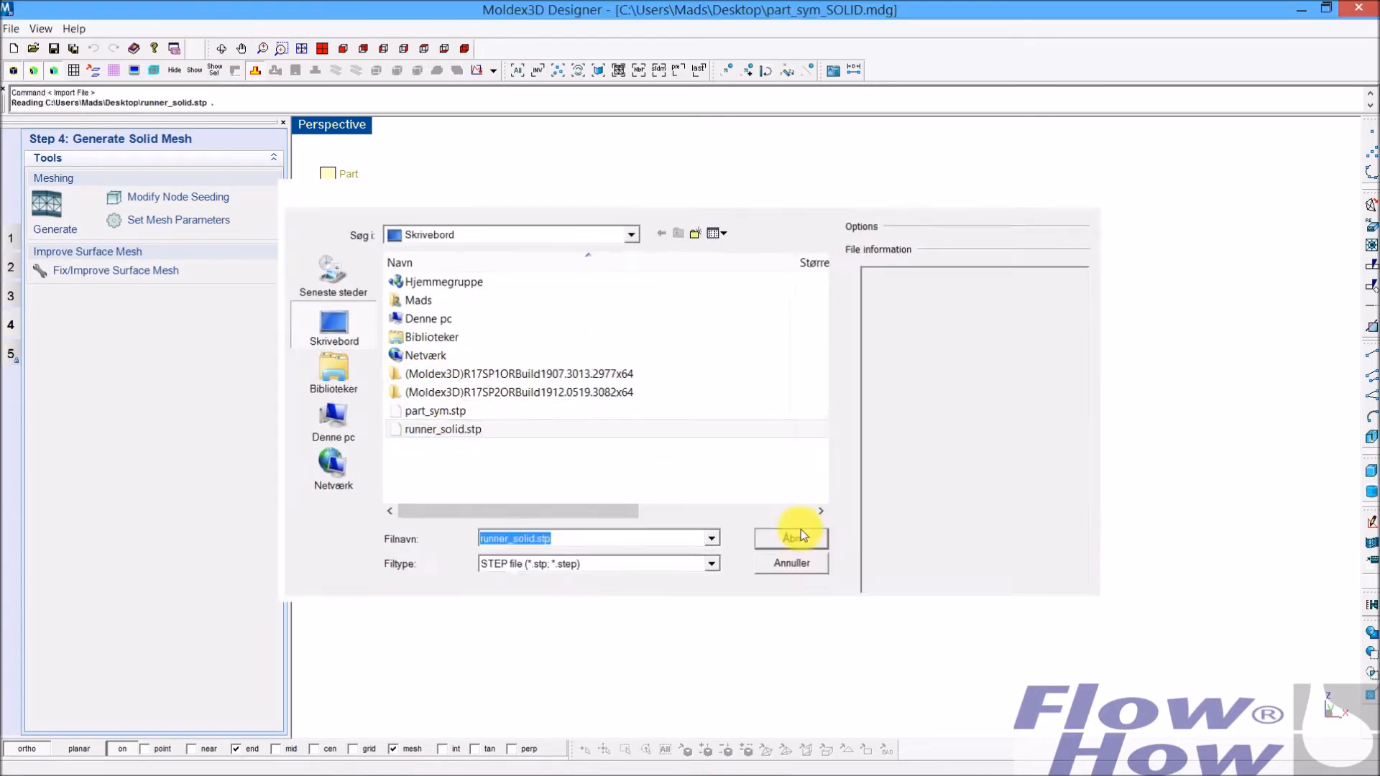
{"action": "left_click", "coordinate": [798, 528]}
Step: Assign the Cold Runner attribute to the imported runner solid
{"action": "right_click_drag", "start_coordinate": [1056, 502], "coordinate": [960, 476]}
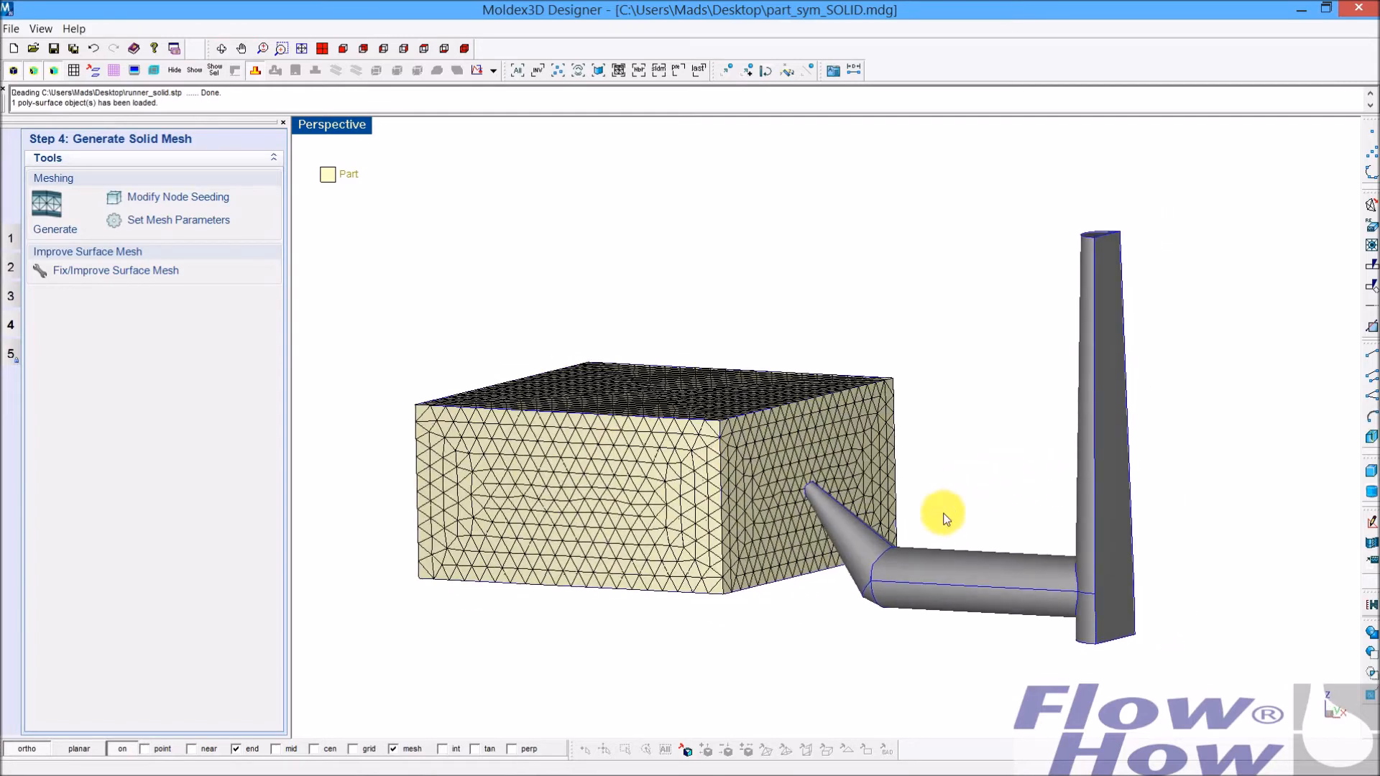
{"action": "double_click", "coordinate": [1002, 576]}
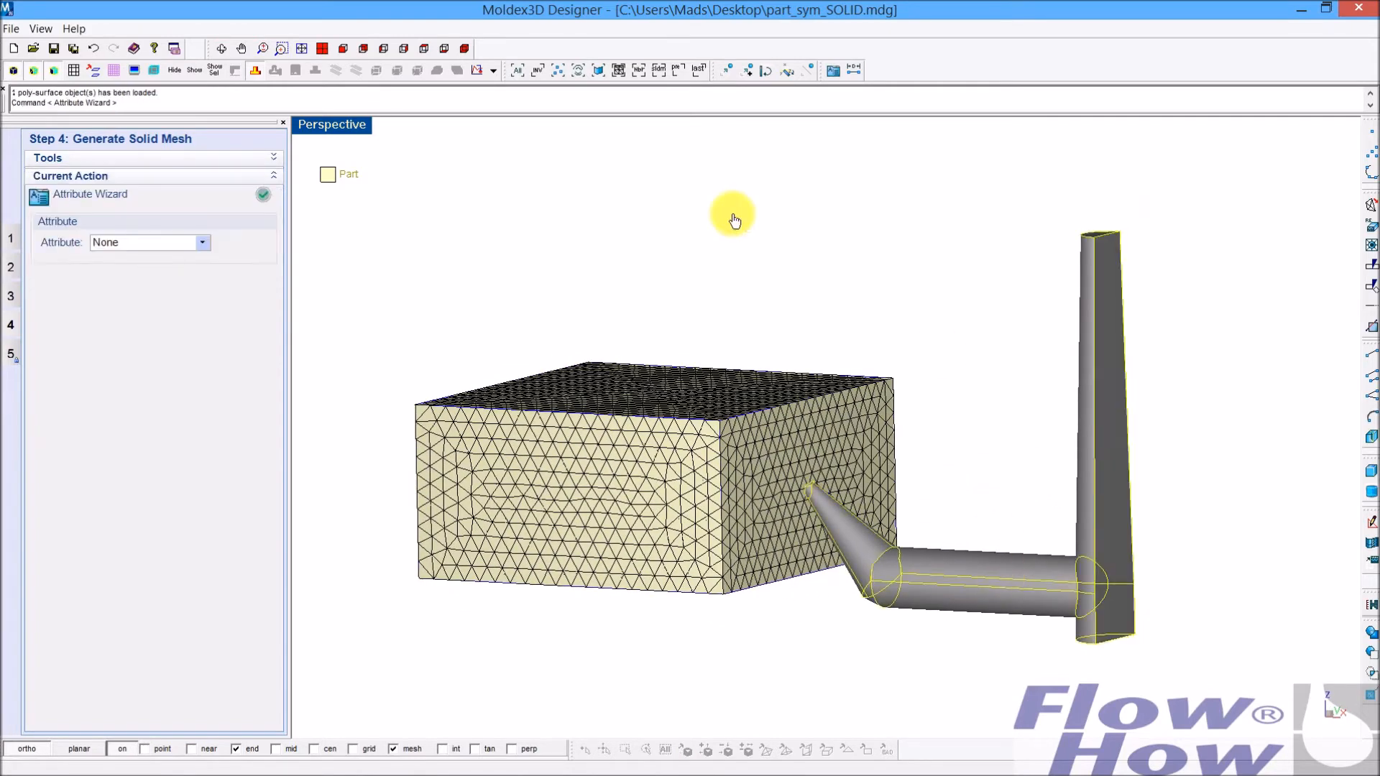
{"action": "left_click", "coordinate": [152, 244]}
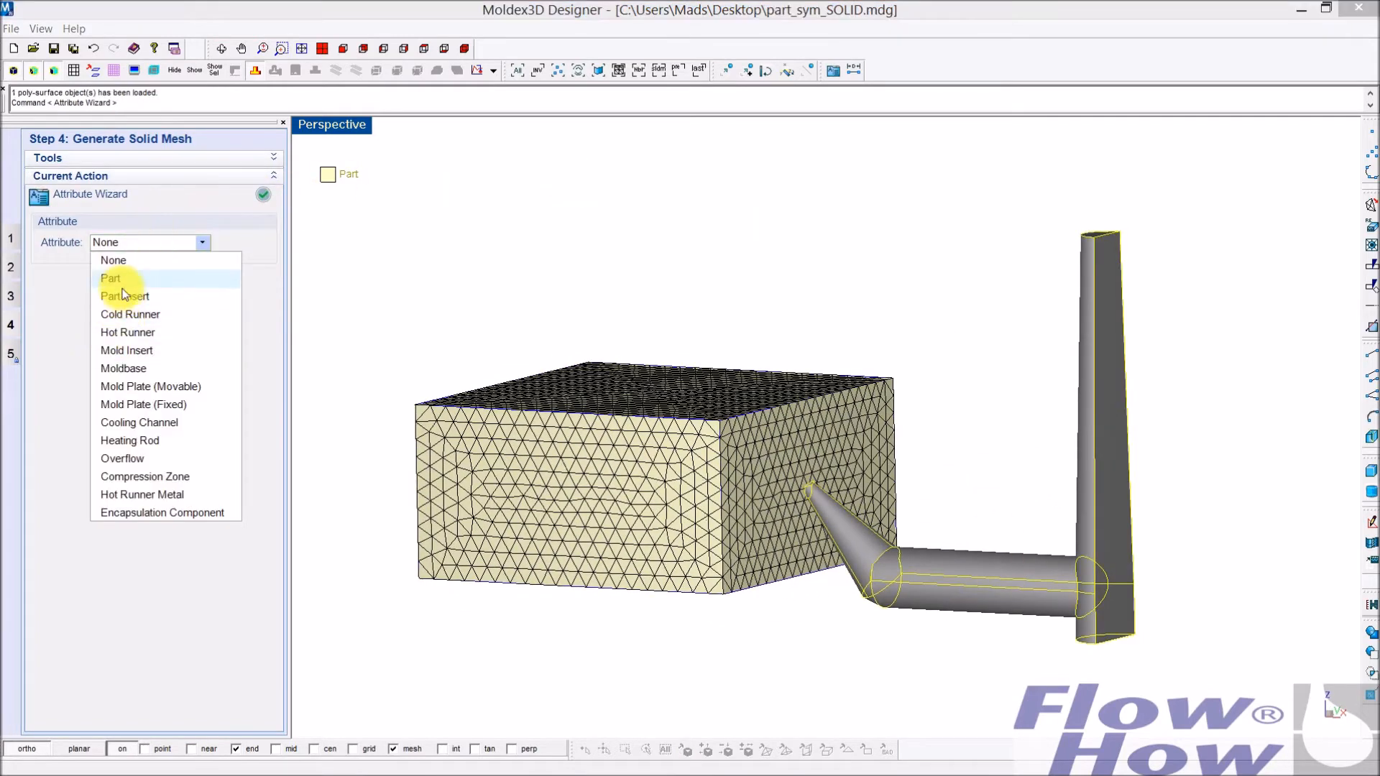
{"action": "left_click", "coordinate": [122, 322]}
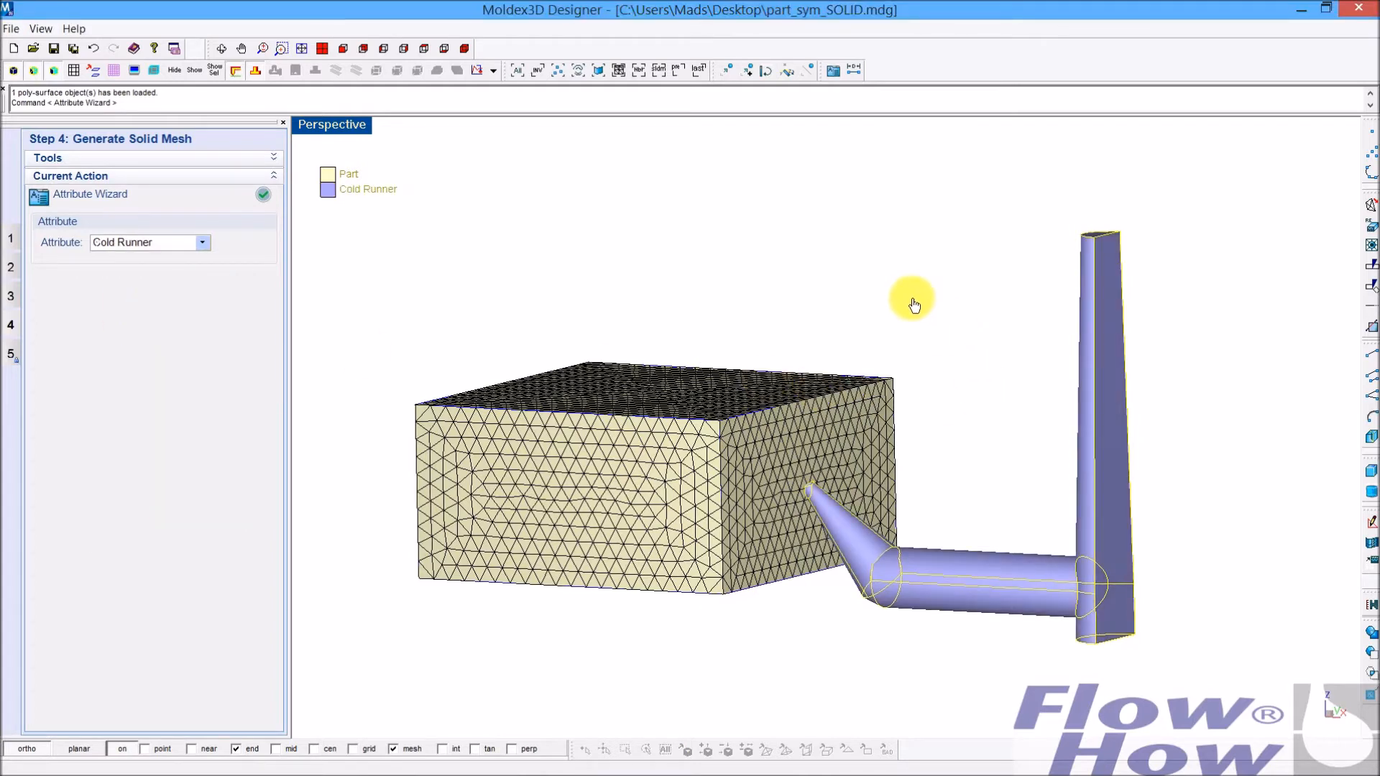
{"action": "left_click", "coordinate": [258, 196]}
Step: In the runner system stage, specify the half-round top face of the sprue as a melt inlet face with ID 1
{"action": "right_click_drag", "start_coordinate": [732, 293], "coordinate": [680, 273]}
{"action": "right_click_drag", "start_coordinate": [911, 418], "coordinate": [860, 368], "text": "shift"}
{"action": "right_click_drag", "start_coordinate": [895, 442], "coordinate": [884, 451]}
{"action": "left_click", "coordinate": [926, 358]}
{"action": "left_click", "coordinate": [1066, 467]}
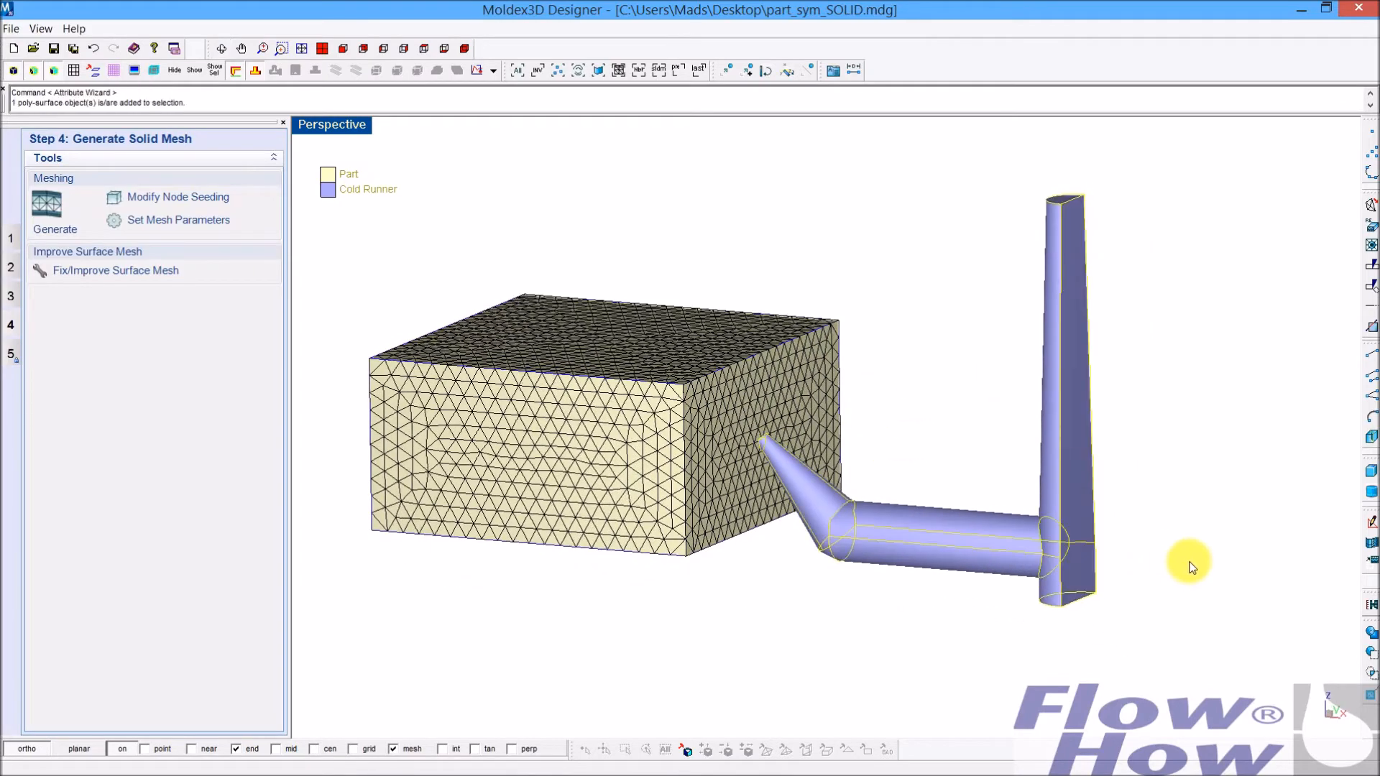
{"action": "right_click_drag", "start_coordinate": [1210, 379], "coordinate": [1216, 419]}
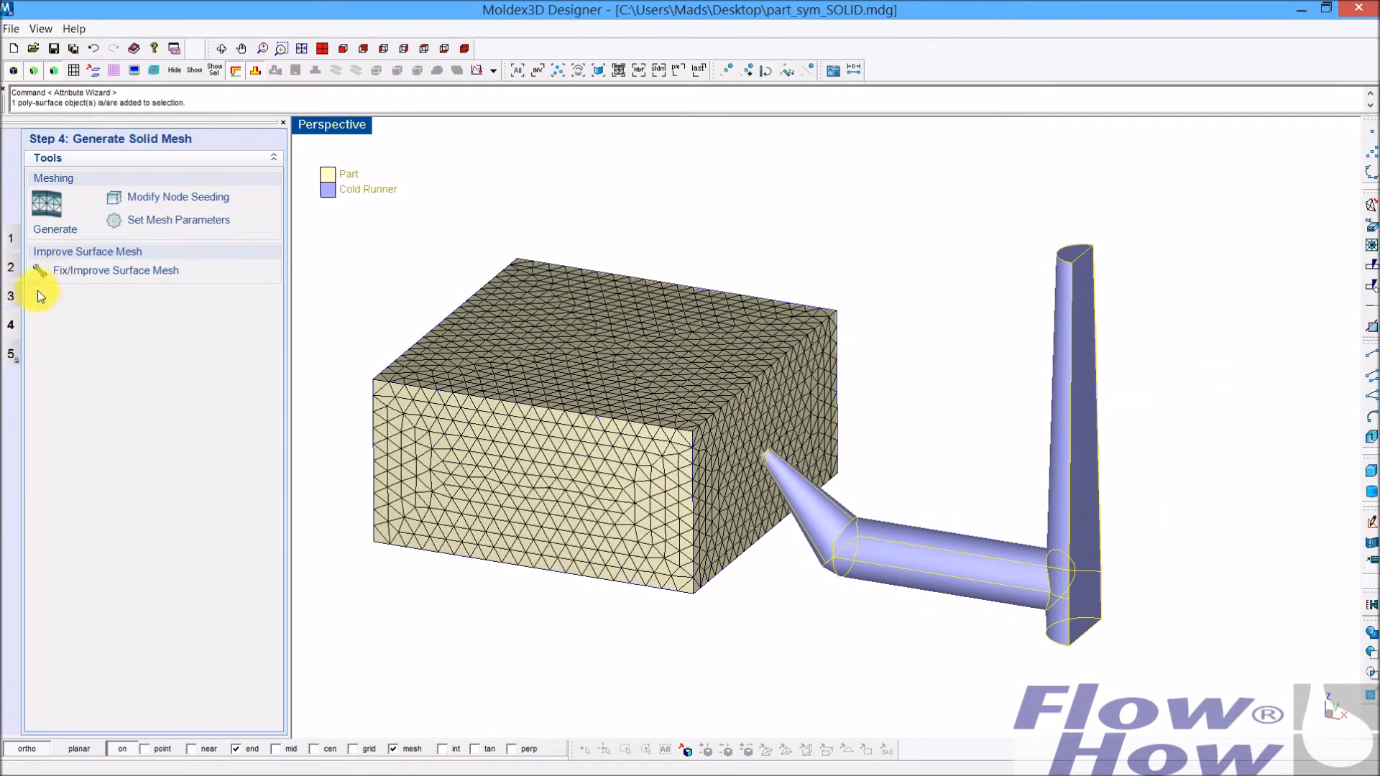
{"action": "left_click", "coordinate": [11, 267]}
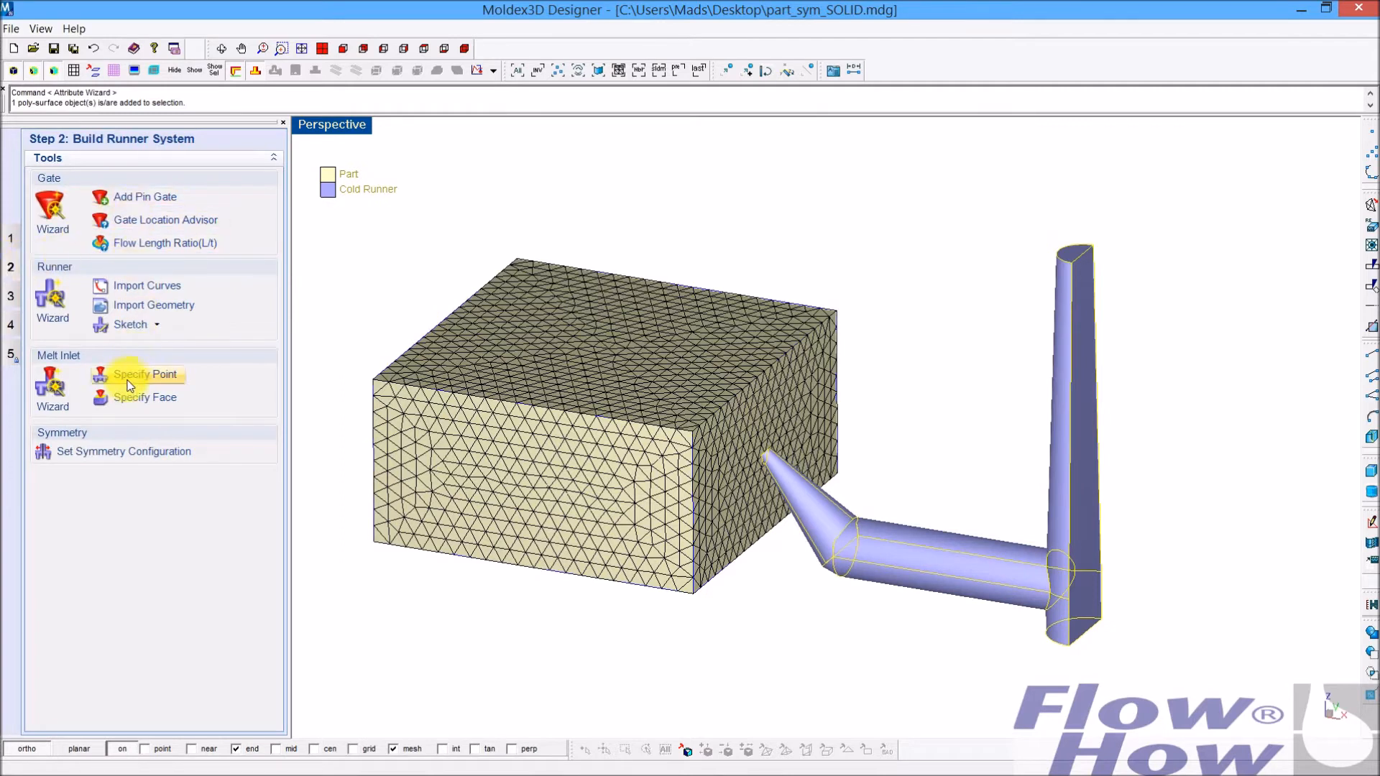
{"action": "left_click", "coordinate": [138, 400]}
{"action": "left_click", "coordinate": [1071, 251]}
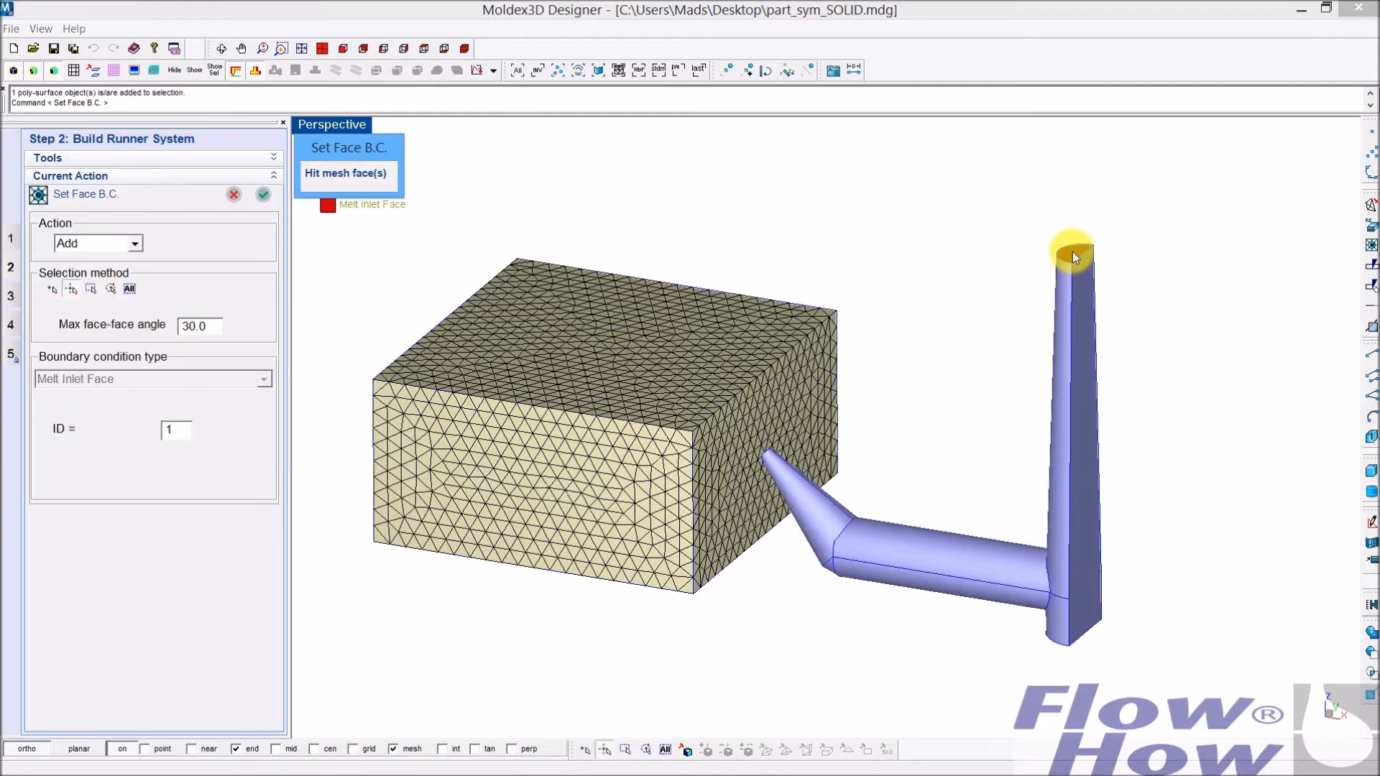
{"action": "left_click", "coordinate": [264, 194]}
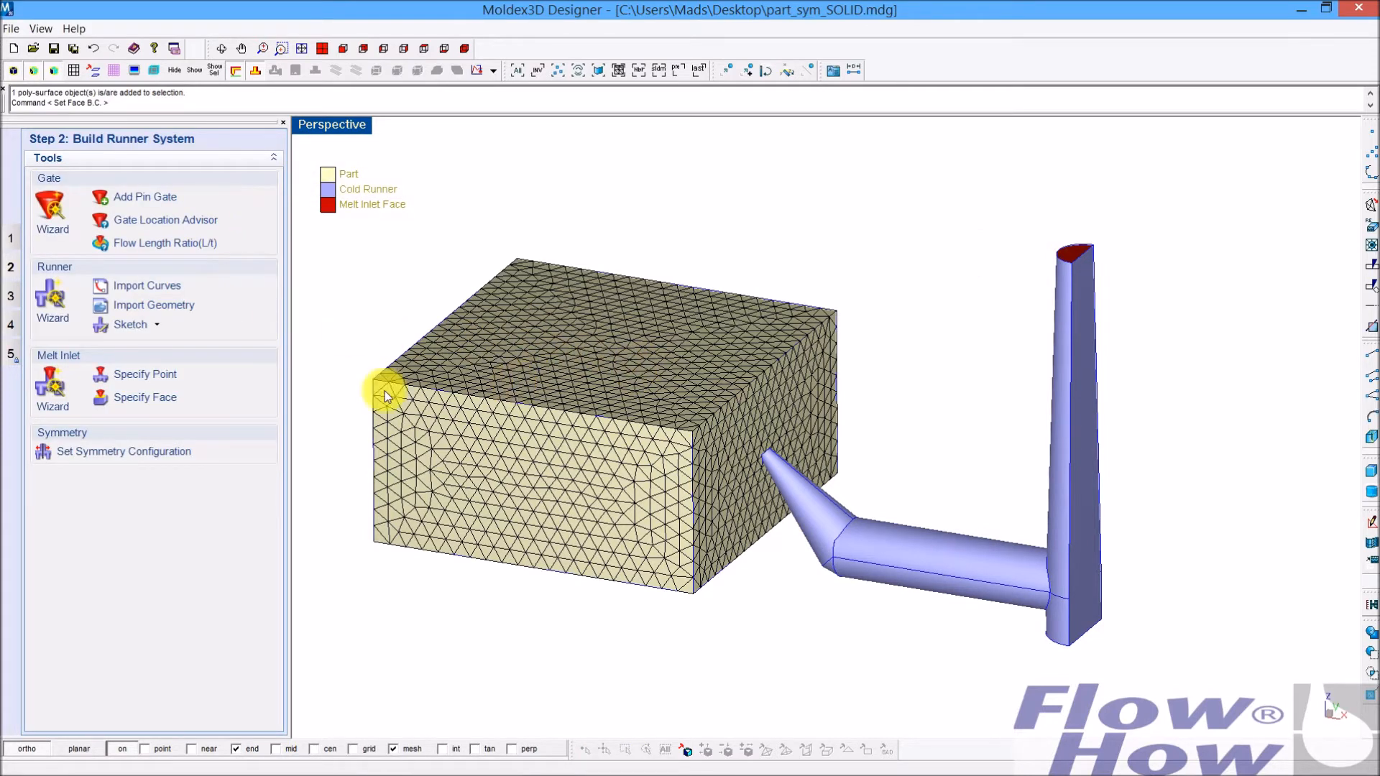
Step: Try the runner symmetry configuration, and set a Symmetry Face boundary condition on the flat cut face of the sprue
{"action": "left_click", "coordinate": [141, 455]}
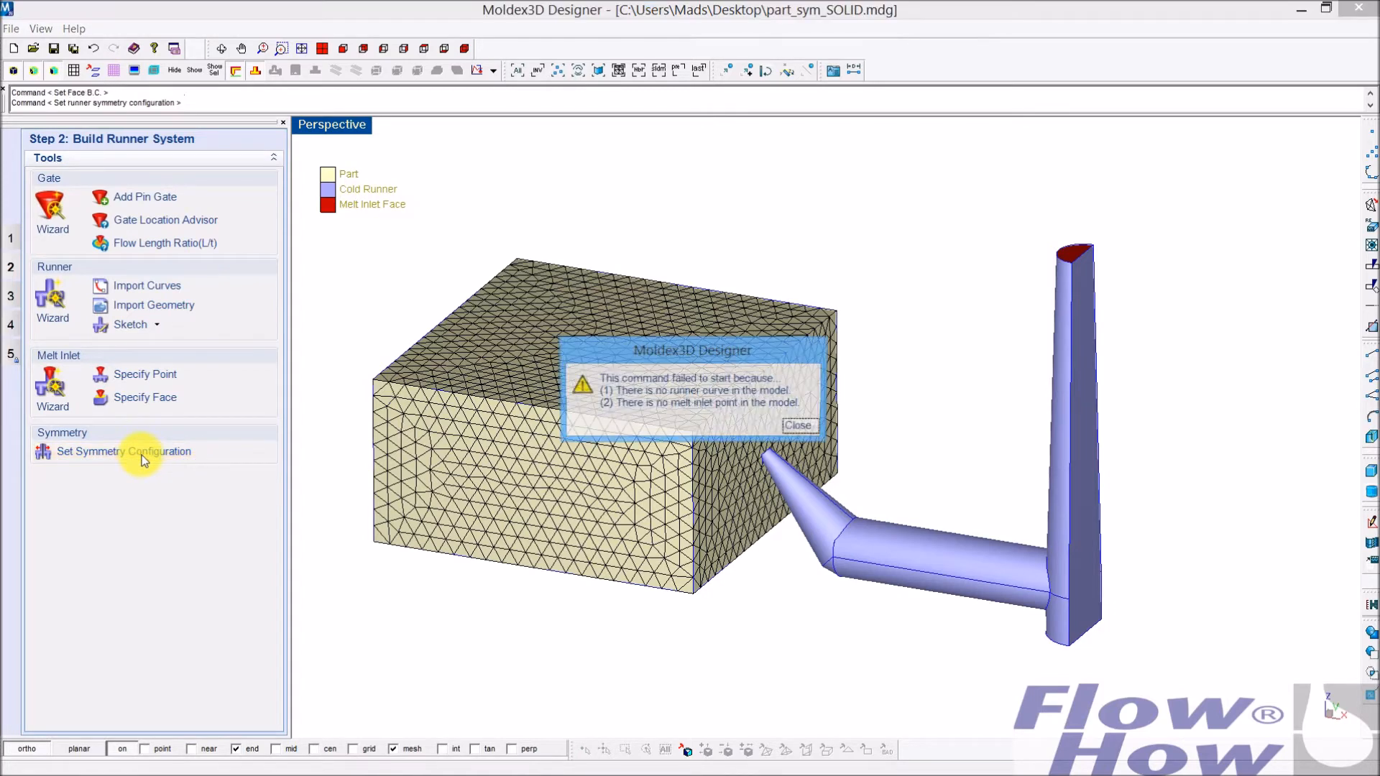
{"action": "left_click", "coordinate": [799, 426]}
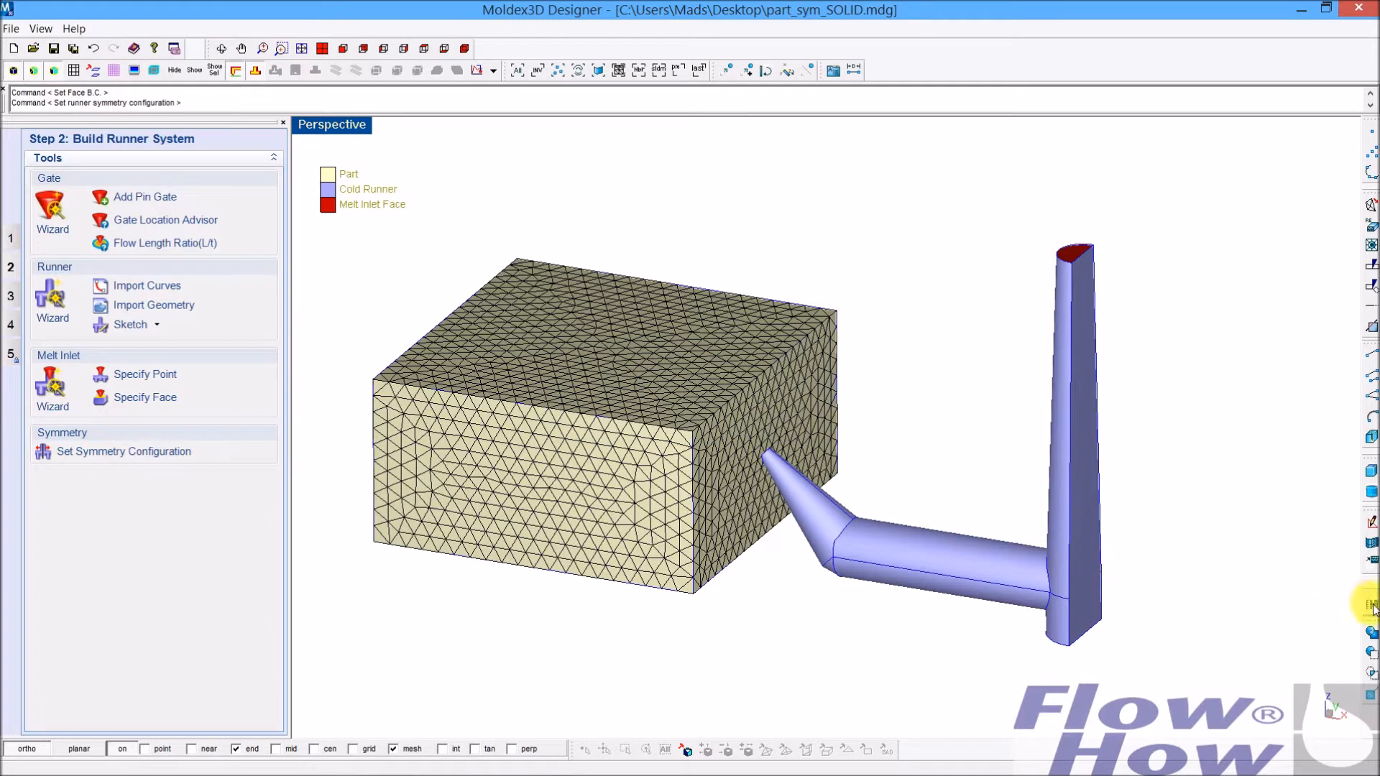
{"action": "left_click", "coordinate": [1372, 246]}
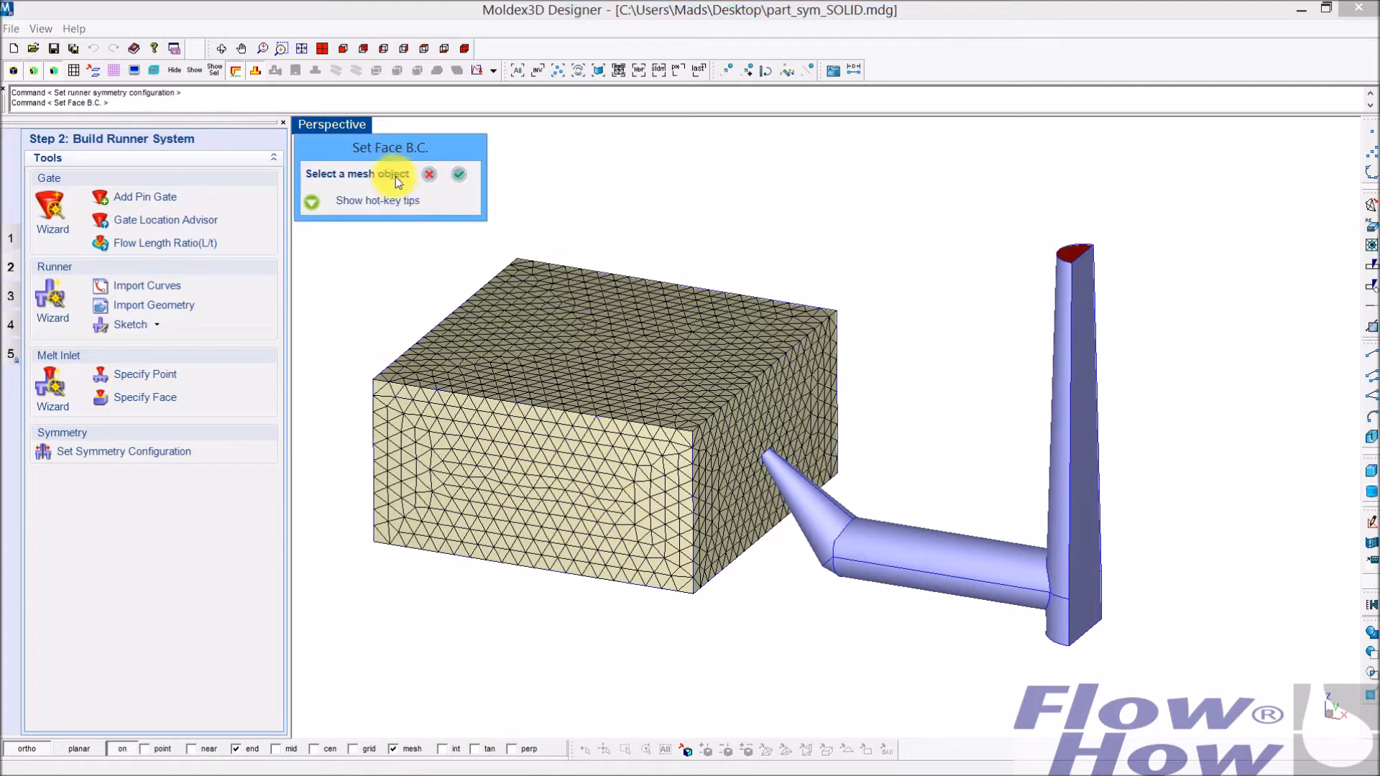
{"action": "left_click", "coordinate": [1078, 448]}
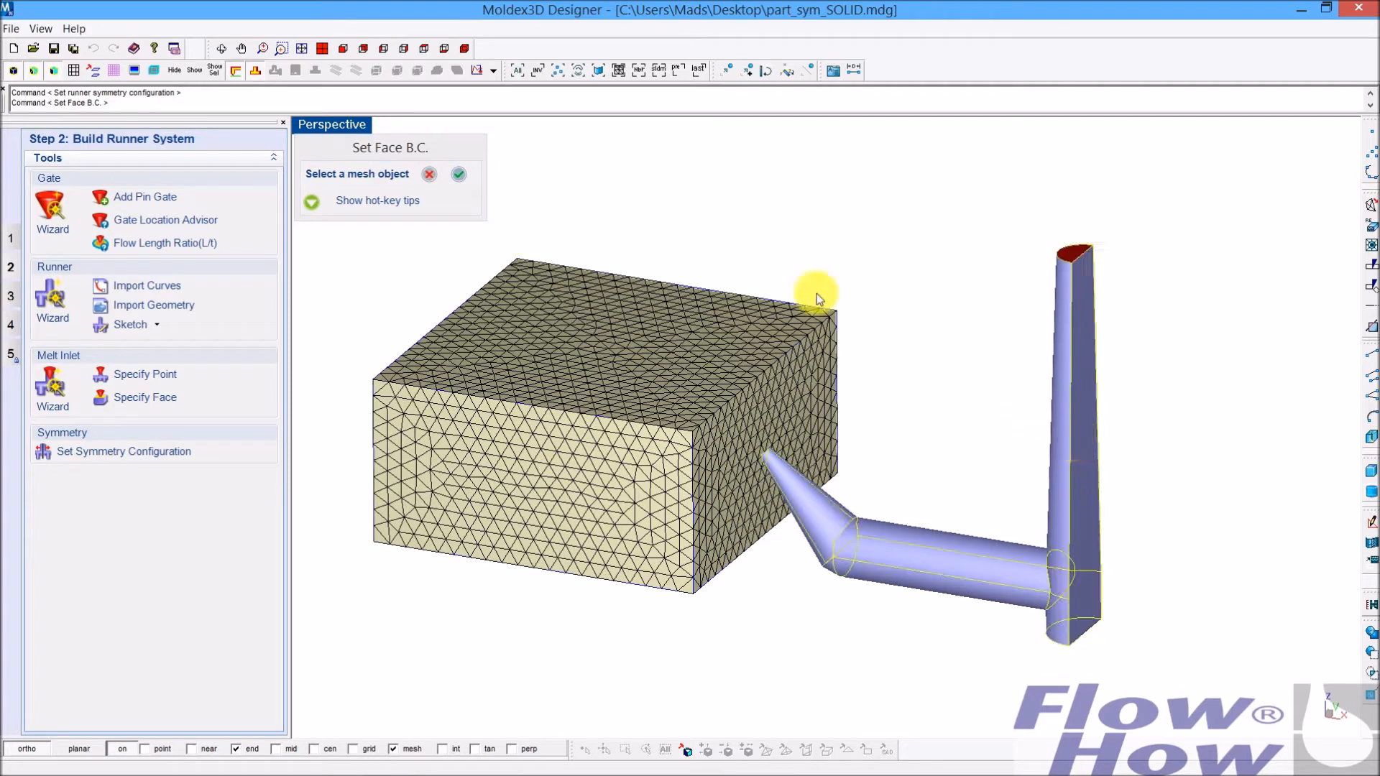
{"action": "left_click", "coordinate": [460, 175]}
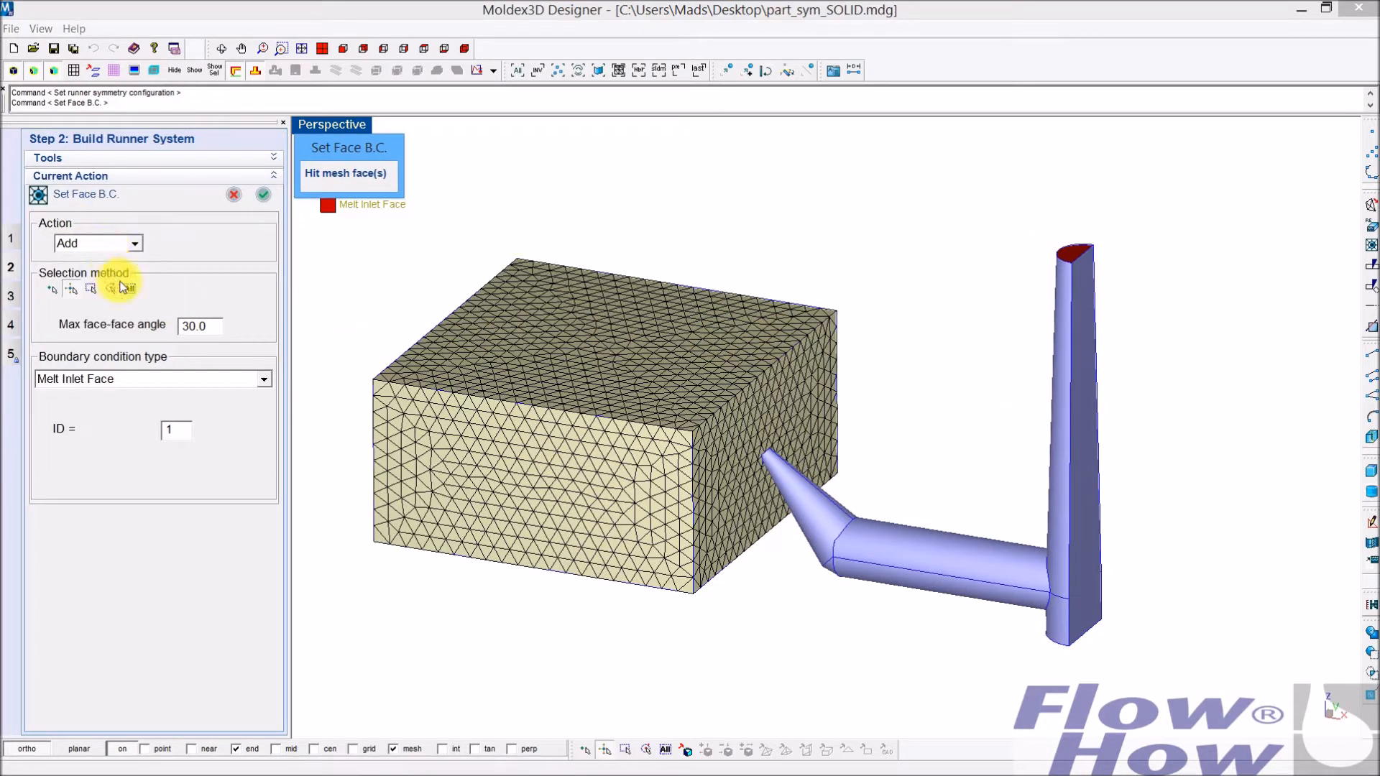
{"action": "left_click", "coordinate": [176, 382]}
{"action": "left_click", "coordinate": [137, 412]}
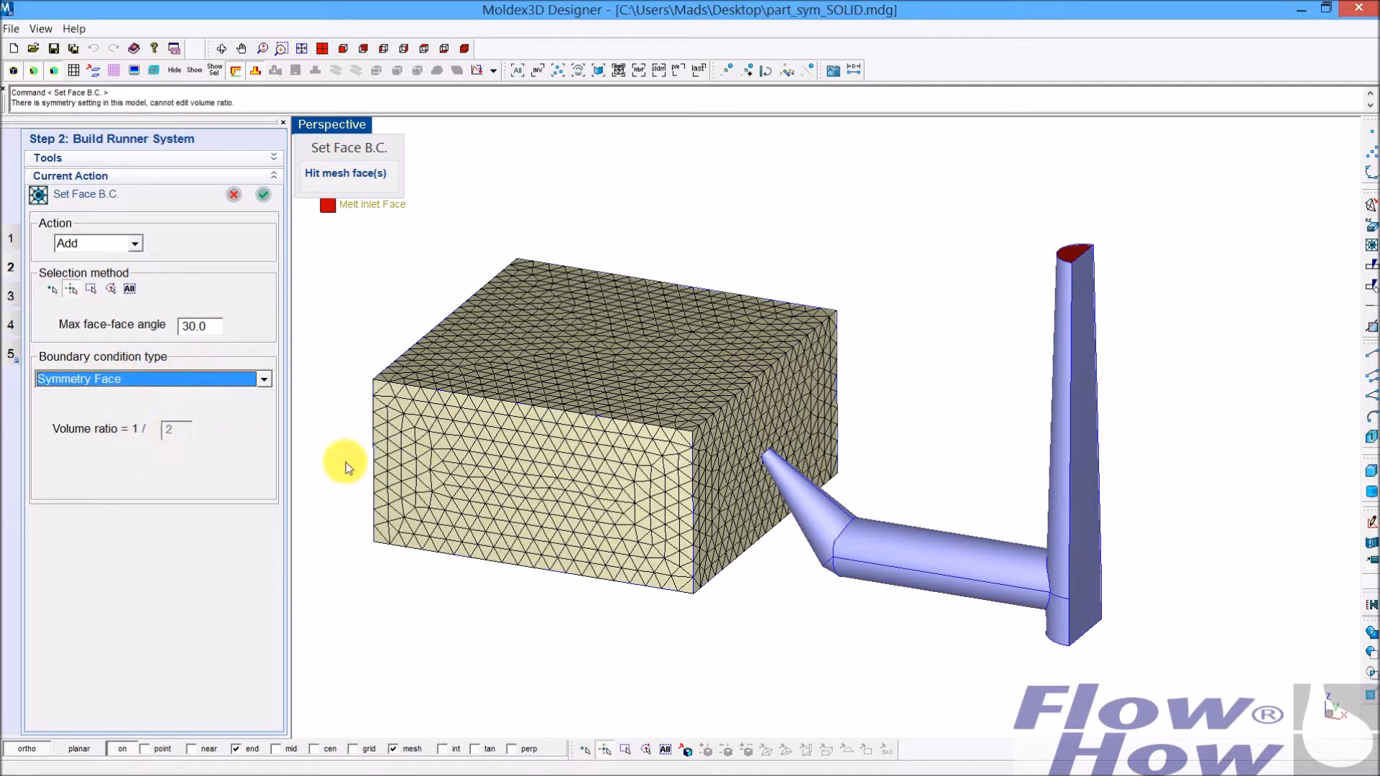
{"action": "left_click", "coordinate": [1088, 536]}
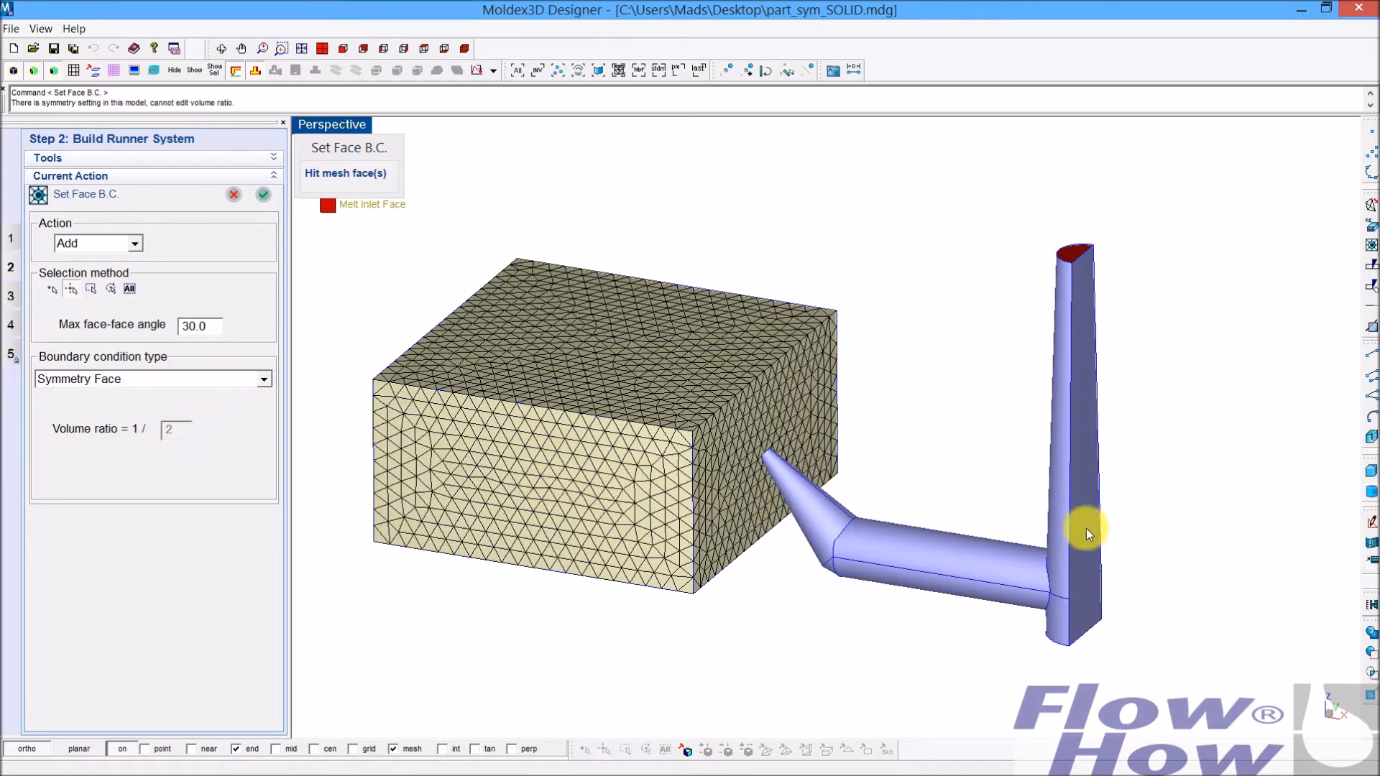
{"action": "left_click", "coordinate": [262, 195]}
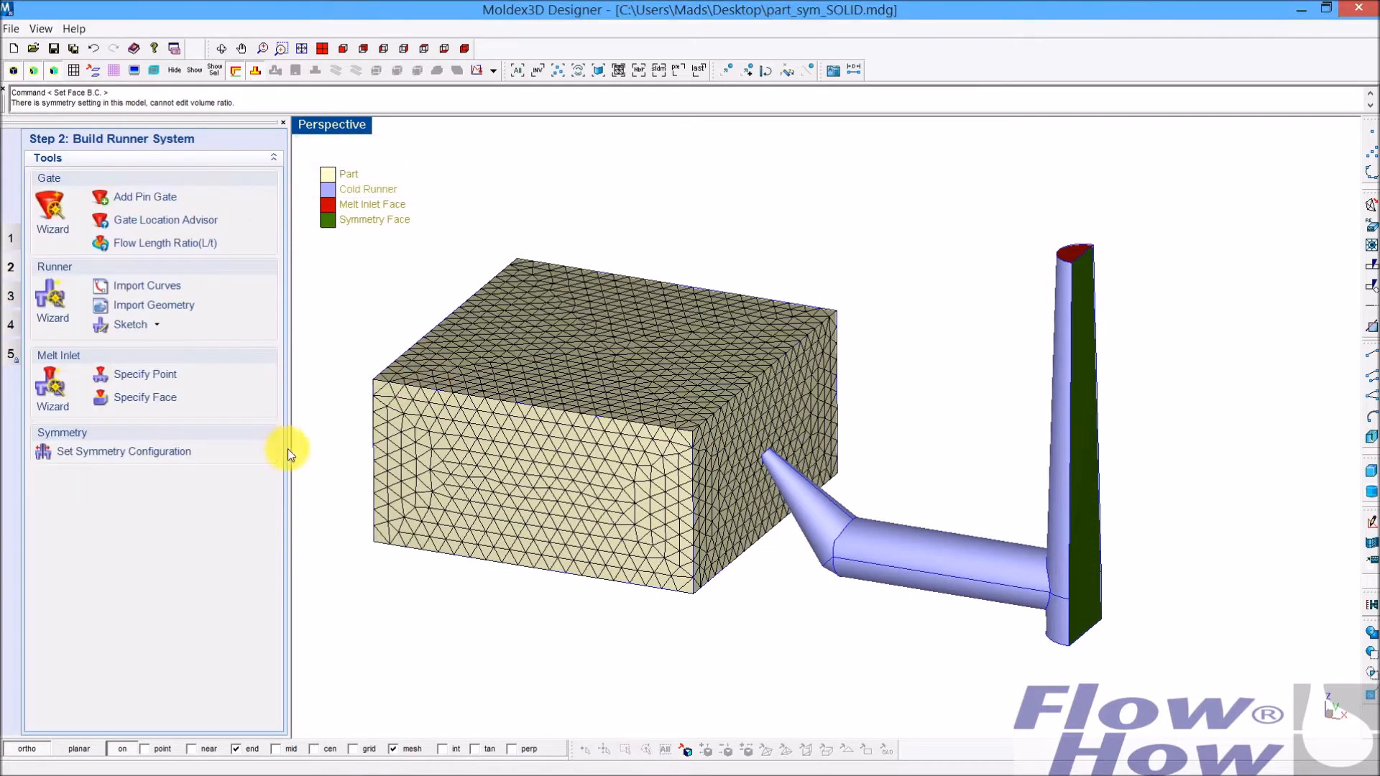
Step: In the solid mesh stage, hide the part, apply a global node seeding size of 0.6 to the cold runner and inspect the seeding
{"action": "middle_click_drag", "start_coordinate": [1158, 524], "coordinate": [1186, 503]}
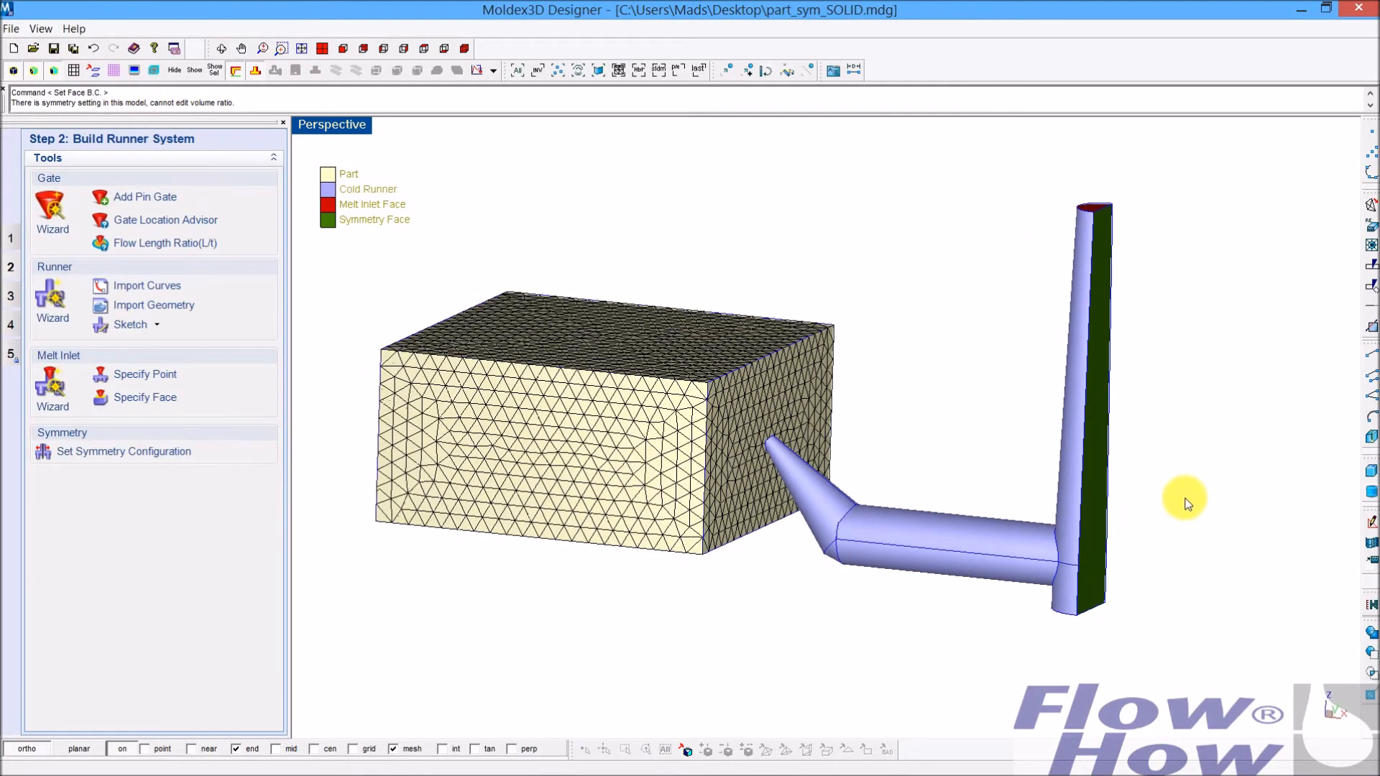
{"action": "left_click", "coordinate": [10, 324]}
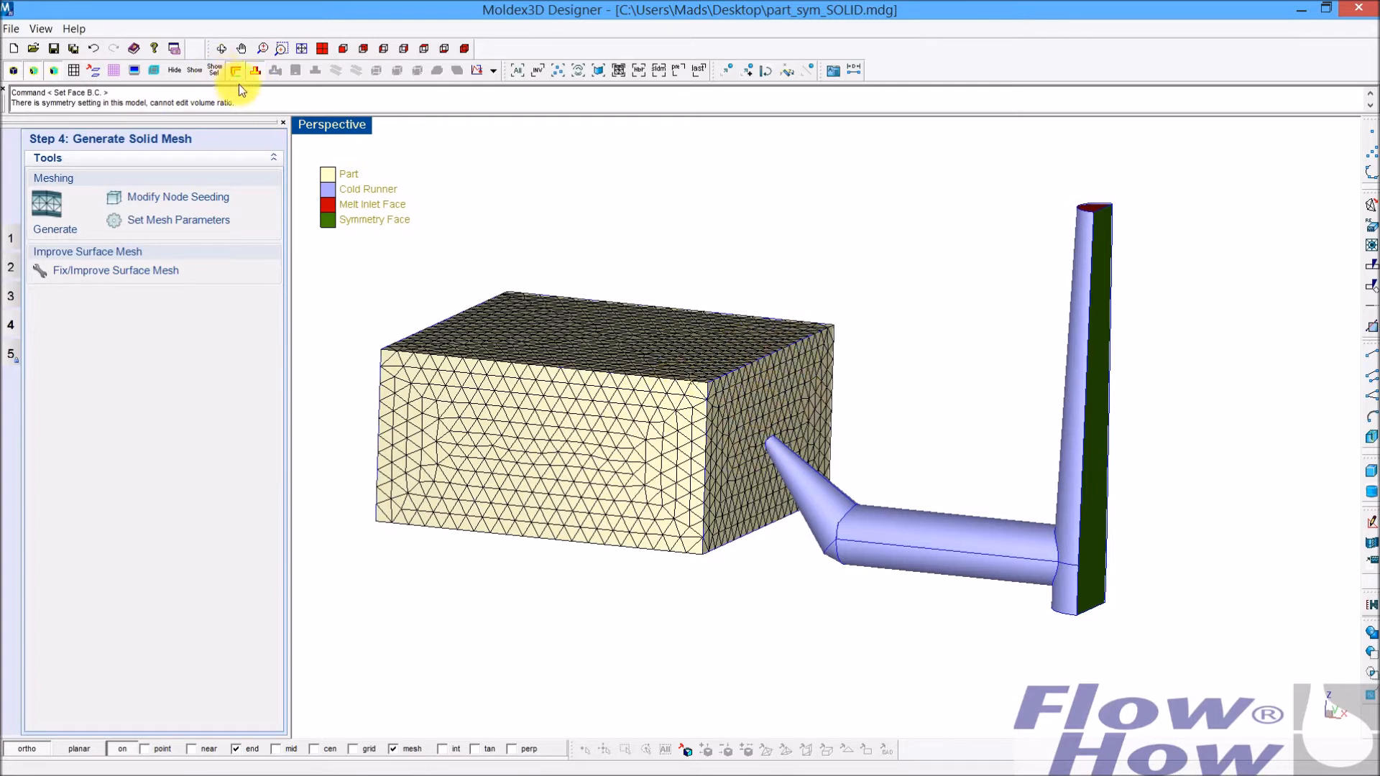
{"action": "left_click", "coordinate": [256, 70]}
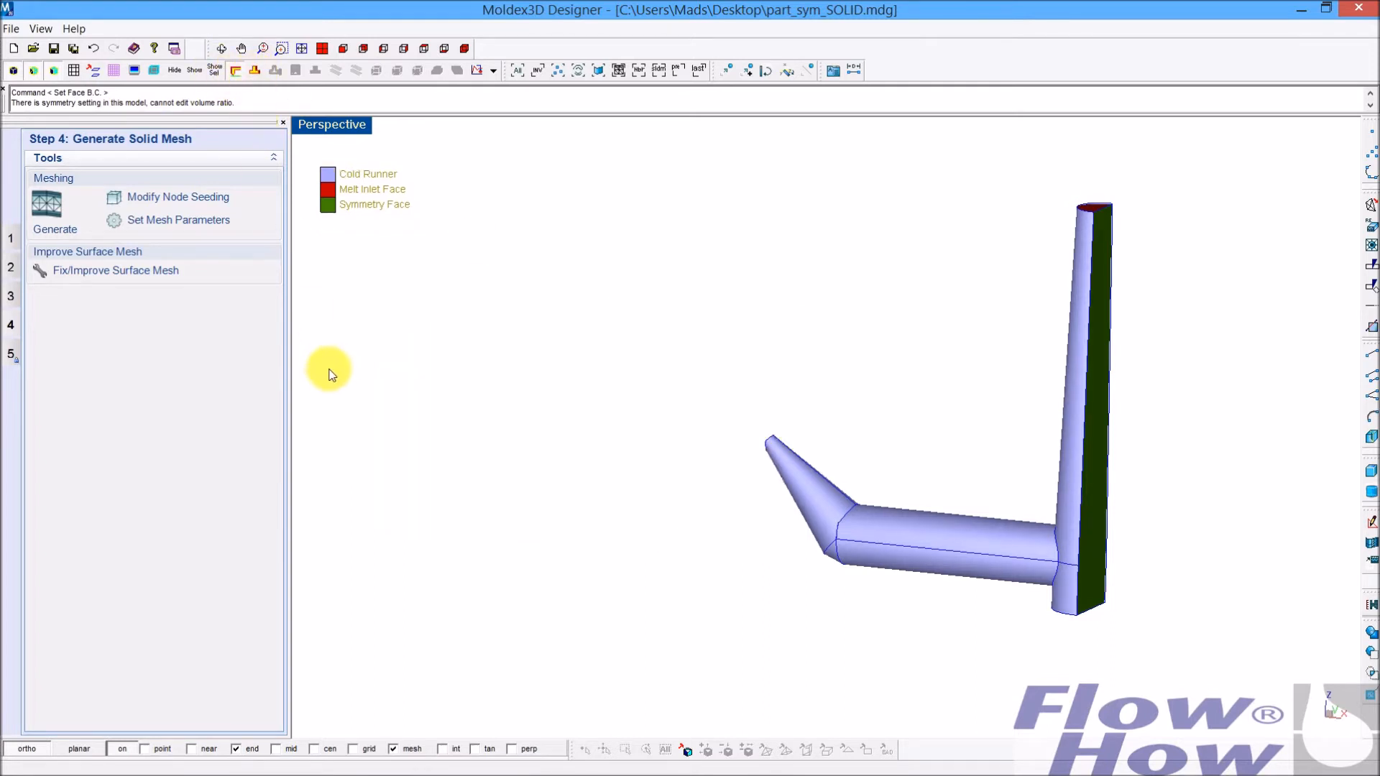
{"action": "left_click", "coordinate": [168, 198]}
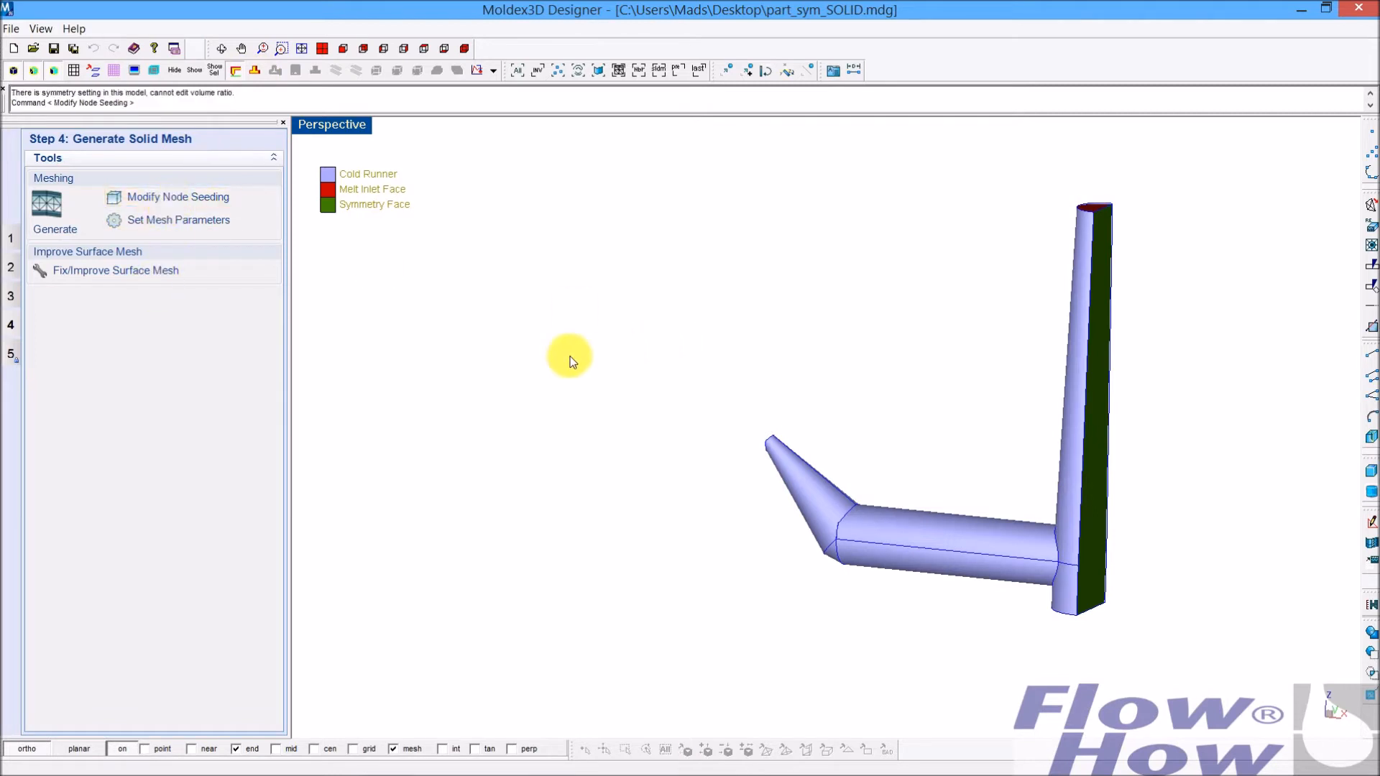
{"action": "left_click_drag", "start_coordinate": [144, 250], "coordinate": [95, 251]}
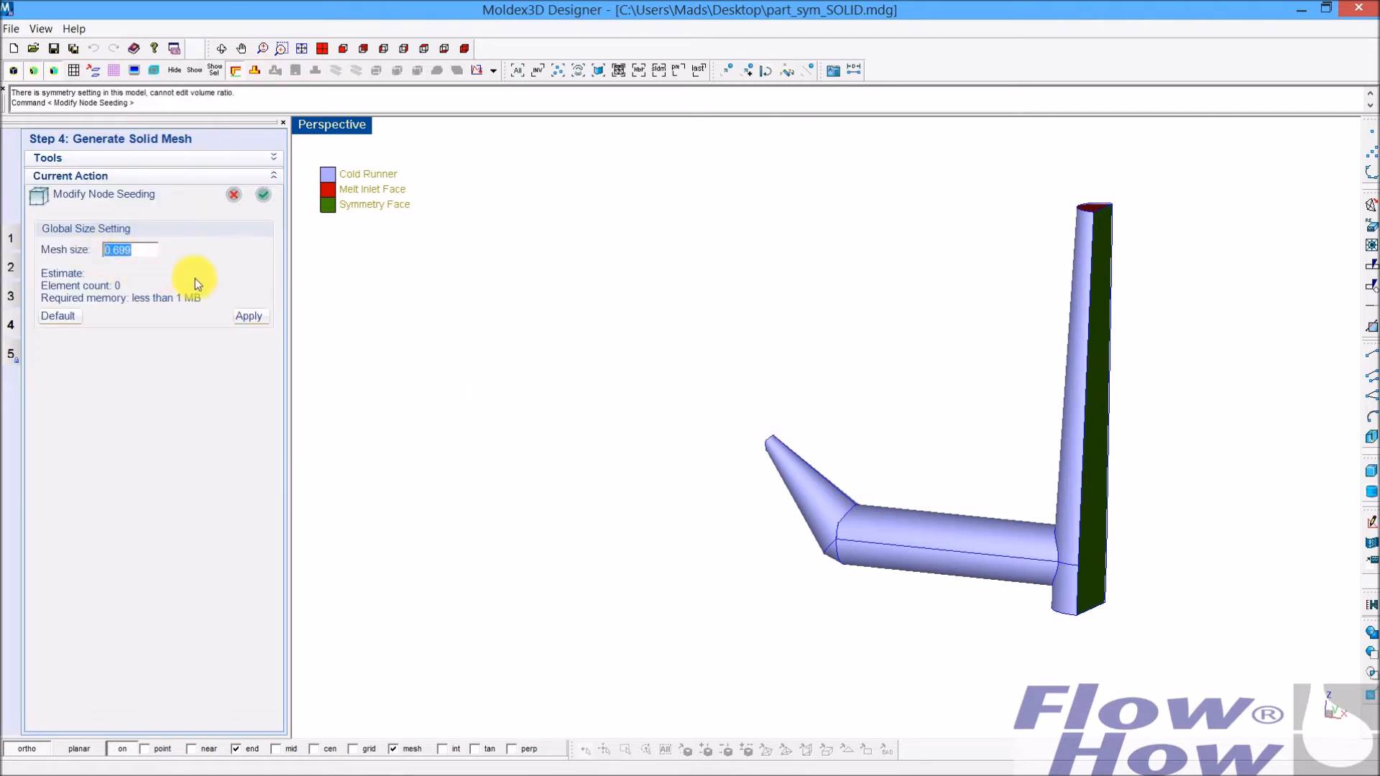
{"action": "key", "text": "BackSpace"}
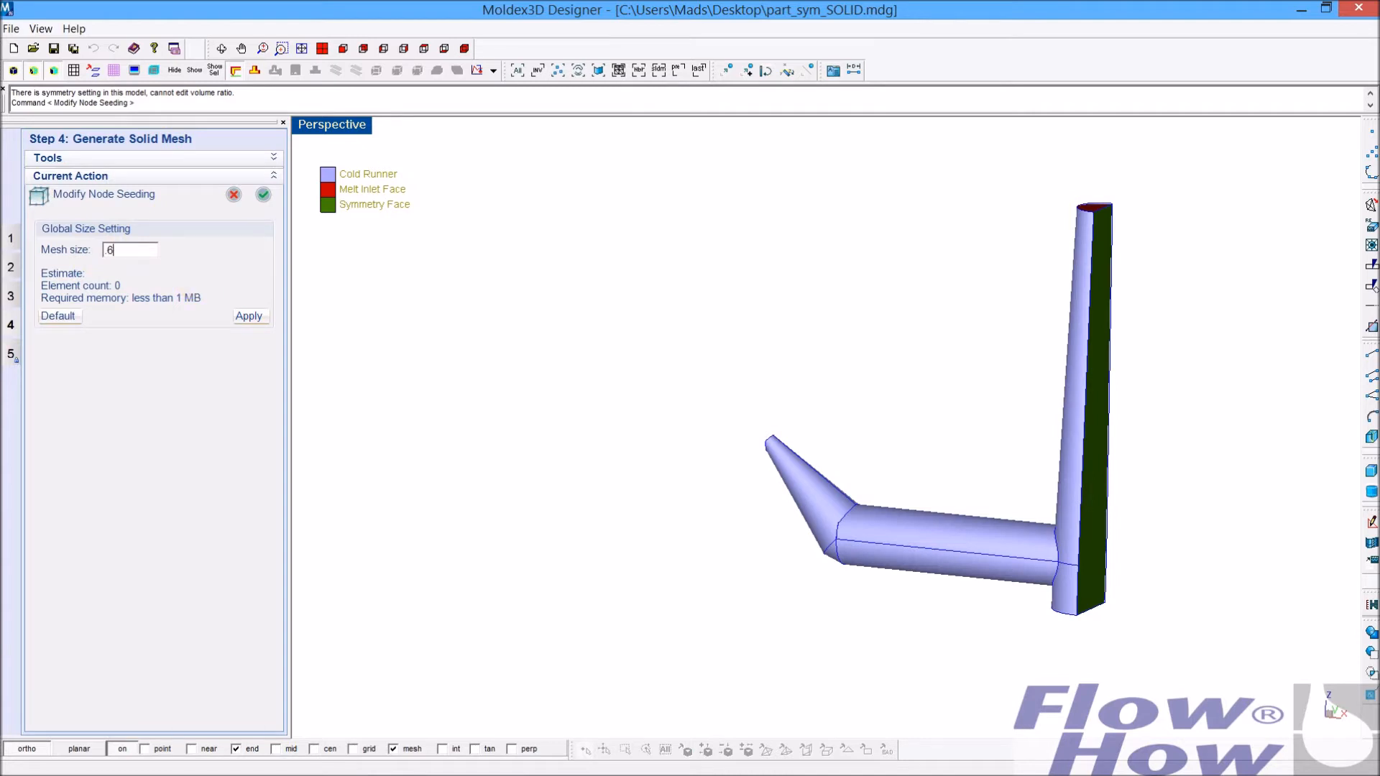
{"action": "left_click", "coordinate": [248, 316]}
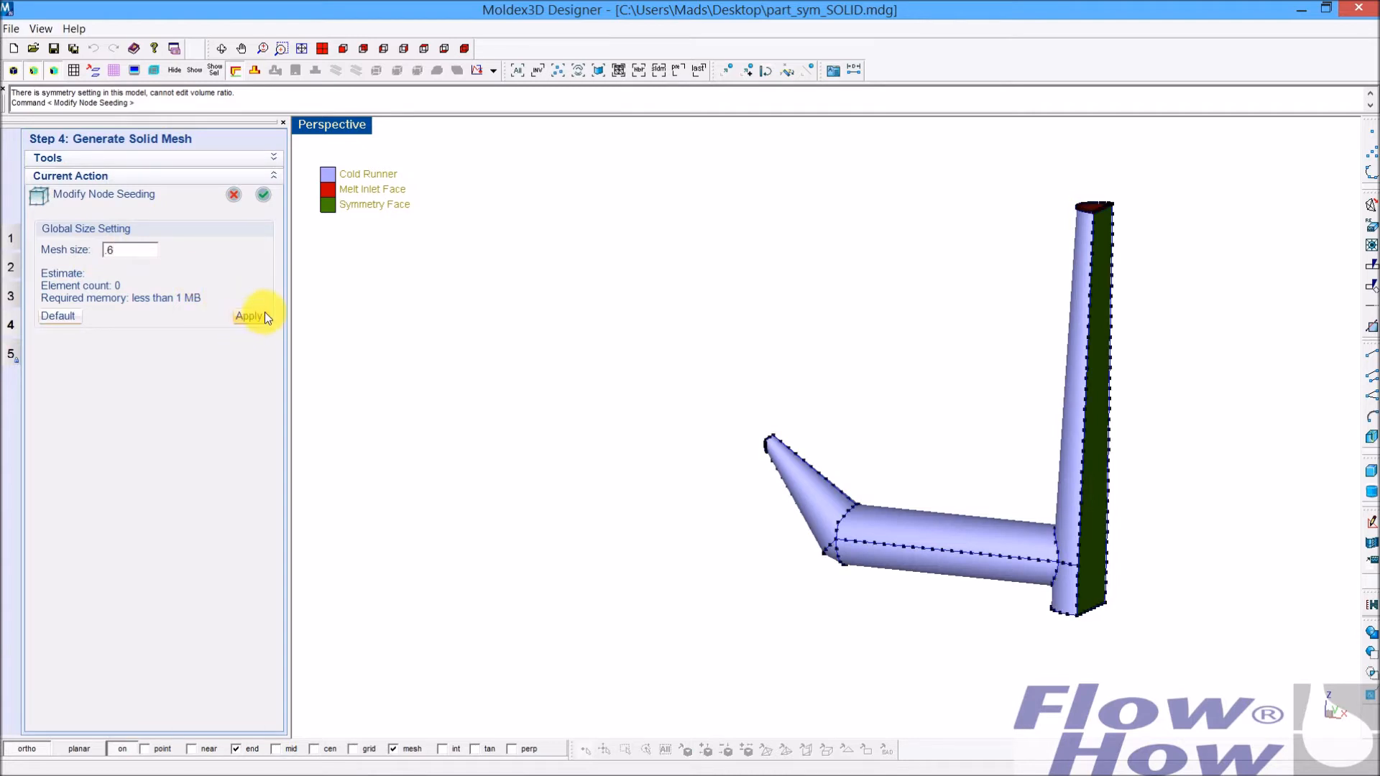
{"action": "middle_click_drag", "start_coordinate": [885, 511], "coordinate": [1071, 232]}
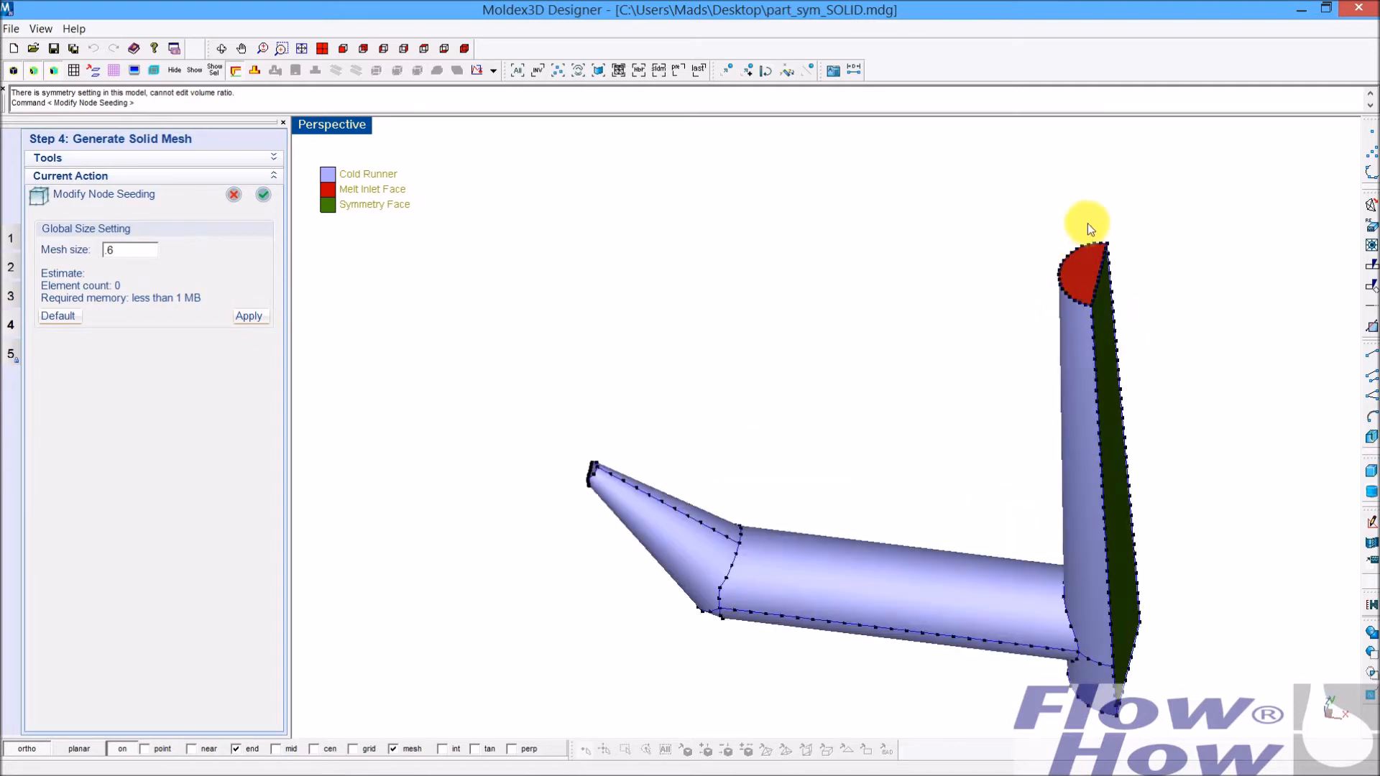
{"action": "middle_click_drag", "start_coordinate": [1080, 308], "coordinate": [780, 459]}
{"action": "scroll", "coordinate": [563, 485], "scroll_direction": "up", "scroll_amount": 5}
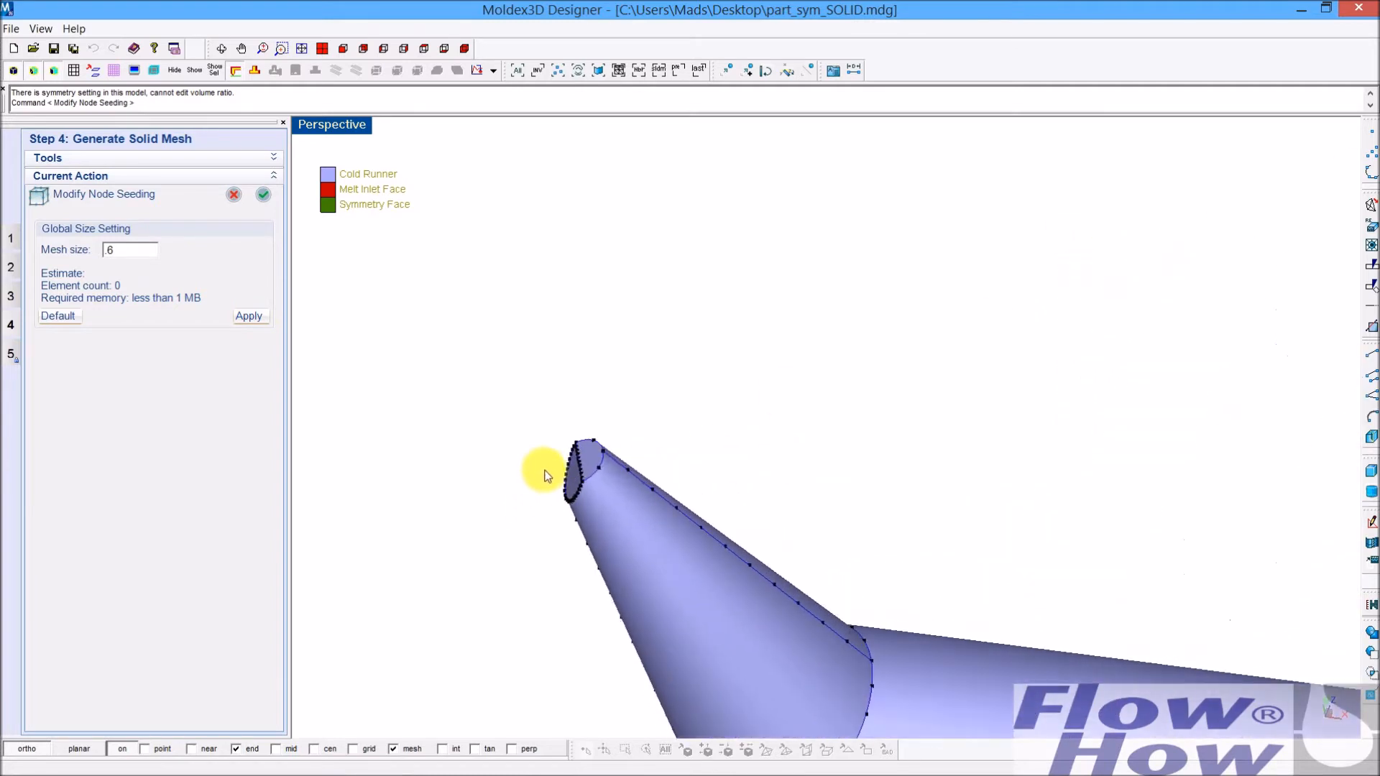
{"action": "scroll", "coordinate": [578, 481], "scroll_direction": "down", "scroll_amount": 5}
{"action": "middle_click_drag", "start_coordinate": [963, 438], "coordinate": [823, 462]}
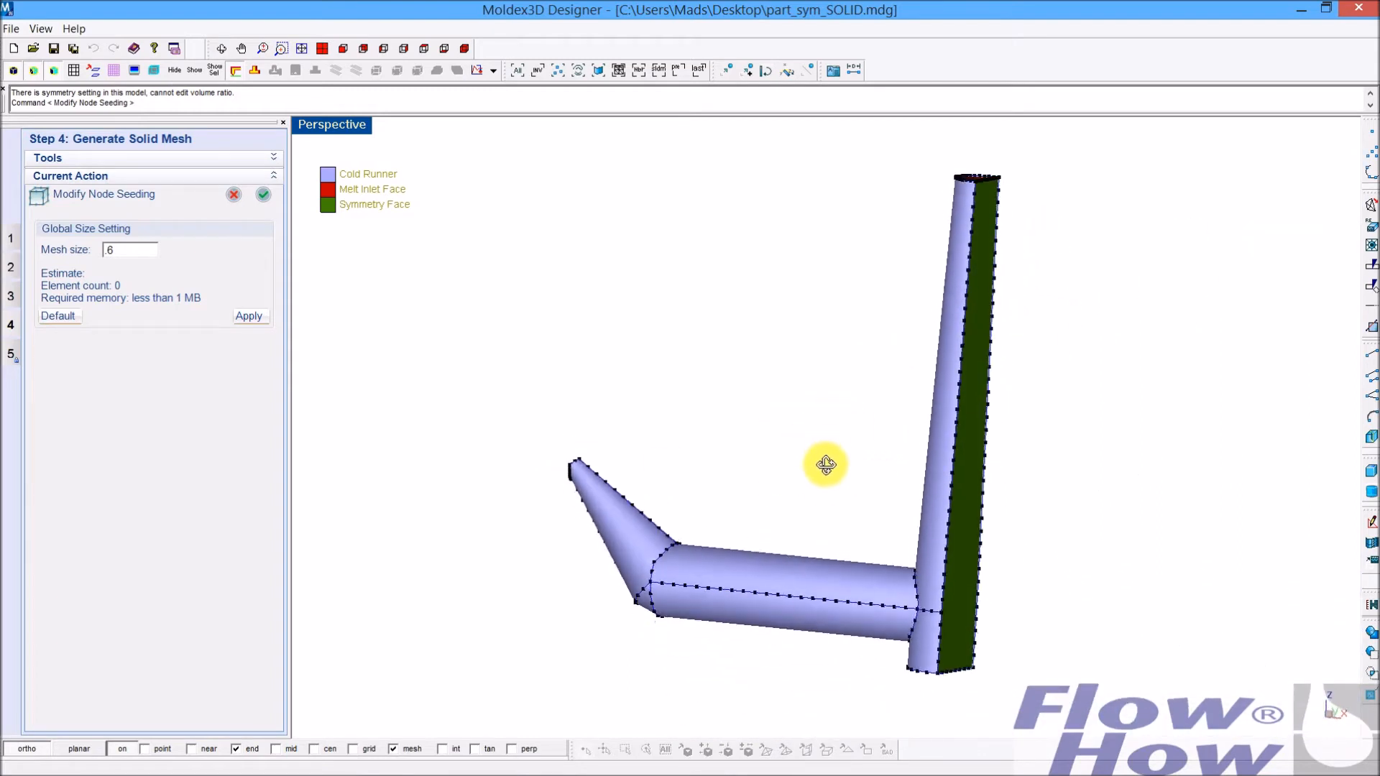
Step: Accept the node seeding and generate the surface mesh for the part and runner
{"action": "left_click", "coordinate": [263, 194]}
{"action": "left_click", "coordinate": [263, 194]}
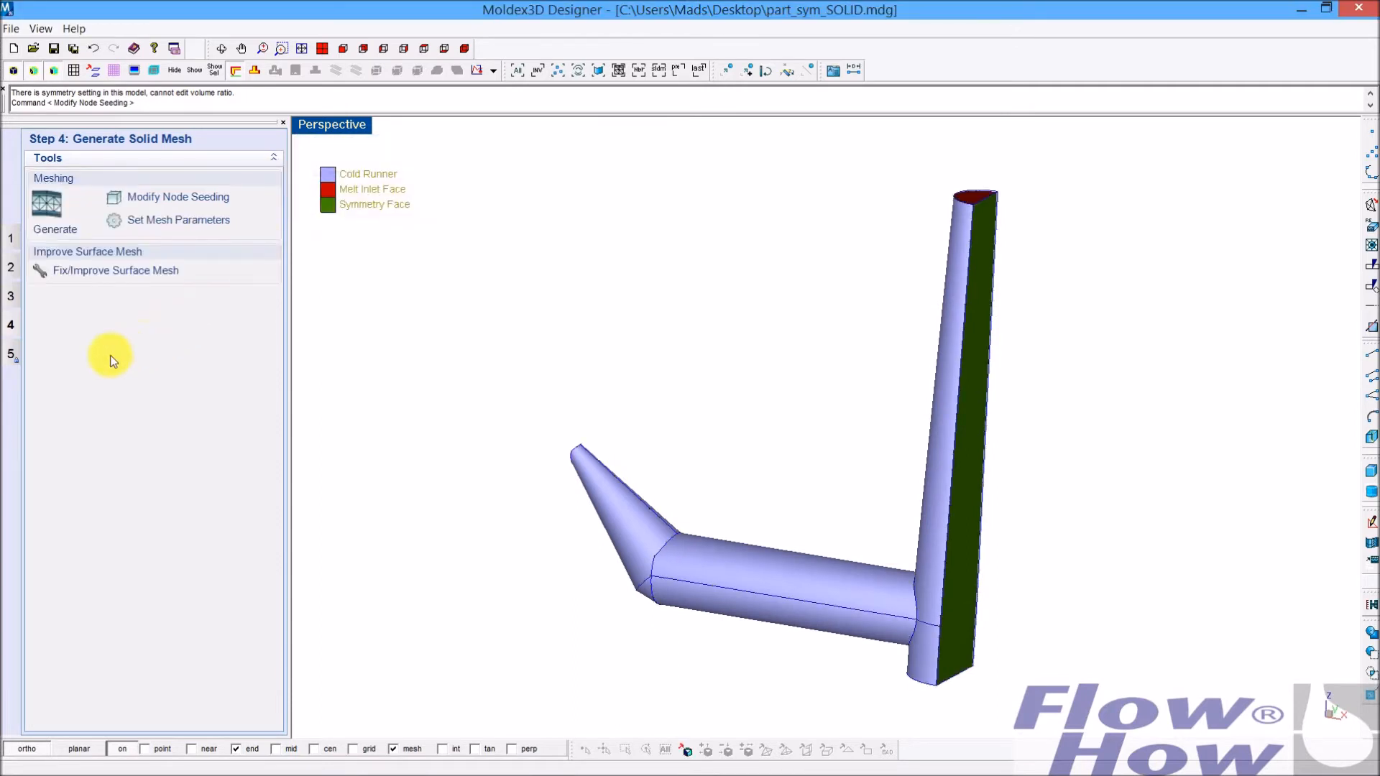
{"action": "left_click", "coordinate": [56, 215]}
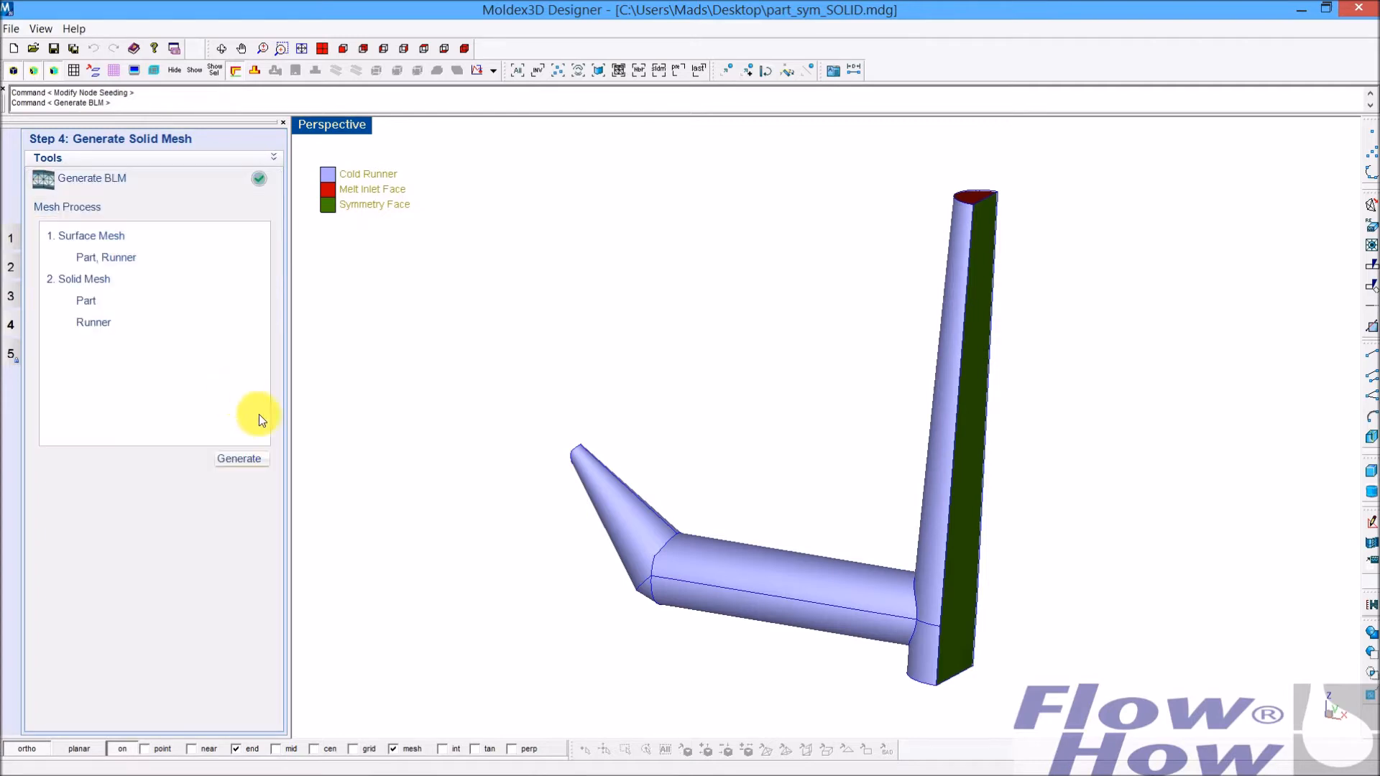
{"action": "left_click", "coordinate": [234, 459]}
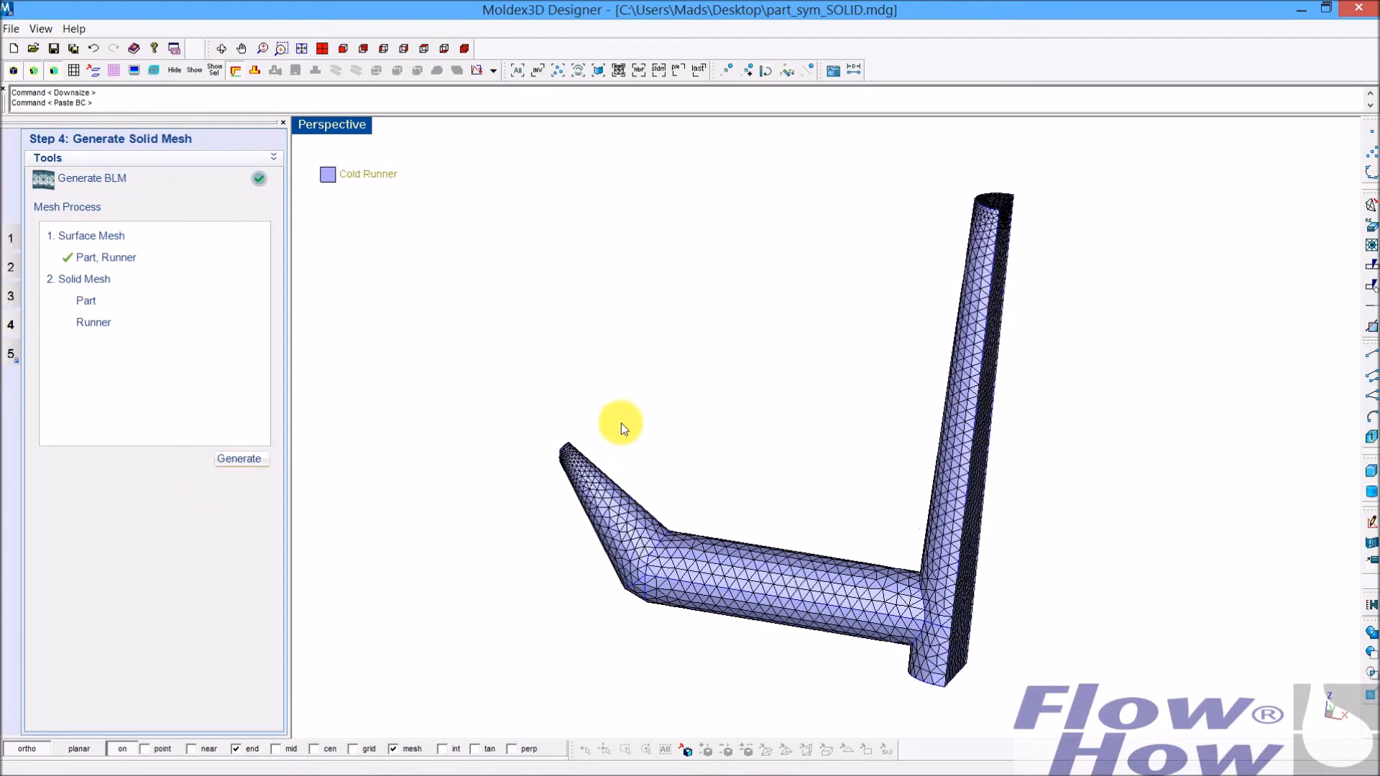
Step: Show the hidden part, generate the solid mesh for the part and runner, and finish mesh generation
{"action": "left_click", "coordinate": [258, 69]}
{"action": "right_click_drag", "start_coordinate": [726, 495], "coordinate": [636, 493]}
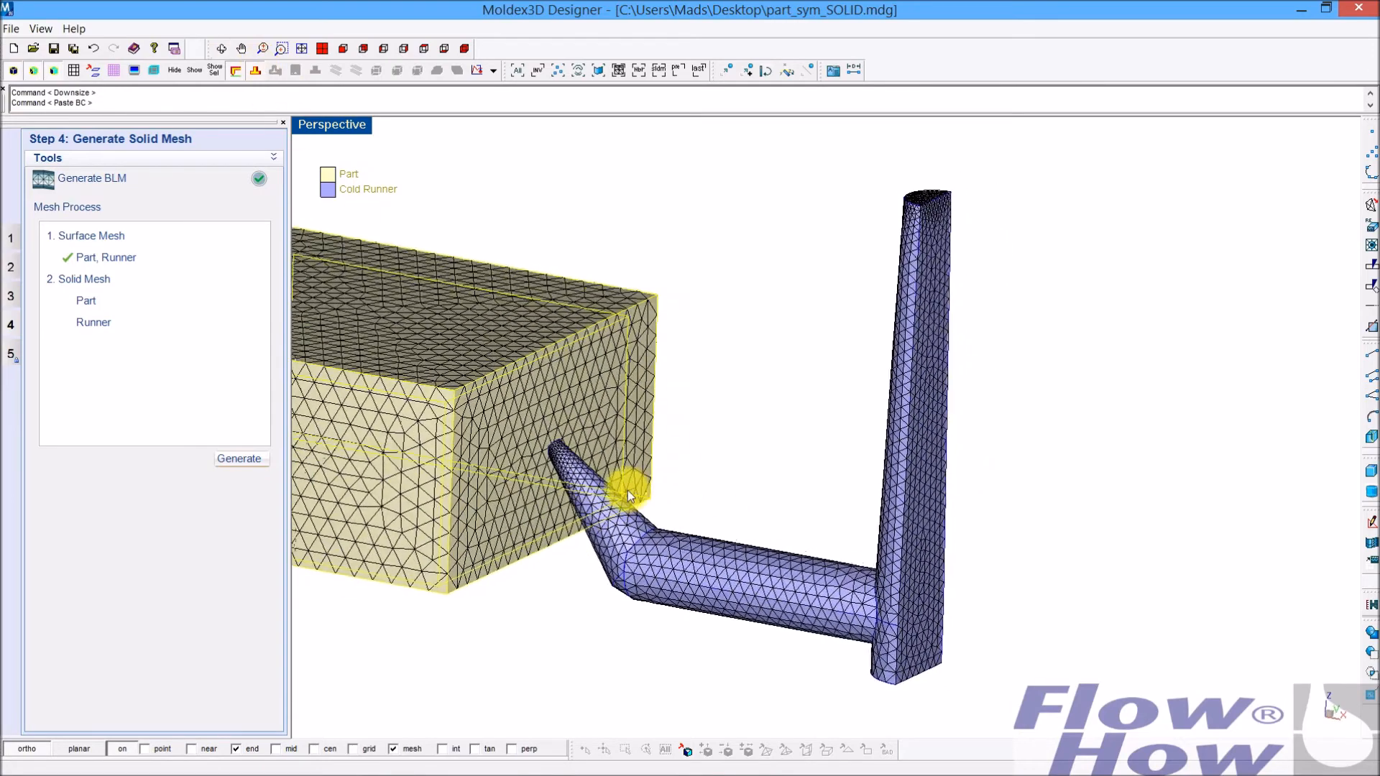
{"action": "left_click", "coordinate": [252, 465]}
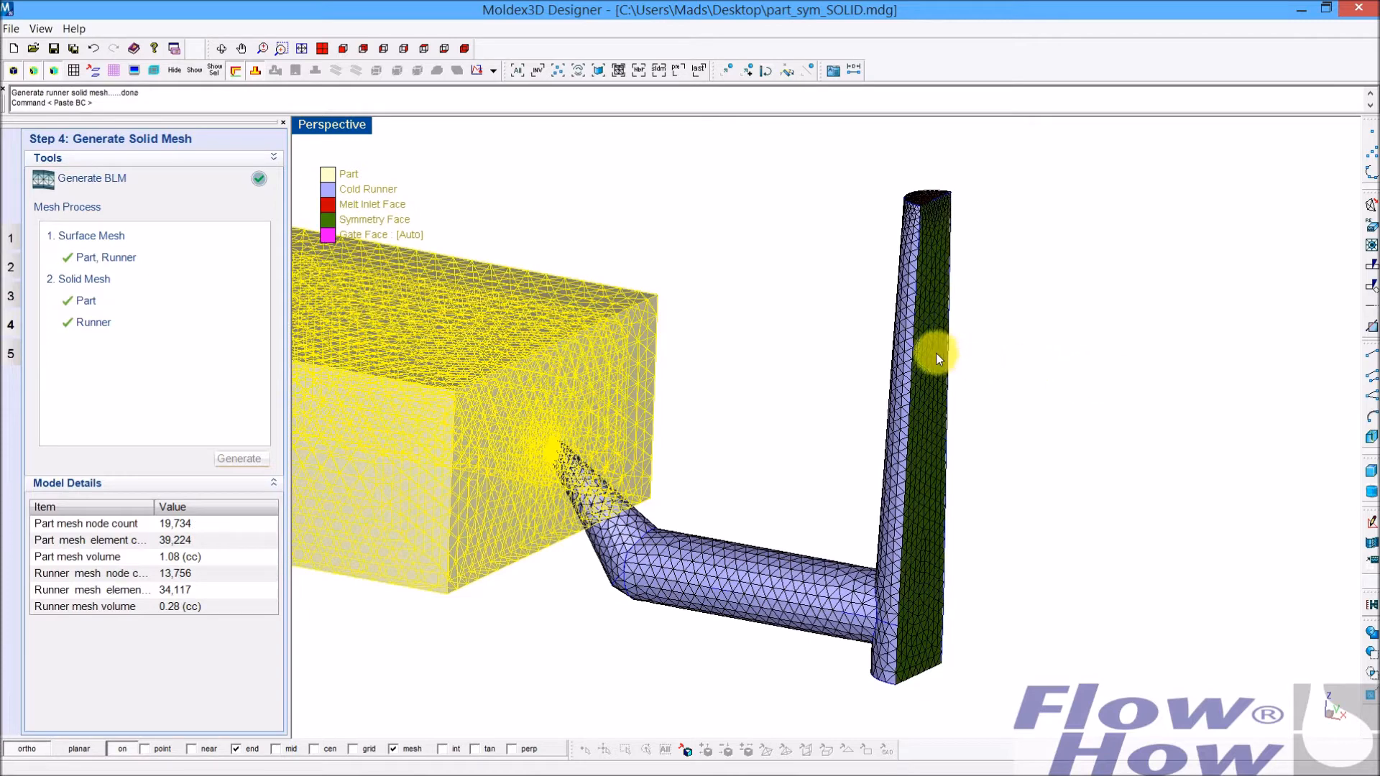
{"action": "left_click", "coordinate": [259, 188]}
{"action": "left_click", "coordinate": [696, 226]}
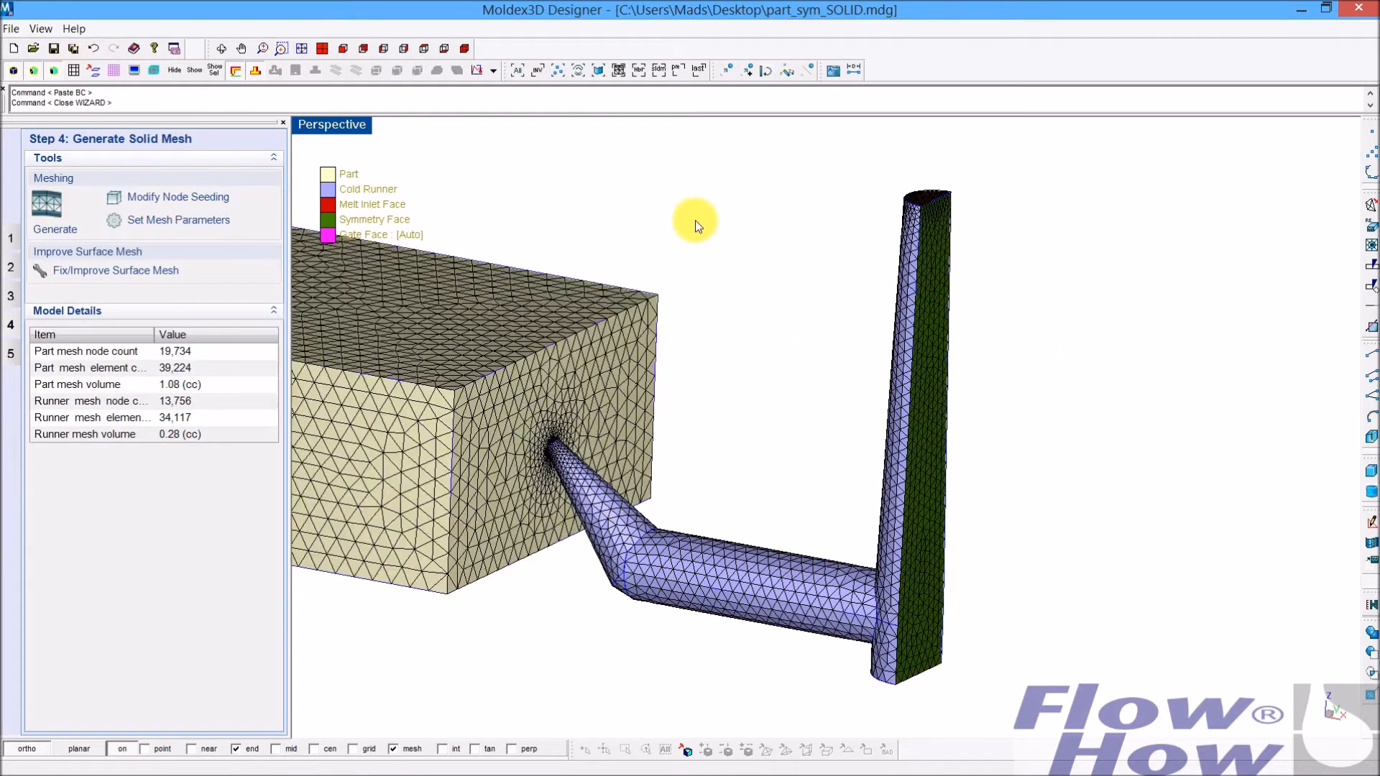
Step: Save the model and export the solid mesh to the desktop as part_sym_SOLID.mfe
{"action": "left_click", "coordinate": [53, 49]}
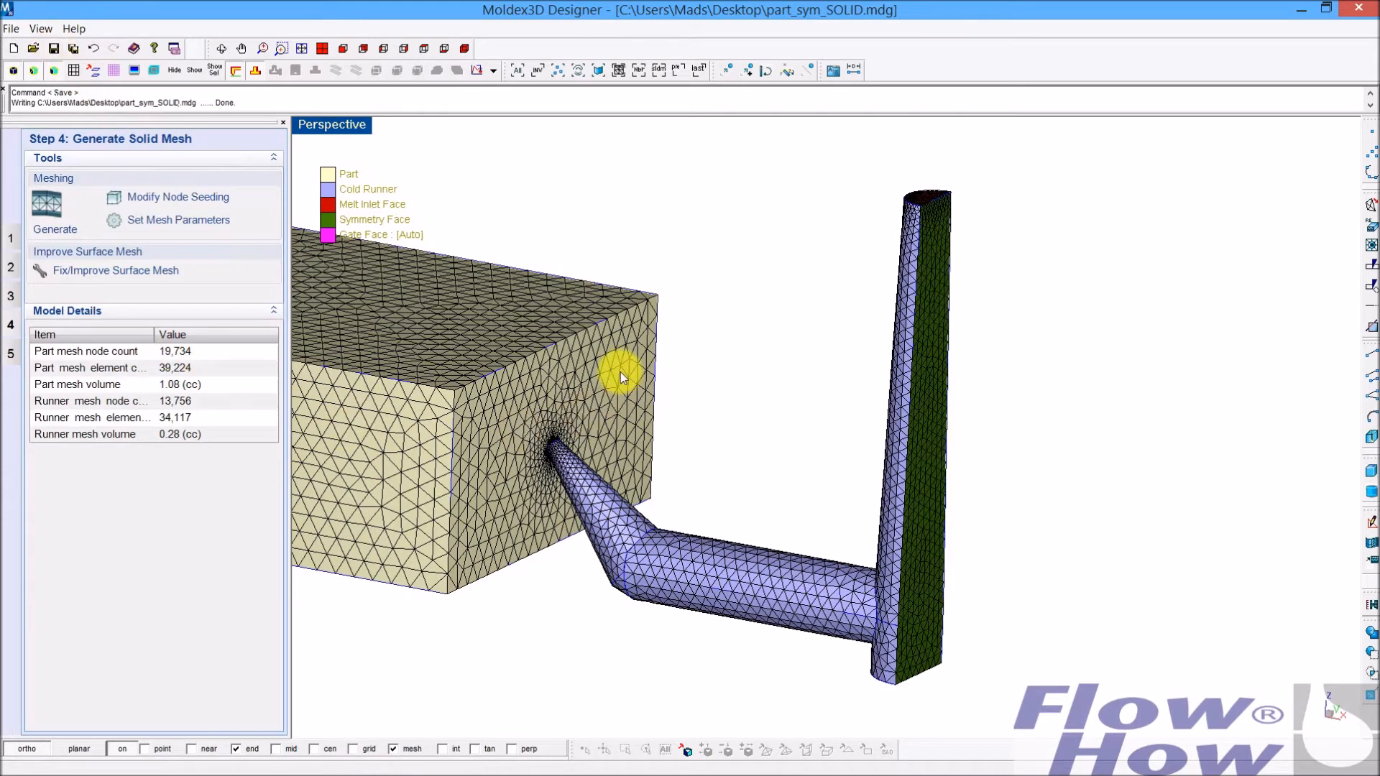
{"action": "left_click", "coordinate": [10, 354]}
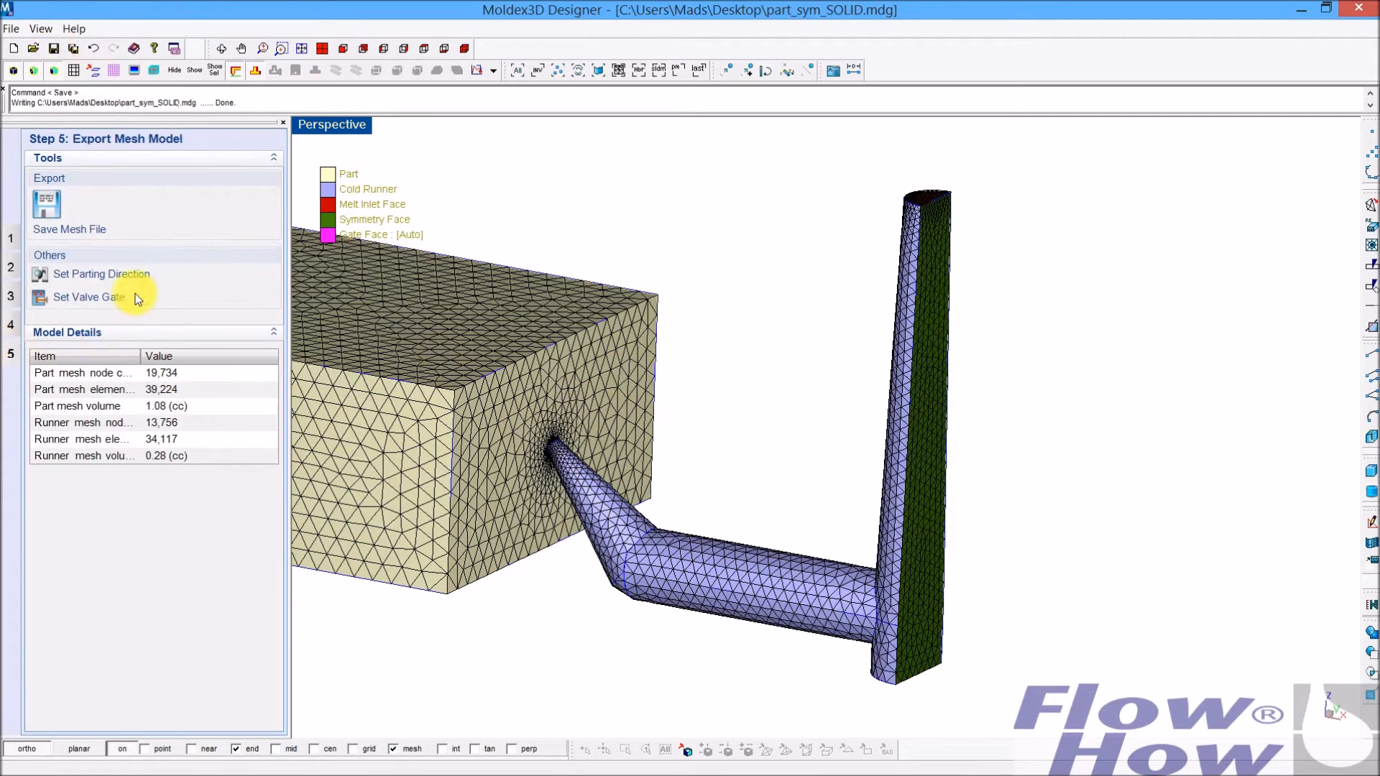
{"action": "left_click", "coordinate": [50, 212]}
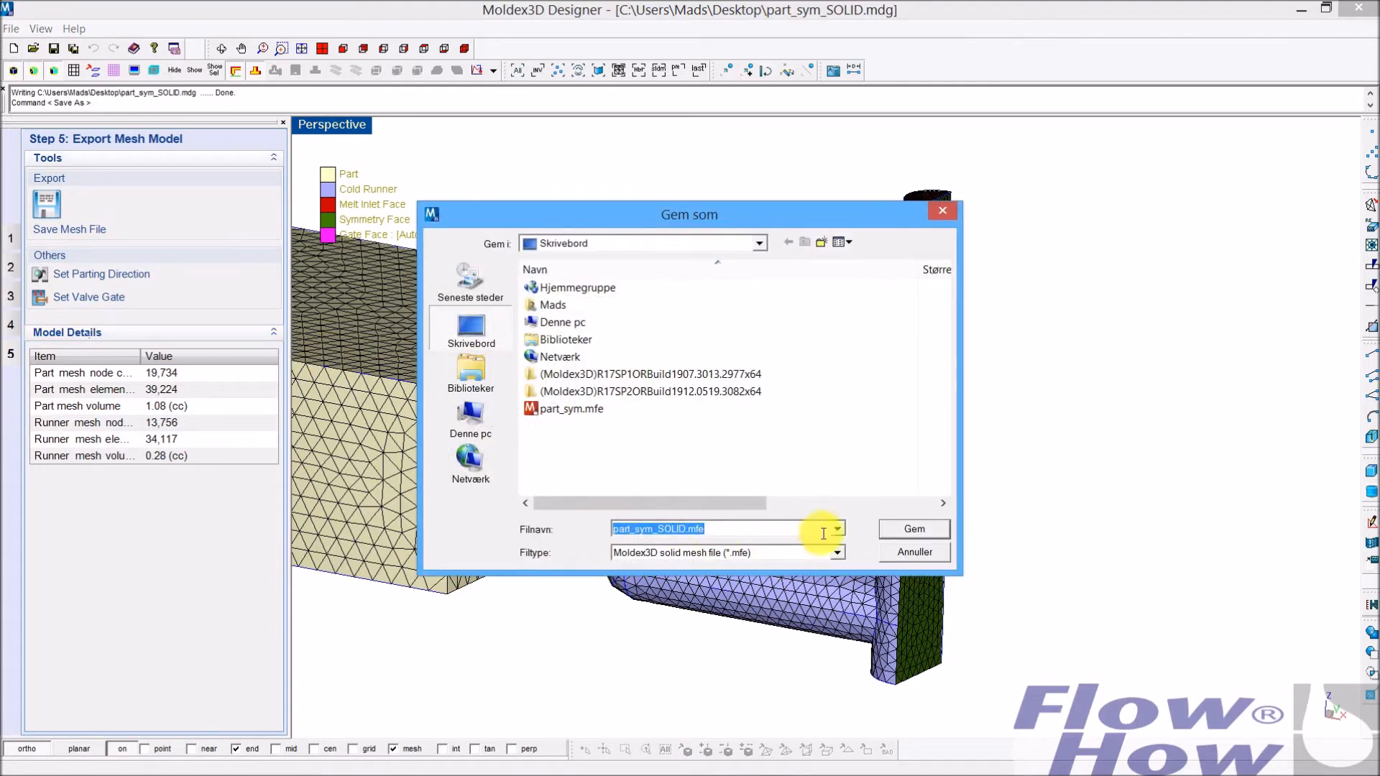
{"action": "left_click", "coordinate": [926, 530]}
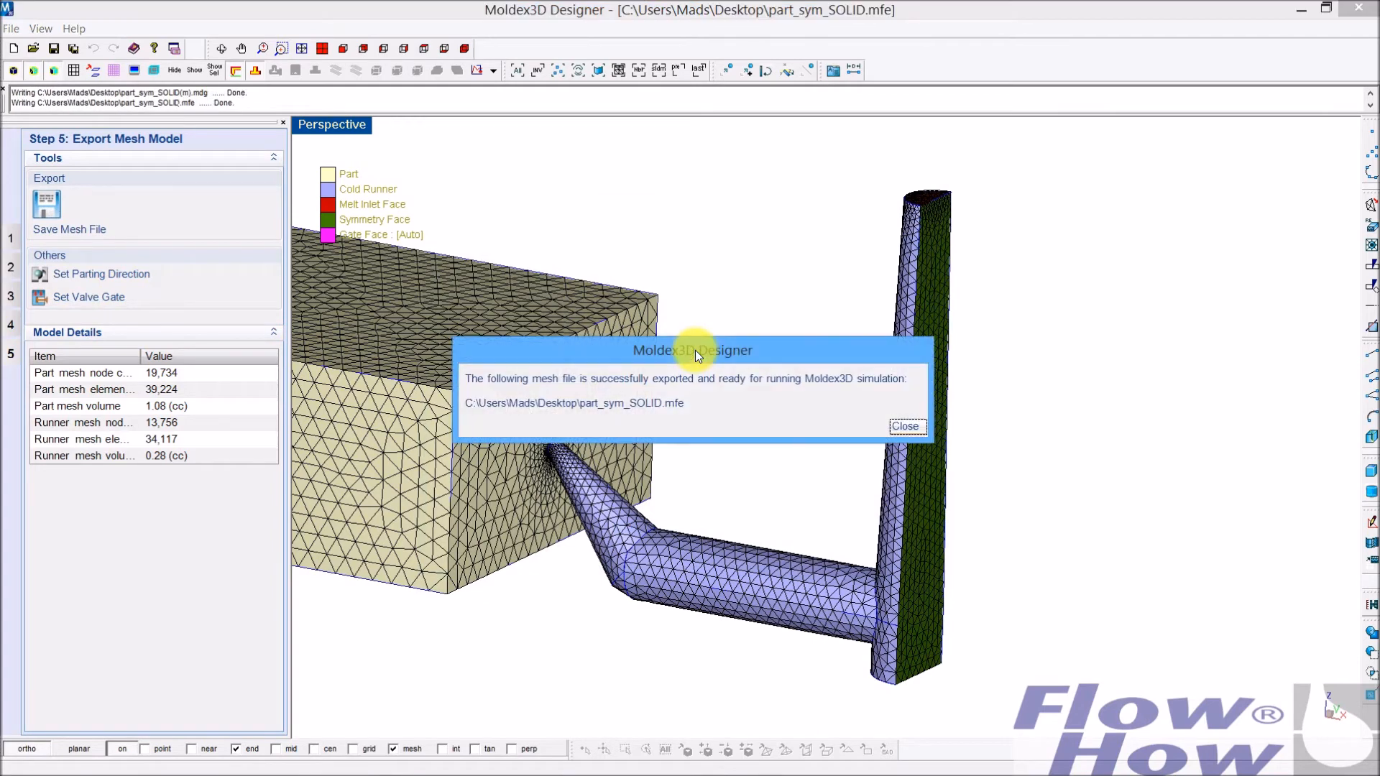
{"action": "left_click", "coordinate": [918, 426]}
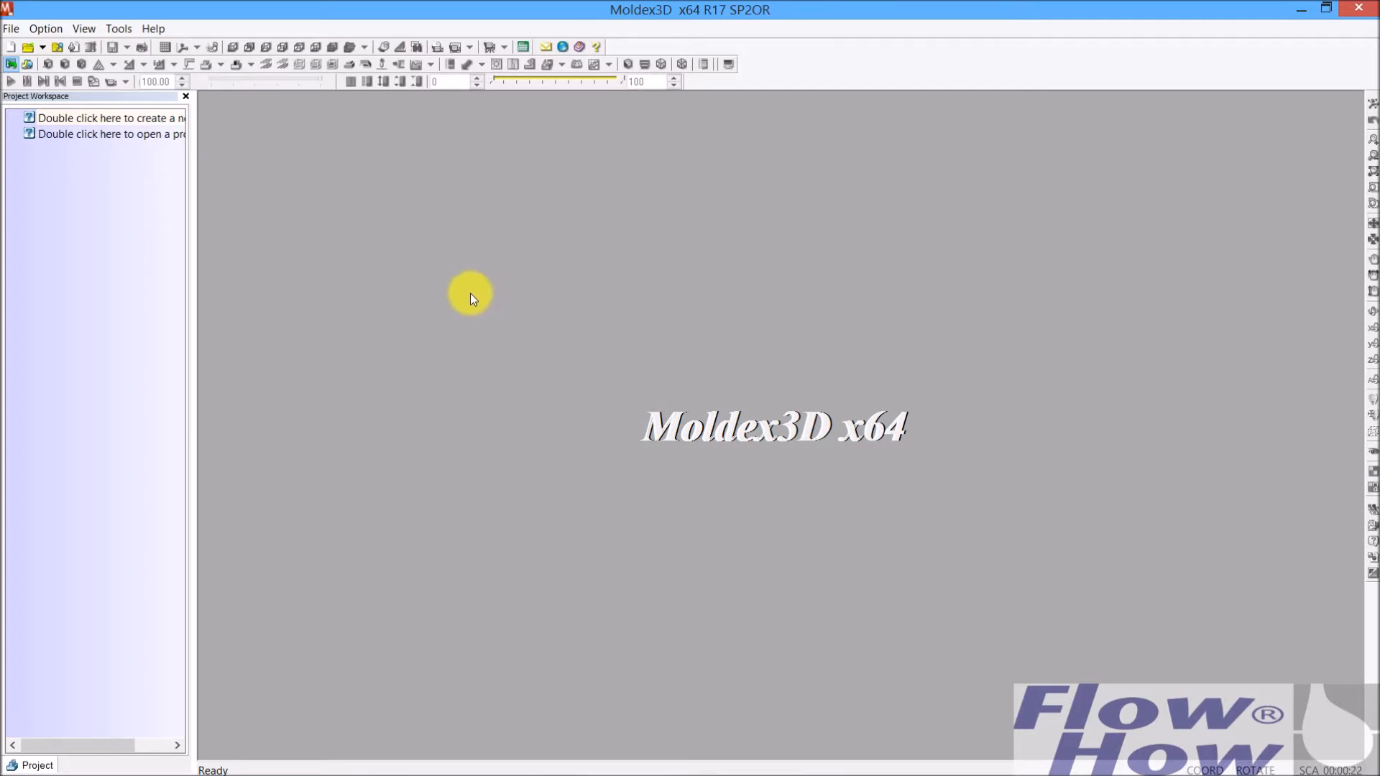
Step: In Moldex3D, create a new project named Symmetry_R17, overwriting the existing project of the same name
{"action": "left_click", "coordinate": [29, 47]}
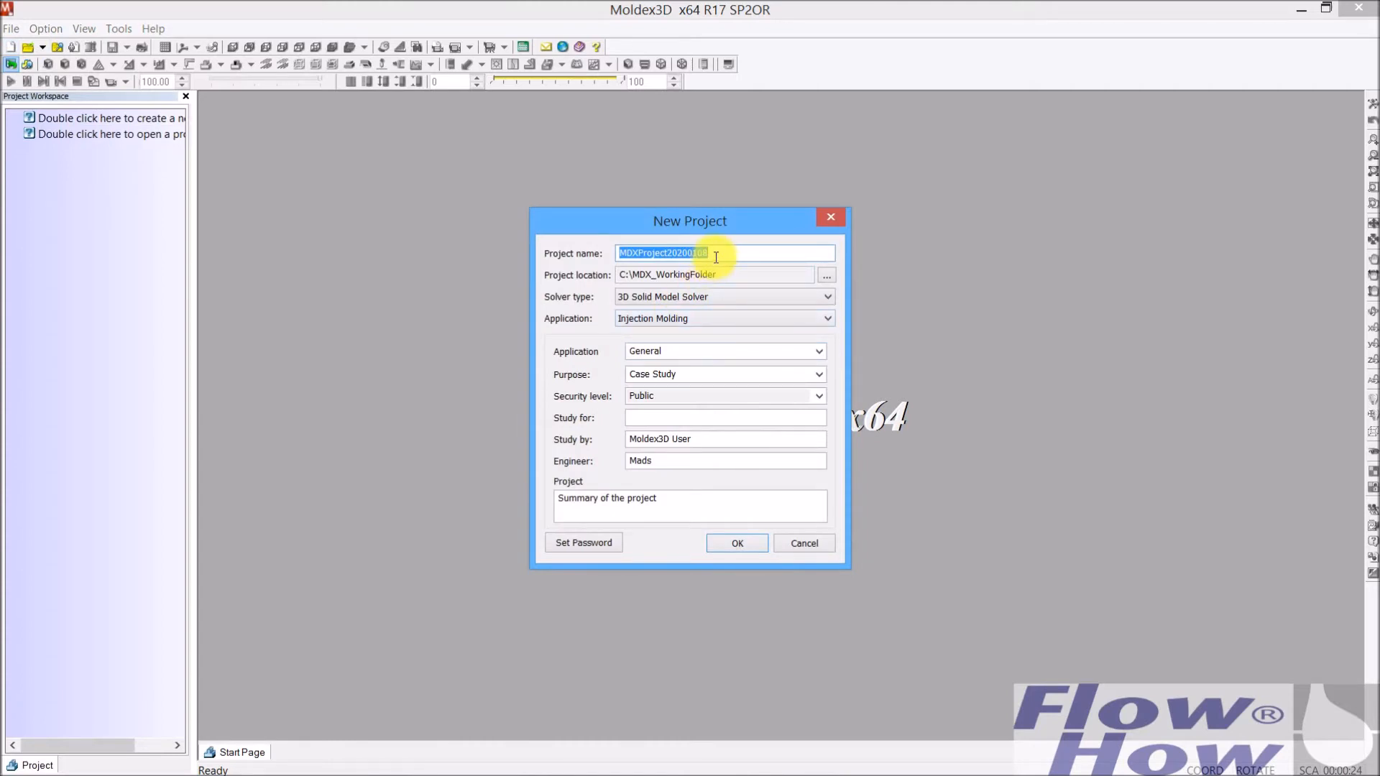
{"action": "type", "text": "Symmetry_R17"}
{"action": "key", "text": "Return"}
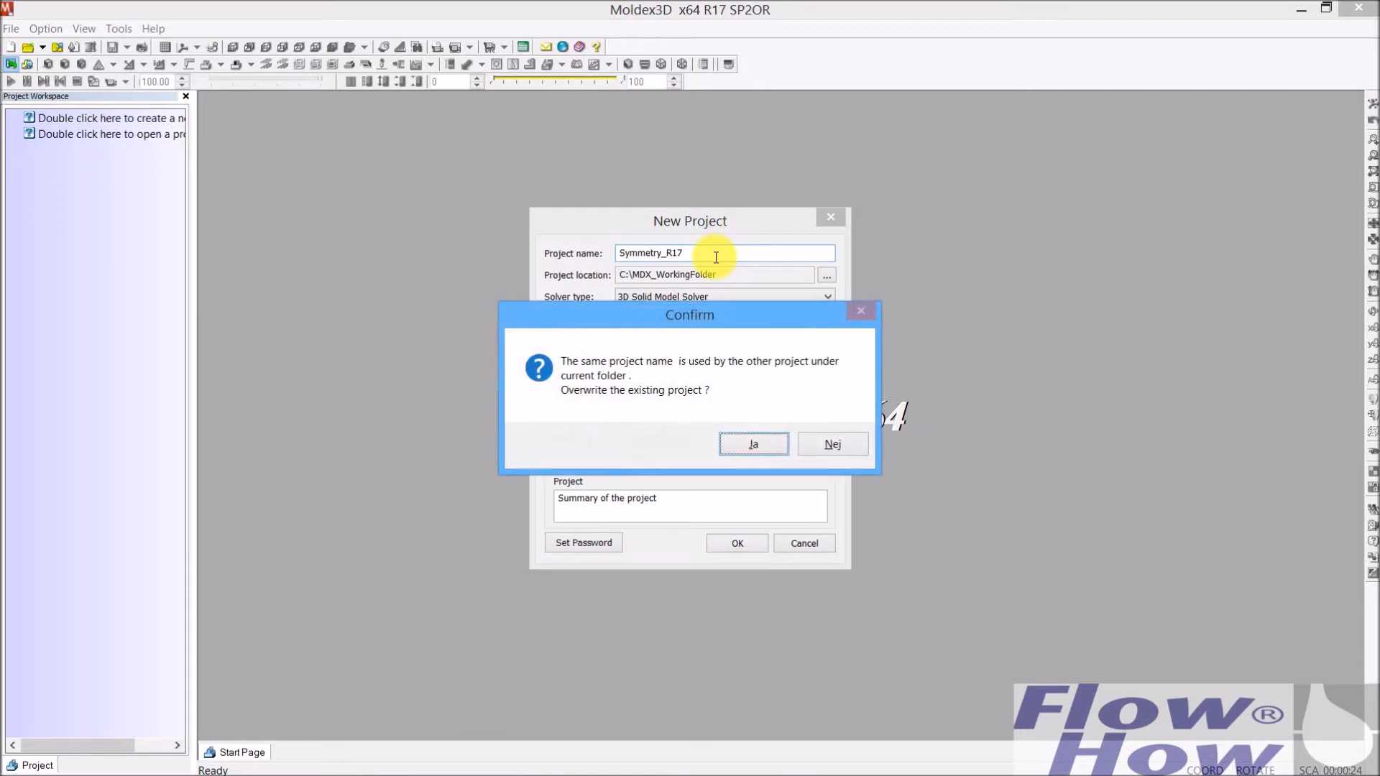
{"action": "left_click", "coordinate": [740, 440]}
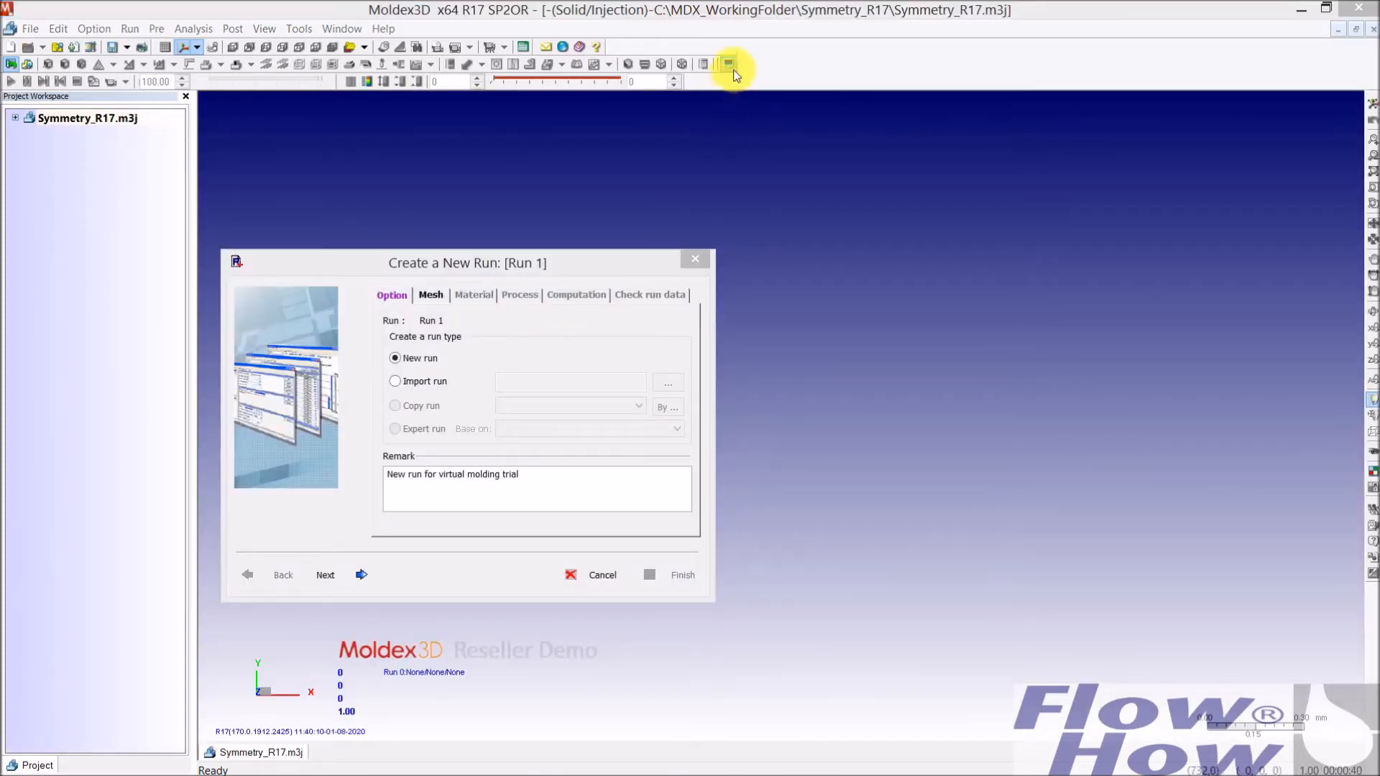
Step: Switch the display background to white and load part_sym.mfe from the desktop as the mesh of Run 1
{"action": "left_click", "coordinate": [728, 64]}
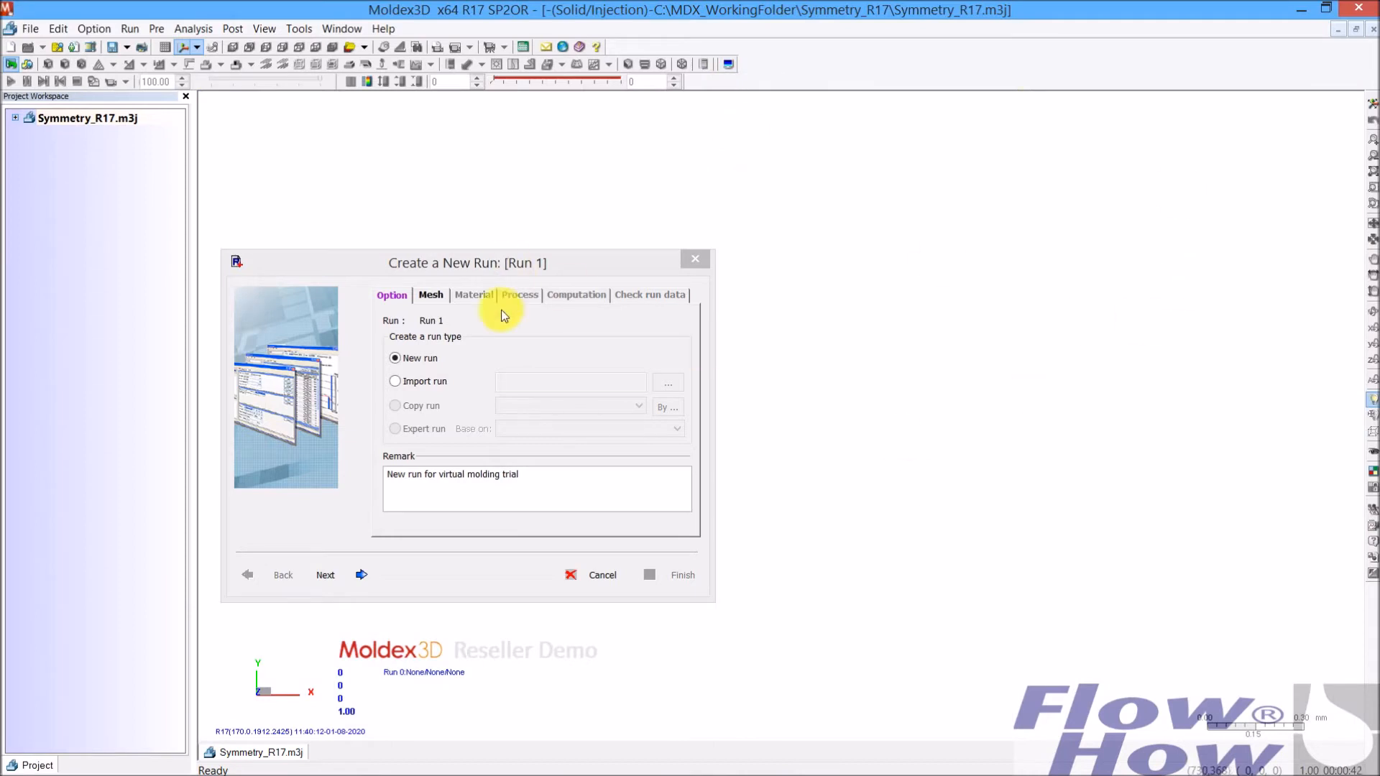
{"action": "left_click", "coordinate": [431, 295]}
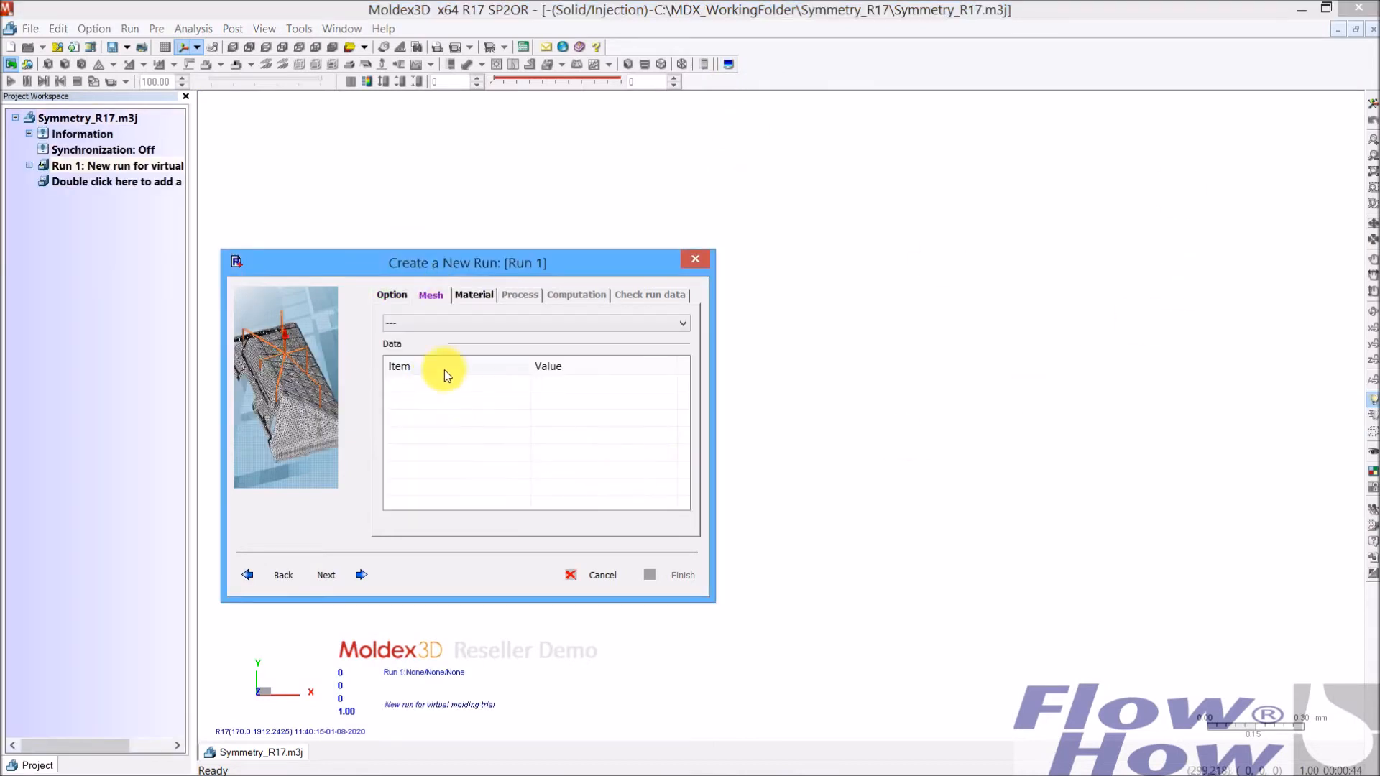
{"action": "left_click", "coordinate": [450, 325]}
{"action": "left_click", "coordinate": [489, 347]}
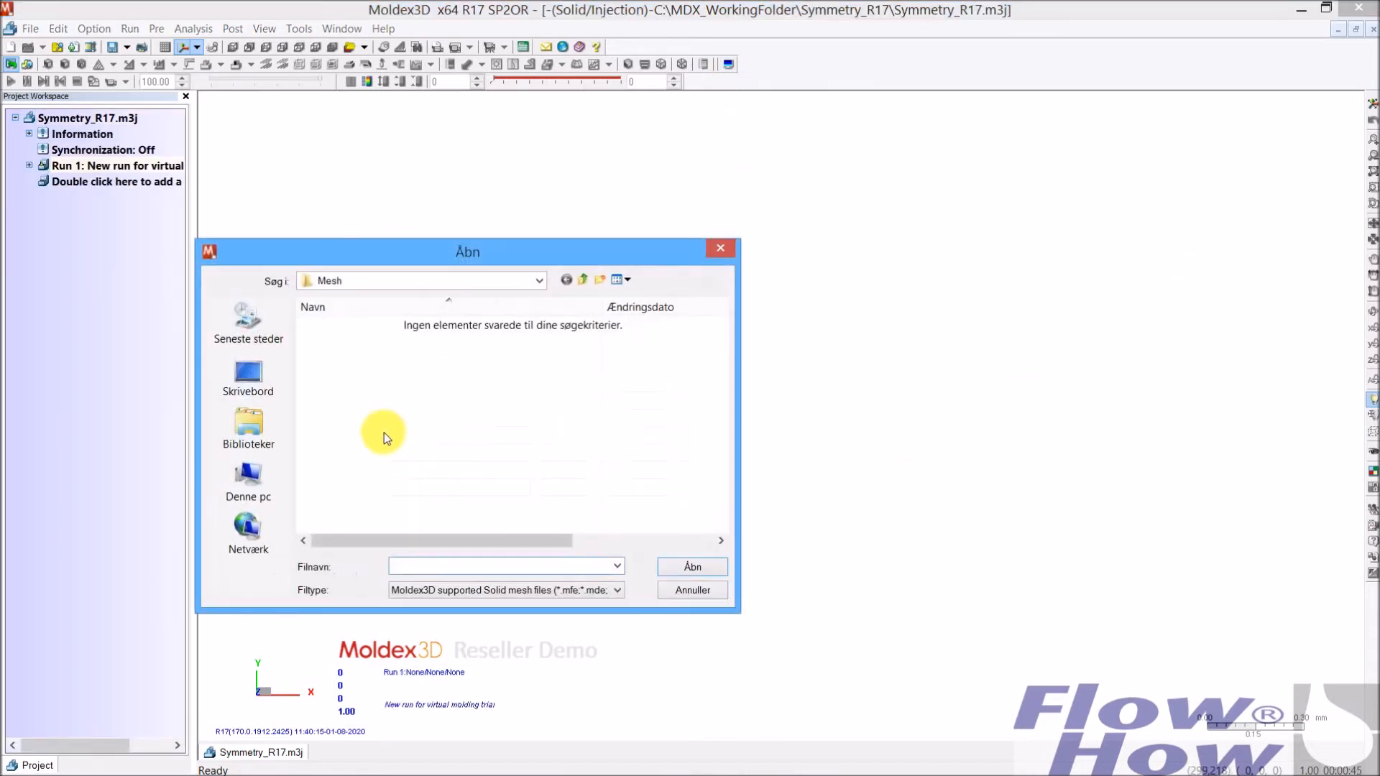
{"action": "left_click", "coordinate": [248, 377]}
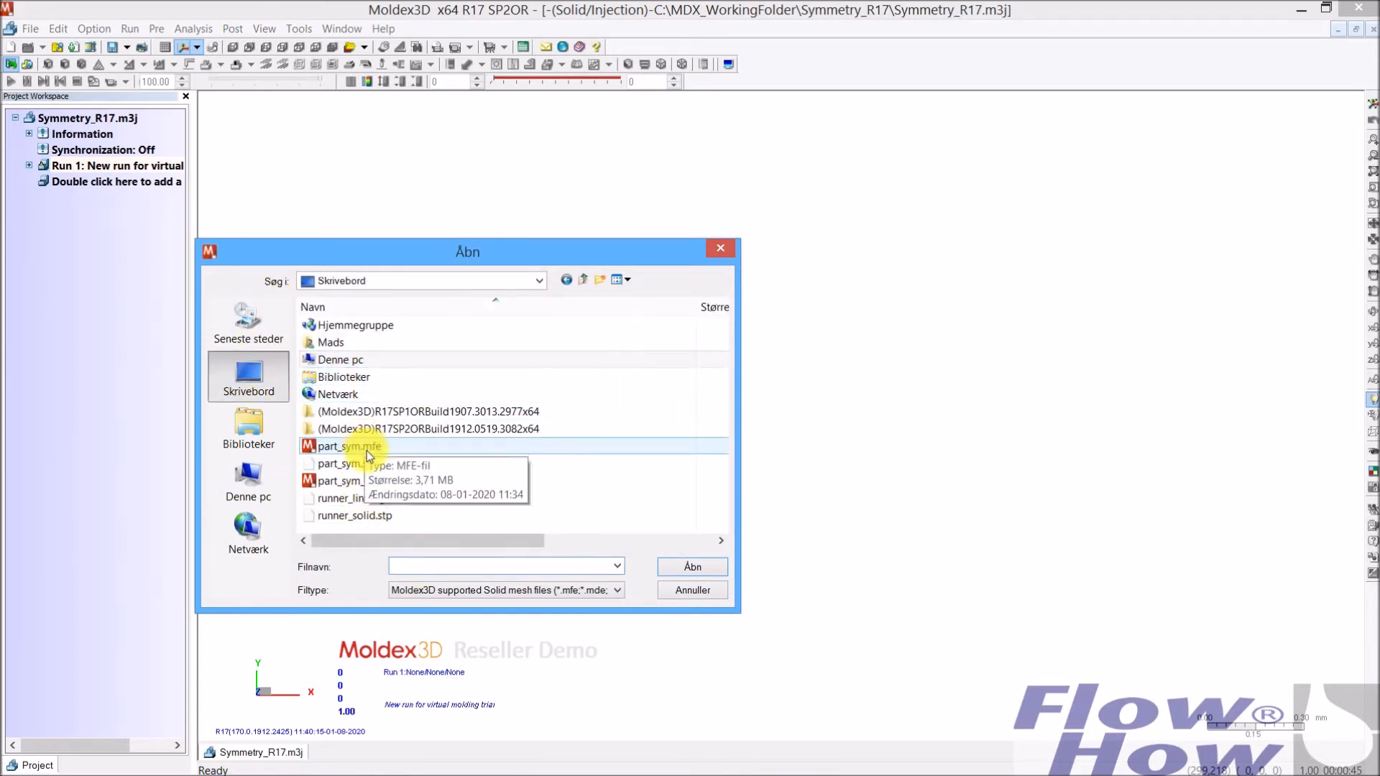
{"action": "left_click", "coordinate": [359, 446]}
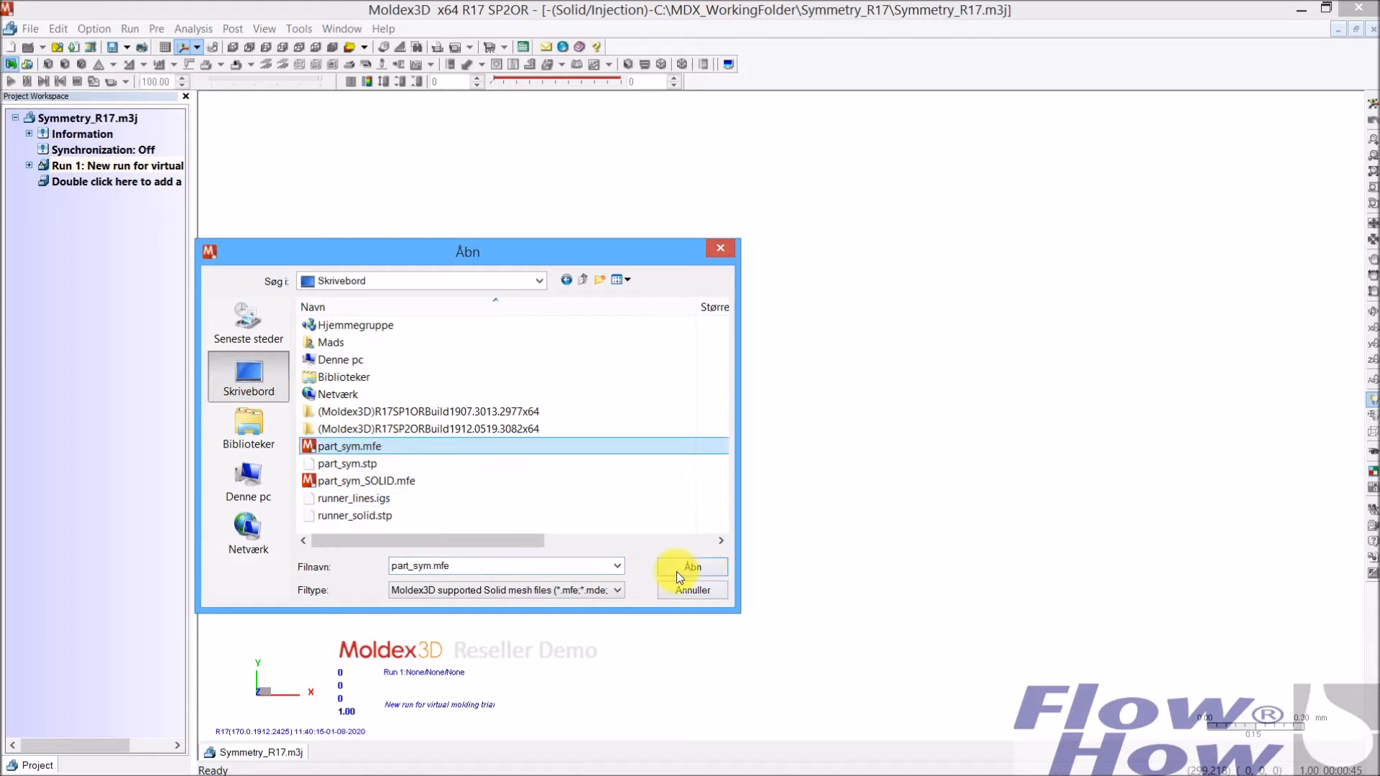
{"action": "left_click", "coordinate": [694, 567]}
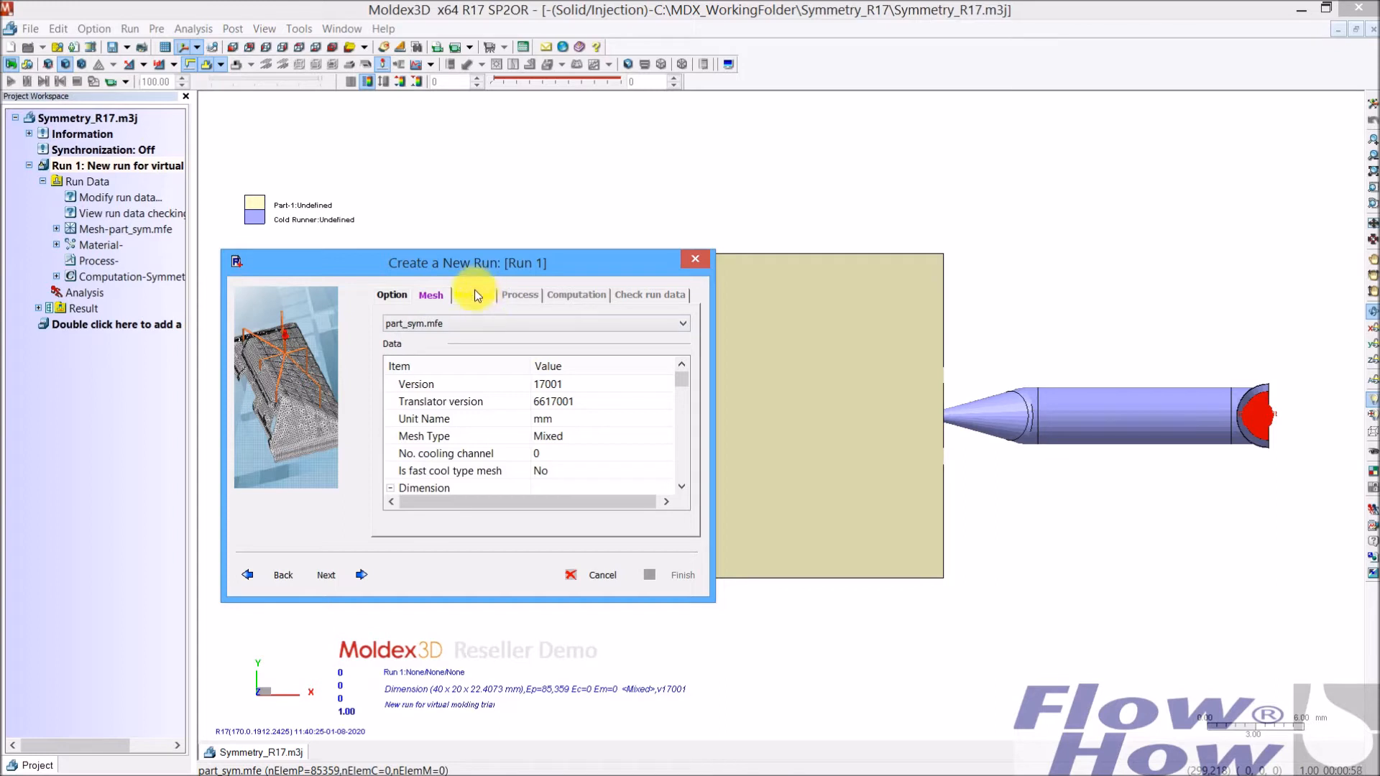
Step: Add the ABS grade Terluran GP-22 by Styrolution from the Moldex3D Bank as the part material, without adding it to the user bank
{"action": "left_click", "coordinate": [475, 295]}
{"action": "left_click", "coordinate": [628, 342]}
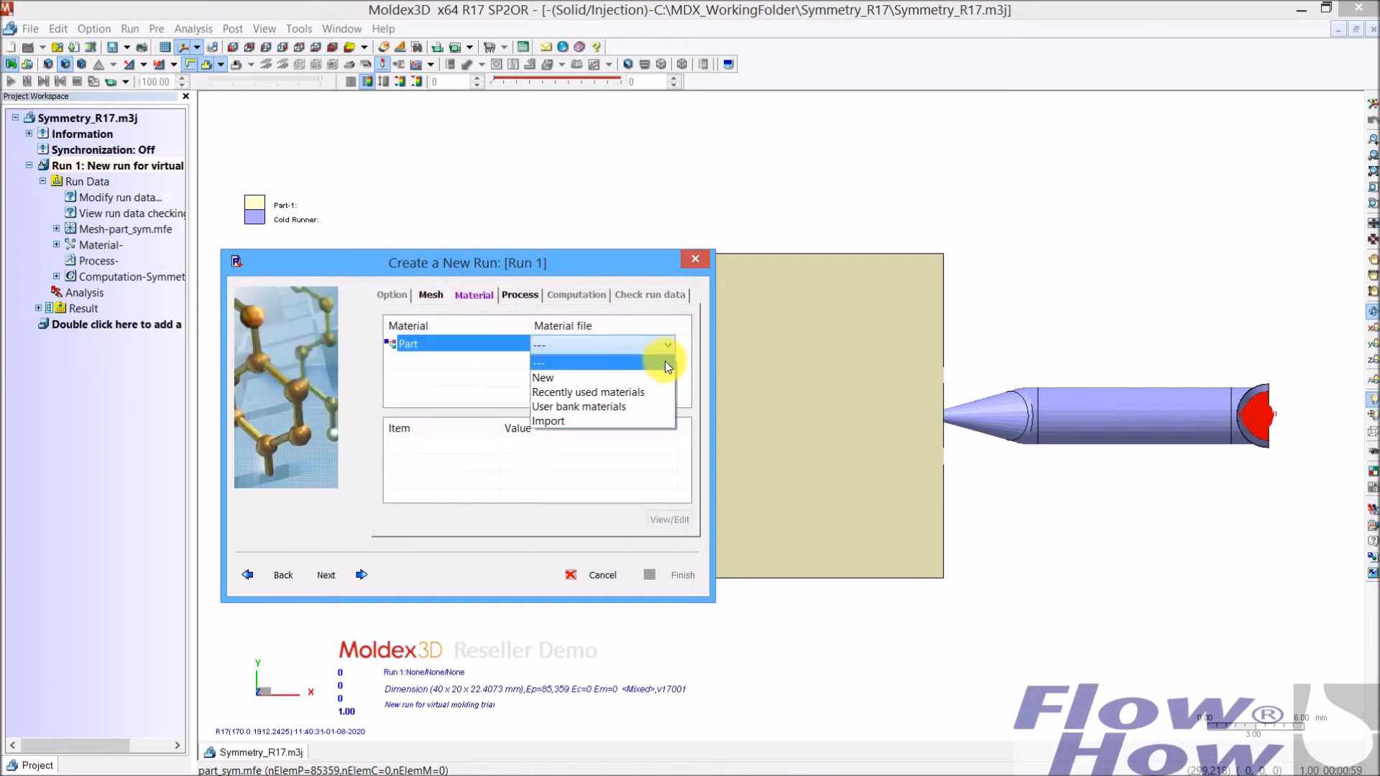
{"action": "left_click", "coordinate": [607, 379]}
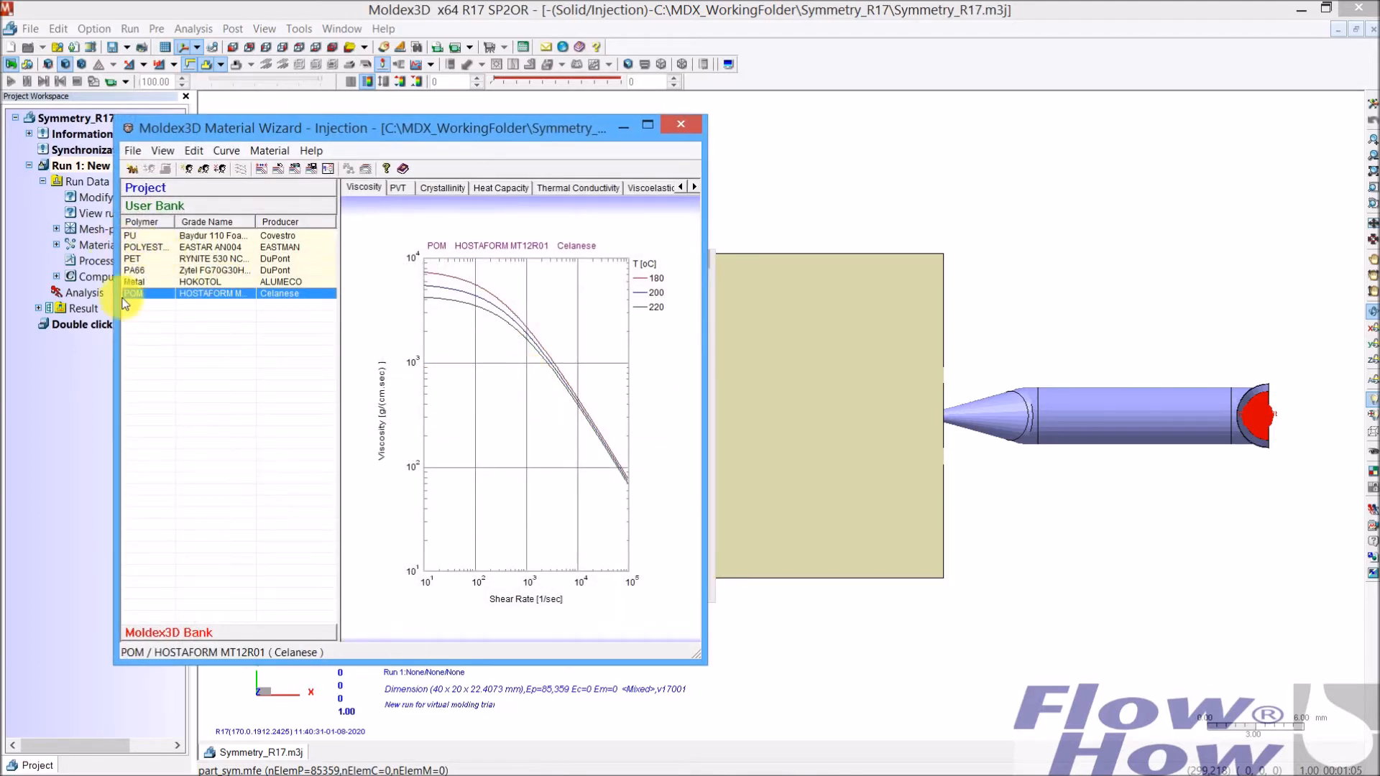
{"action": "left_click", "coordinate": [185, 632]}
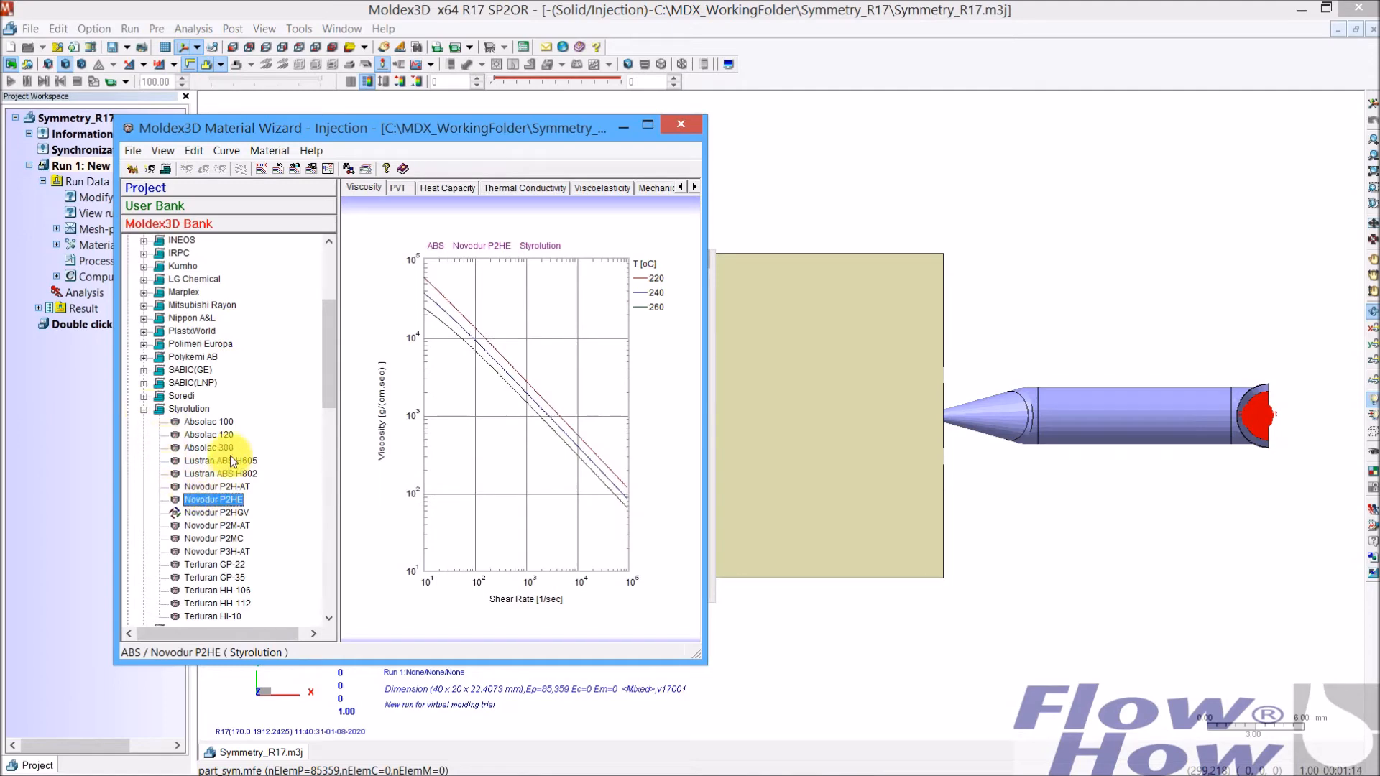
{"action": "left_click_drag", "start_coordinate": [323, 370], "coordinate": [323, 394]}
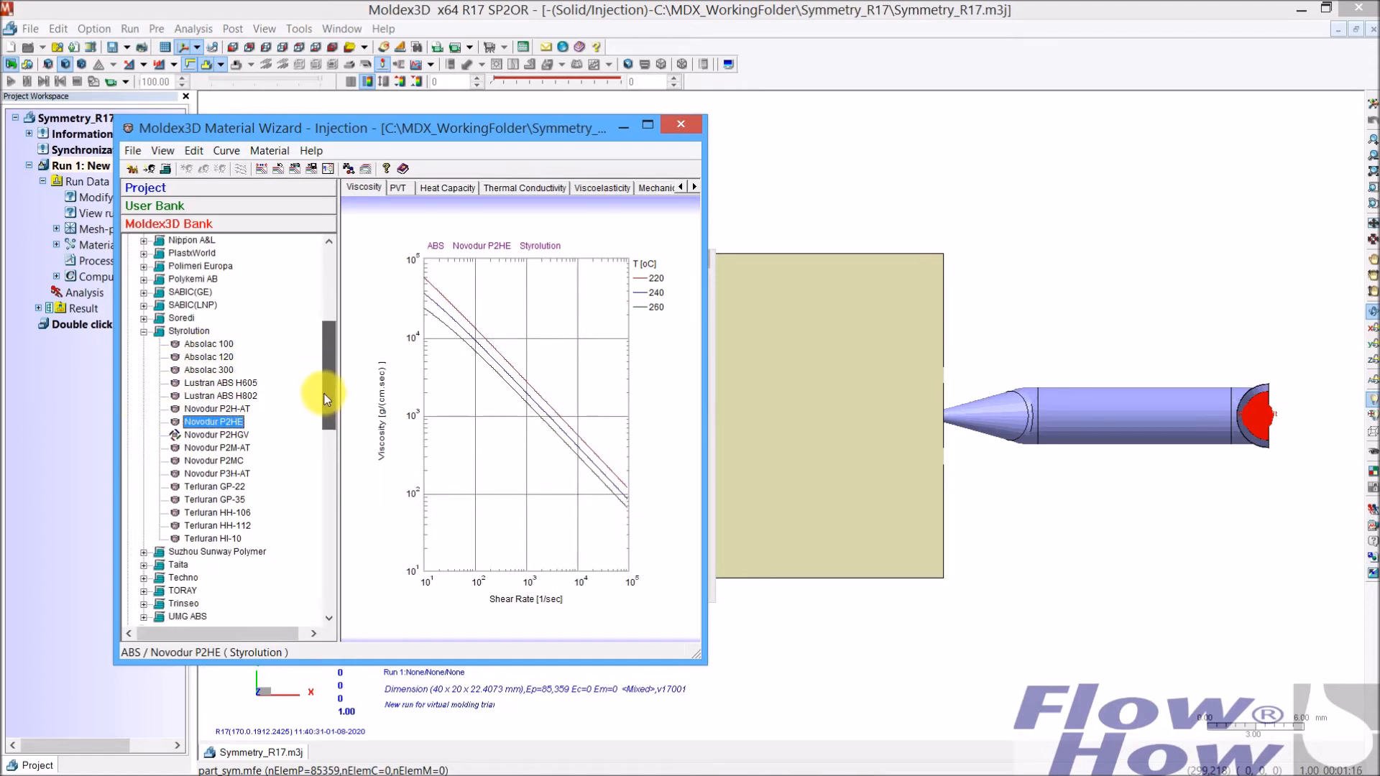
{"action": "right_click", "coordinate": [227, 487]}
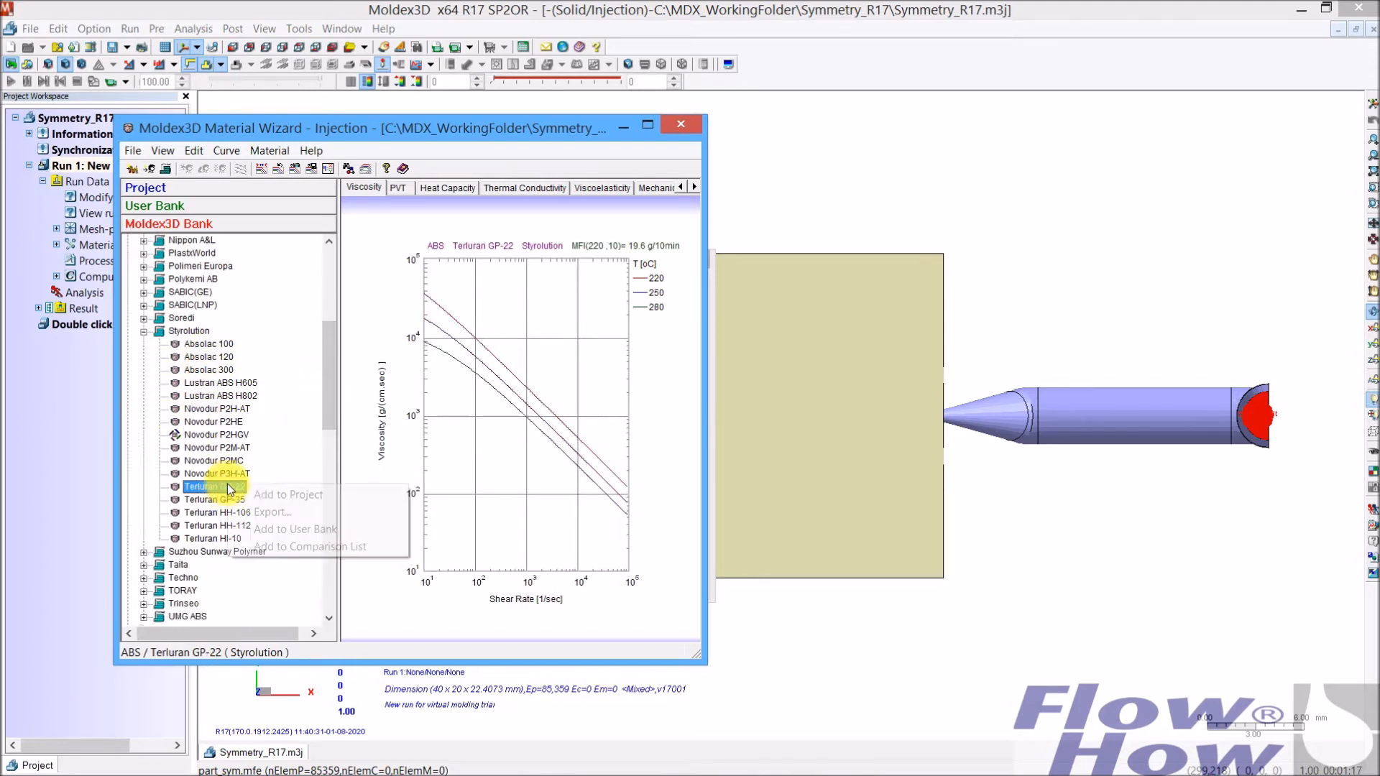
{"action": "left_click", "coordinate": [338, 498]}
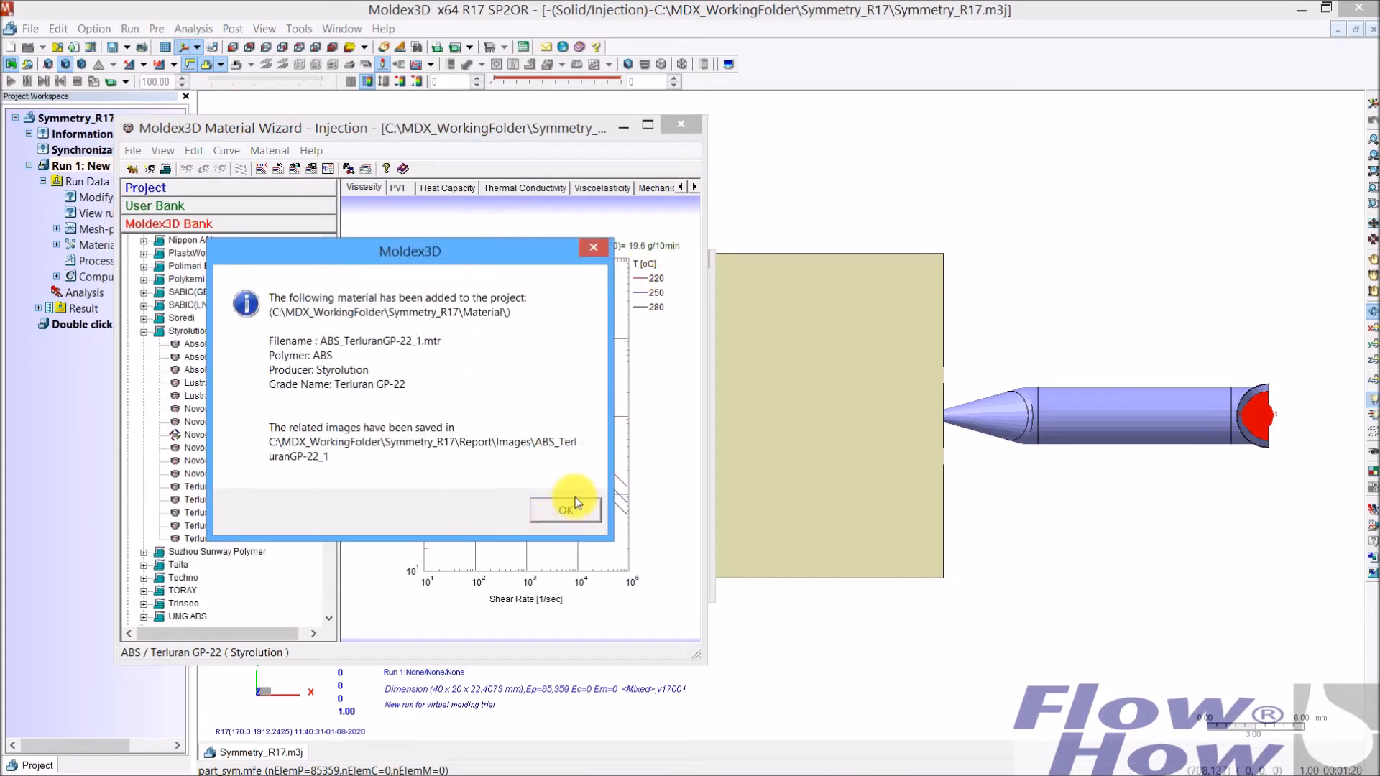
{"action": "left_click", "coordinate": [581, 506]}
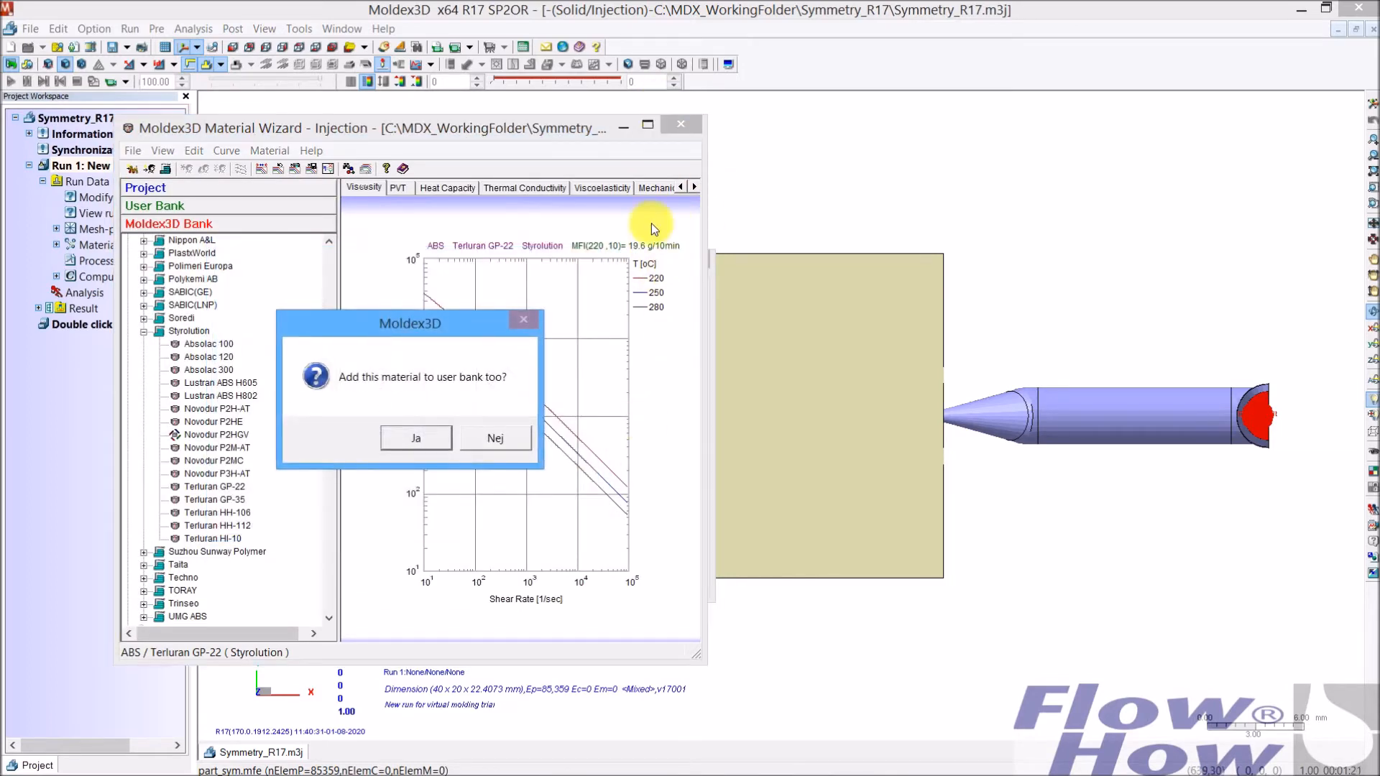
{"action": "left_click", "coordinate": [507, 435]}
{"action": "left_click", "coordinate": [688, 124]}
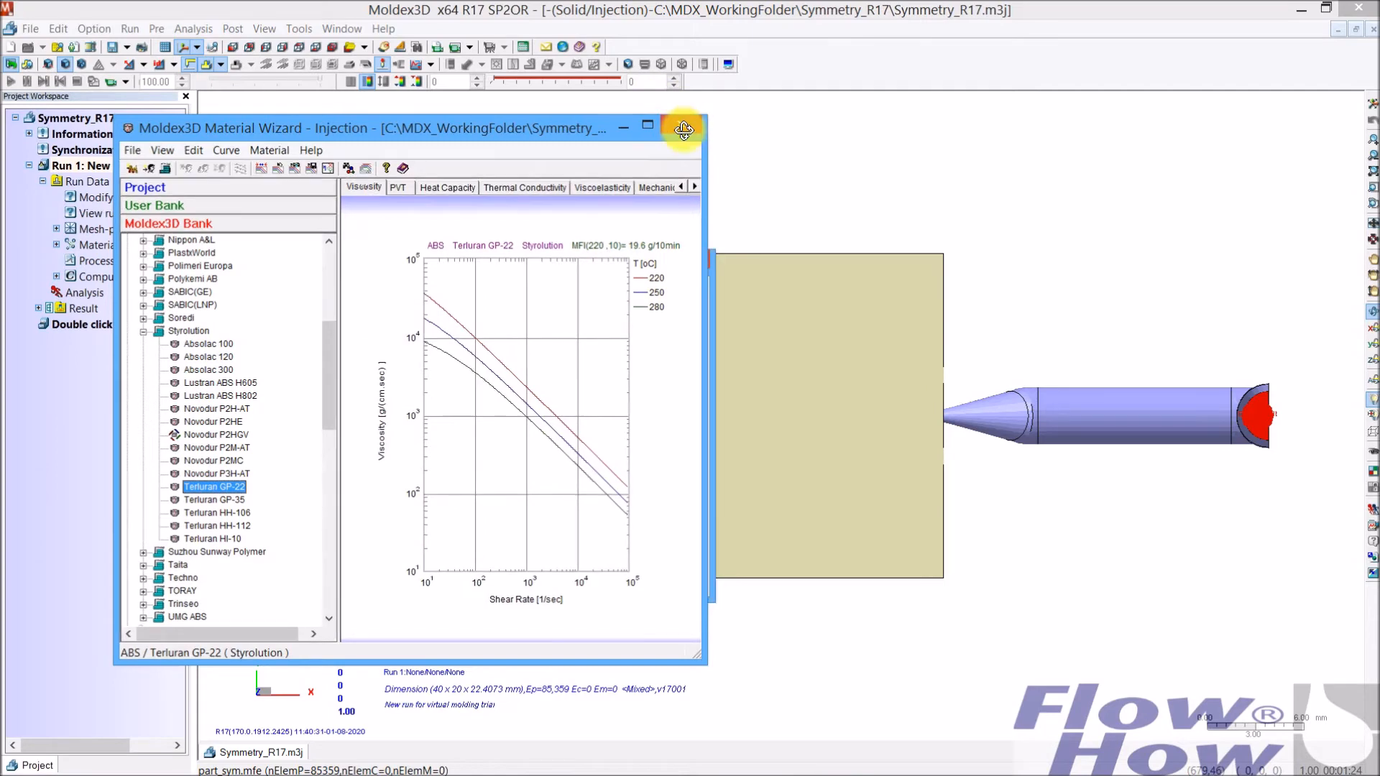
Step: Start a new process file for Run 1 and view the Process Wizard's setting mode option
{"action": "left_click", "coordinate": [520, 295]}
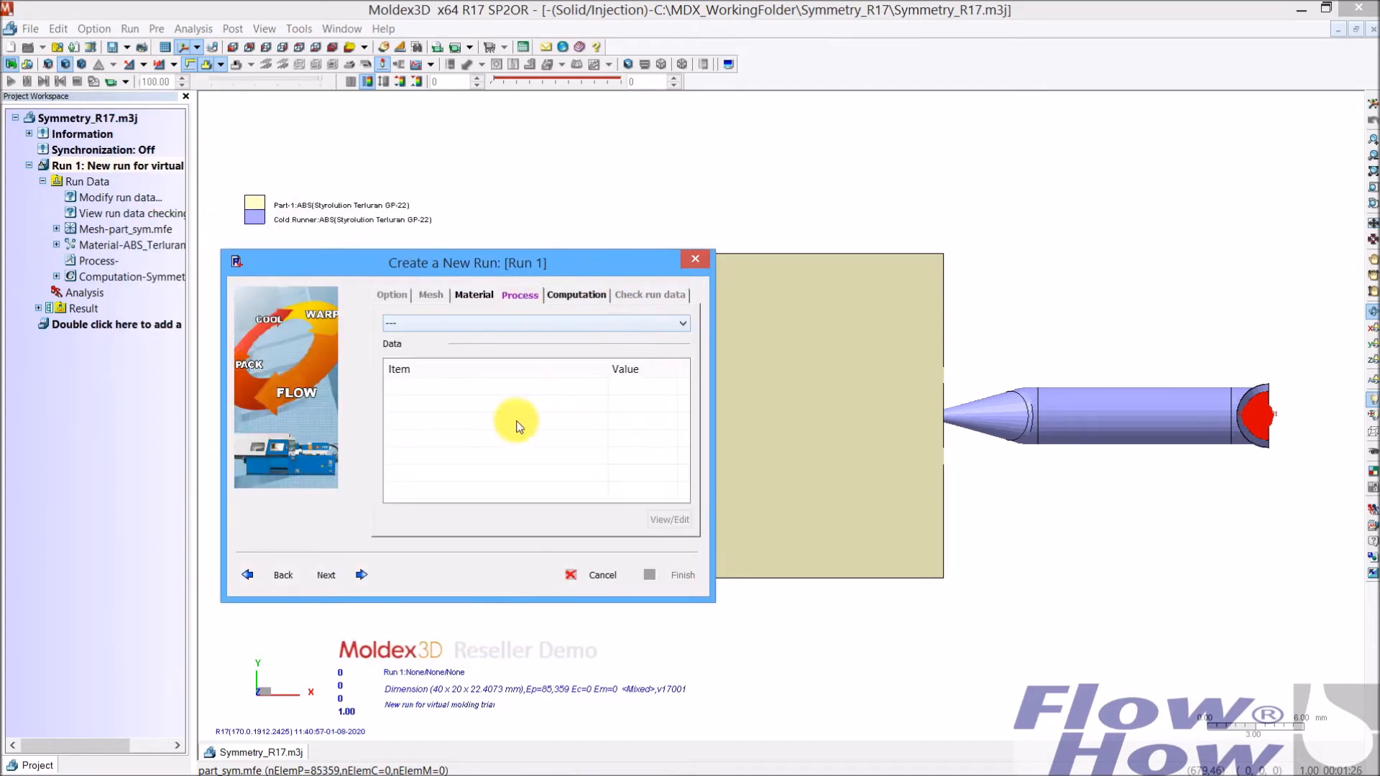
{"action": "left_click", "coordinate": [481, 322]}
{"action": "left_click", "coordinate": [473, 358]}
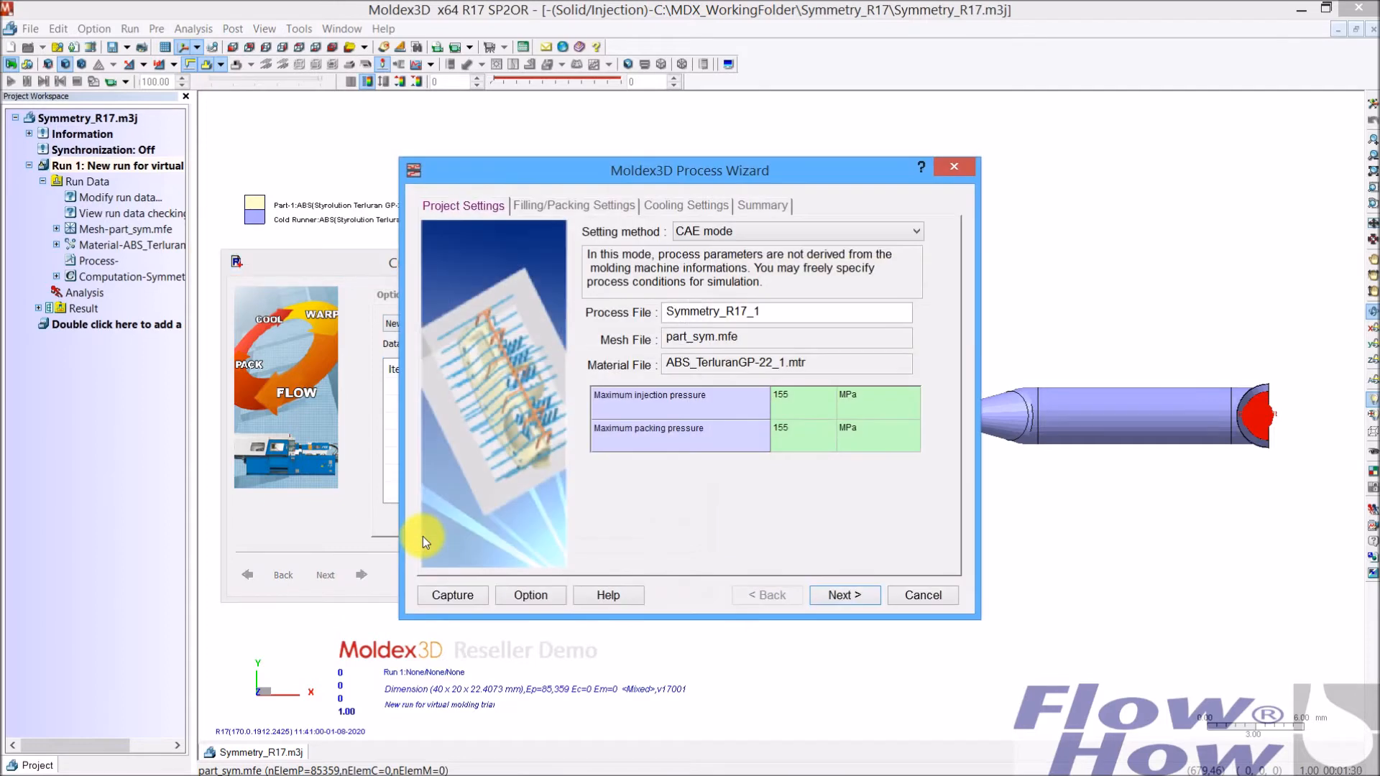
{"action": "left_click", "coordinate": [531, 596]}
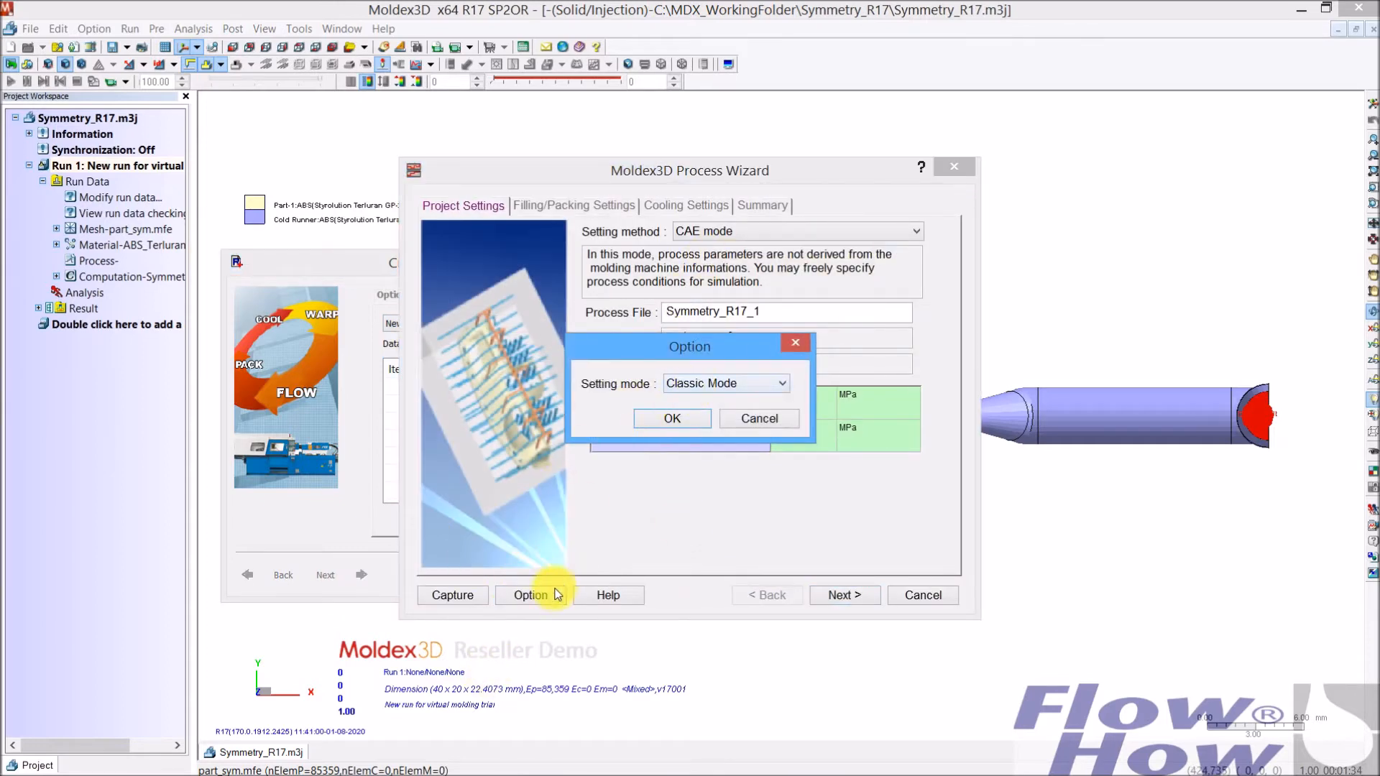
{"action": "left_click", "coordinate": [758, 420]}
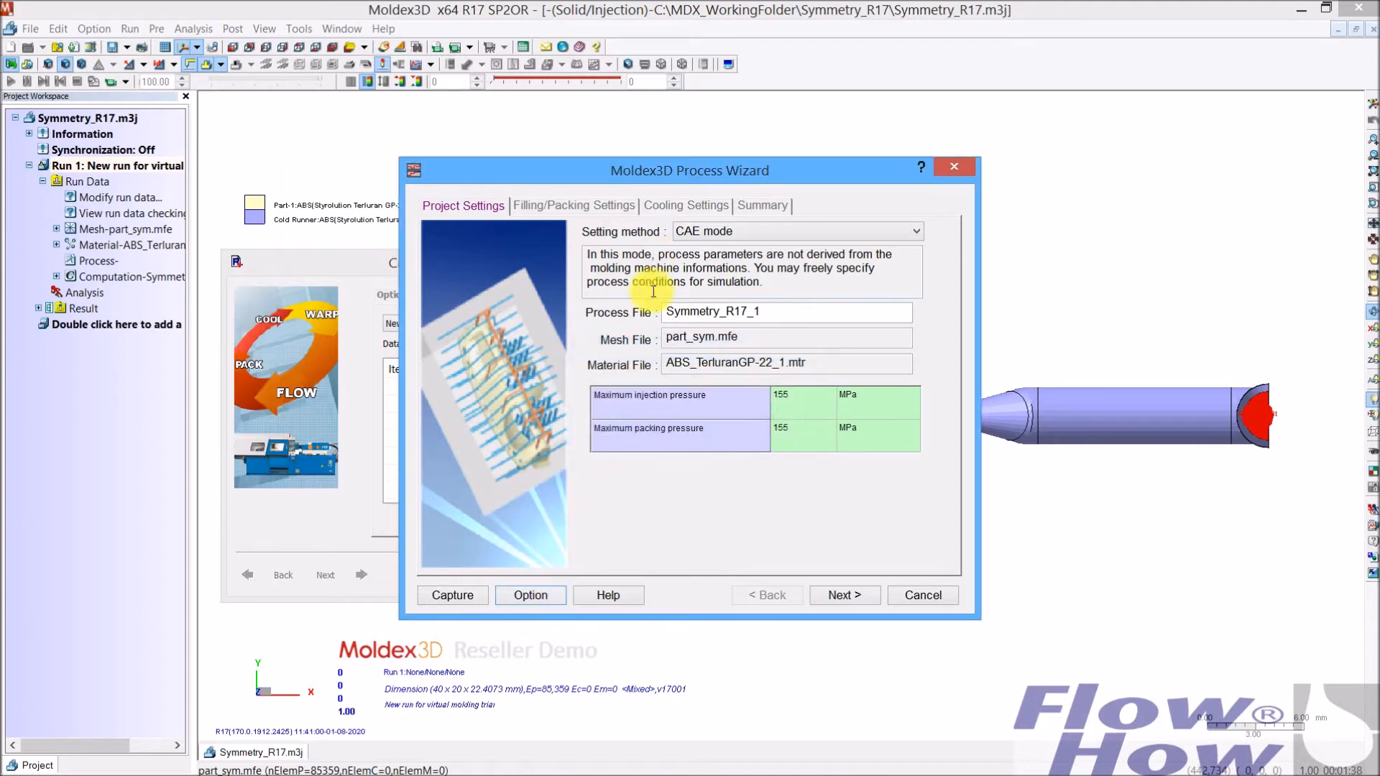
Step: Set the maximum injection pressure to 500 MPa and maximum packing pressure to 100 MPa, and proceed to the filling/packing settings
{"action": "left_click", "coordinate": [798, 404]}
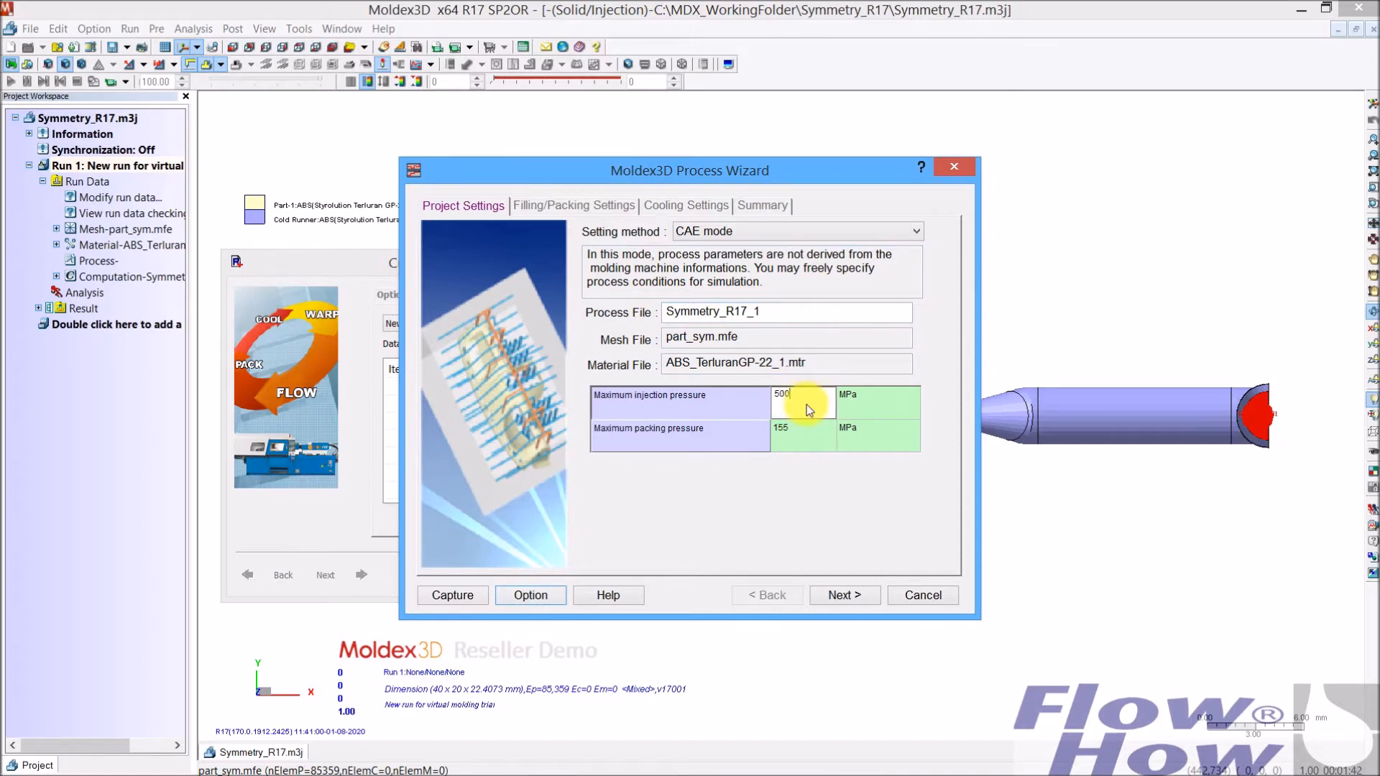
{"action": "left_click", "coordinate": [809, 433]}
{"action": "type", "text": "100"}
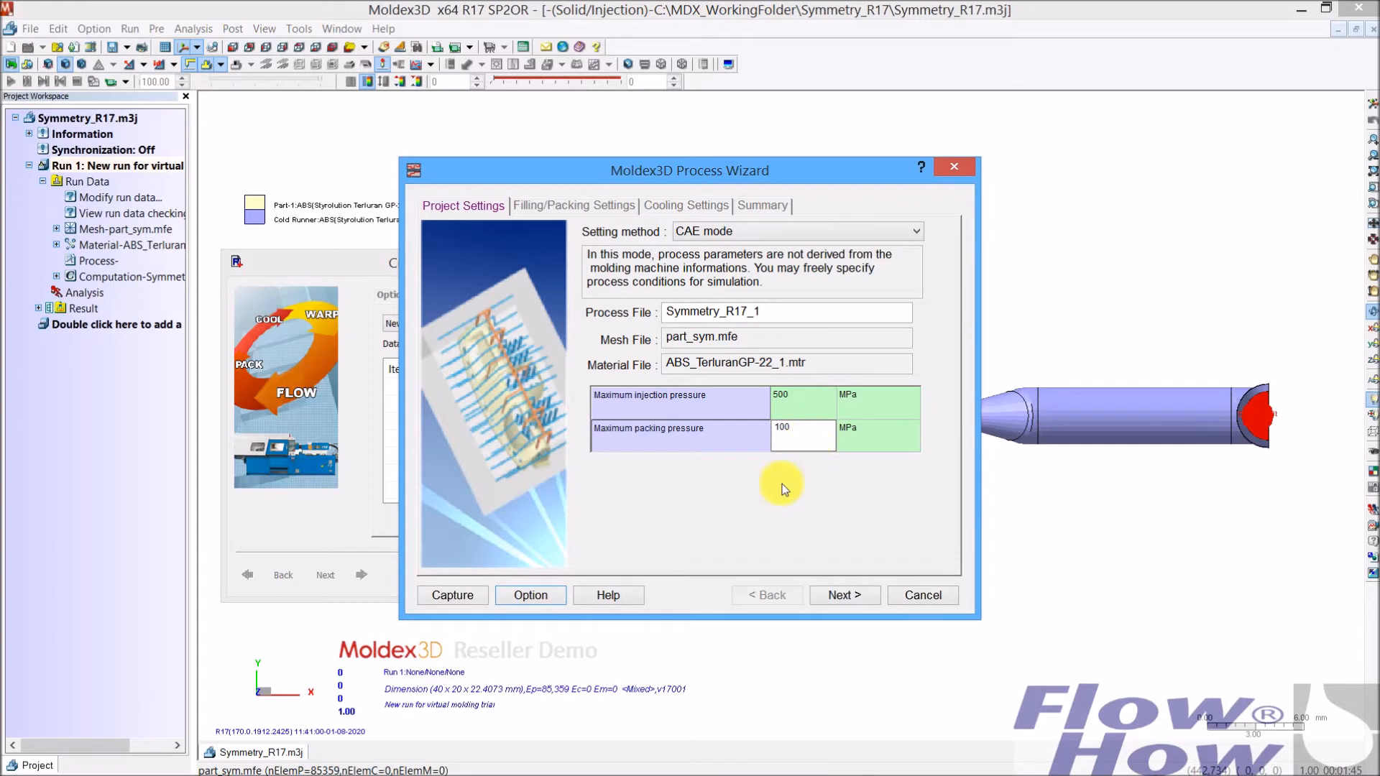
{"action": "left_click", "coordinate": [846, 595]}
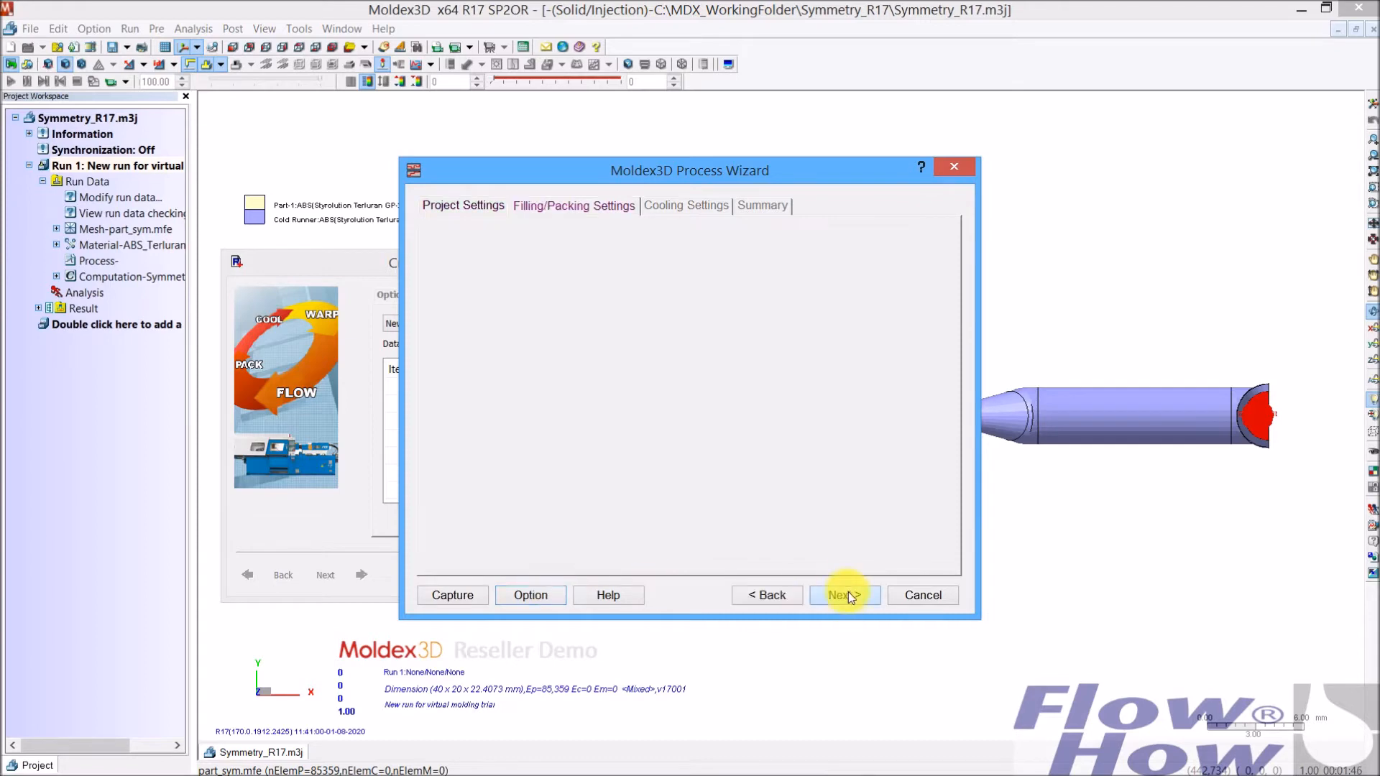
Step: Set the filling time to 0.5 sec and reduce the flow rate profile to one section
{"action": "left_click_drag", "start_coordinate": [715, 249], "coordinate": [636, 247]}
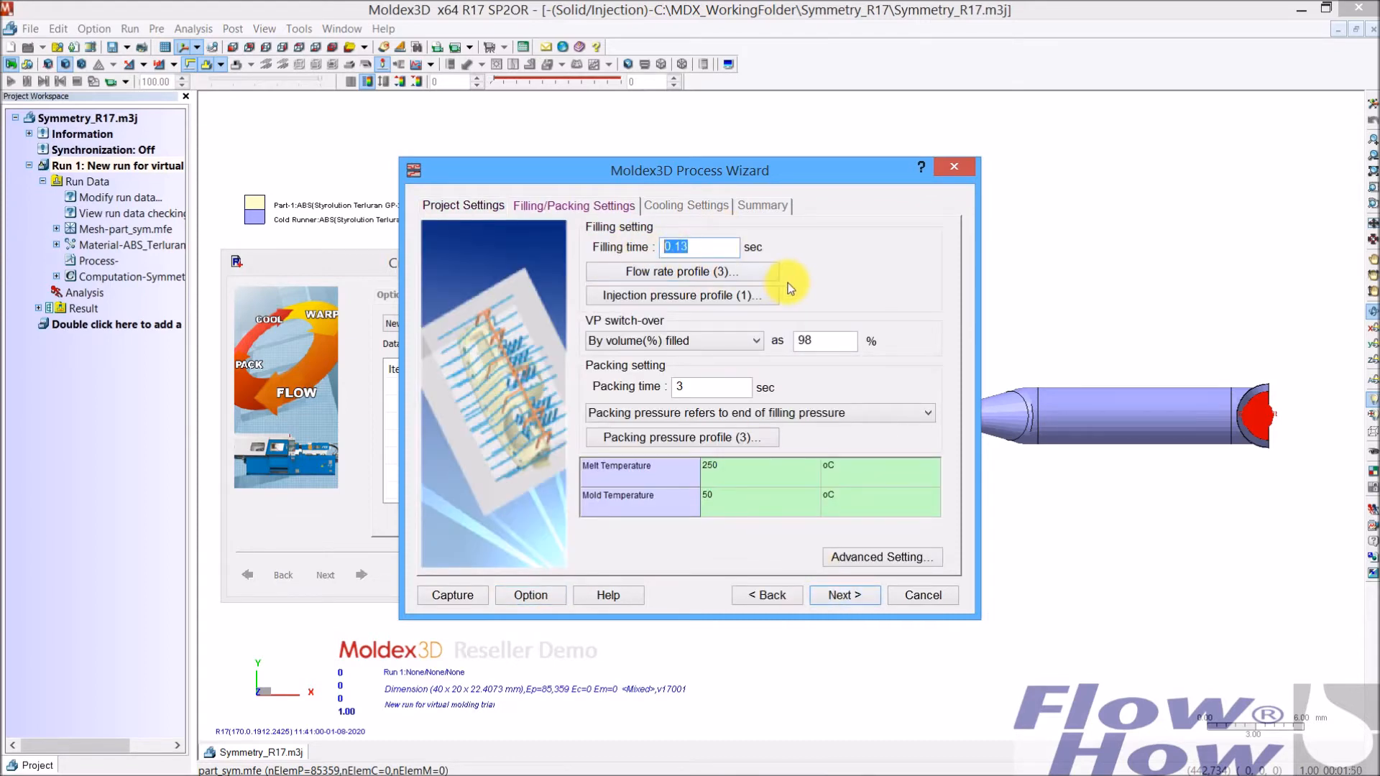
{"action": "key", "text": "BackSpace"}
{"action": "type", "text": ".5"}
{"action": "left_click", "coordinate": [712, 272]}
{"action": "left_click", "coordinate": [870, 214]}
{"action": "left_click", "coordinate": [869, 213]}
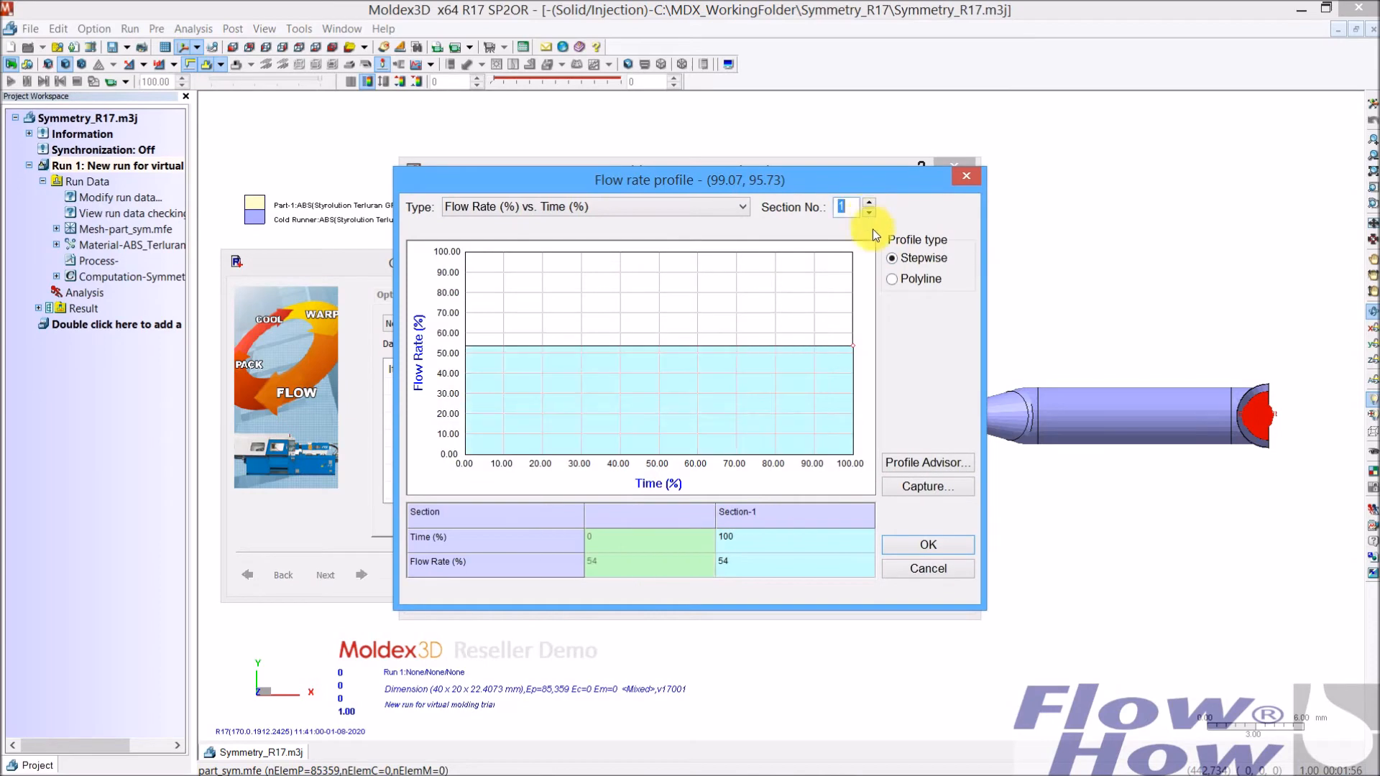
{"action": "left_click", "coordinate": [928, 544]}
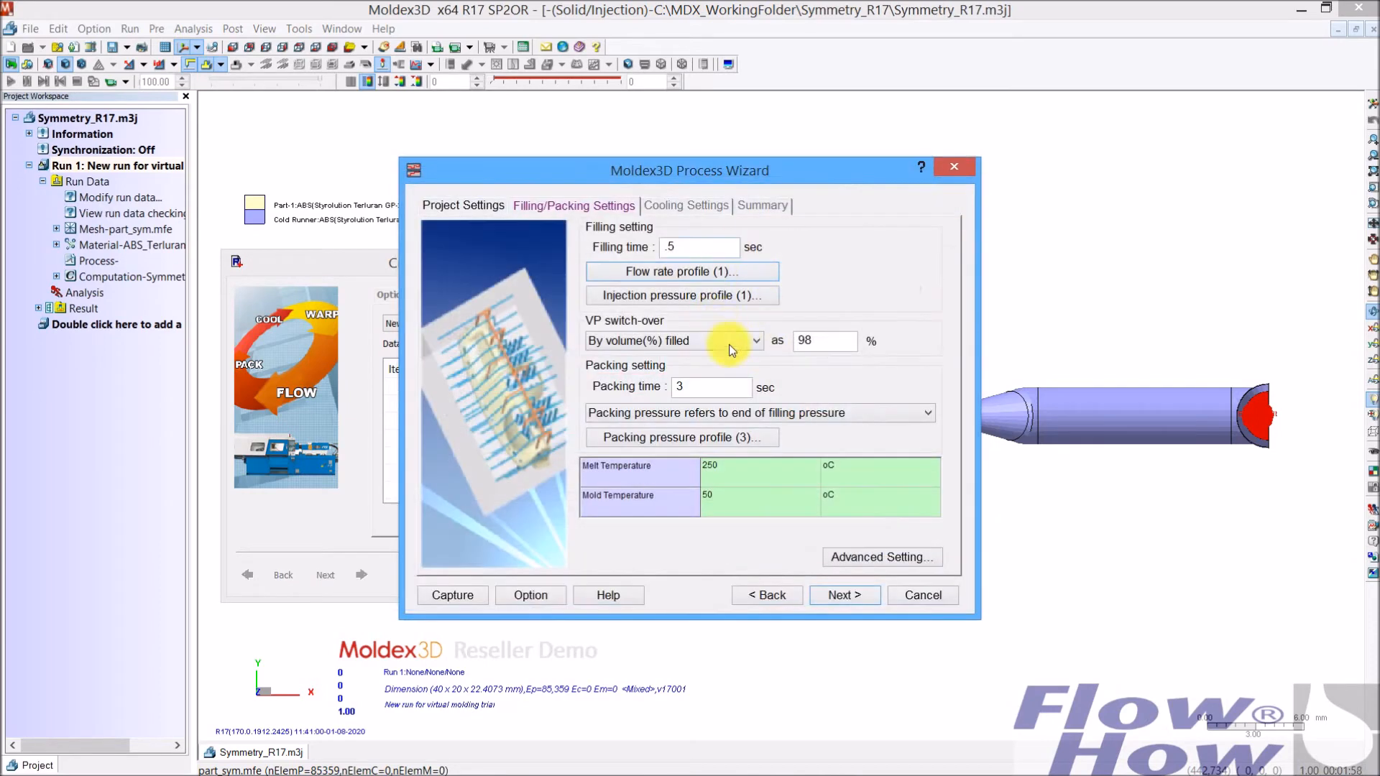
Step: Set the packing time to 6 sec and make the packing pressure refer to machine pressure
{"action": "left_click", "coordinate": [696, 387]}
{"action": "left_click_drag", "start_coordinate": [712, 388], "coordinate": [661, 386]}
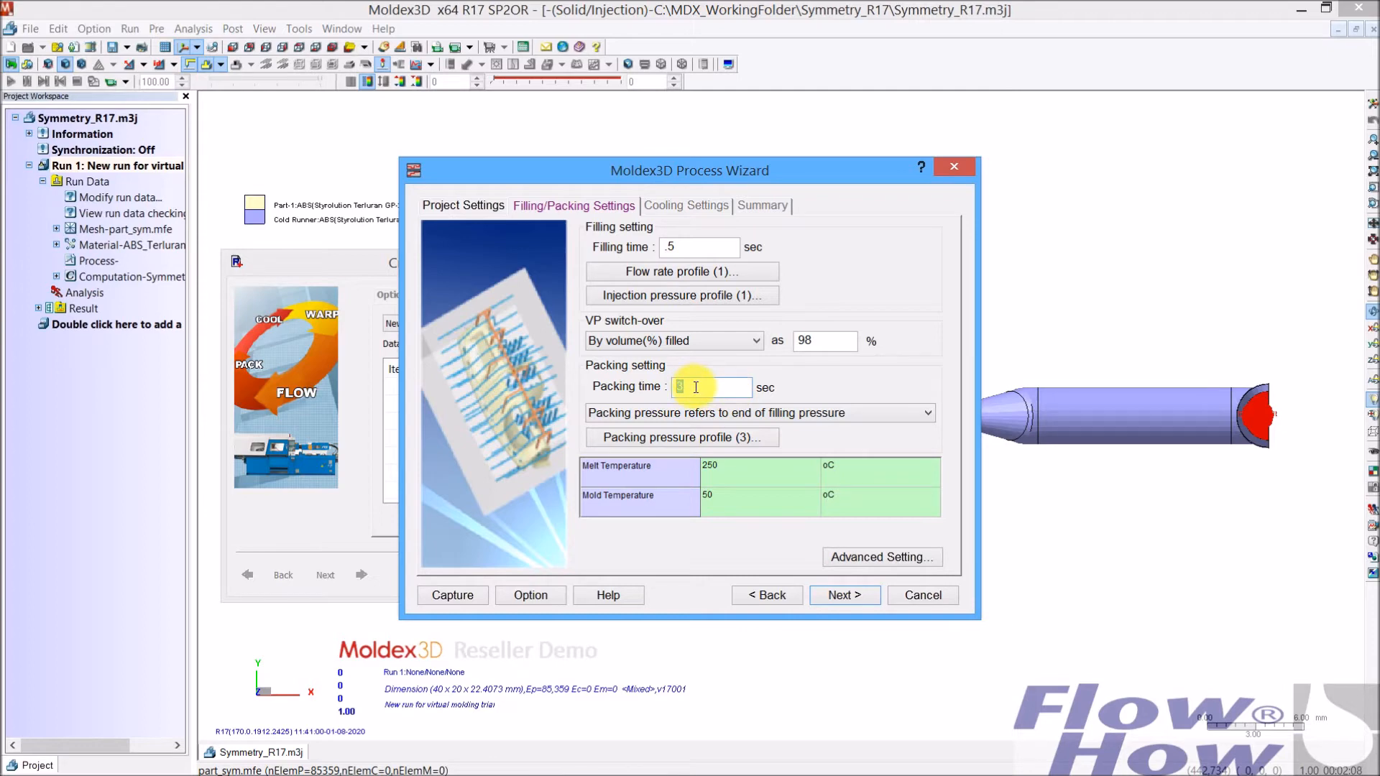
{"action": "type", "text": "5"}
{"action": "left_click_drag", "start_coordinate": [685, 388], "coordinate": [657, 387]}
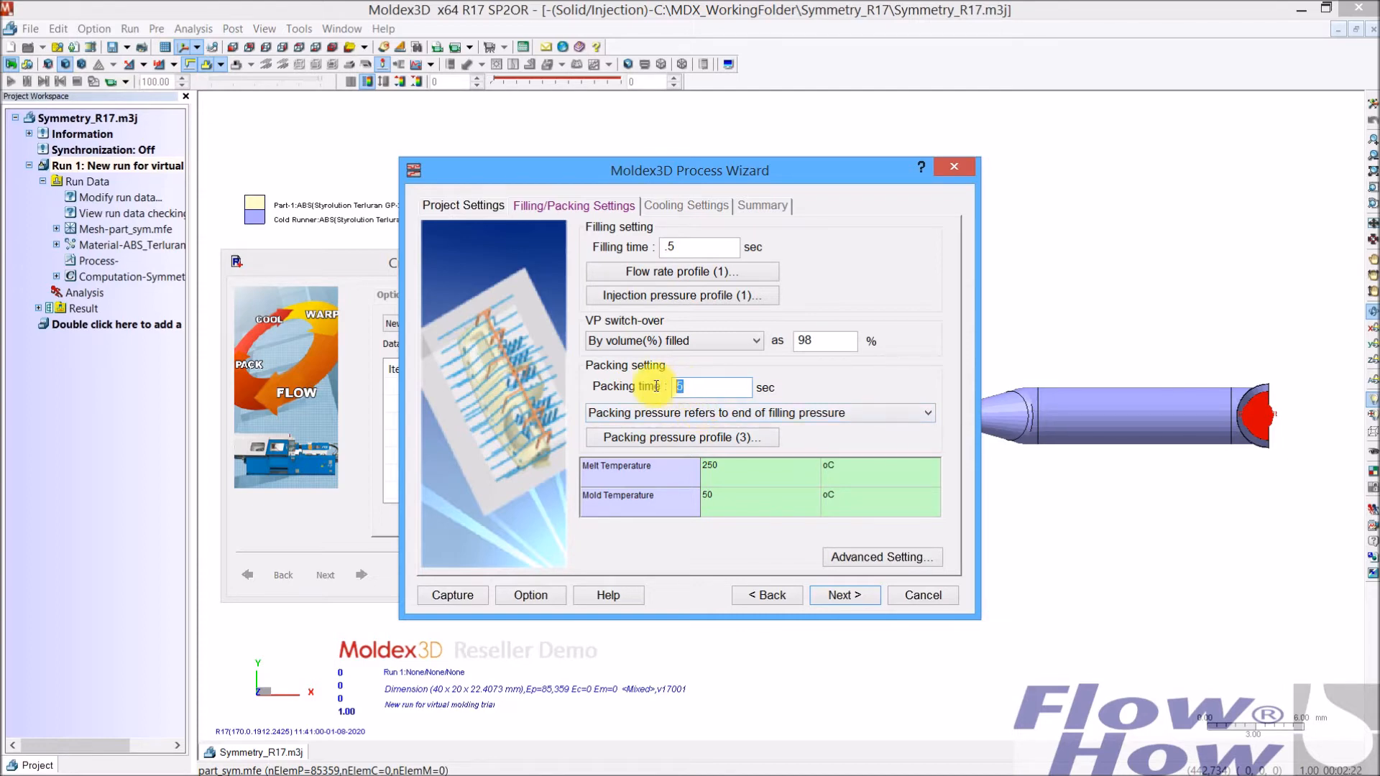
{"action": "left_click", "coordinate": [775, 414]}
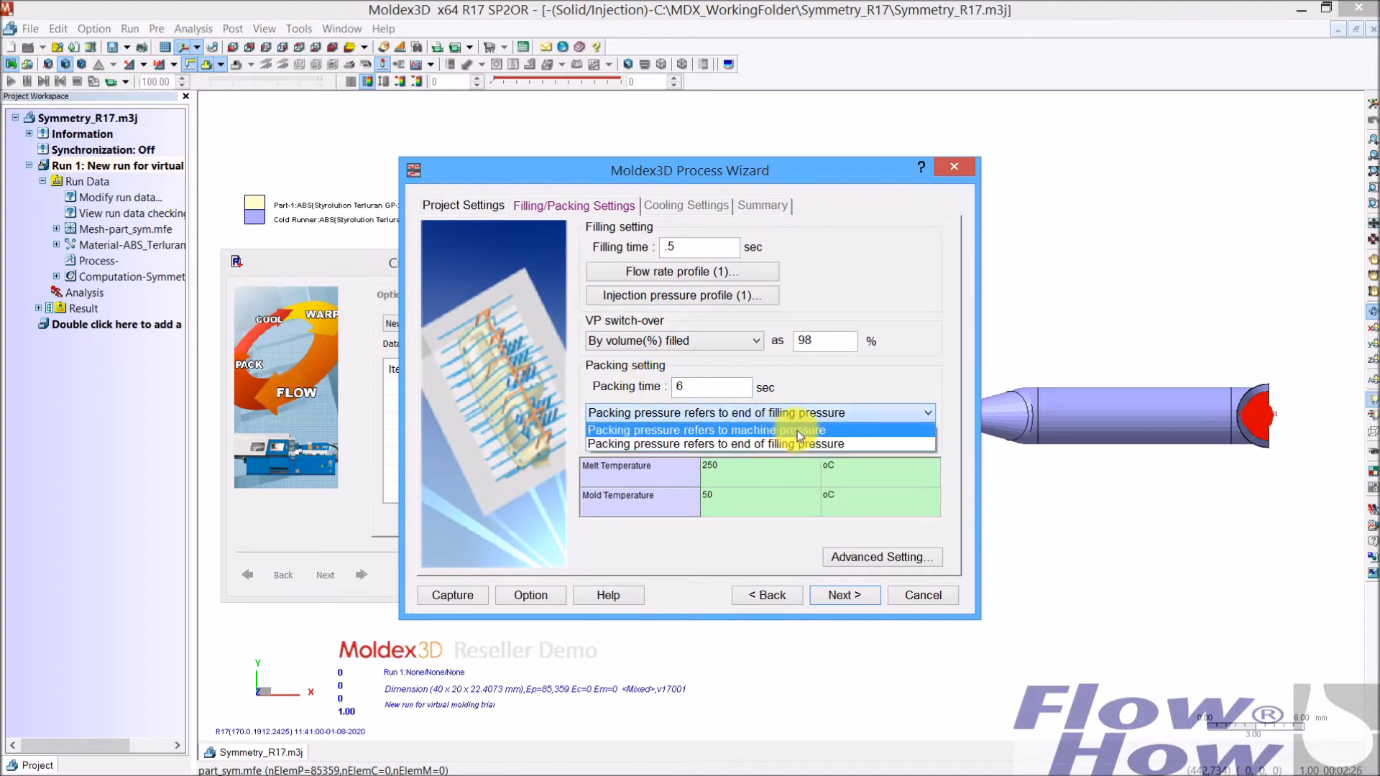
{"action": "left_click", "coordinate": [799, 430]}
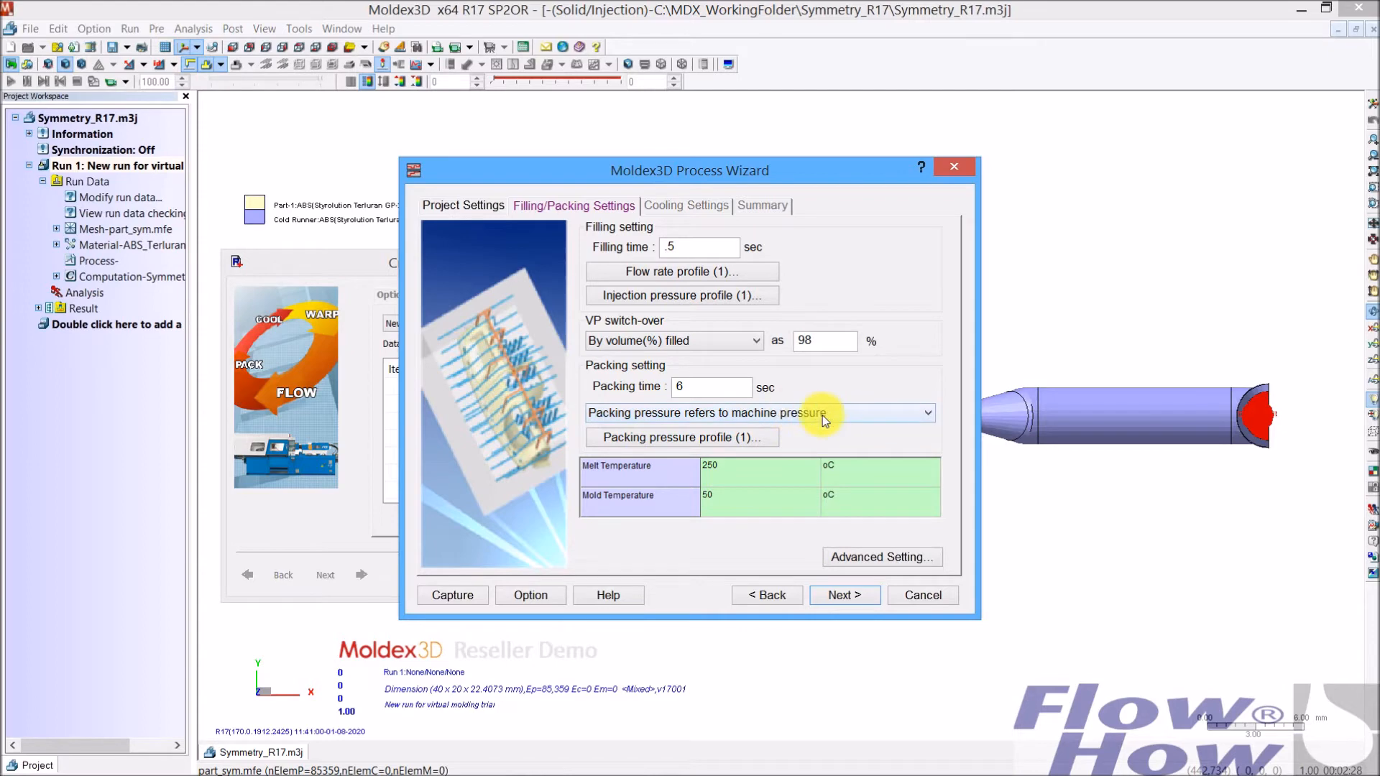
Step: Define the packing pressure profile as packing pressure in MPa vs. time in sec, with section 1 at 30 MPa
{"action": "left_click", "coordinate": [722, 436]}
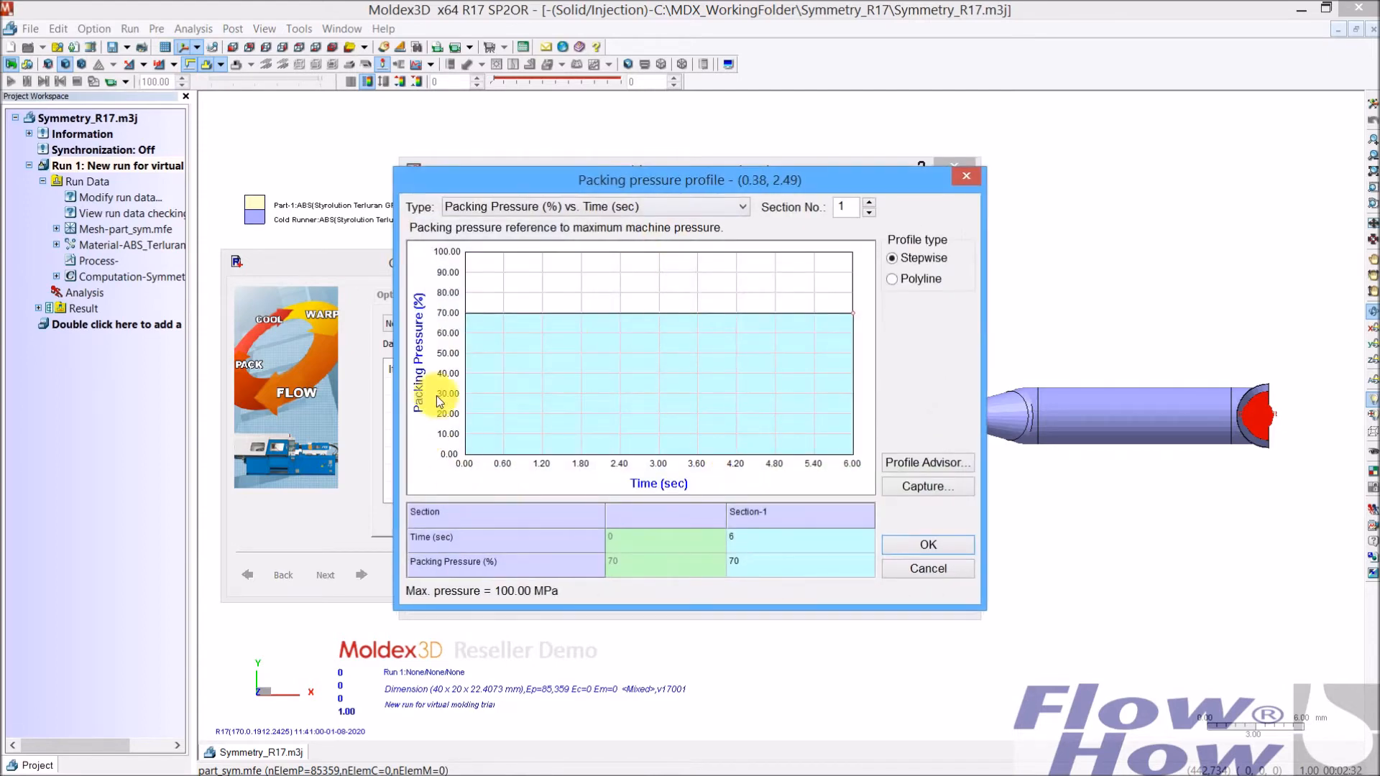
{"action": "left_click", "coordinate": [544, 209]}
{"action": "left_click", "coordinate": [549, 240]}
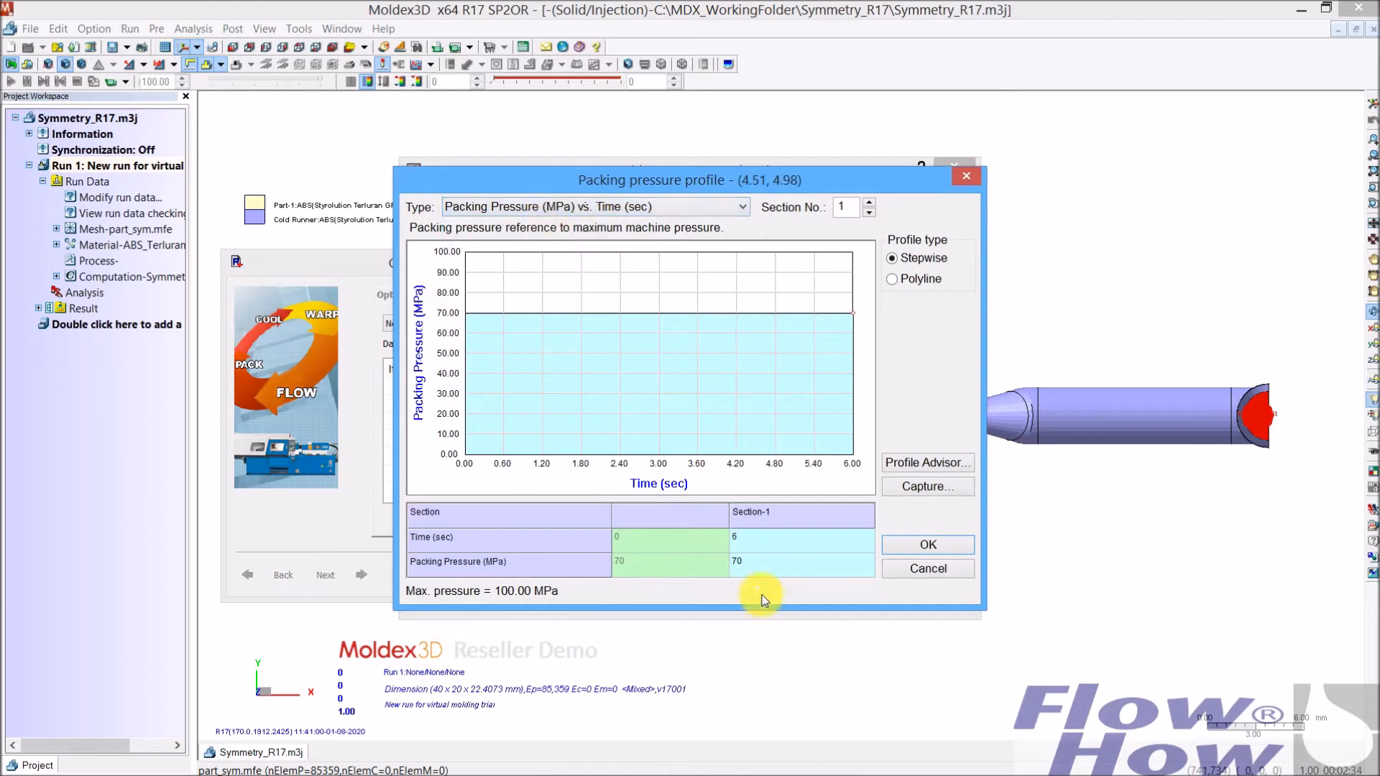
{"action": "left_click", "coordinate": [761, 567]}
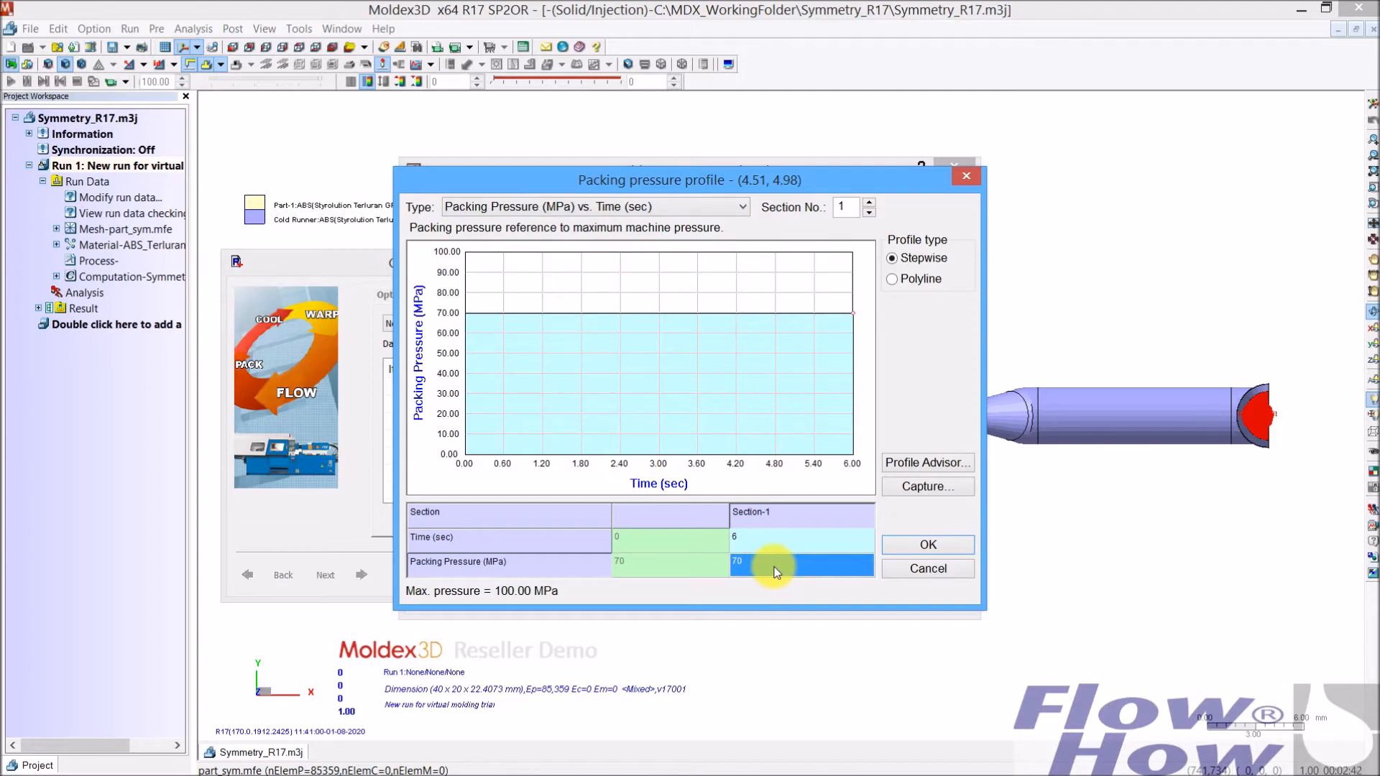
{"action": "type", "text": "30"}
{"action": "key", "text": "Return"}
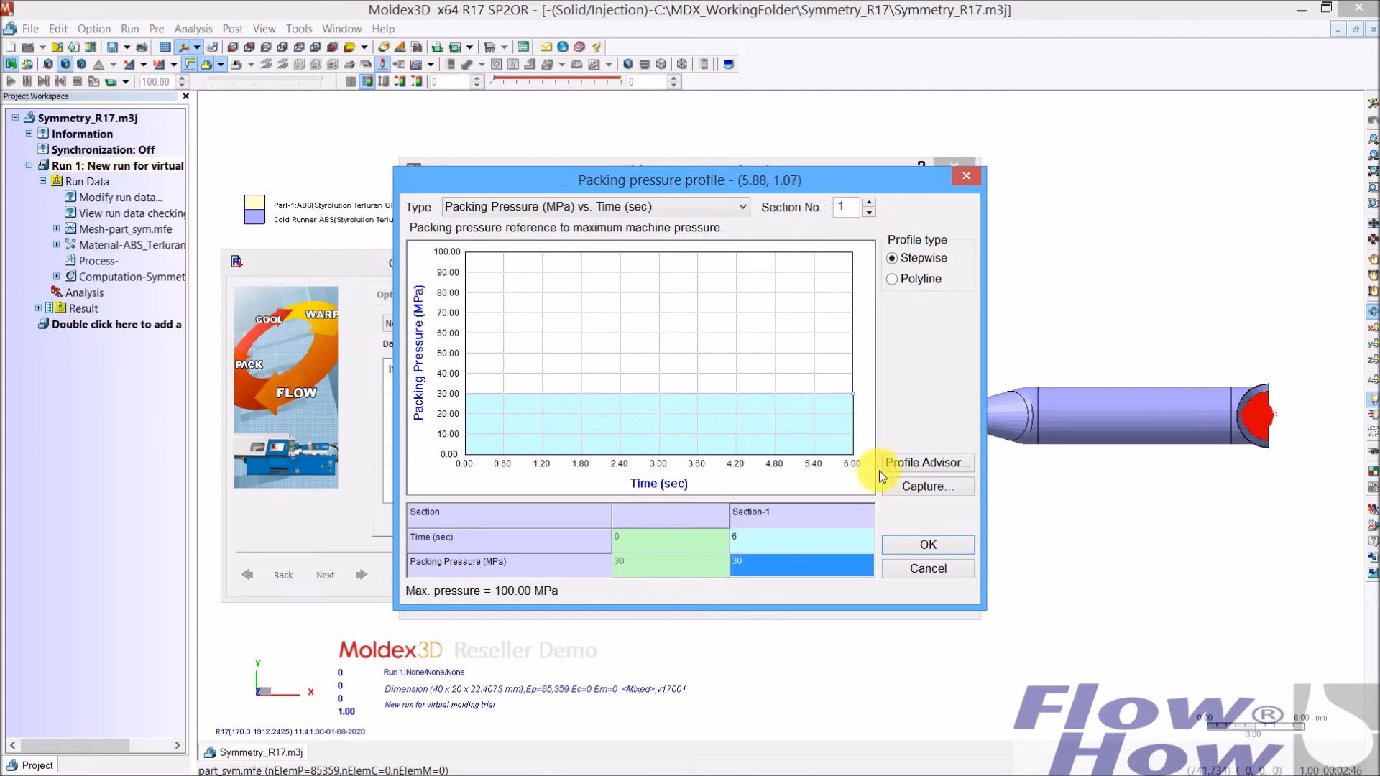
{"action": "left_click", "coordinate": [929, 545]}
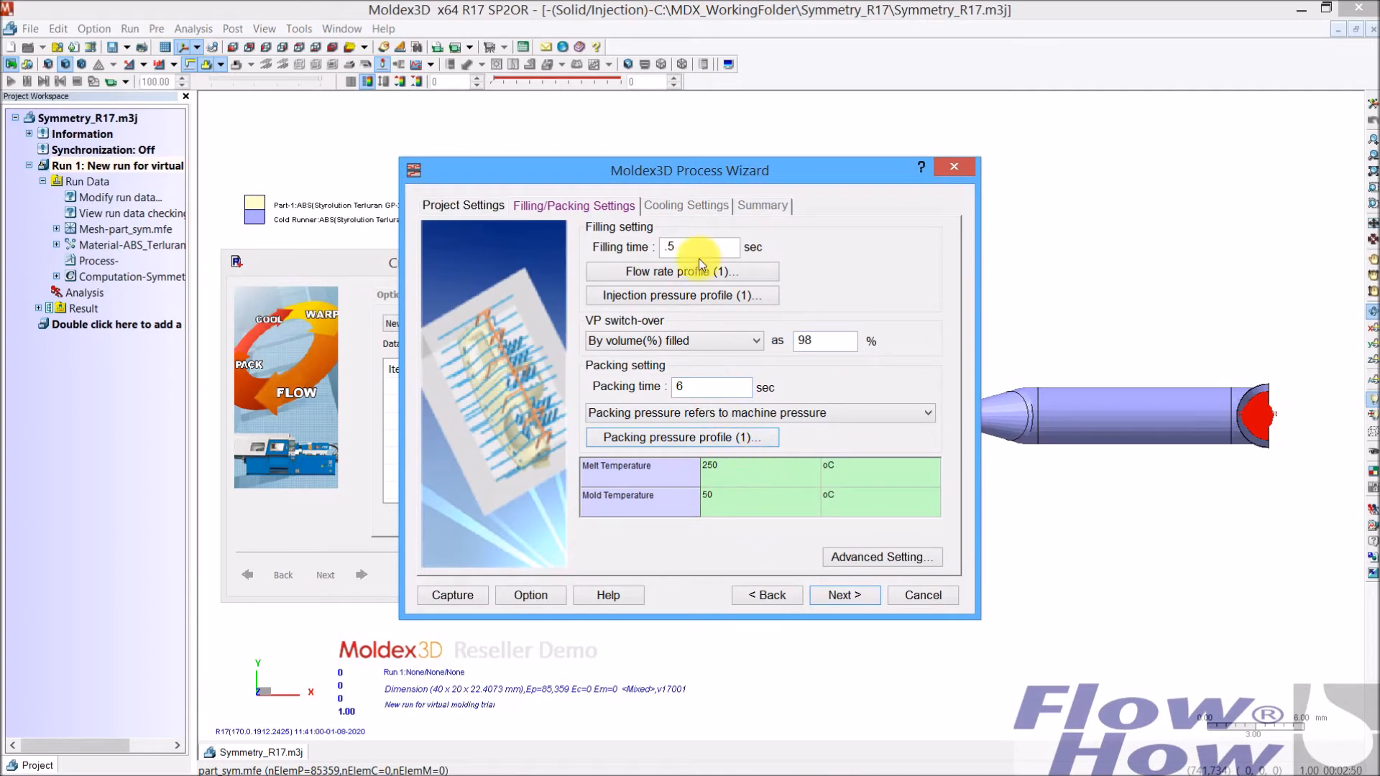
Step: Accept the default cooling settings and finish the Process Wizard, saving the process condition file
{"action": "left_click", "coordinate": [843, 596]}
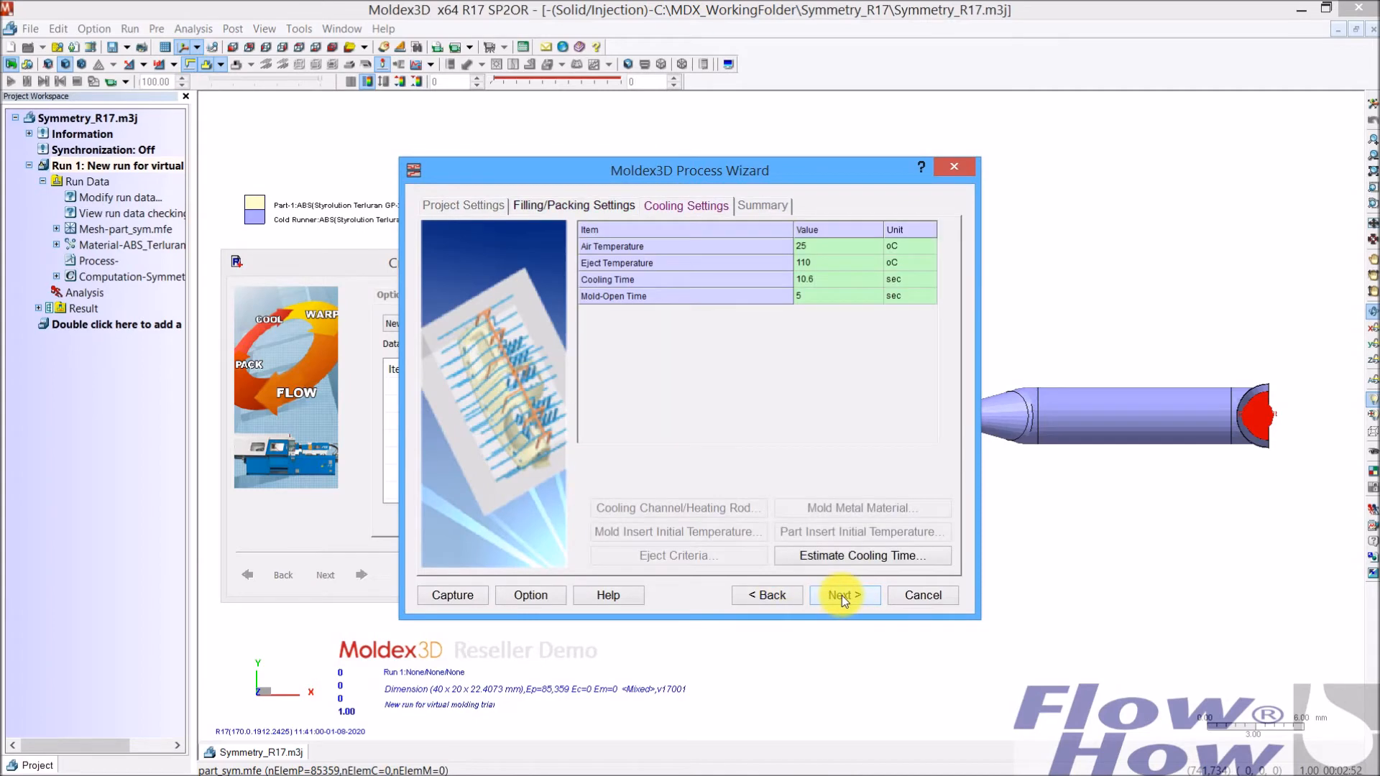
{"action": "left_click", "coordinate": [852, 597]}
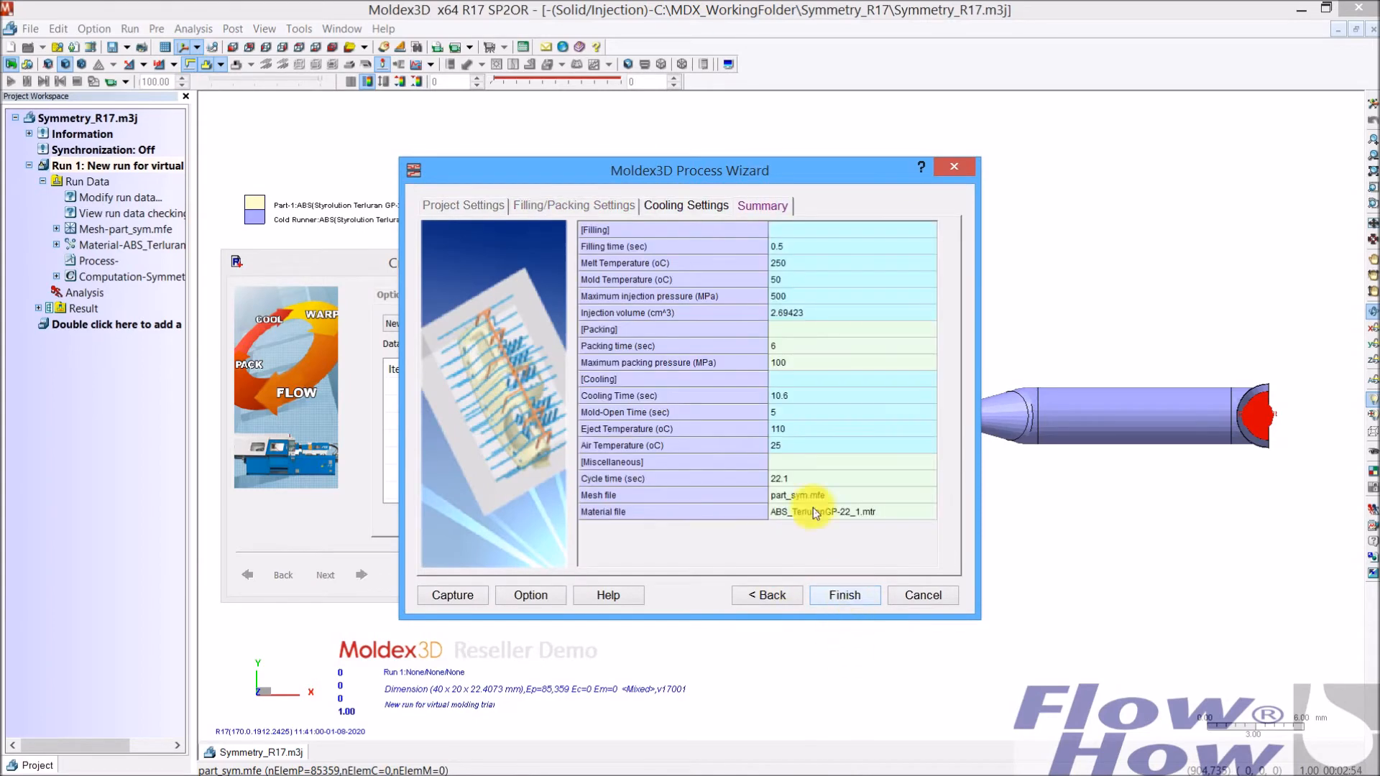
{"action": "left_click", "coordinate": [852, 597]}
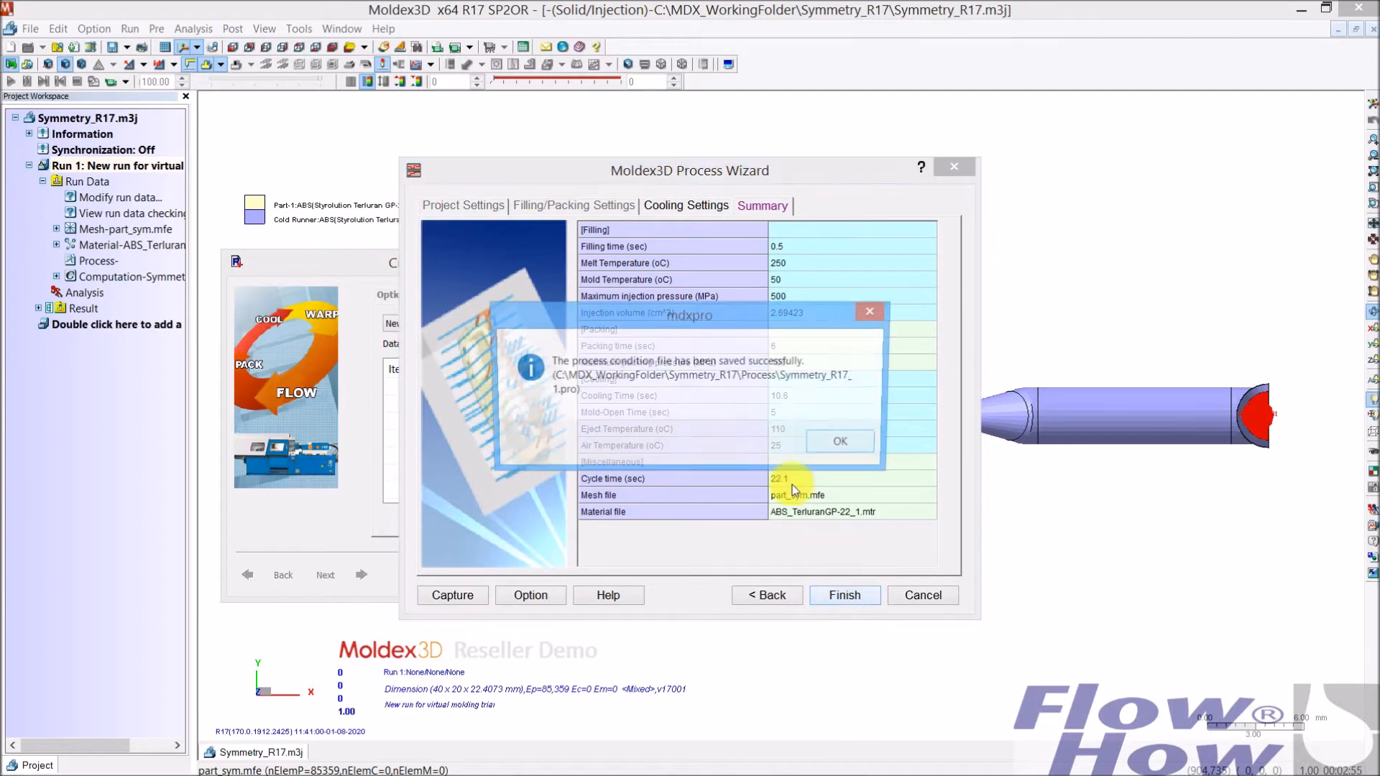
{"action": "left_click", "coordinate": [839, 434]}
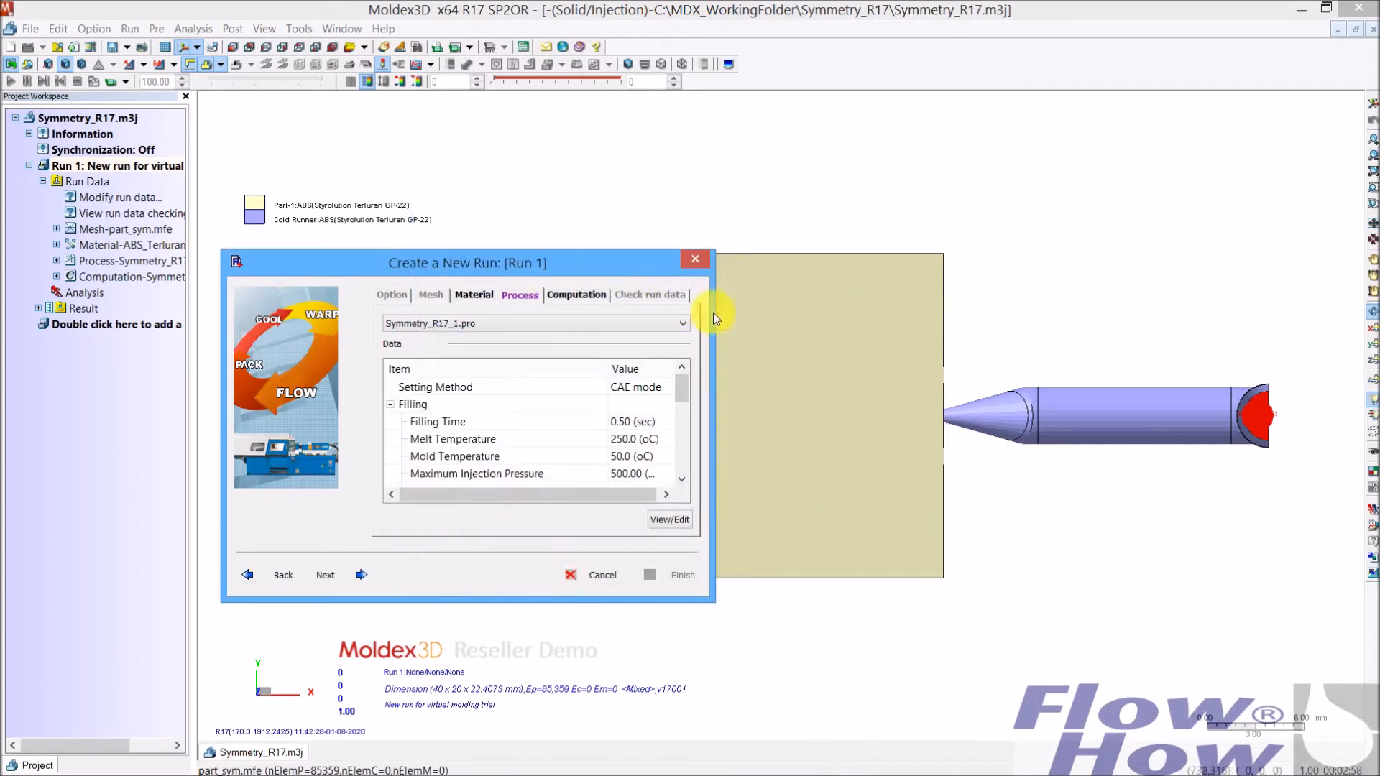
Step: Open Run 1's computation parameters and examine the output times for the filling and packing analyses
{"action": "left_click", "coordinate": [581, 295]}
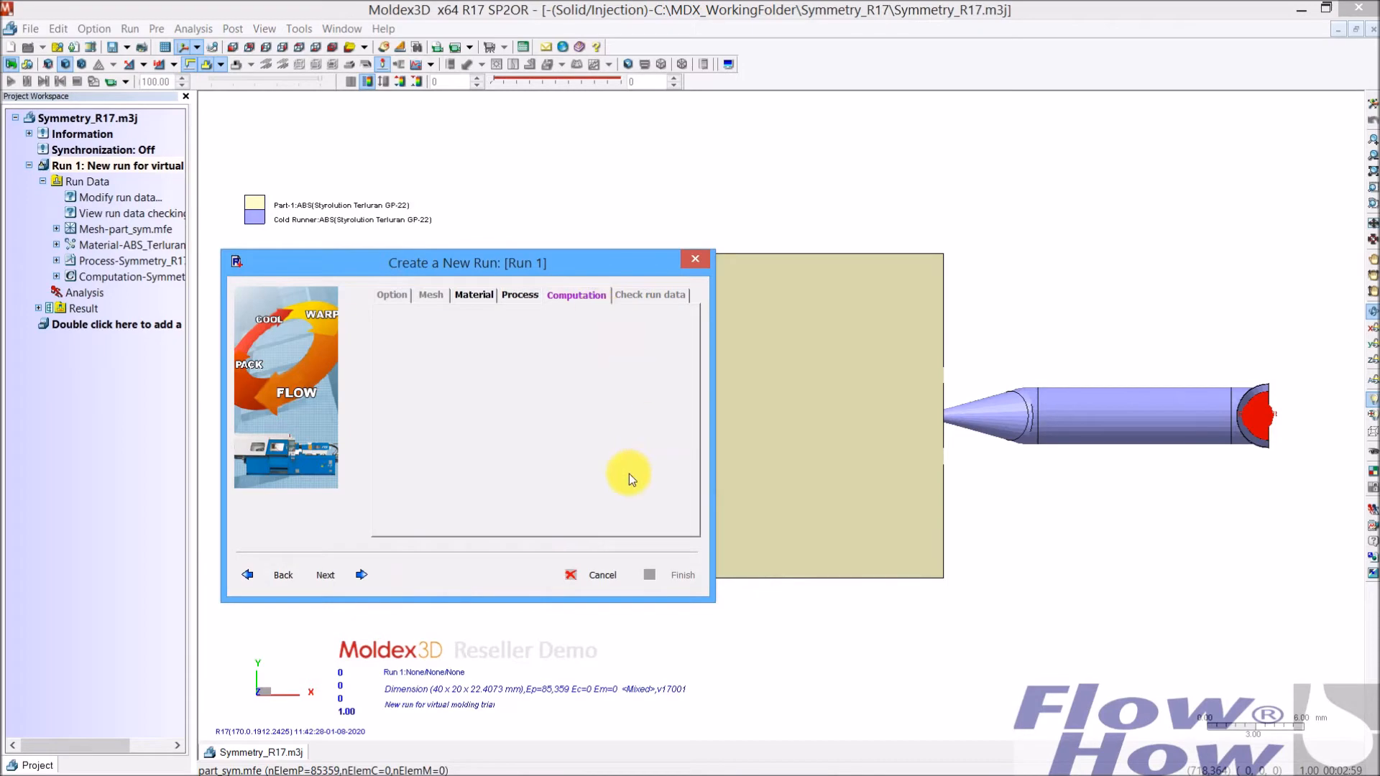
{"action": "left_click", "coordinate": [668, 519]}
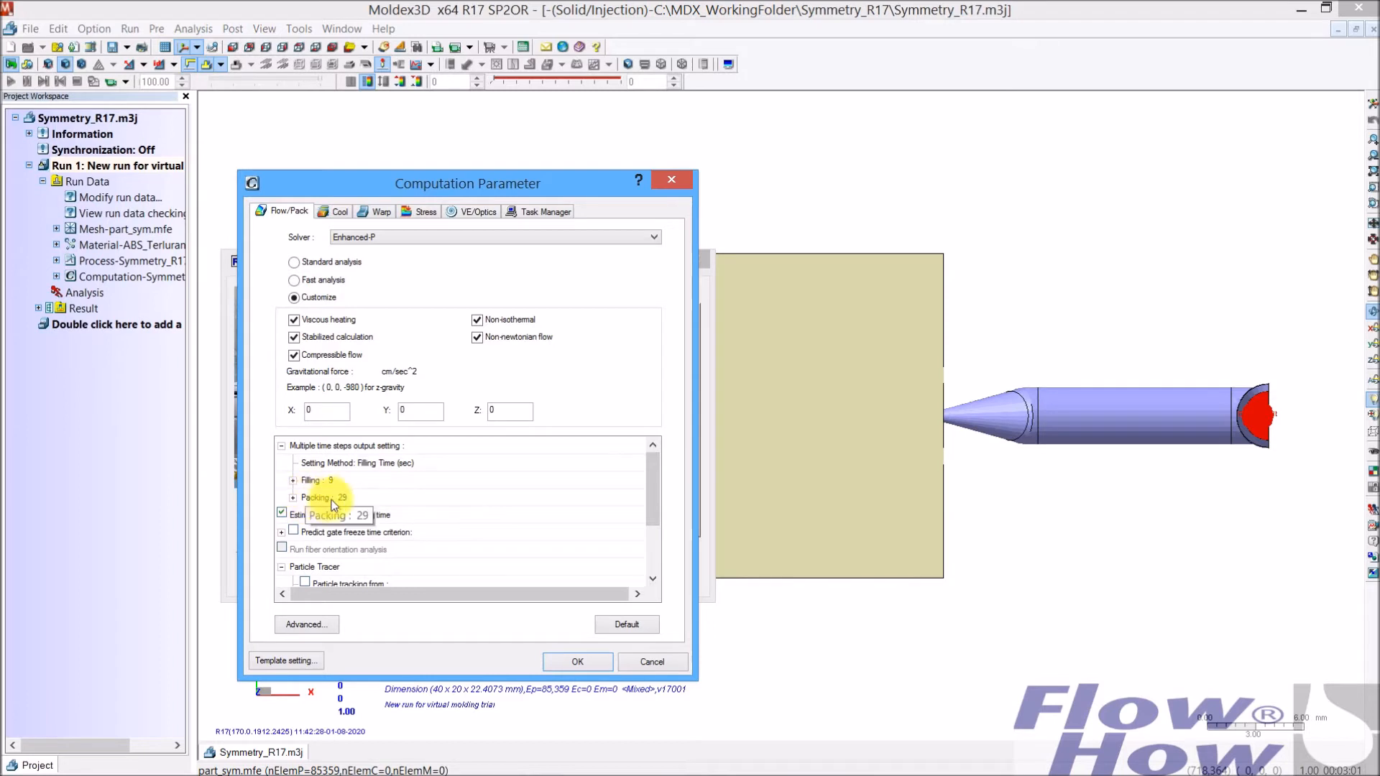
{"action": "left_click", "coordinate": [397, 503]}
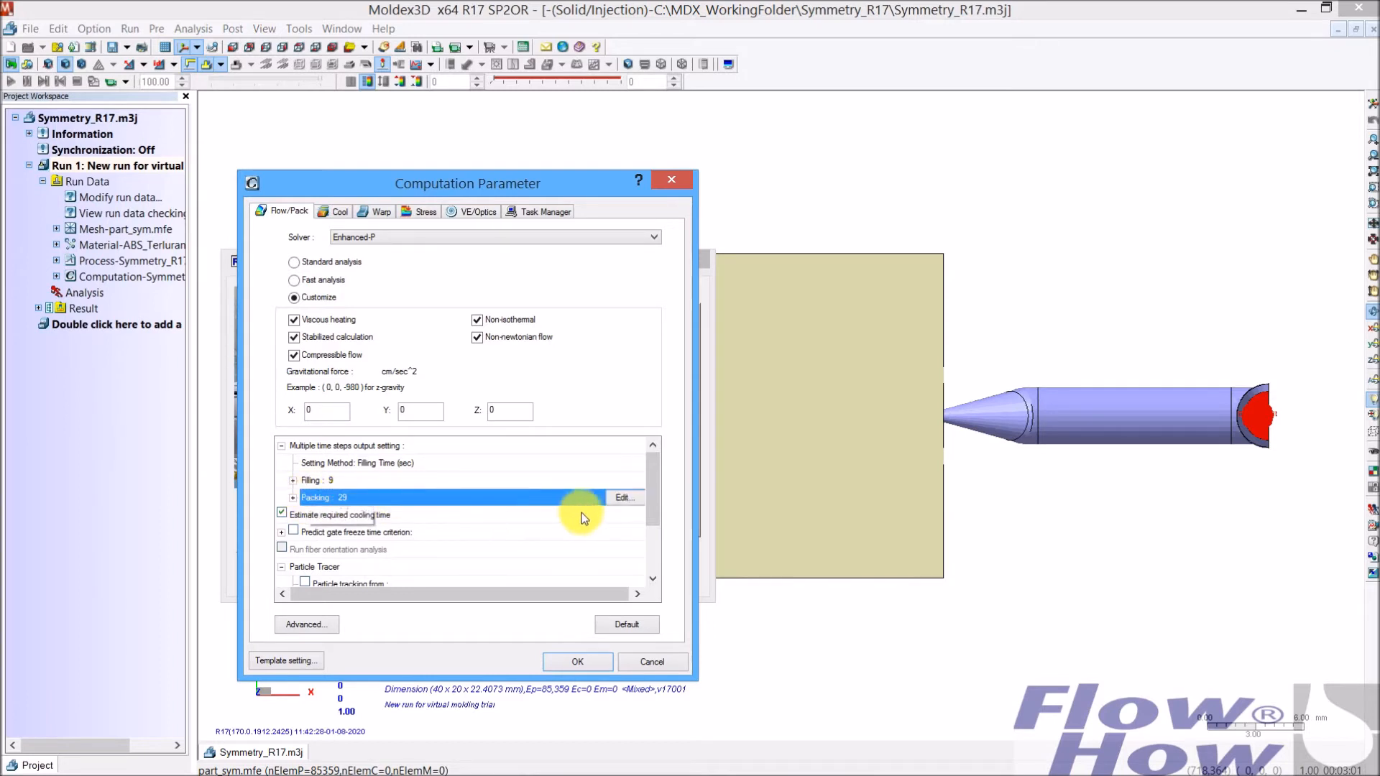
{"action": "left_click", "coordinate": [619, 500]}
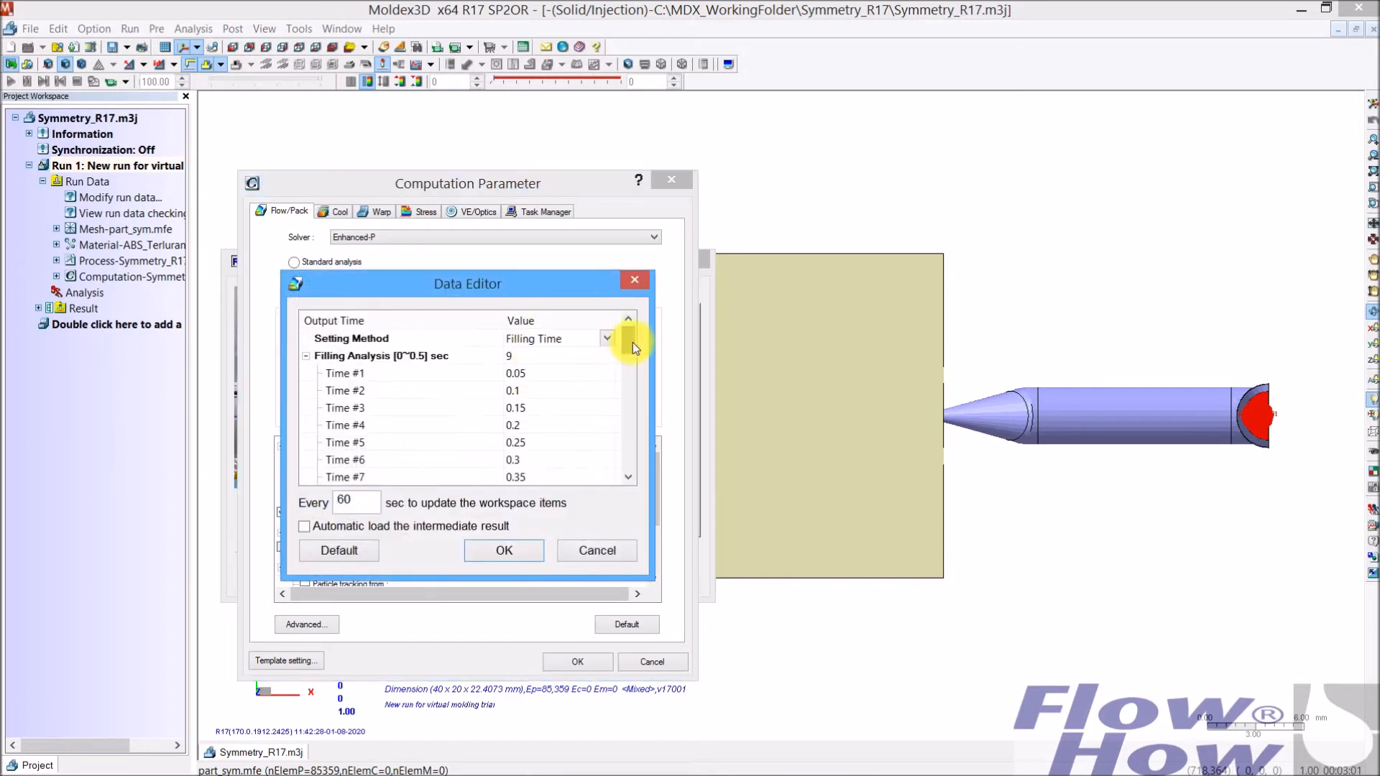
{"action": "left_click_drag", "start_coordinate": [633, 342], "coordinate": [635, 381]}
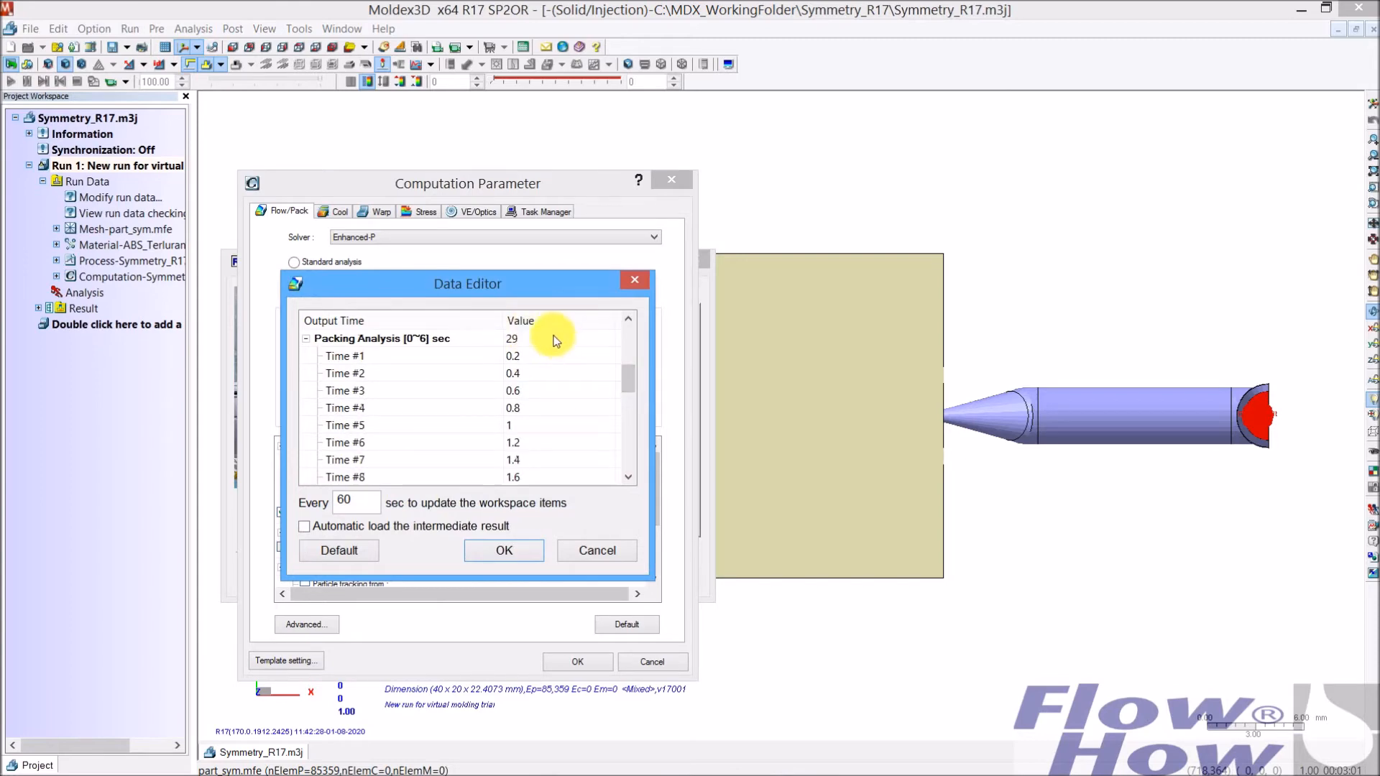
{"action": "mouse_move", "coordinate": [628, 381]}
{"action": "left_mouse_down"}
{"action": "mouse_move", "coordinate": [628, 462]}
{"action": "mouse_move", "coordinate": [631, 388]}
{"action": "left_mouse_up"}
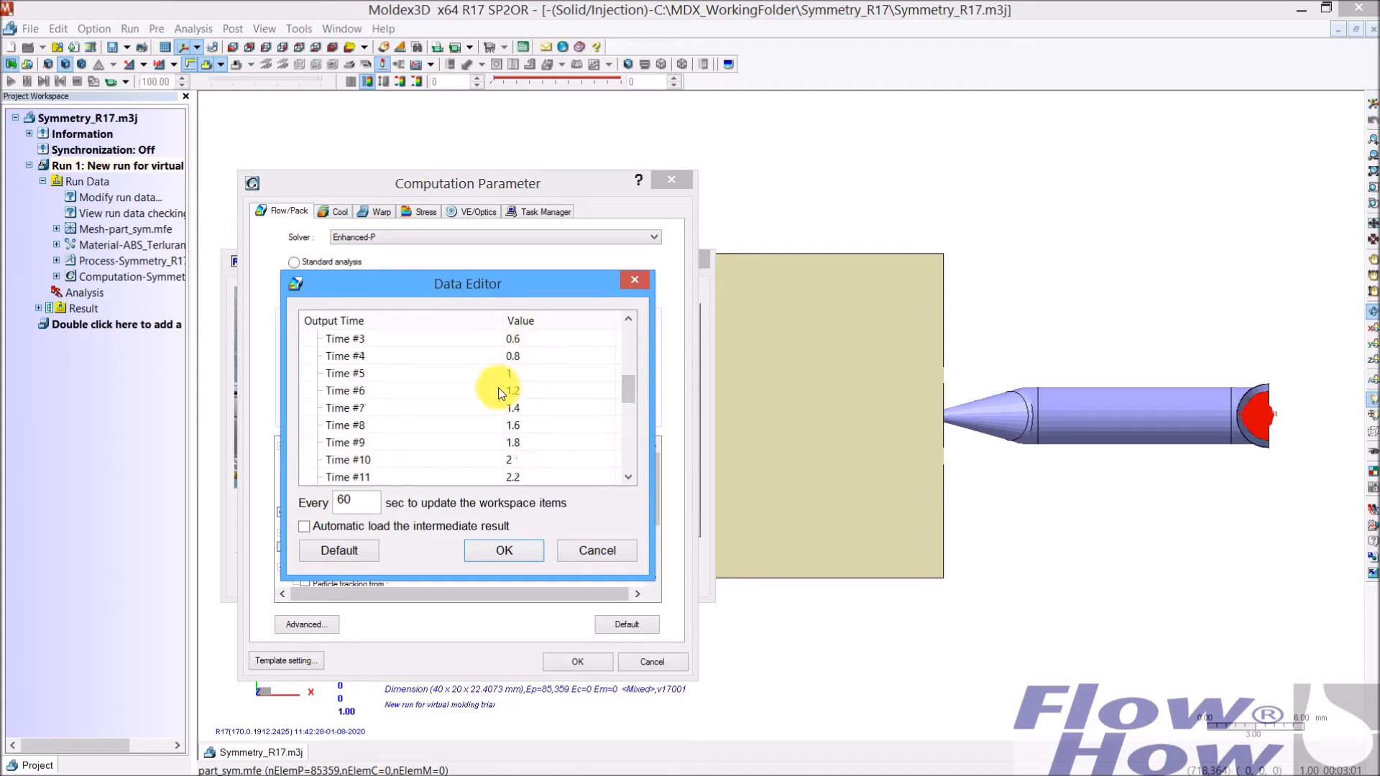
{"action": "scroll", "coordinate": [475, 377], "scroll_direction": "up", "scroll_amount": 5}
{"action": "scroll", "coordinate": [431, 388], "scroll_direction": "down", "scroll_amount": 4}
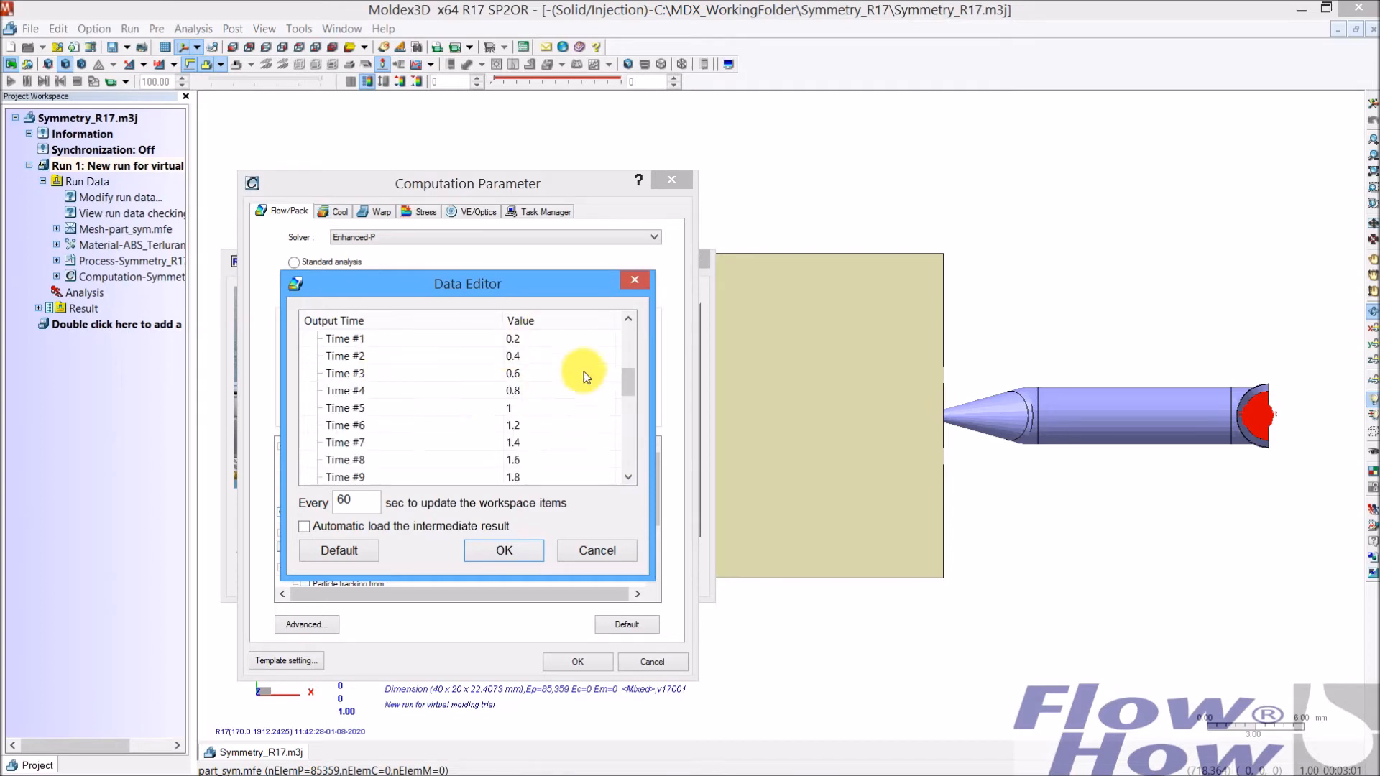
{"action": "left_click", "coordinate": [528, 550]}
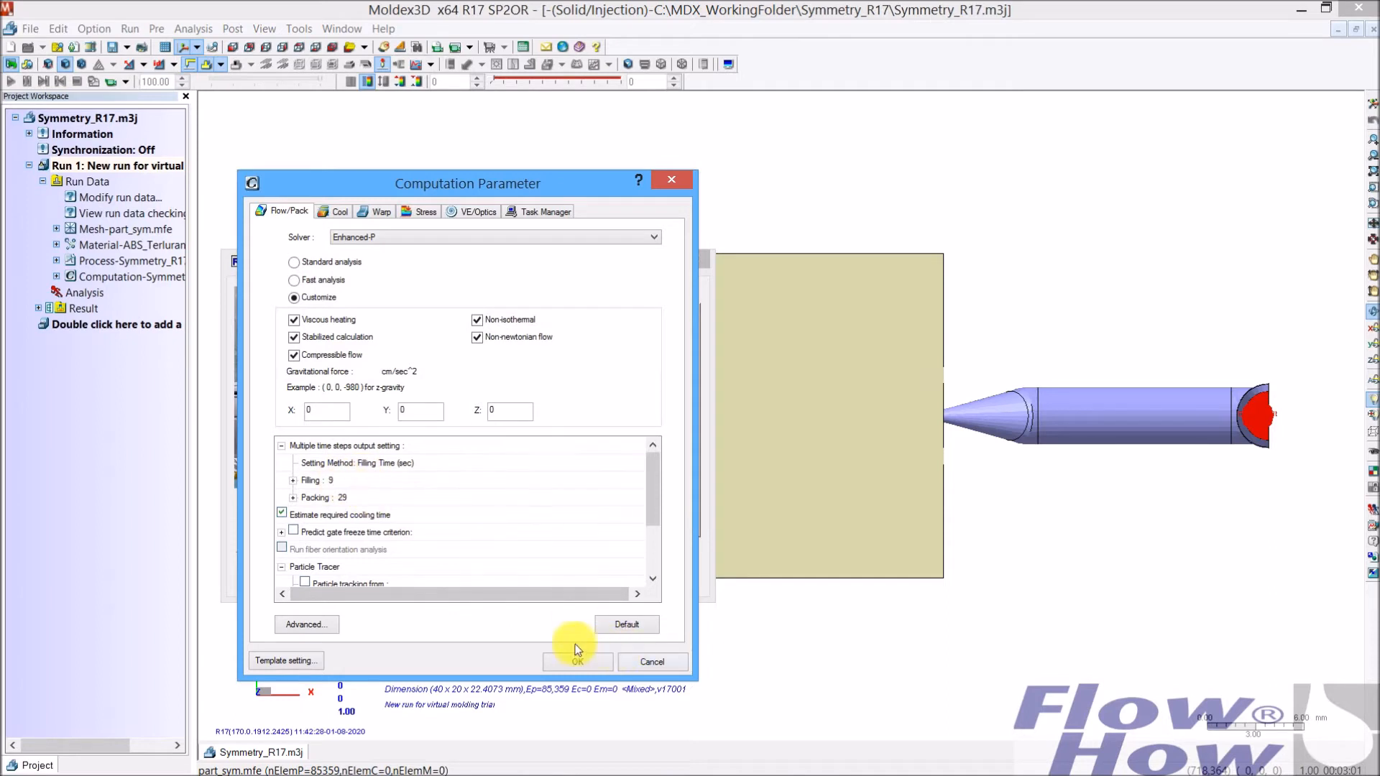
Step: Accept the computation parameters after viewing the cooling and task manager settings, and finish creating Run 1 through the run data check
{"action": "left_click", "coordinate": [348, 212]}
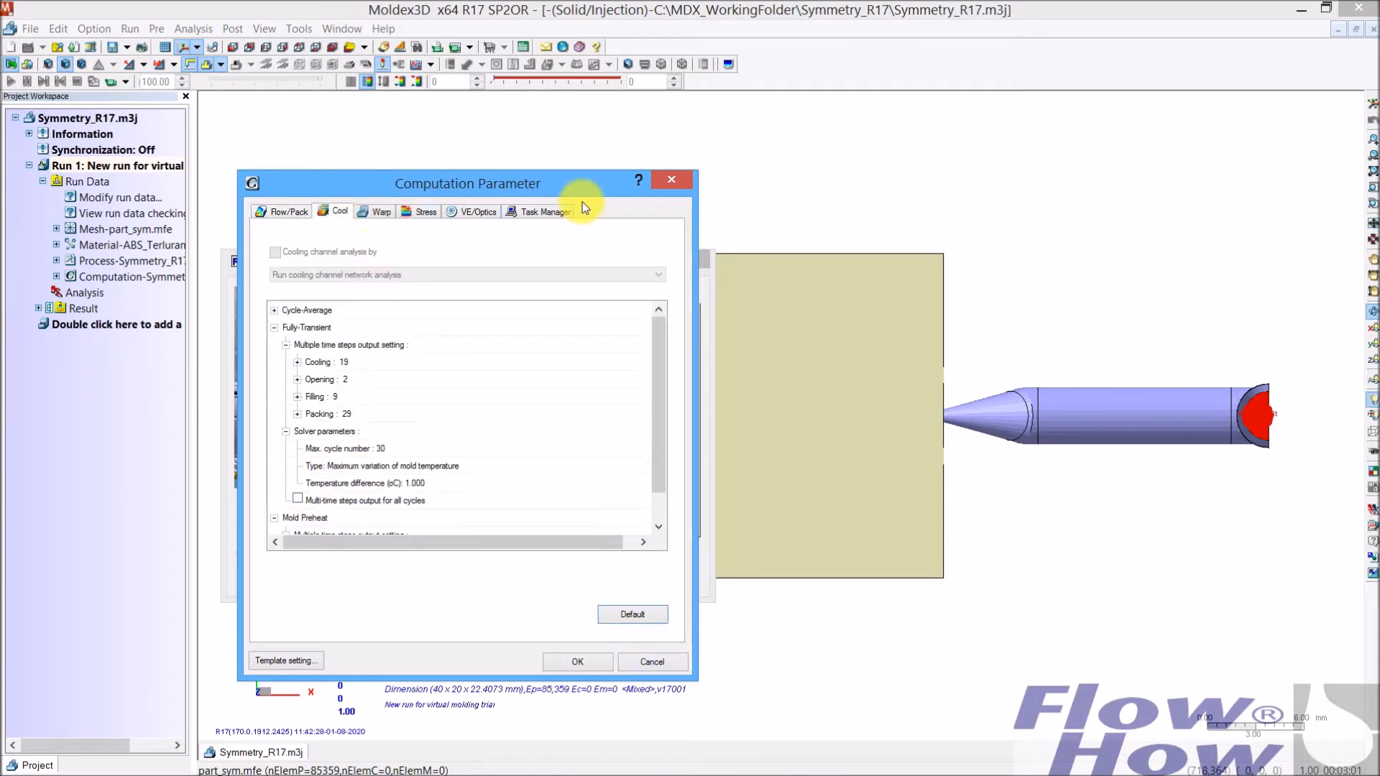
{"action": "left_click", "coordinate": [546, 210]}
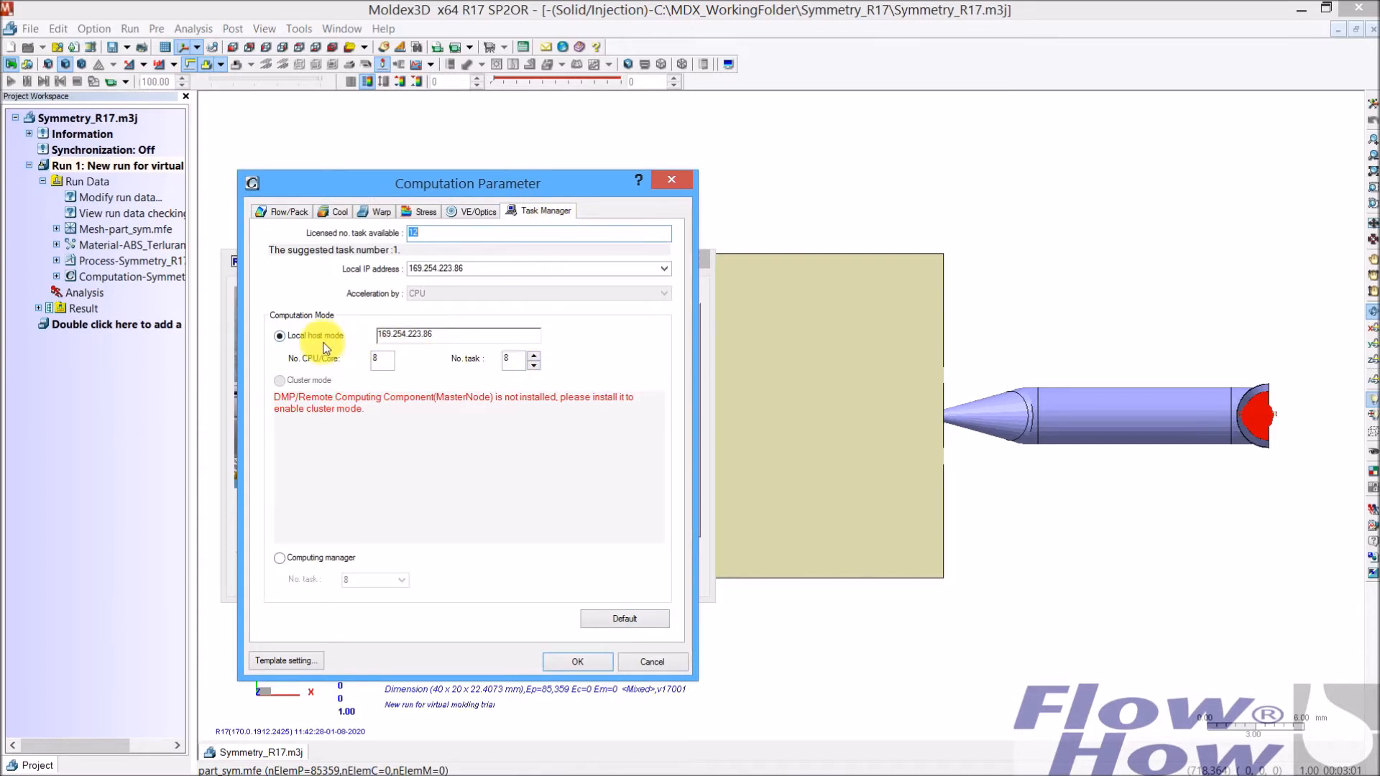
{"action": "left_click", "coordinate": [589, 661]}
{"action": "left_click", "coordinate": [650, 296]}
{"action": "left_click", "coordinate": [660, 576]}
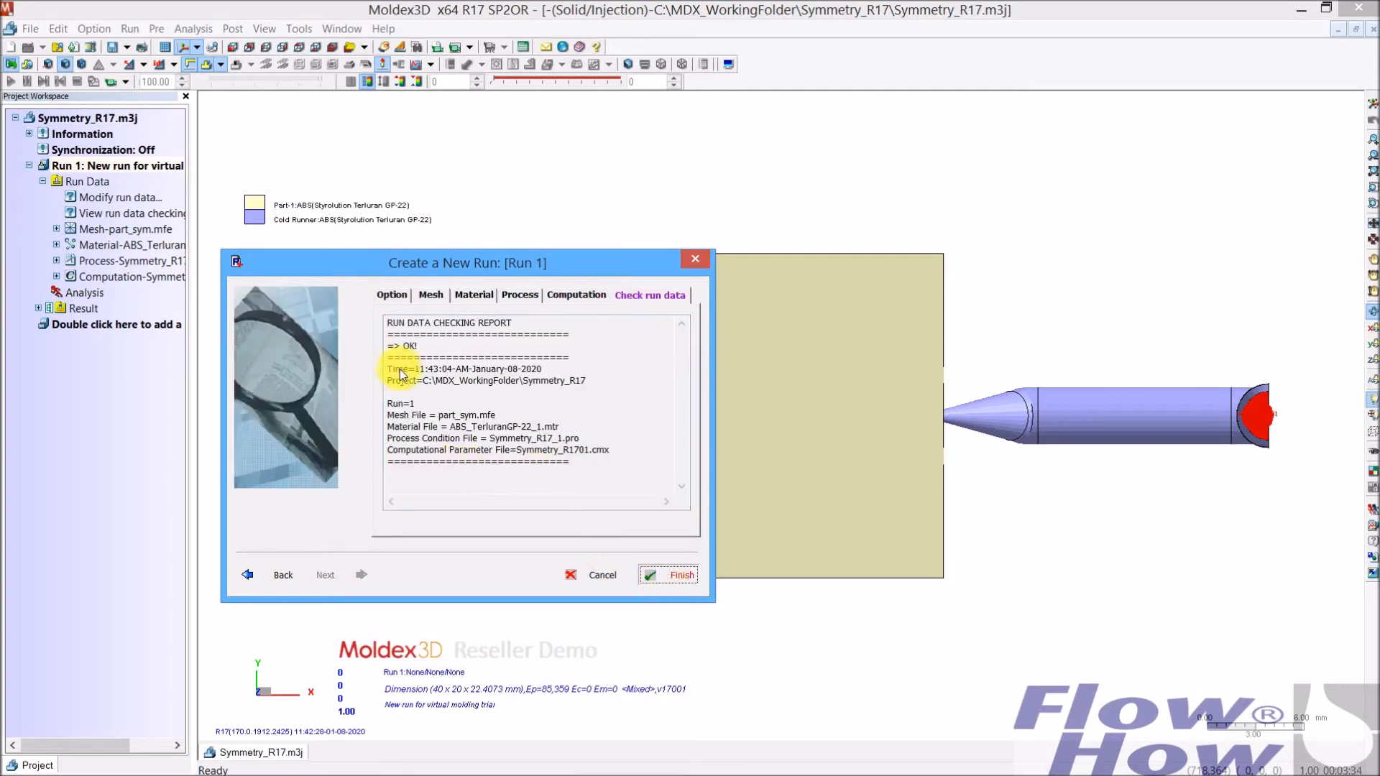
Step: Replace Run 1's remark with "Symmetry it0,5 pt5 300bar"
{"action": "left_click_drag", "start_coordinate": [996, 516], "coordinate": [1027, 361]}
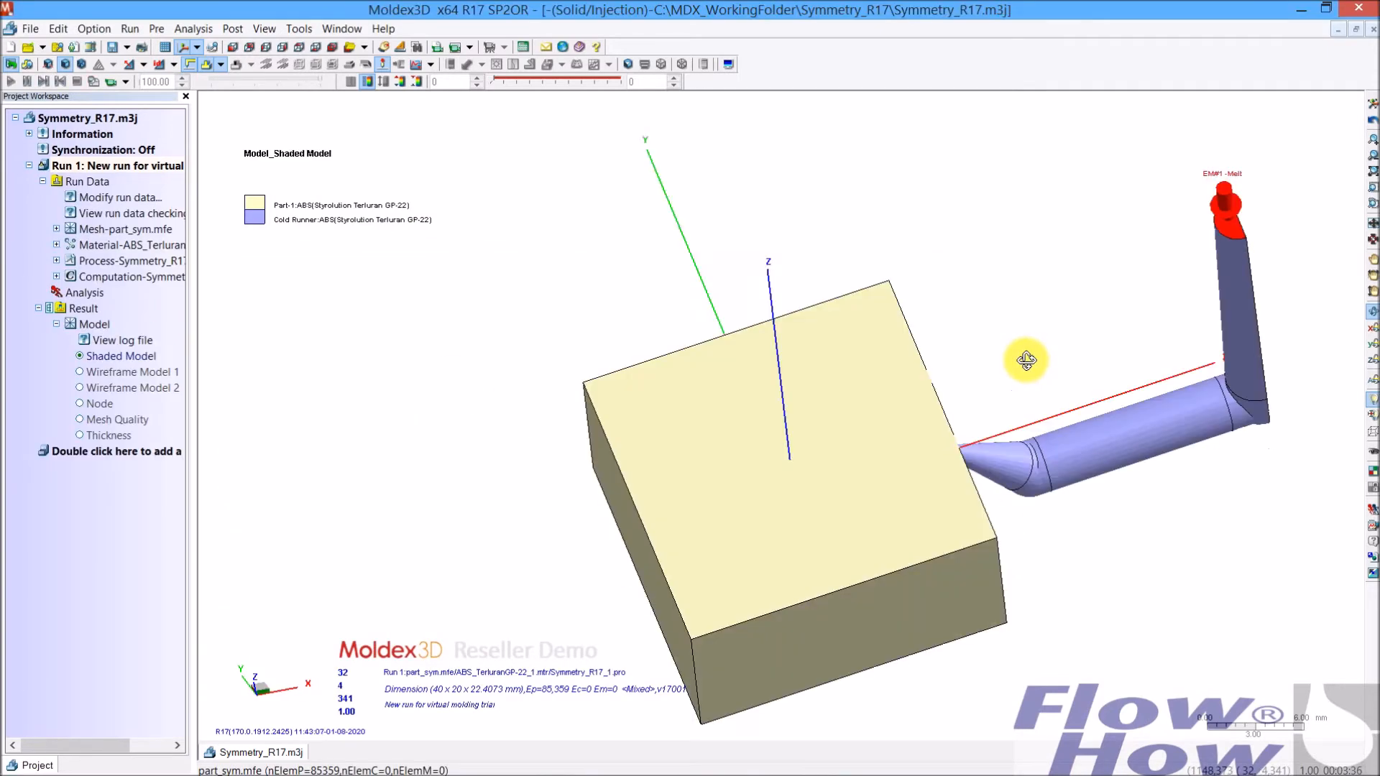
{"action": "mouse_move", "coordinate": [849, 492]}
{"action": "left_mouse_down"}
{"action": "mouse_move", "coordinate": [1032, 396]}
{"action": "mouse_move", "coordinate": [967, 585]}
{"action": "mouse_move", "coordinate": [734, 503]}
{"action": "mouse_move", "coordinate": [878, 410]}
{"action": "mouse_move", "coordinate": [722, 401]}
{"action": "mouse_move", "coordinate": [741, 370]}
{"action": "left_mouse_up"}
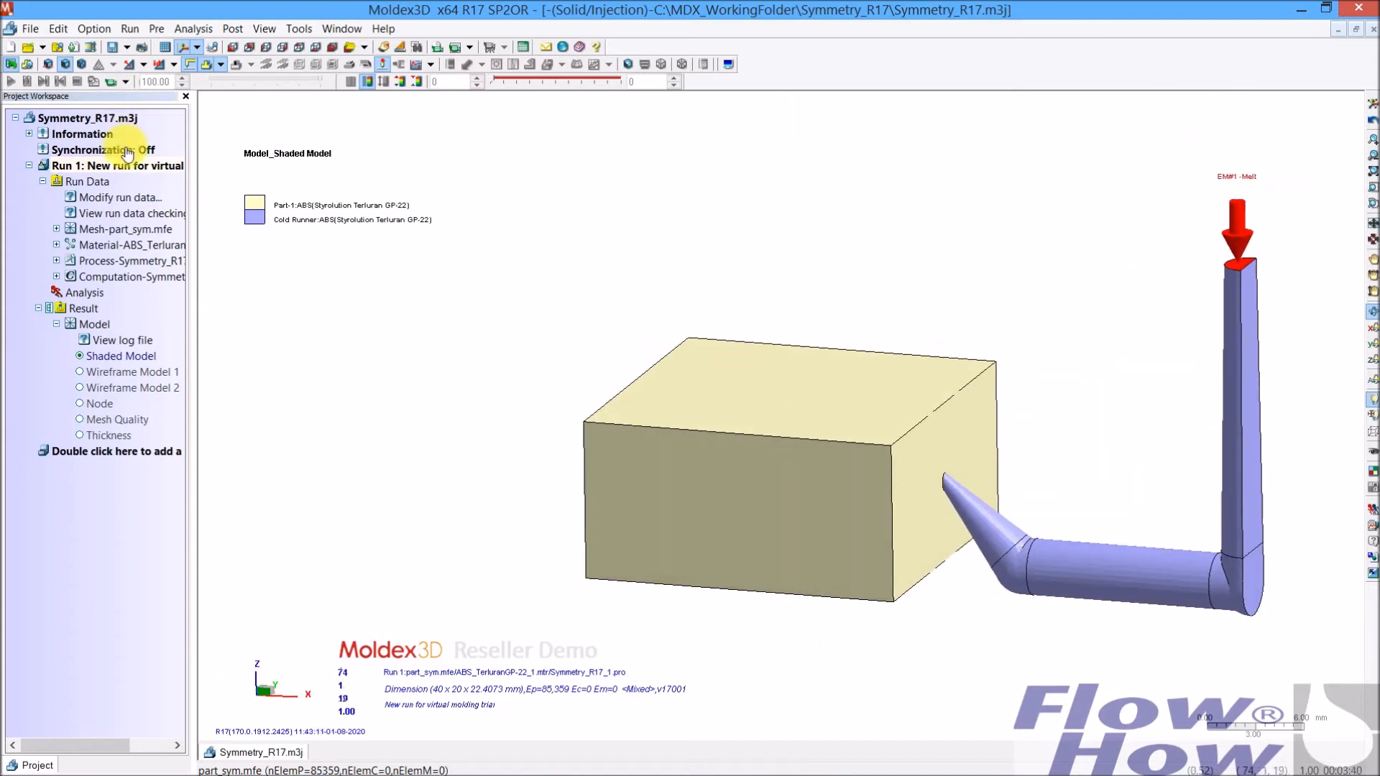
{"action": "right_click", "coordinate": [138, 170]}
{"action": "left_click", "coordinate": [185, 175]}
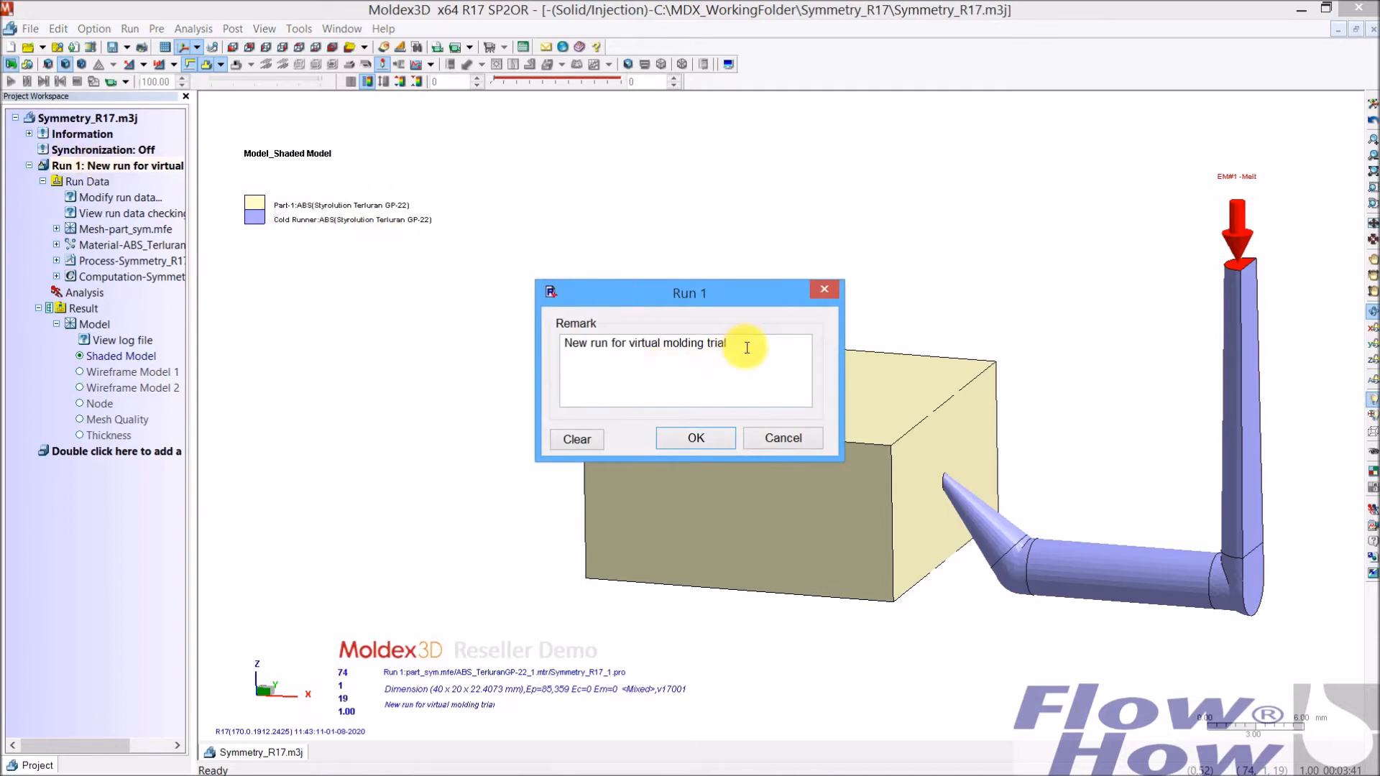
{"action": "left_click_drag", "start_coordinate": [740, 345], "coordinate": [539, 340]}
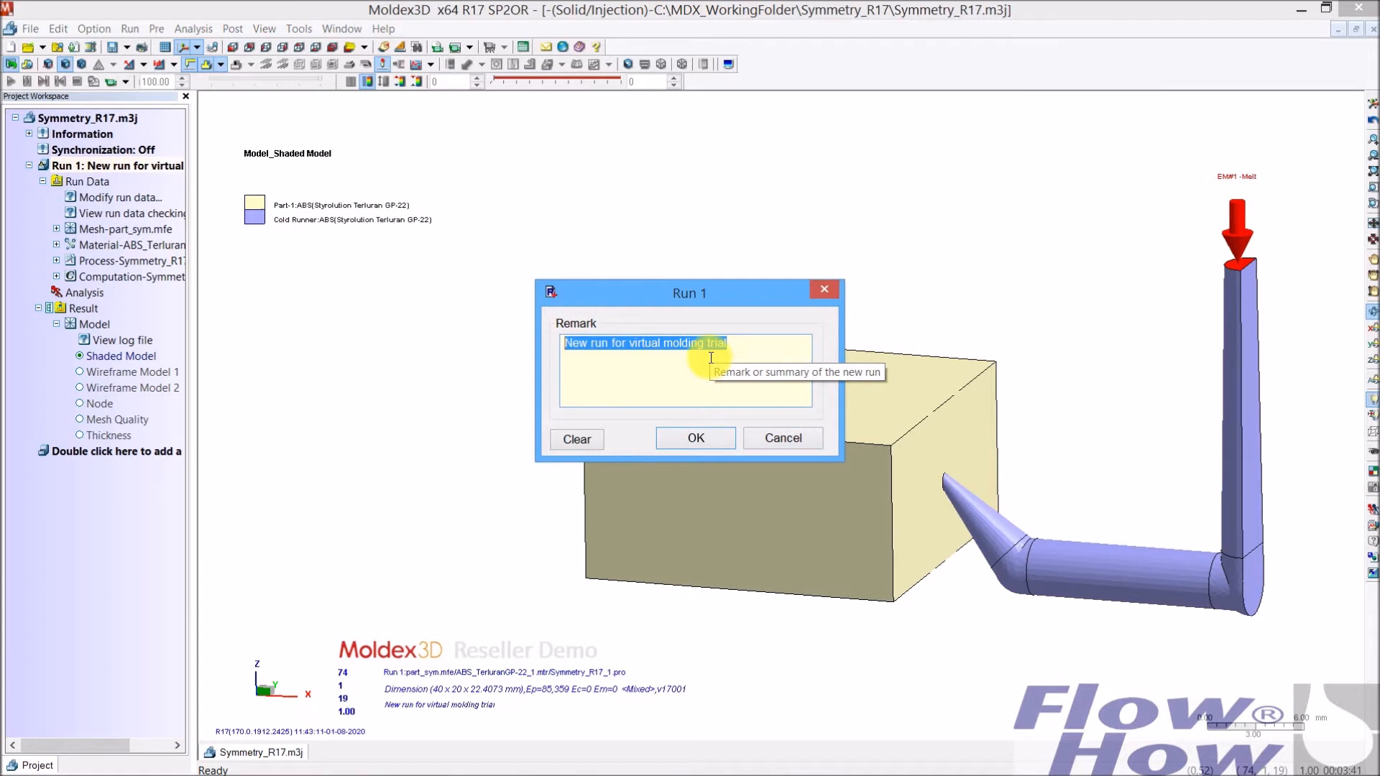
{"action": "type", "text": "S"}
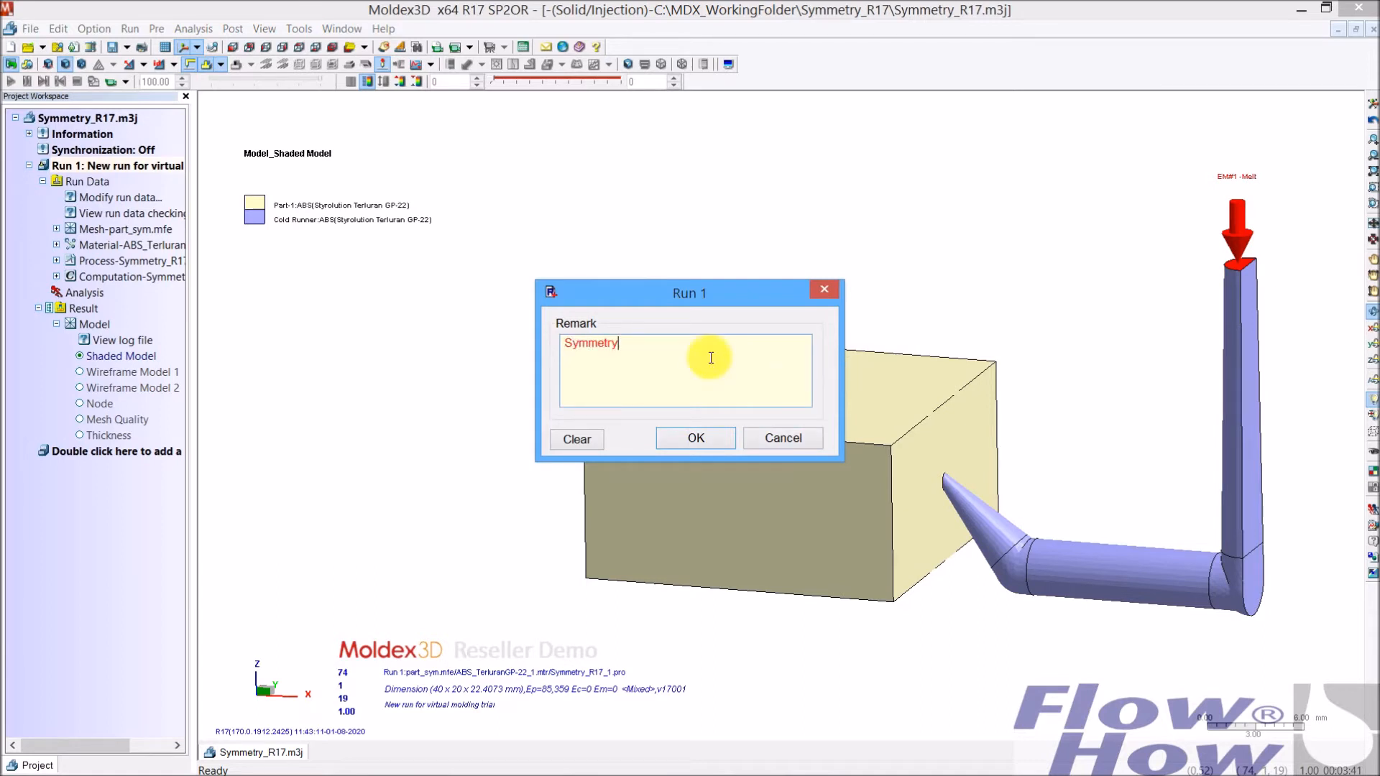
{"action": "type", "text": "ymmetry"}
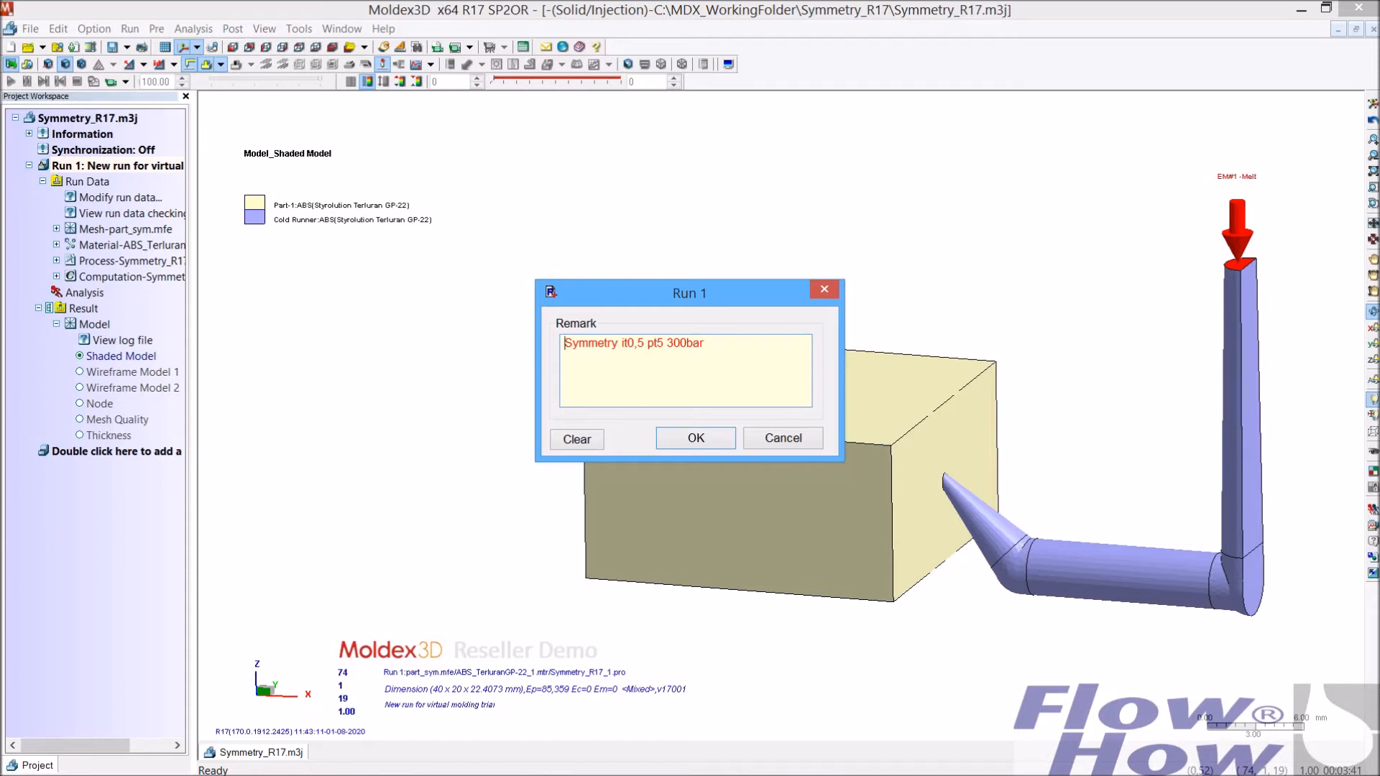
Step: Put "Runner lines" in front of the existing text of Run 1's remark, on the same line, and save the remark
{"action": "type", "text": "Runner"}
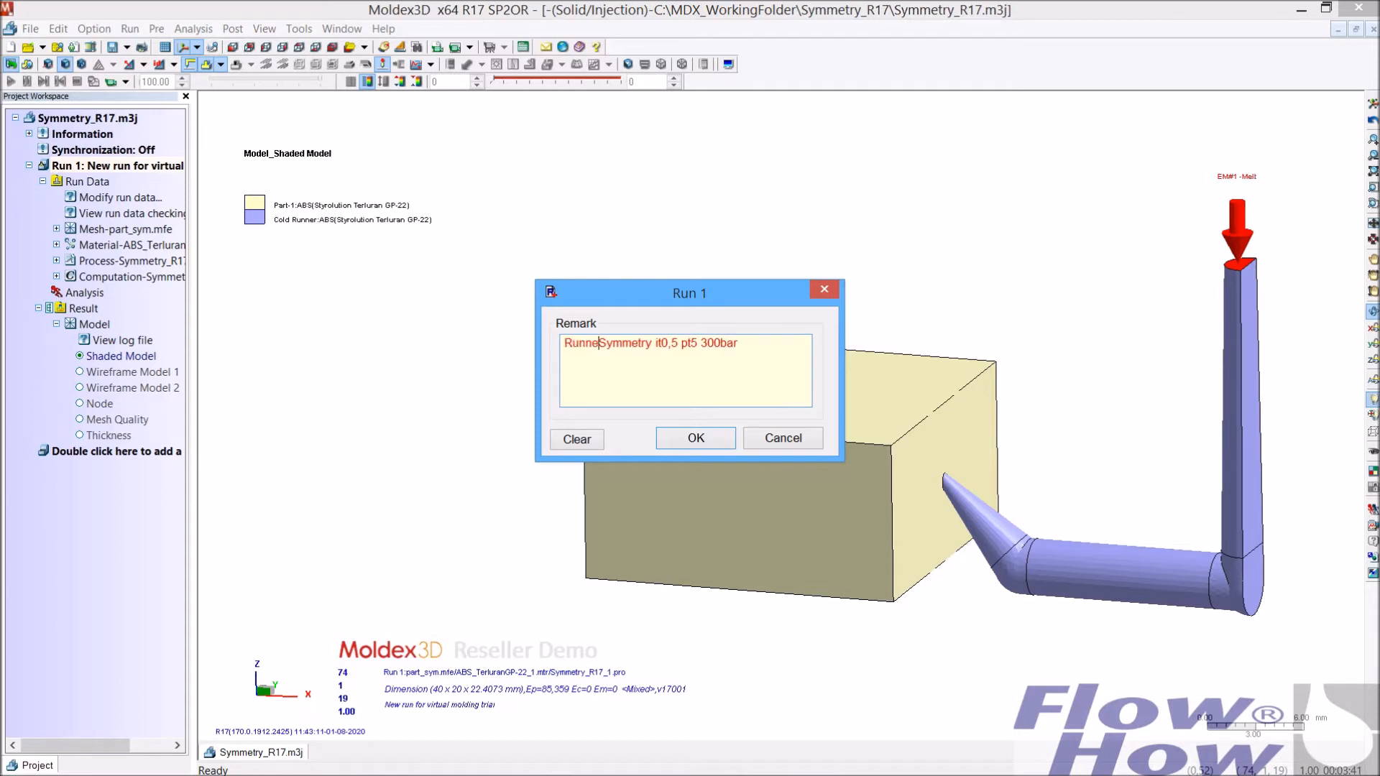
{"action": "type", "text": " lines"}
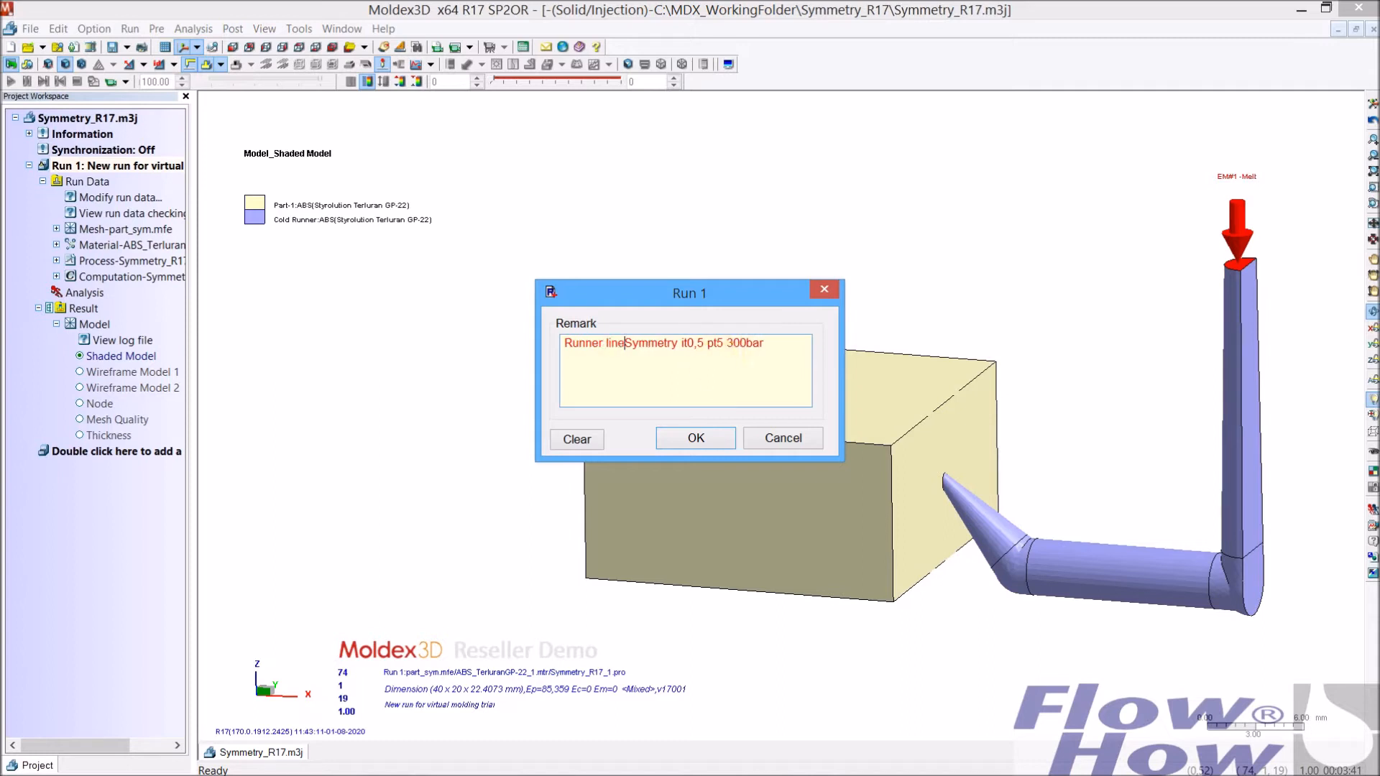
{"action": "key", "text": "Return"}
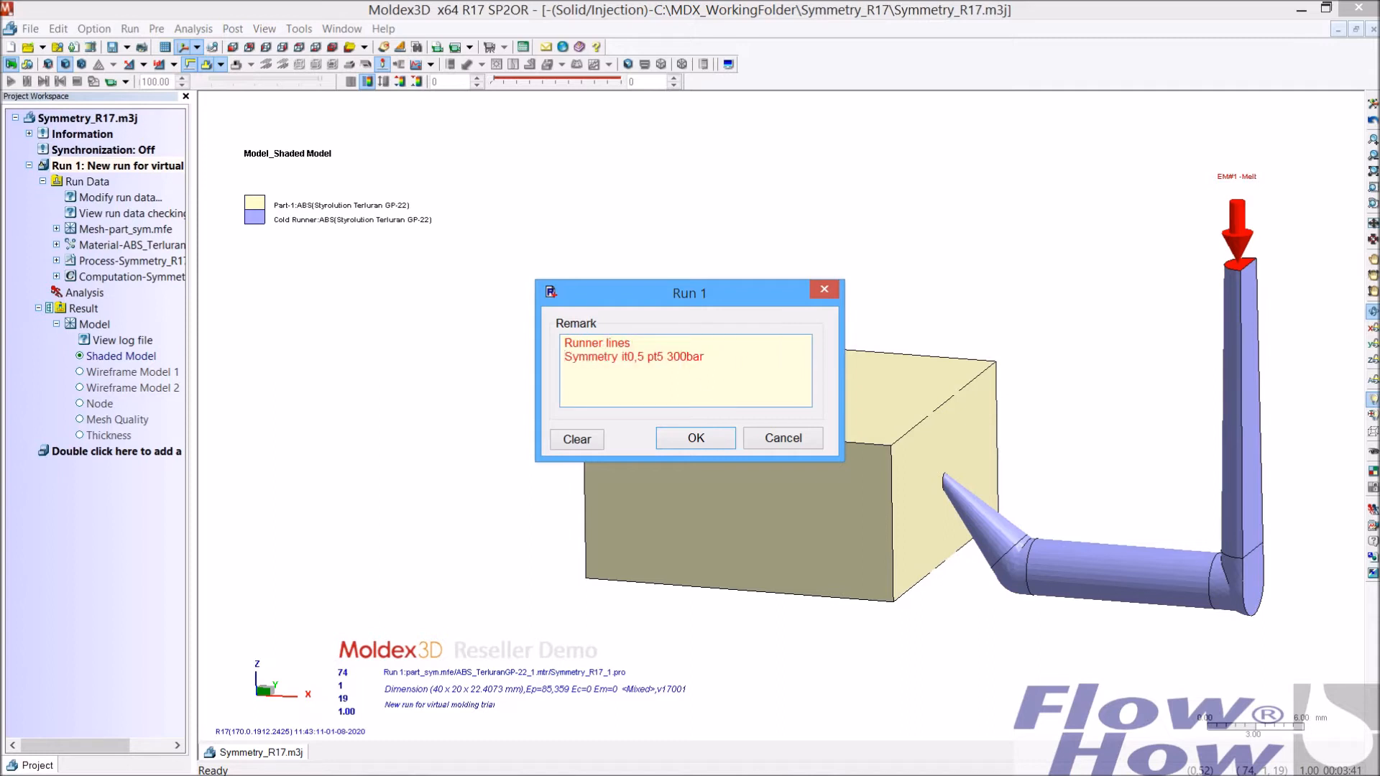
{"action": "key", "text": "BackSpace"}
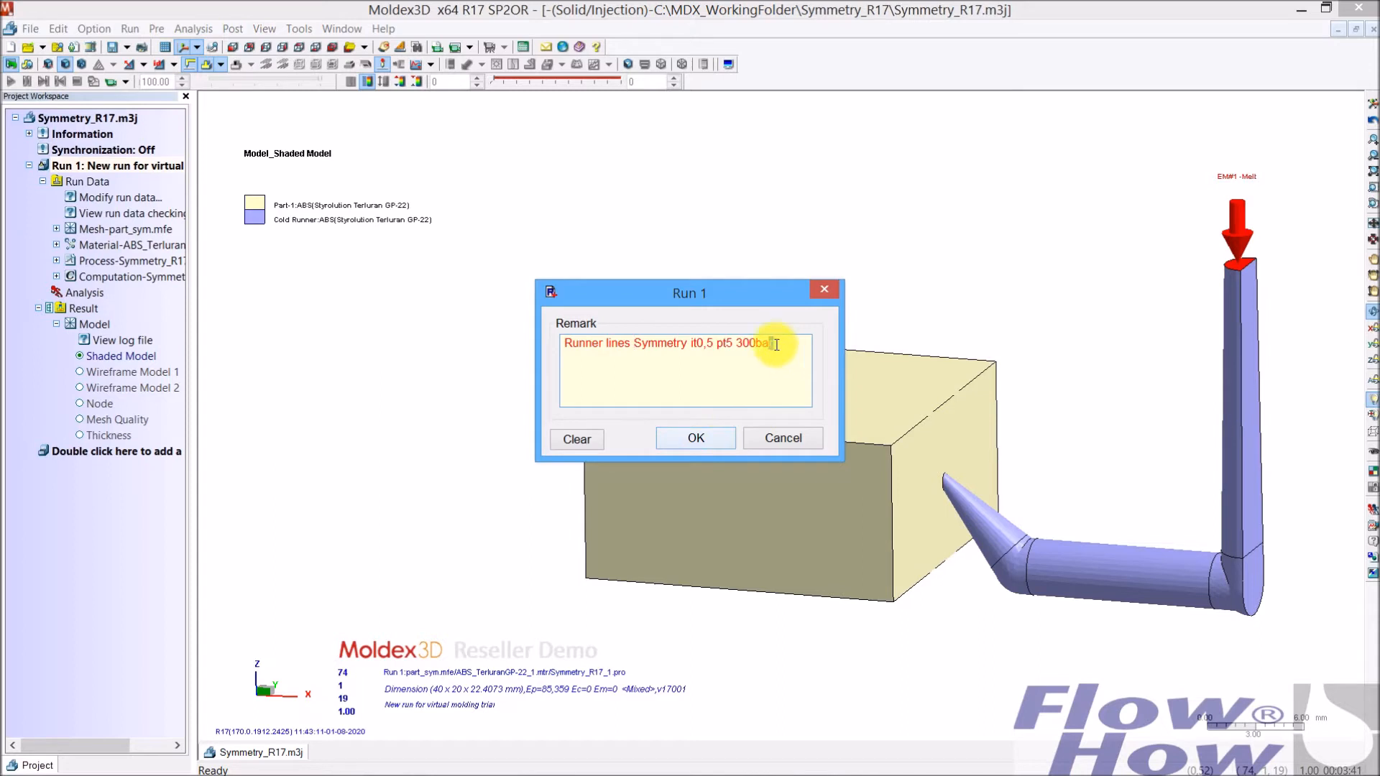
{"action": "left_click_drag", "start_coordinate": [775, 344], "coordinate": [564, 342]}
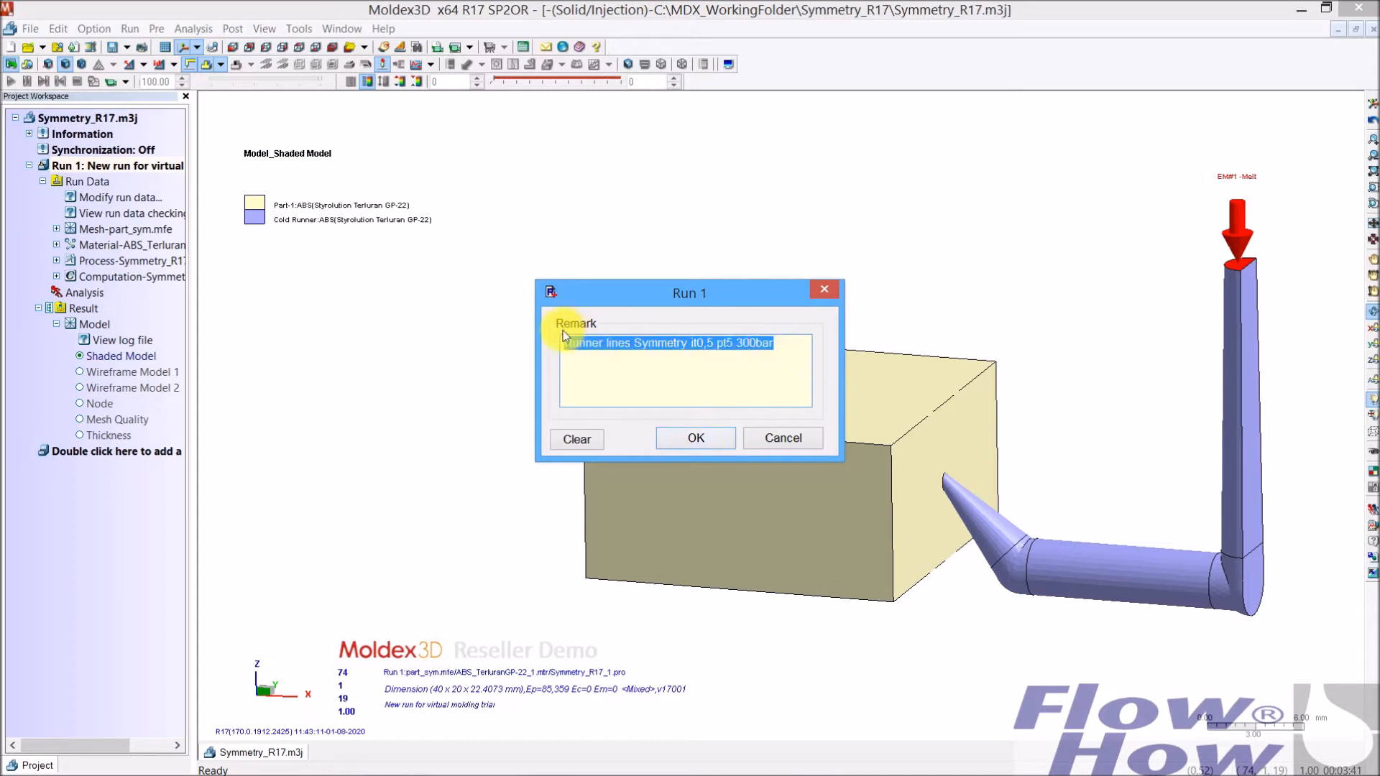
{"action": "left_click", "coordinate": [718, 434]}
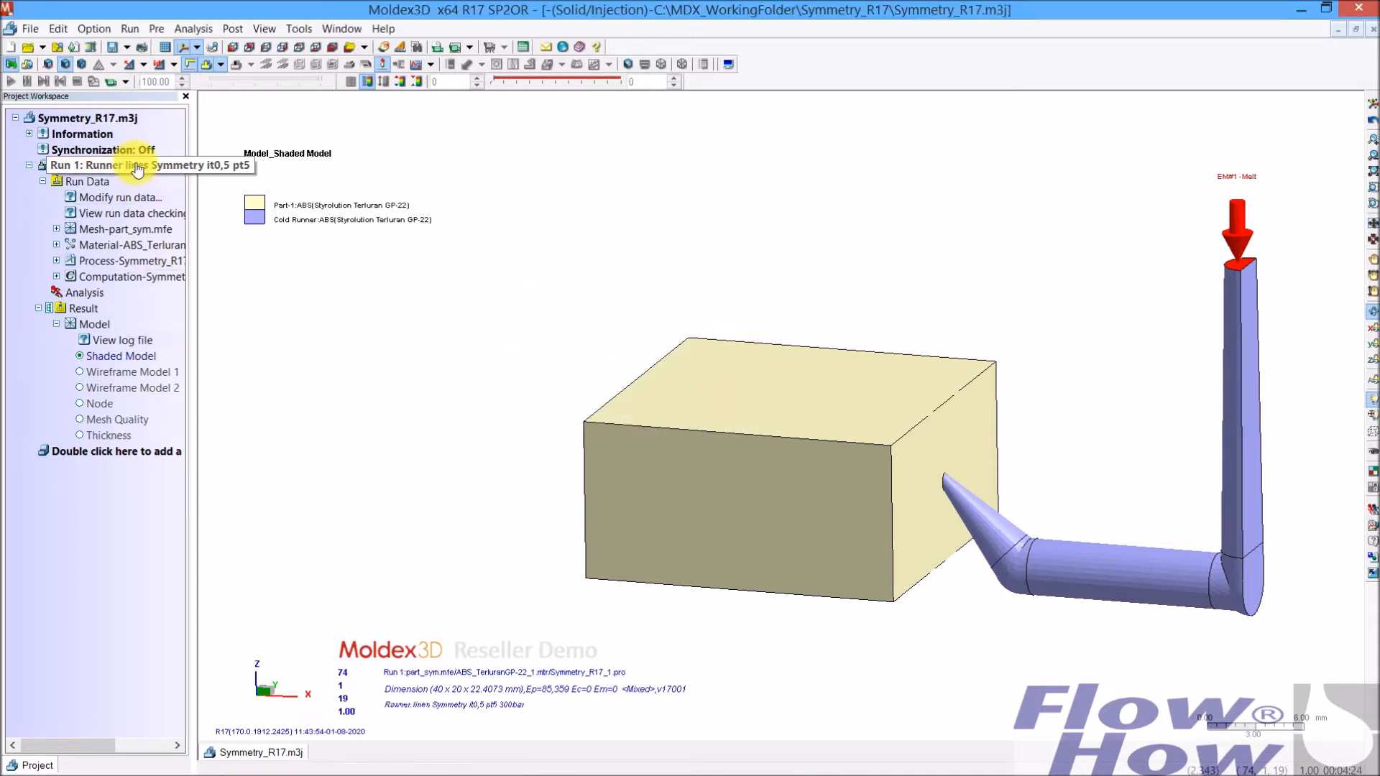
{"action": "right_click", "coordinate": [138, 167]}
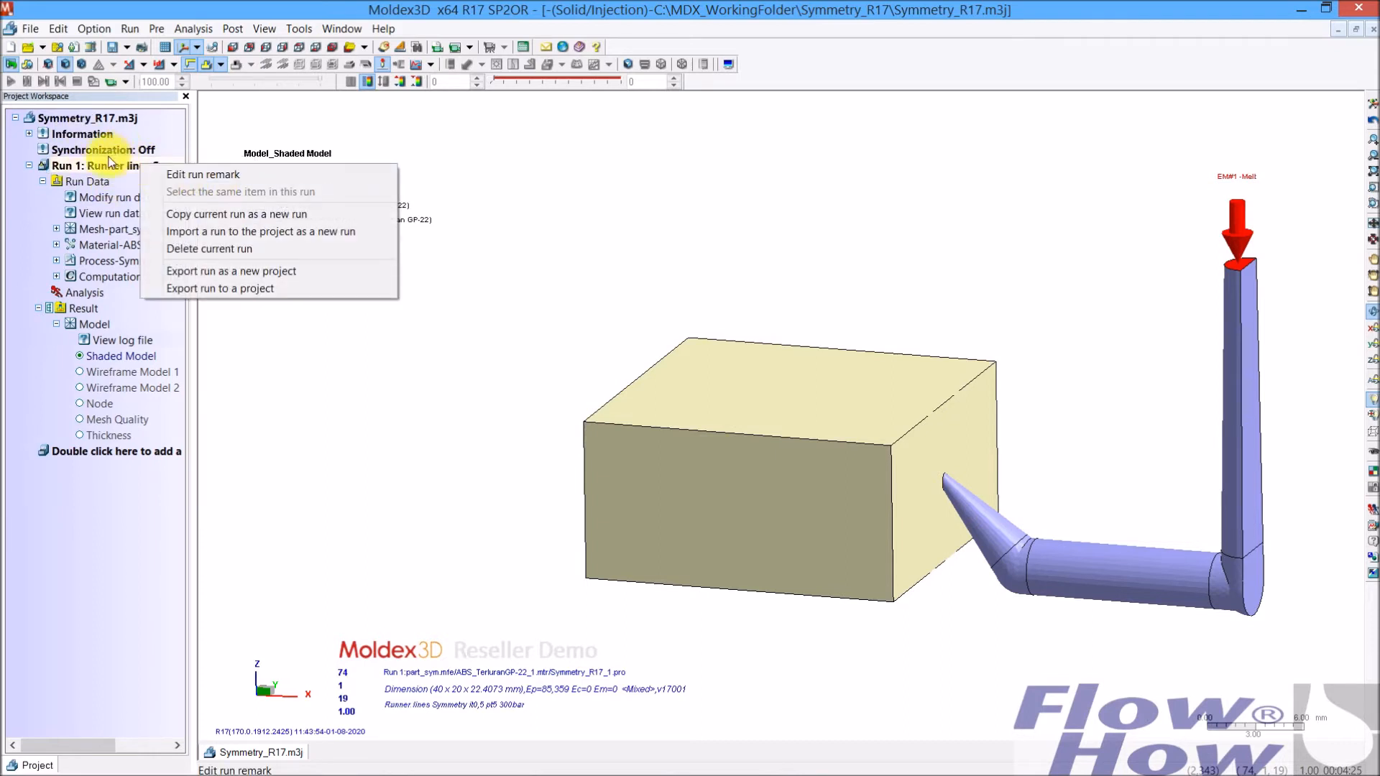
{"action": "left_click", "coordinate": [222, 212]}
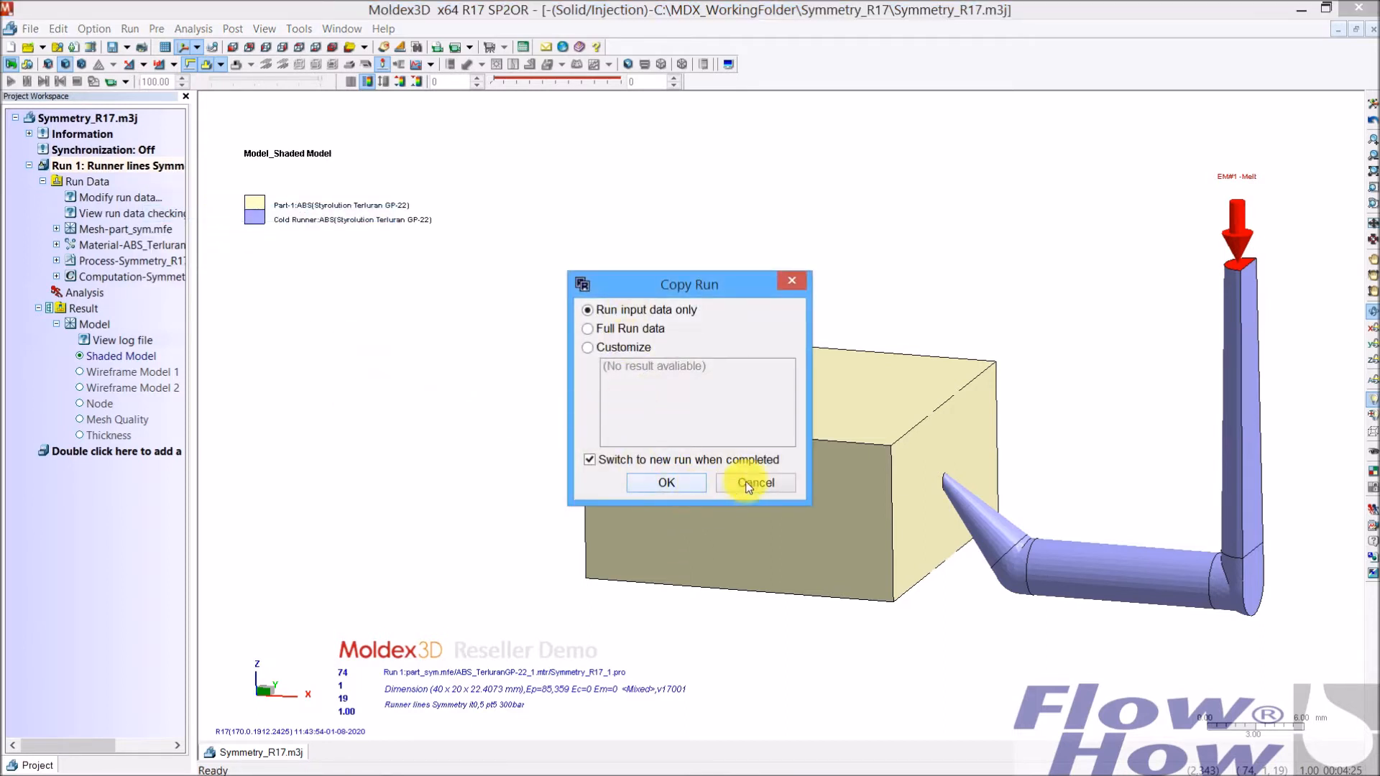
{"action": "left_click", "coordinate": [667, 485]}
Step: Copy Run 1 as new Run 2 with run input data only, switching to the new run when completed
{"action": "right_click", "coordinate": [105, 165]}
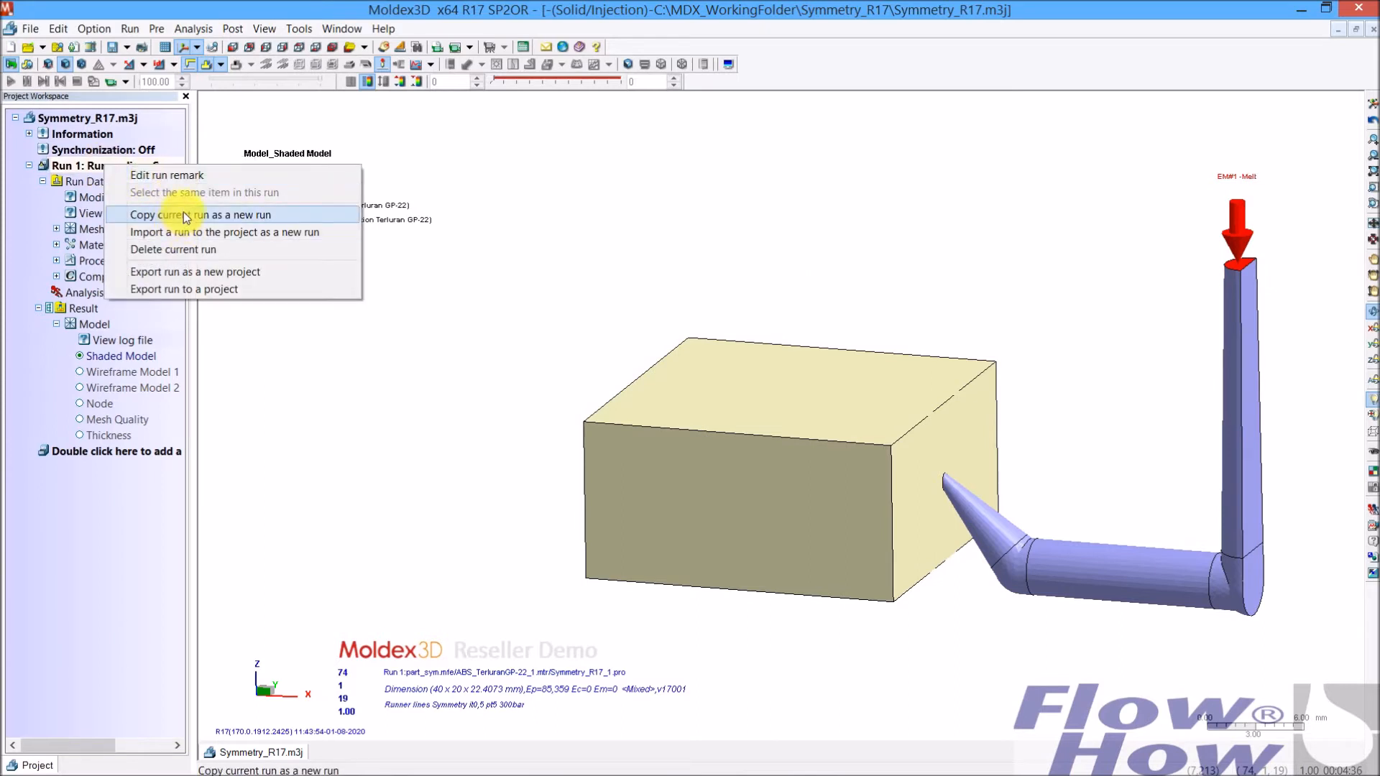
{"action": "left_click", "coordinate": [252, 216]}
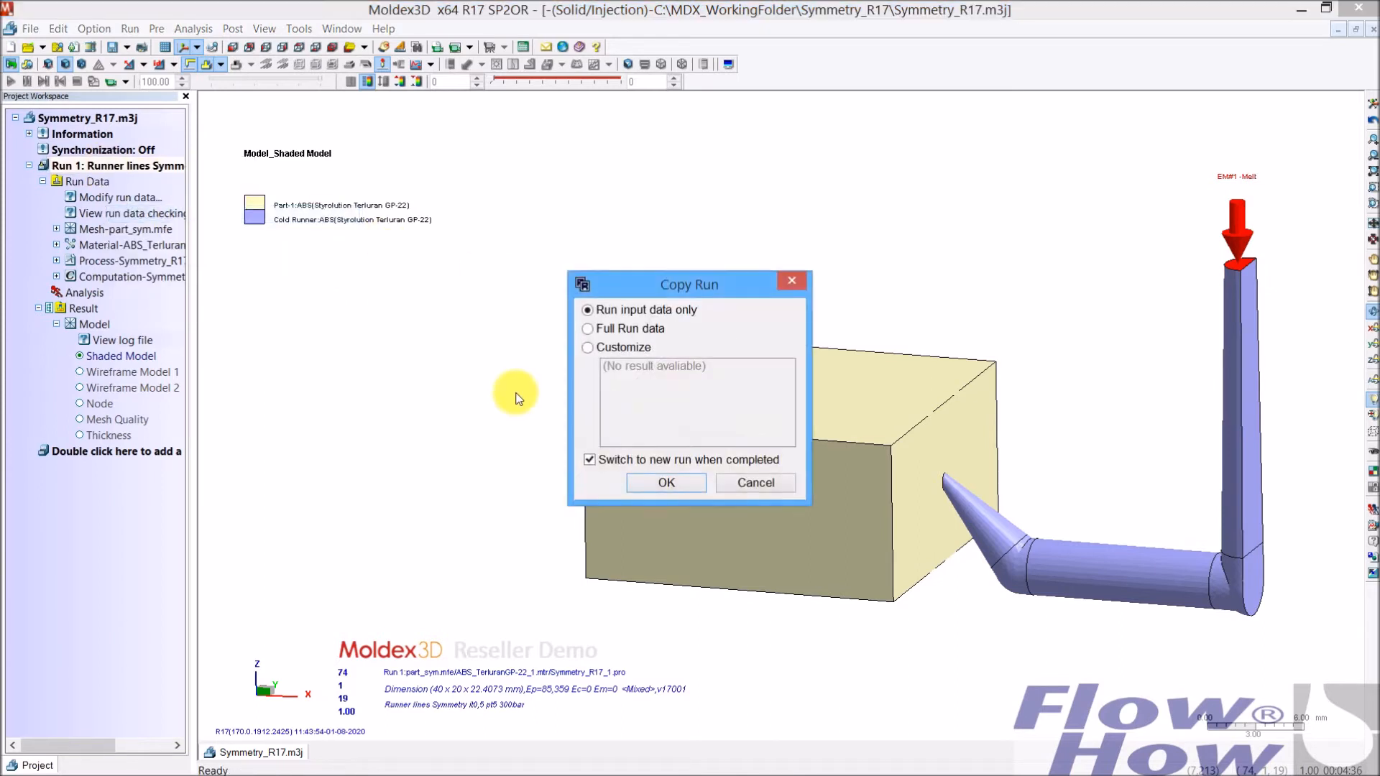
{"action": "left_click", "coordinate": [665, 483]}
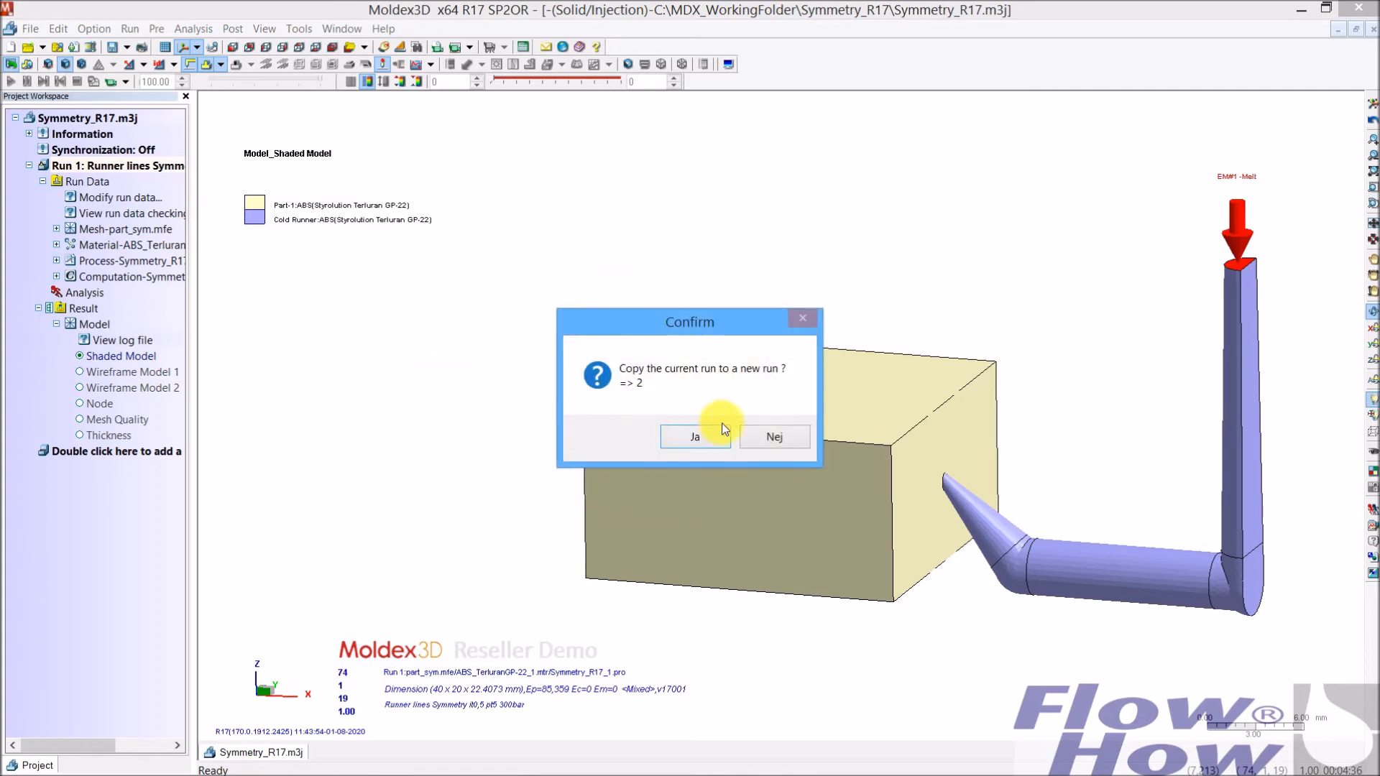
{"action": "left_click", "coordinate": [697, 438]}
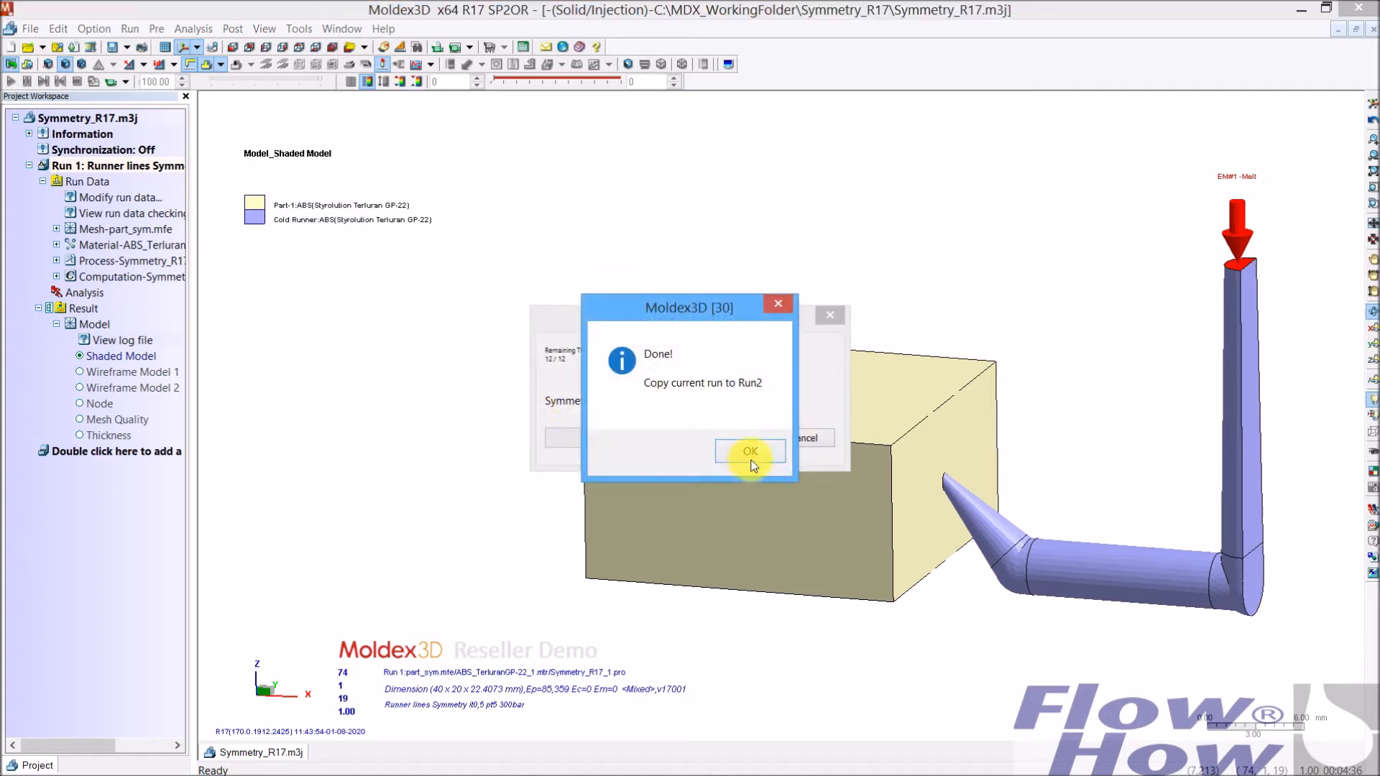
{"action": "left_click", "coordinate": [747, 449]}
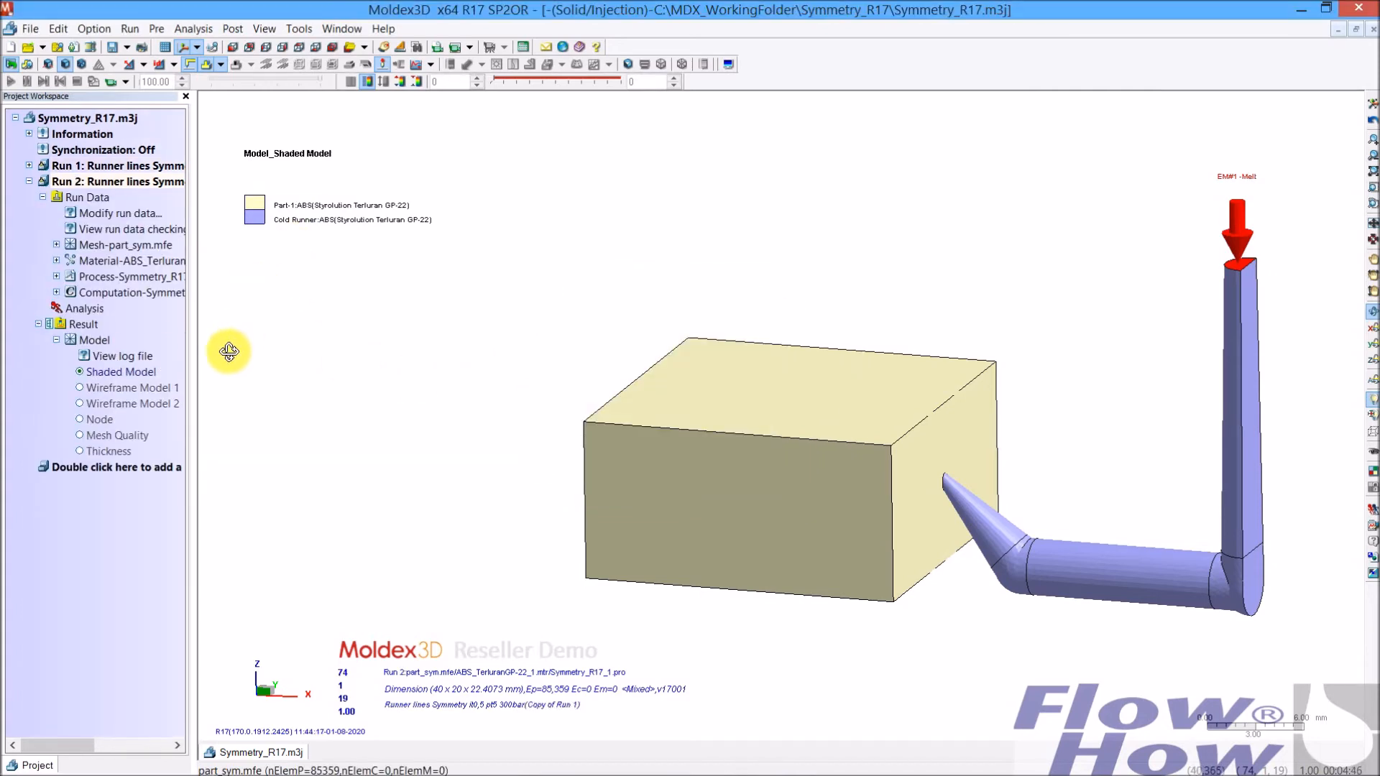
Step: Modify Run 2's run data by loading the new mesh file part_sym_SOLID.mfe from the desktop
{"action": "double_click", "coordinate": [125, 215]}
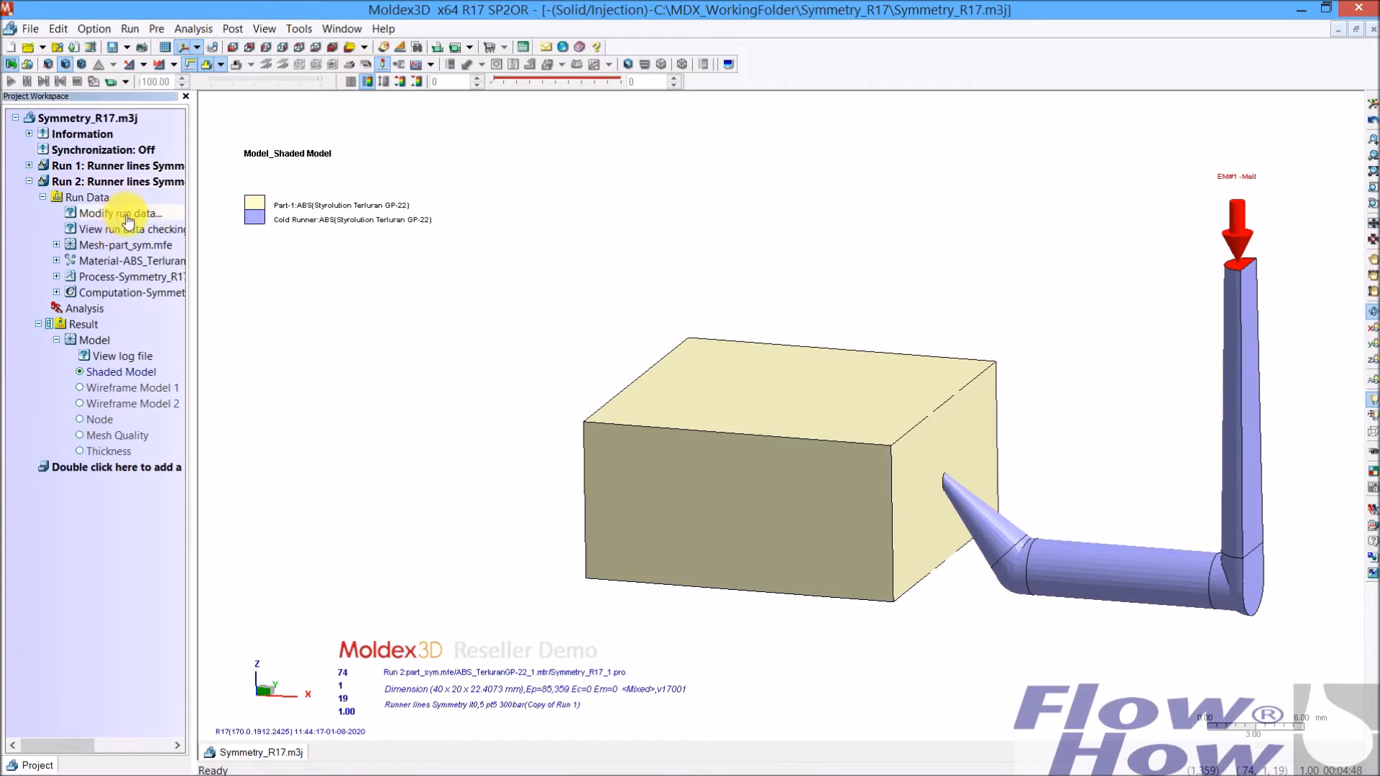
{"action": "left_click", "coordinate": [415, 325]}
{"action": "left_click", "coordinate": [435, 348]}
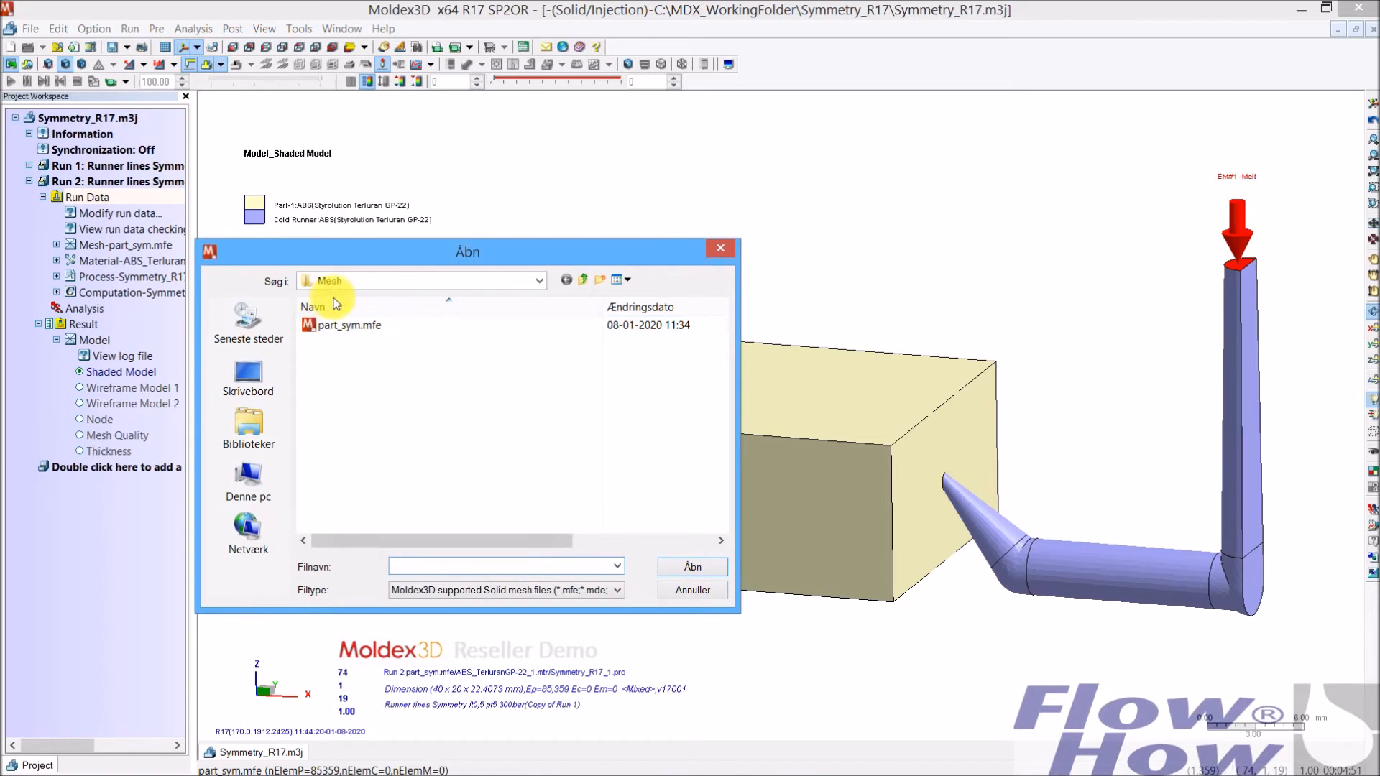
{"action": "left_click", "coordinate": [252, 374]}
{"action": "left_click", "coordinate": [370, 481]}
{"action": "left_click", "coordinate": [701, 572]}
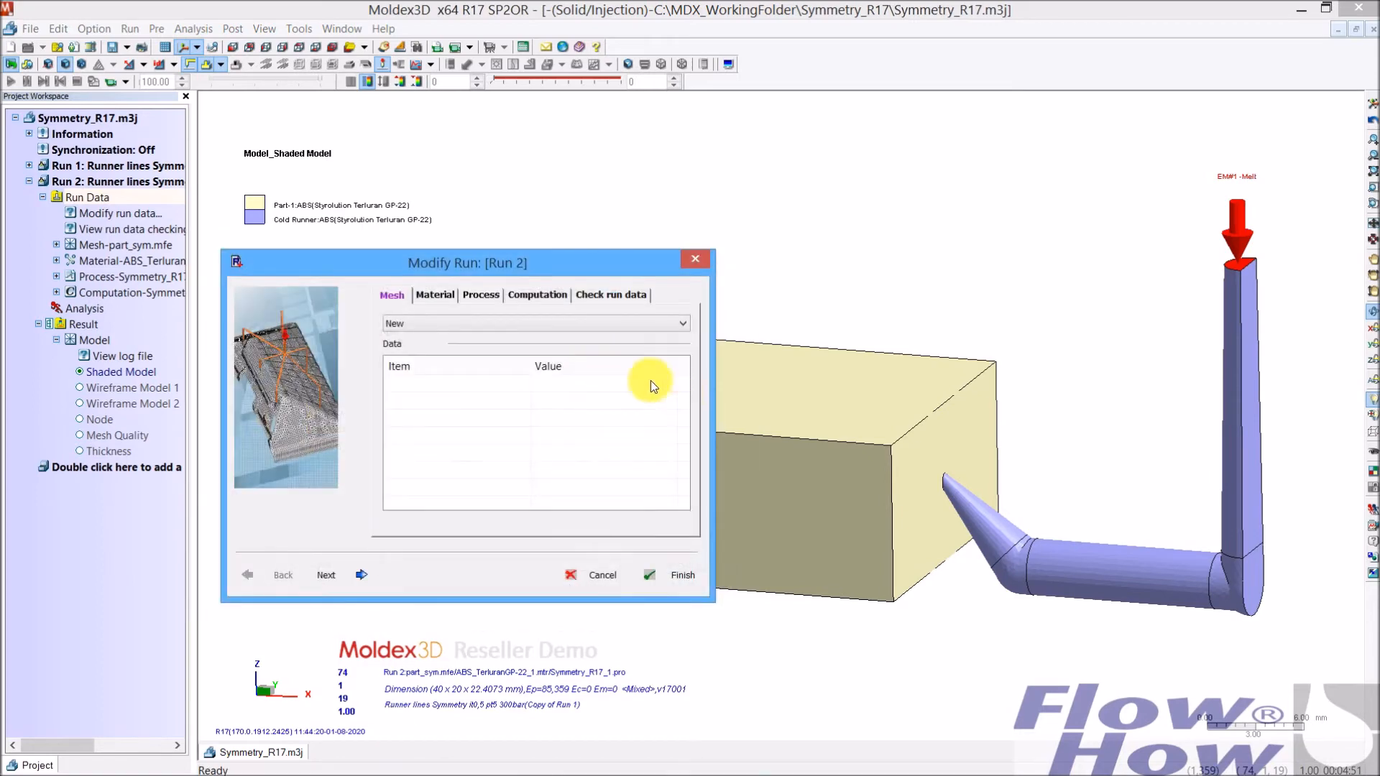
Step: Create process file Symmetry_R17_2 for Run 2 based on the Symmetry_R17_1.pro settings, accepting all Process Wizard values and saving it
{"action": "left_click", "coordinate": [441, 297]}
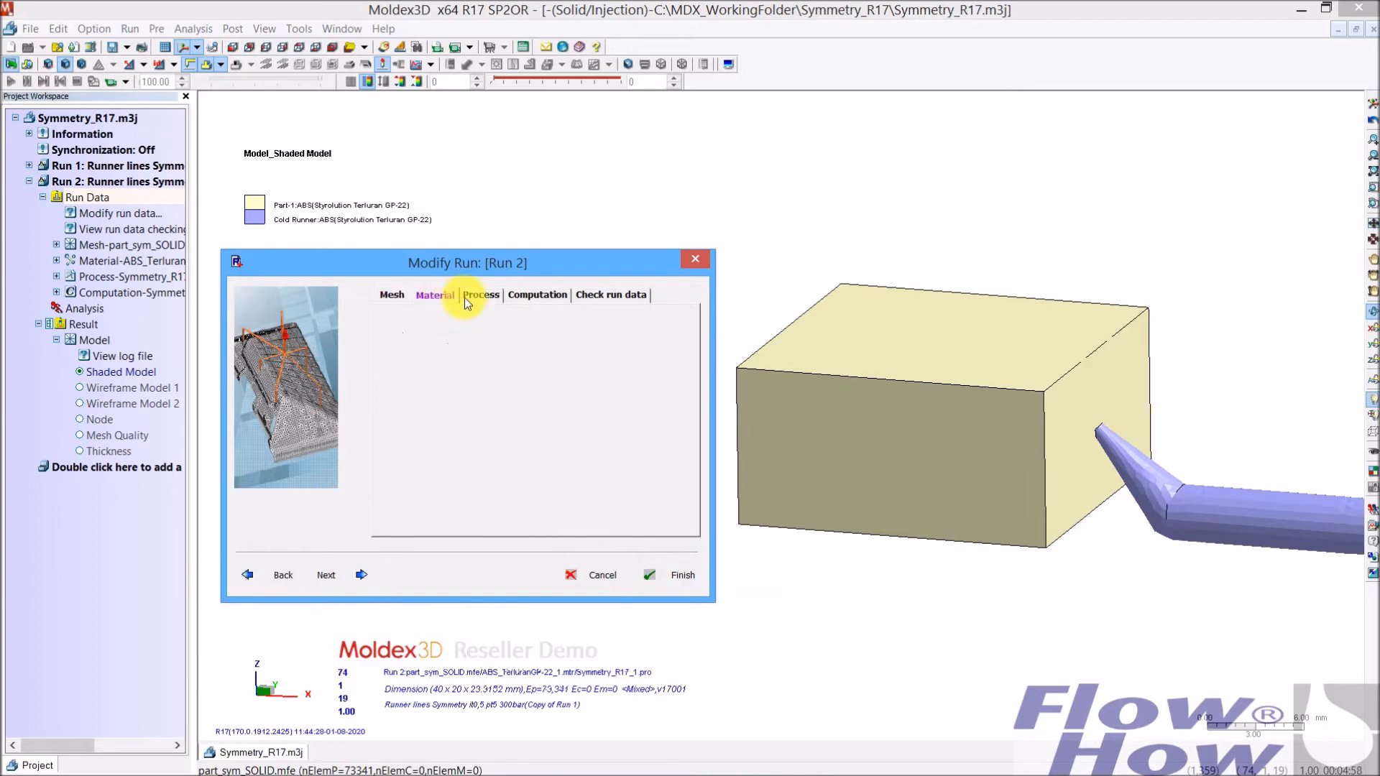
{"action": "left_click", "coordinate": [480, 296]}
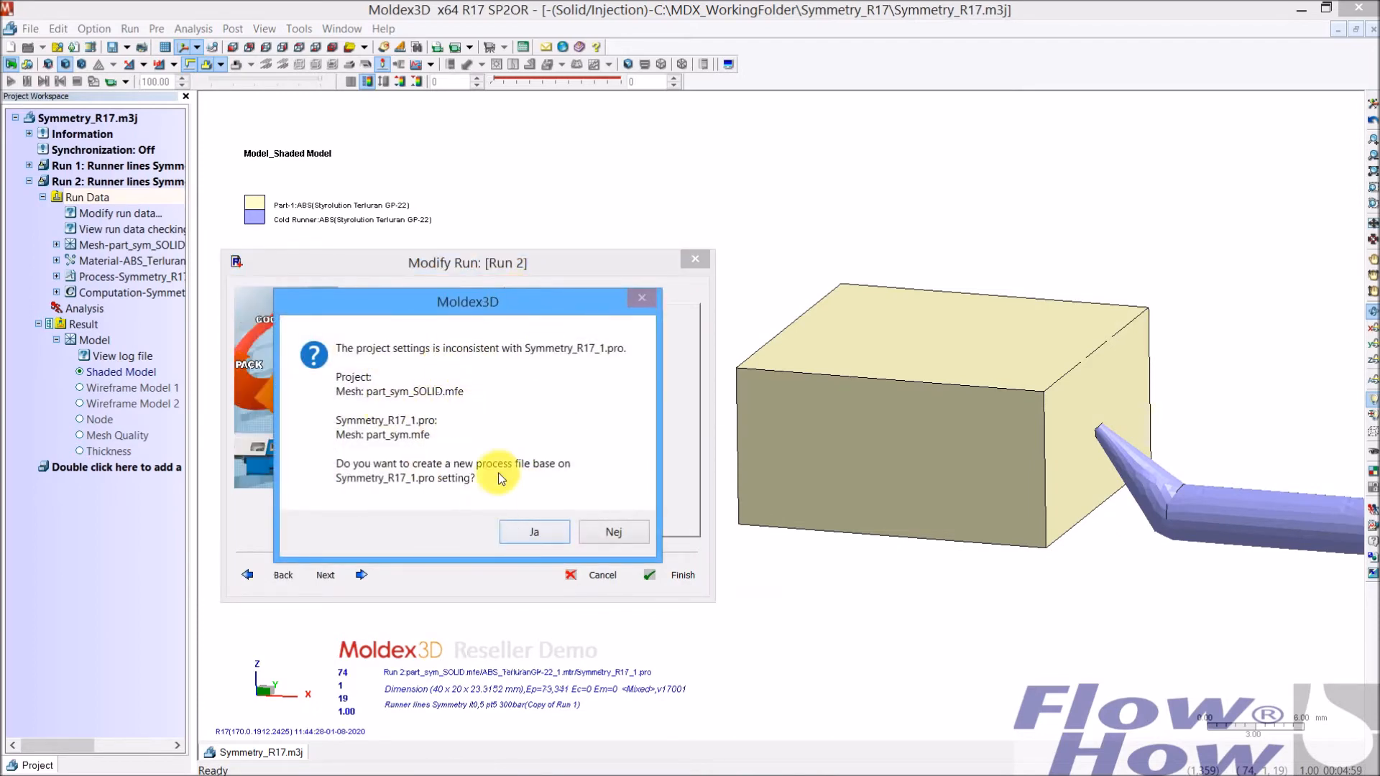
{"action": "left_click", "coordinate": [535, 532]}
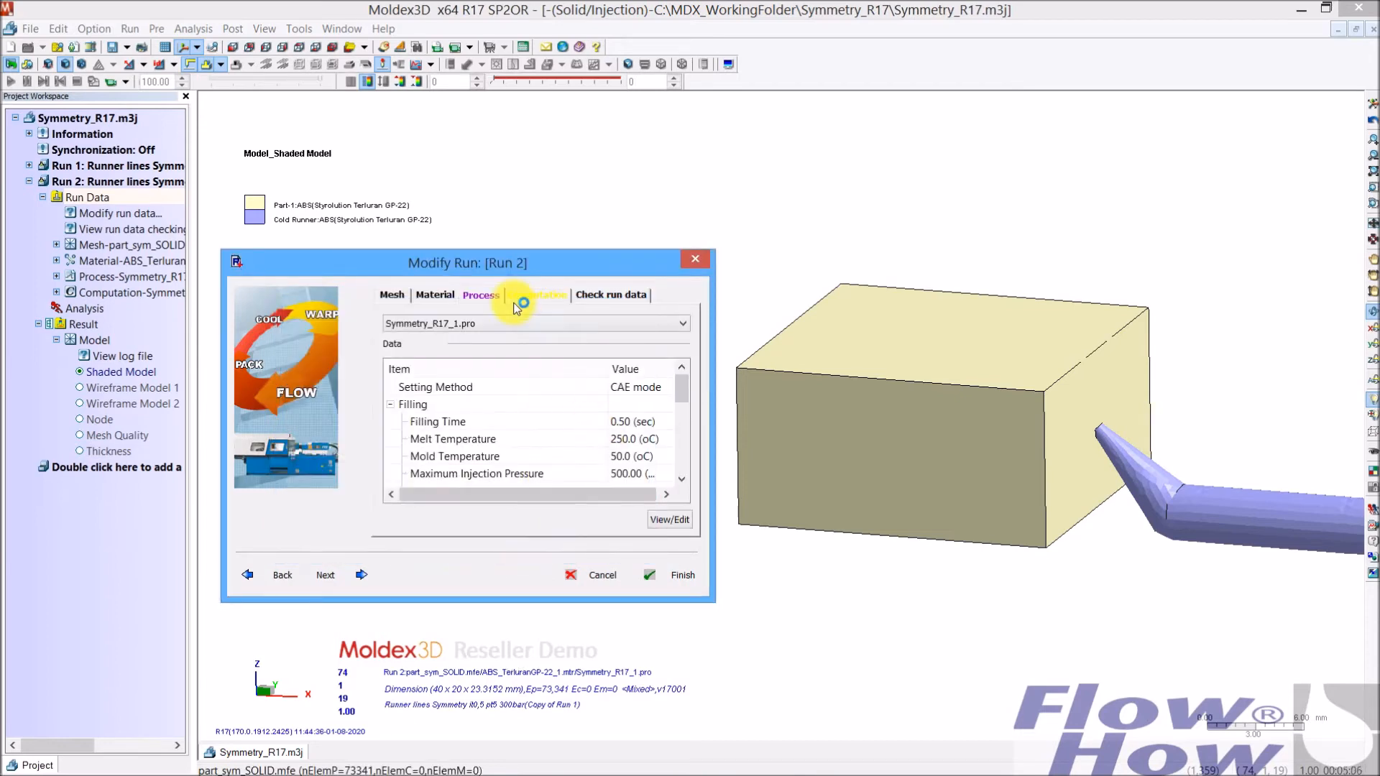
{"action": "left_click", "coordinate": [834, 453]}
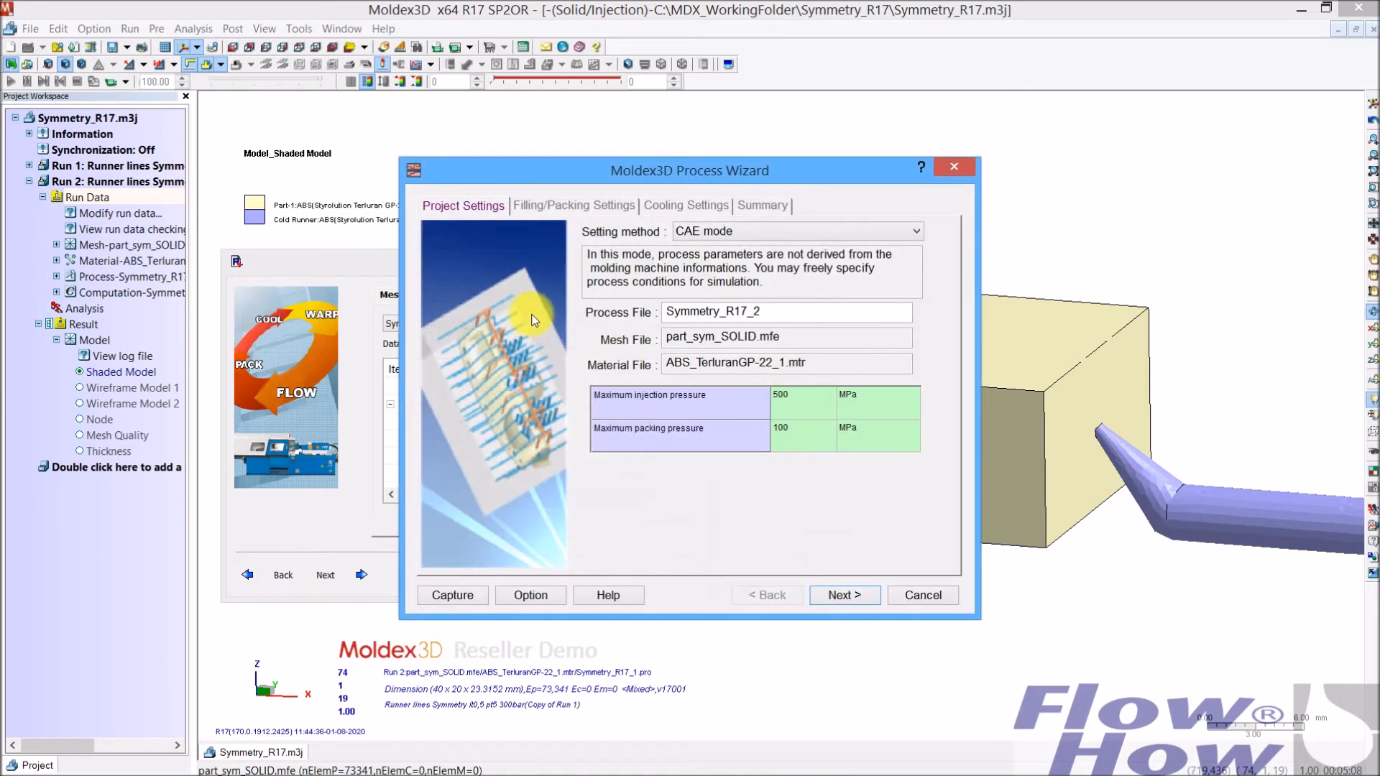
{"action": "left_click", "coordinate": [844, 594]}
{"action": "left_click", "coordinate": [848, 596]}
{"action": "left_click", "coordinate": [850, 598]}
{"action": "left_click", "coordinate": [859, 596]}
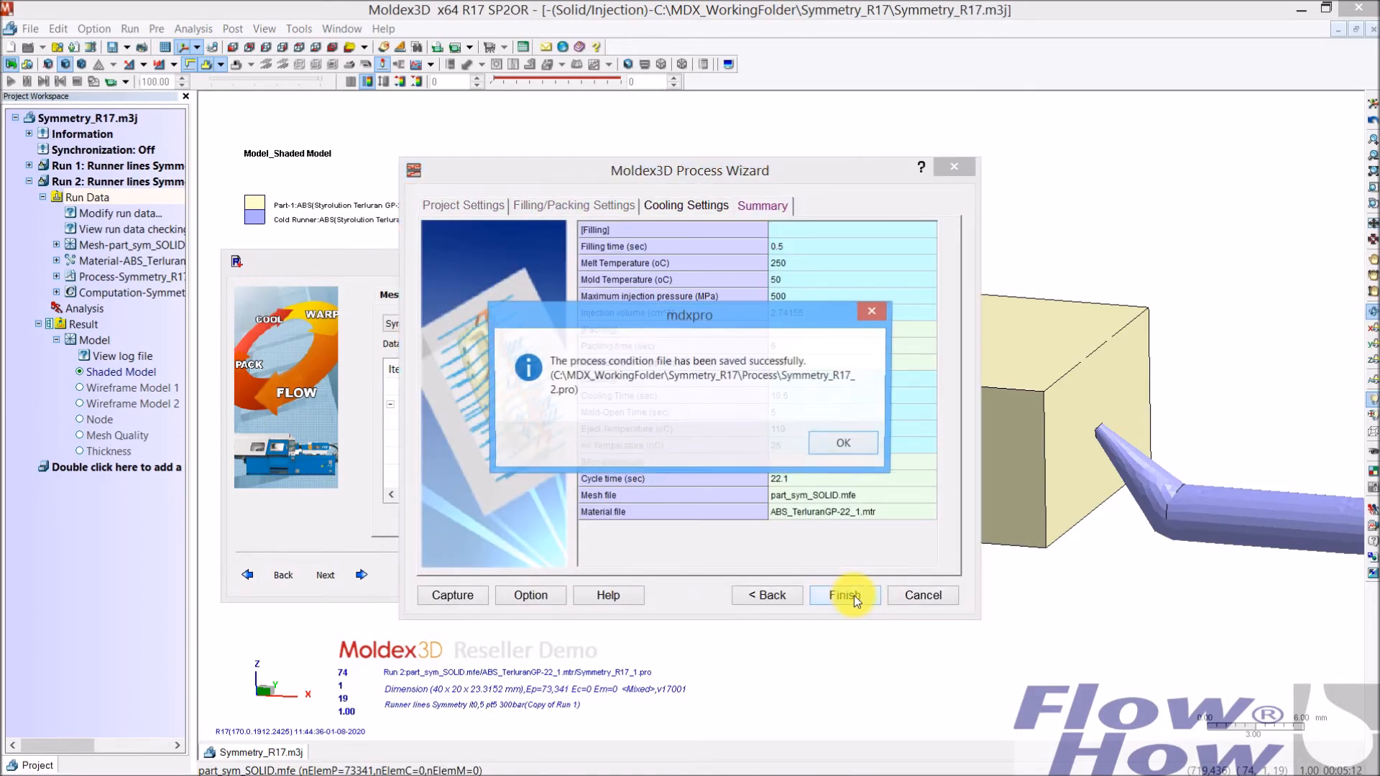
{"action": "left_click", "coordinate": [847, 434]}
Step: Accept Run 2's computation parameters, check the run data and finish modifying the run
{"action": "left_click", "coordinate": [522, 296]}
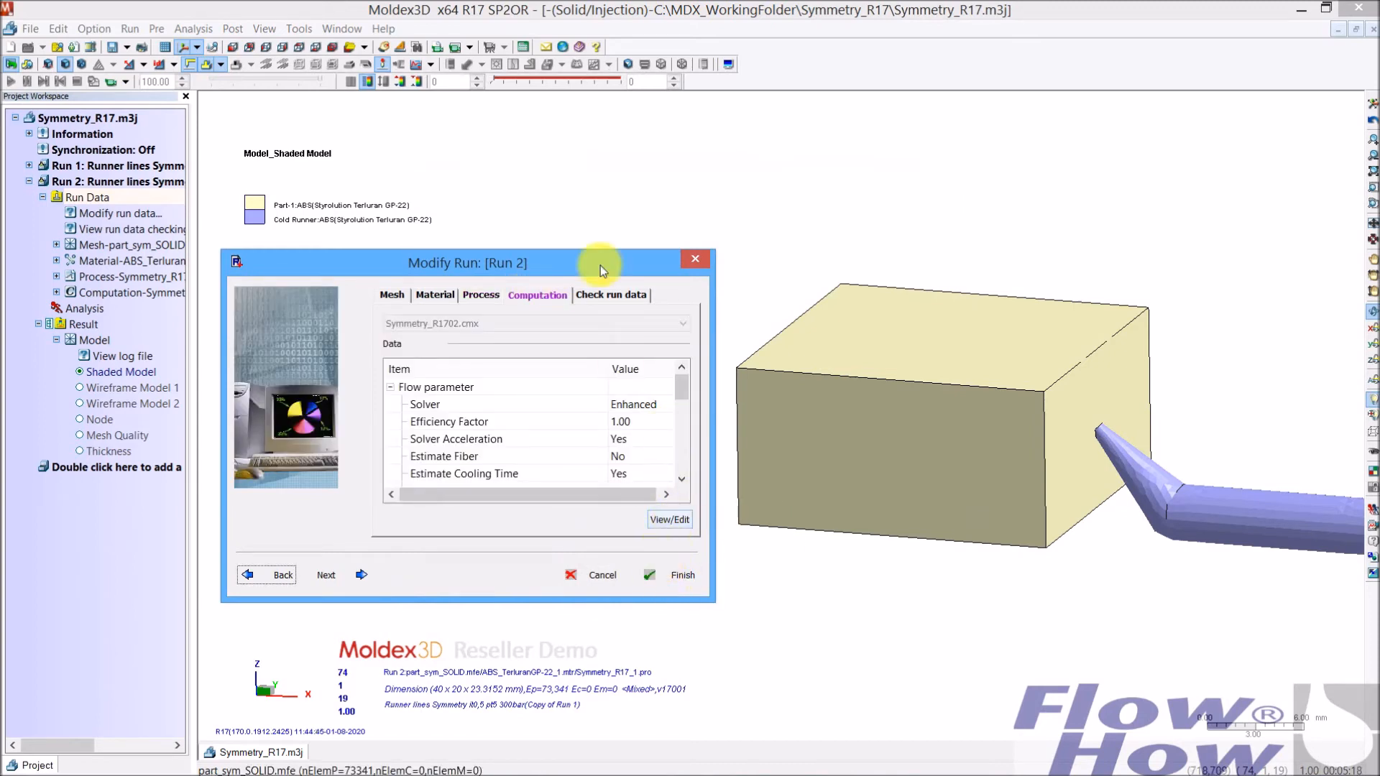
{"action": "left_click", "coordinate": [611, 295]}
{"action": "left_click", "coordinate": [670, 575]}
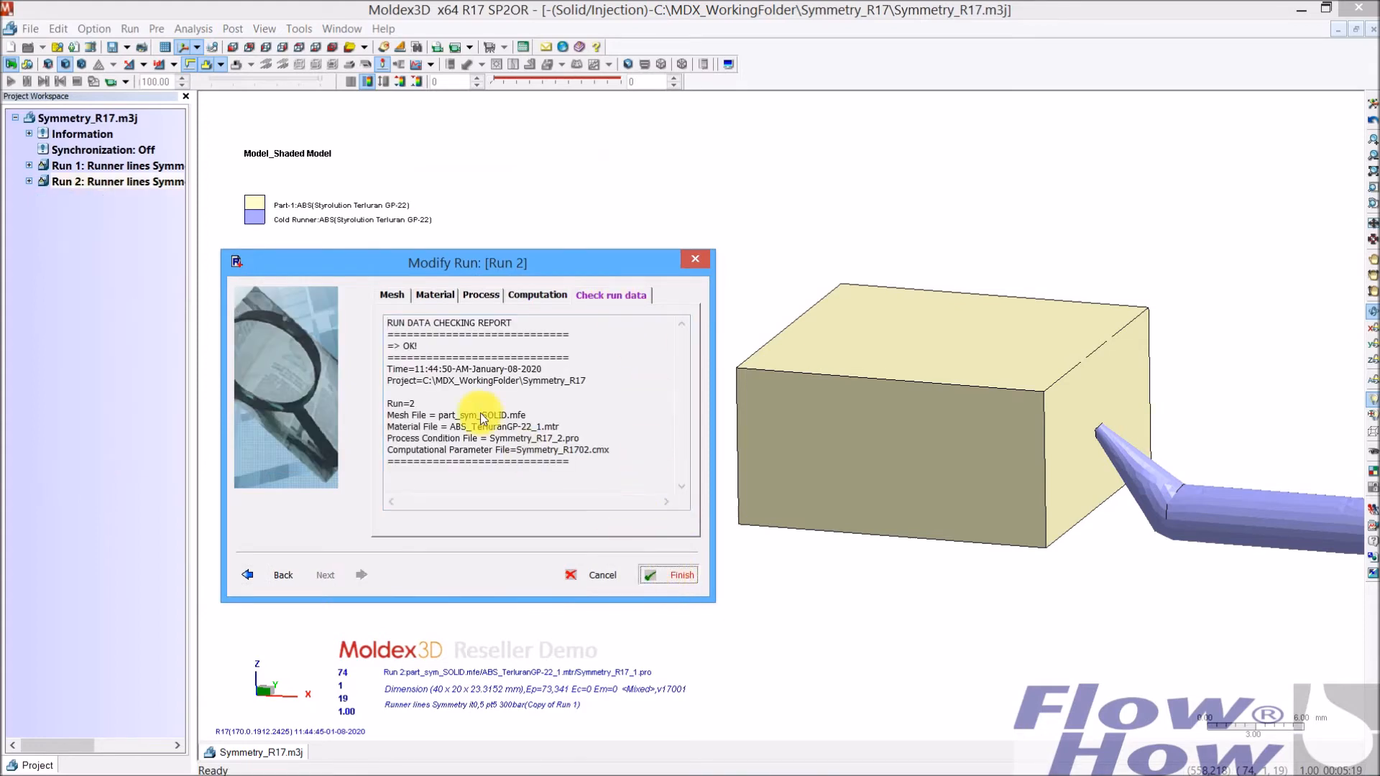
{"action": "middle_click_drag", "start_coordinate": [1039, 520], "coordinate": [834, 442]}
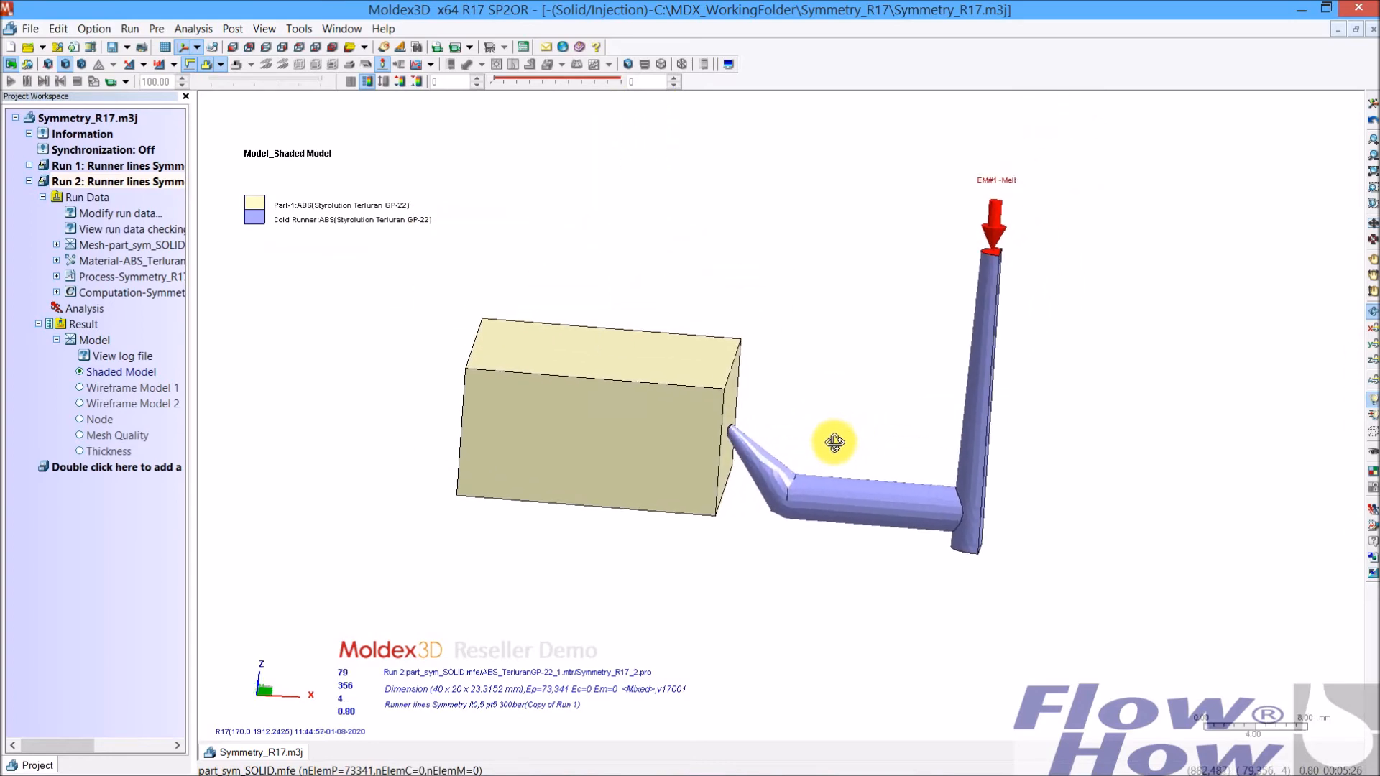
{"action": "scroll", "coordinate": [730, 435], "scroll_direction": "up", "scroll_amount": 2}
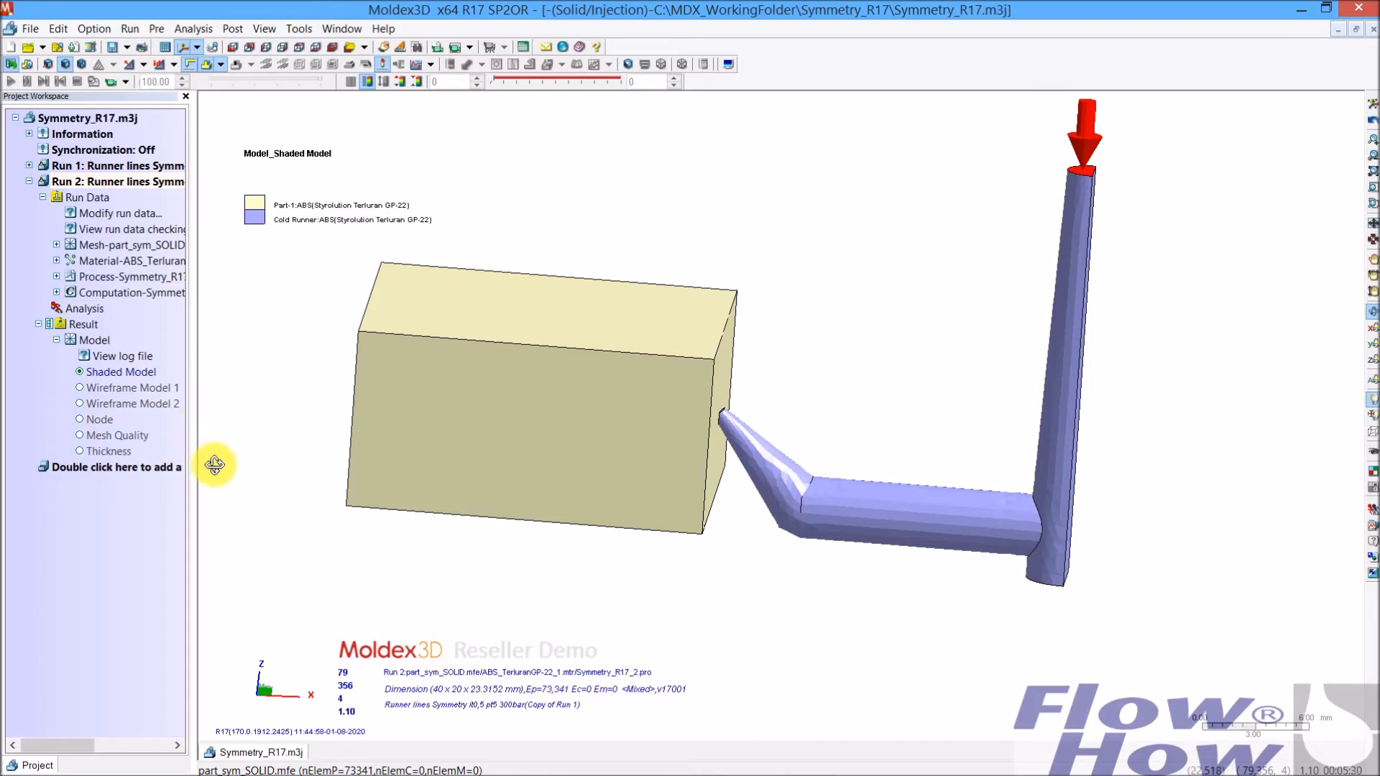
{"action": "middle_click_drag", "start_coordinate": [714, 478], "coordinate": [677, 468]}
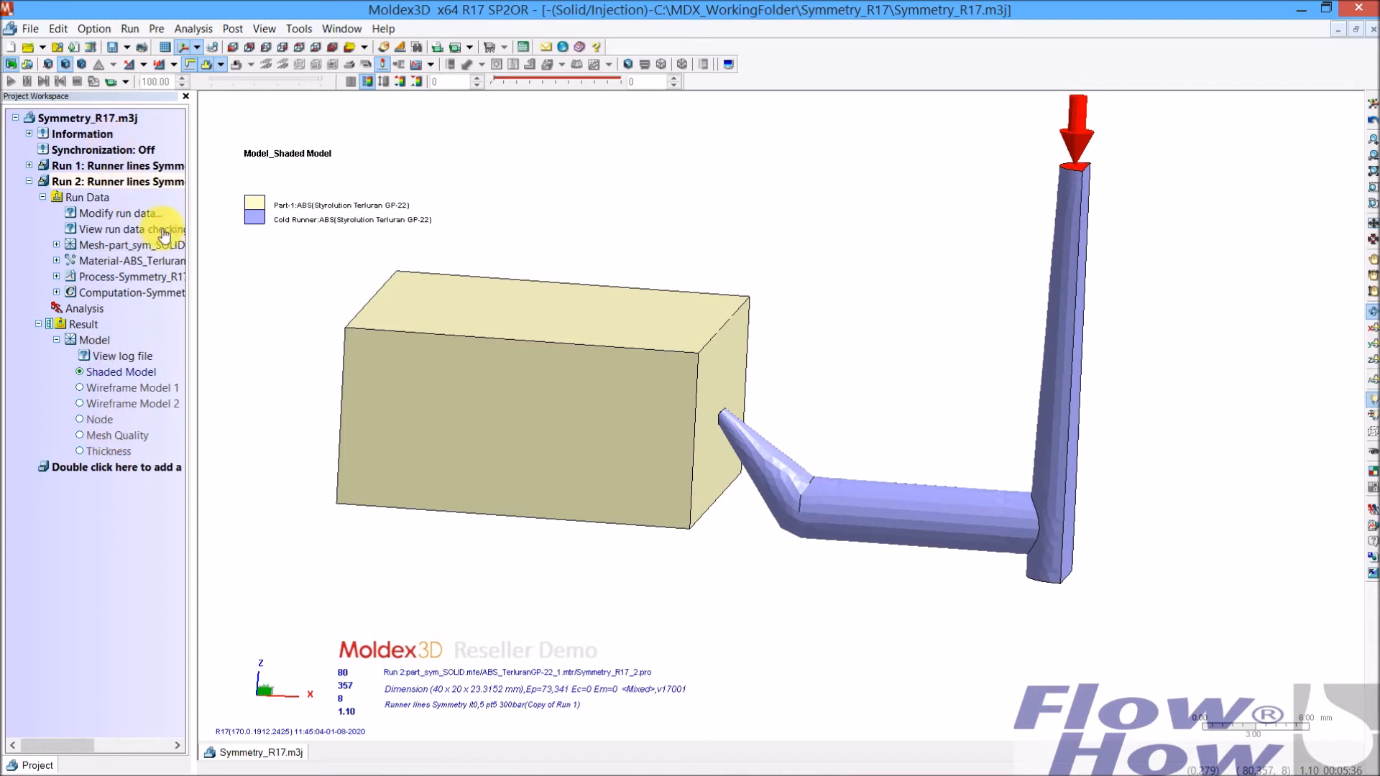
{"action": "middle_click_drag", "start_coordinate": [719, 497], "coordinate": [859, 530]}
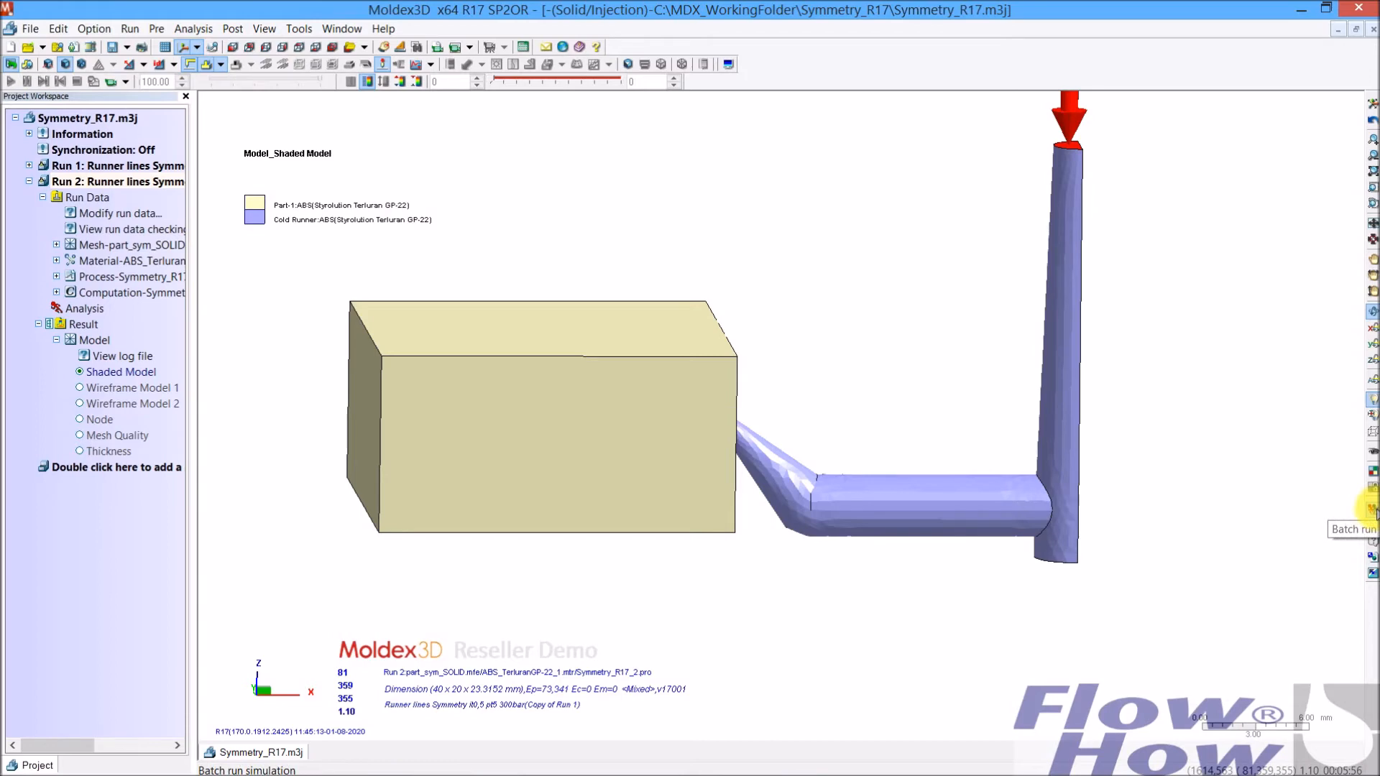
Step: Add Run 1 and Run 2 as jobs in the Batch Run Manager
{"action": "left_click", "coordinate": [1373, 509]}
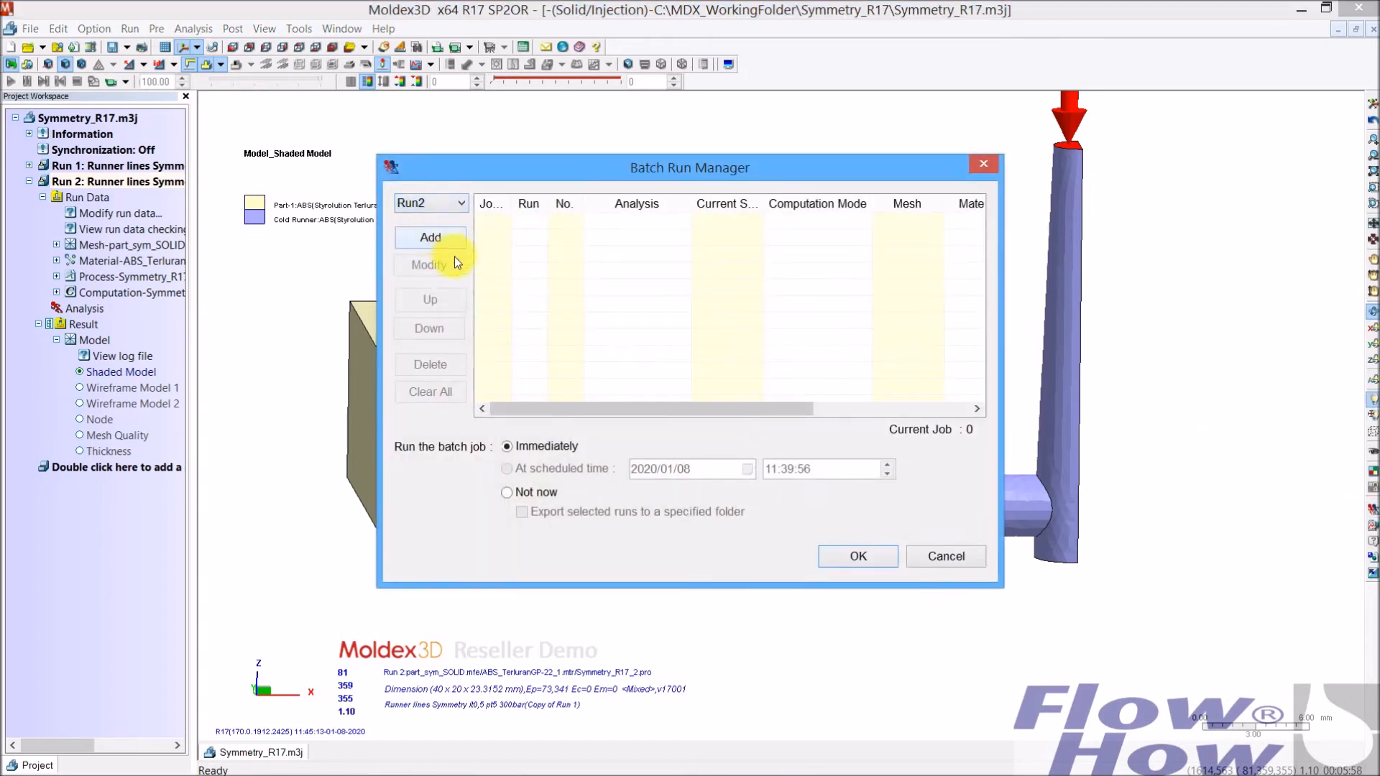
{"action": "left_click", "coordinate": [442, 201]}
{"action": "left_click", "coordinate": [440, 219]}
{"action": "left_click", "coordinate": [438, 231]}
{"action": "left_click", "coordinate": [442, 203]}
{"action": "left_click", "coordinate": [434, 232]}
{"action": "left_click", "coordinate": [443, 230]}
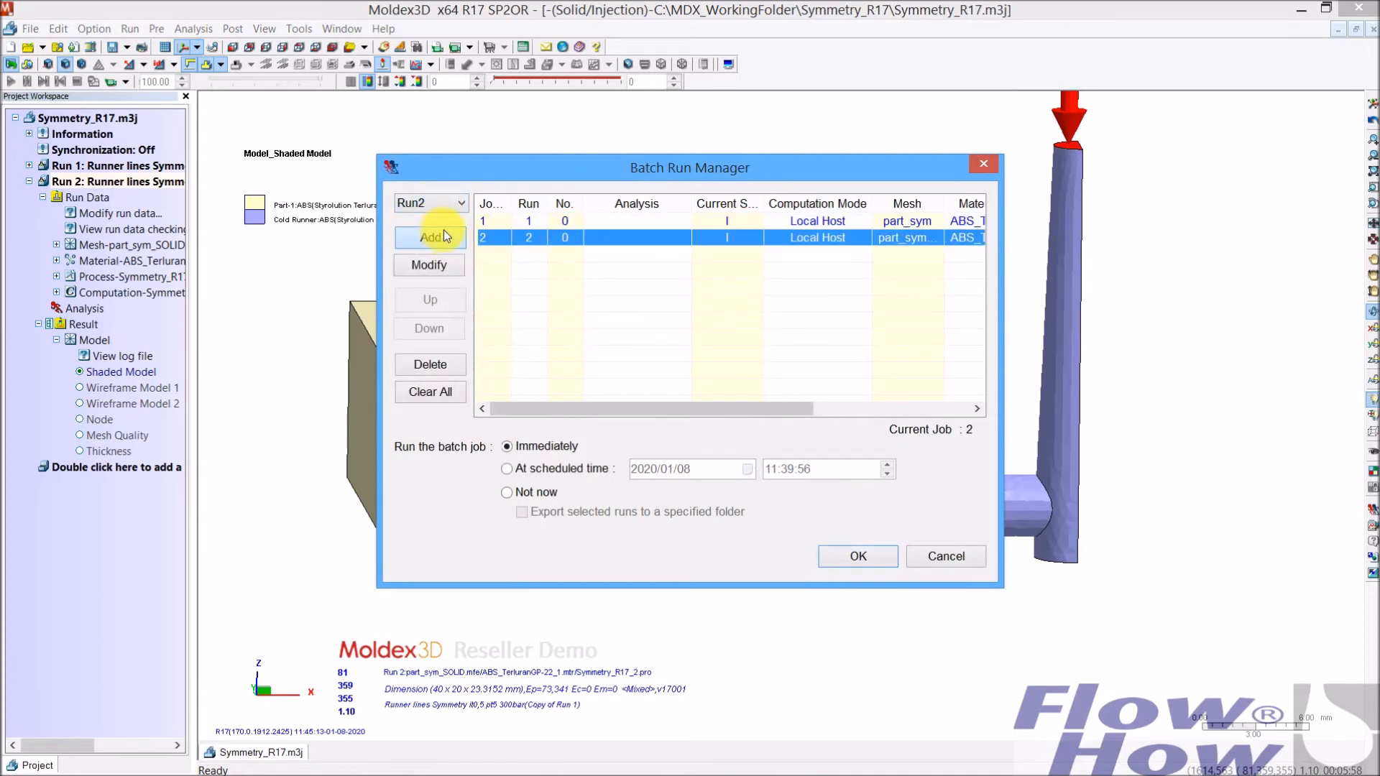
Step: Set the analysis sequence of the Run 1 batch job to Filling & Packing -F P
{"action": "left_click", "coordinate": [636, 222]}
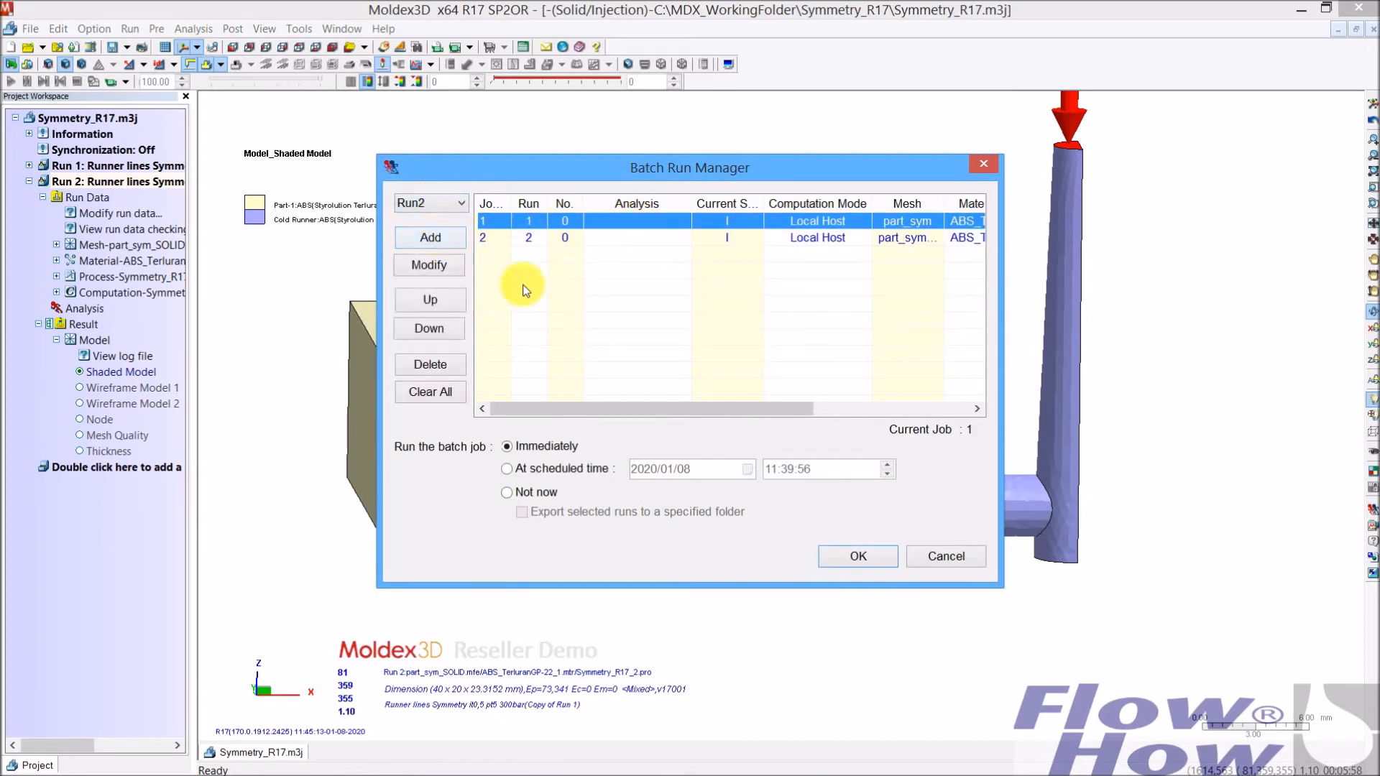
{"action": "left_click", "coordinate": [431, 266]}
{"action": "left_click", "coordinate": [663, 368]}
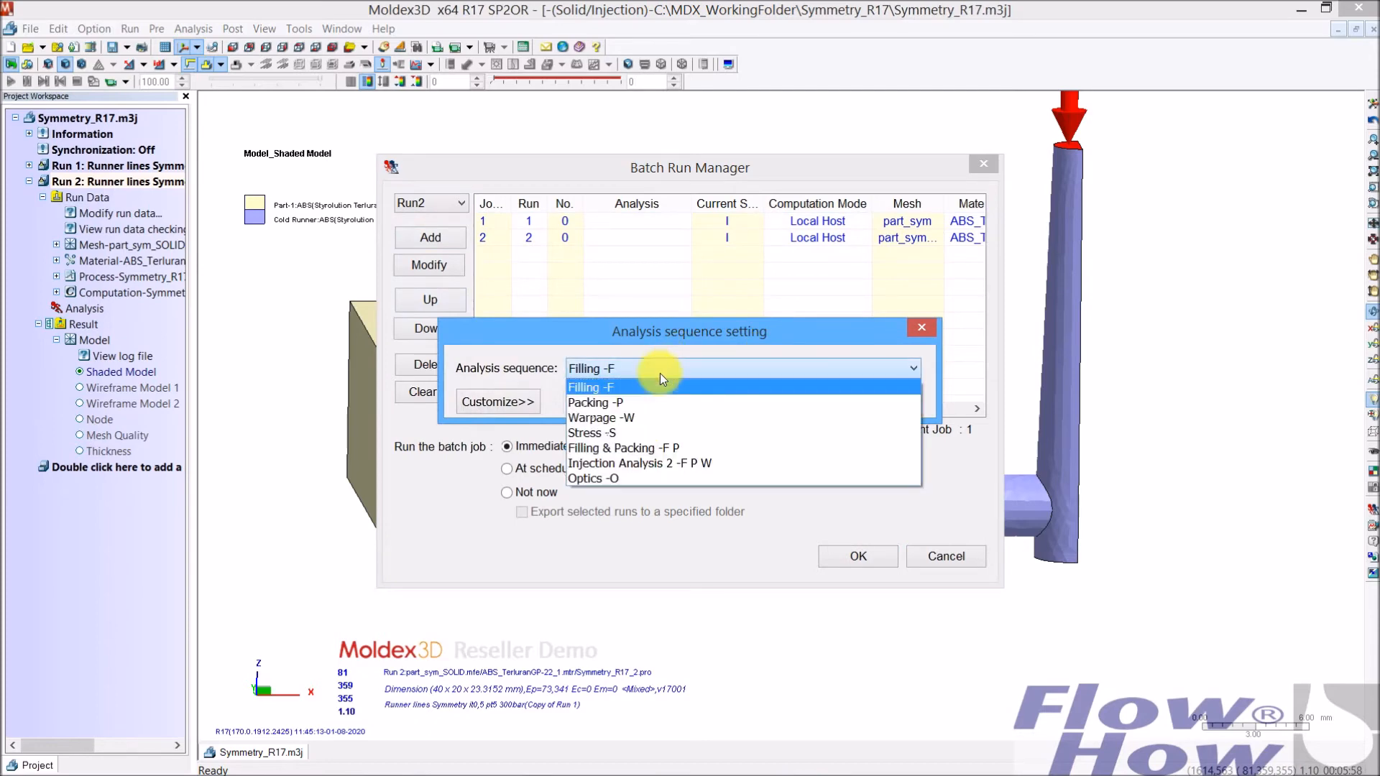
{"action": "left_click", "coordinate": [652, 448]}
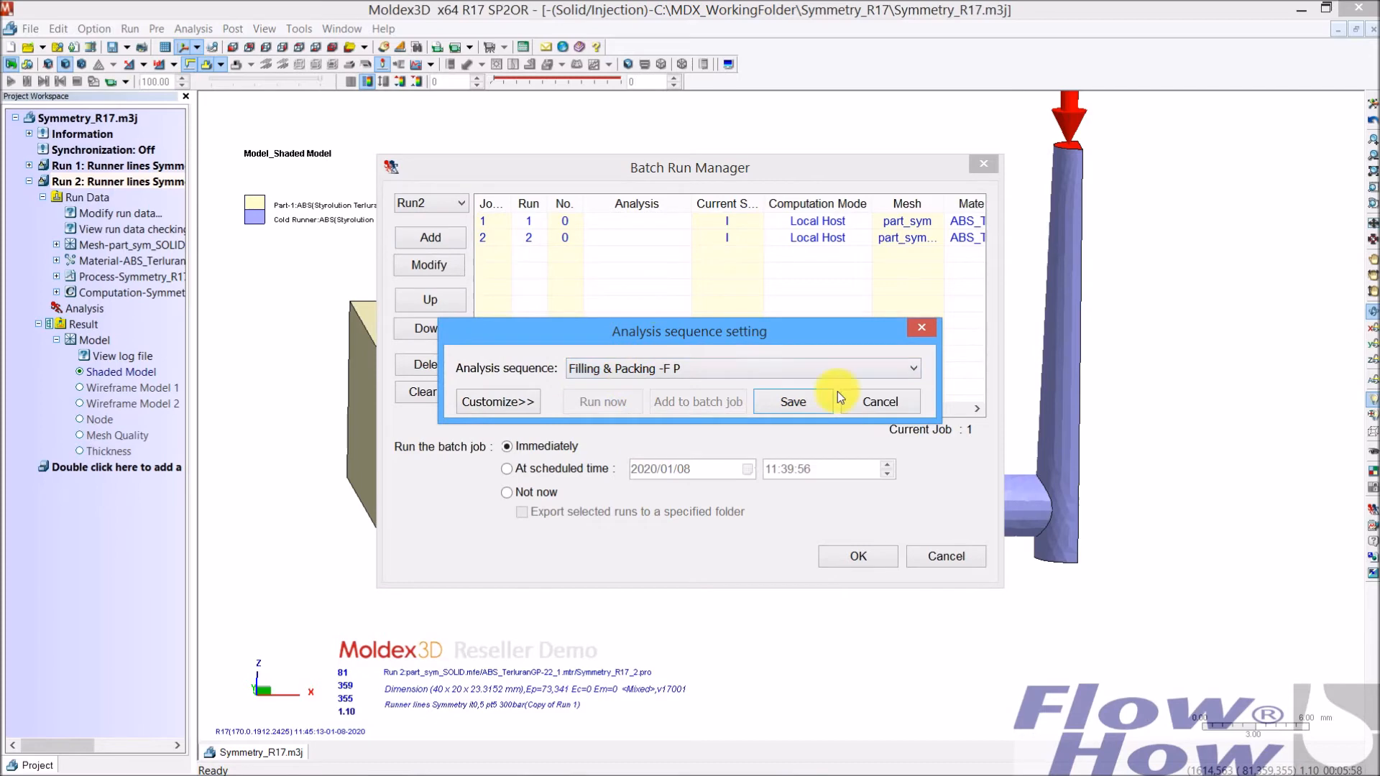
{"action": "left_click", "coordinate": [802, 398]}
Step: Set the analysis sequence of the Run 2 batch job to Filling & Packing -F P and start the batch immediately
{"action": "left_click", "coordinate": [623, 238]}
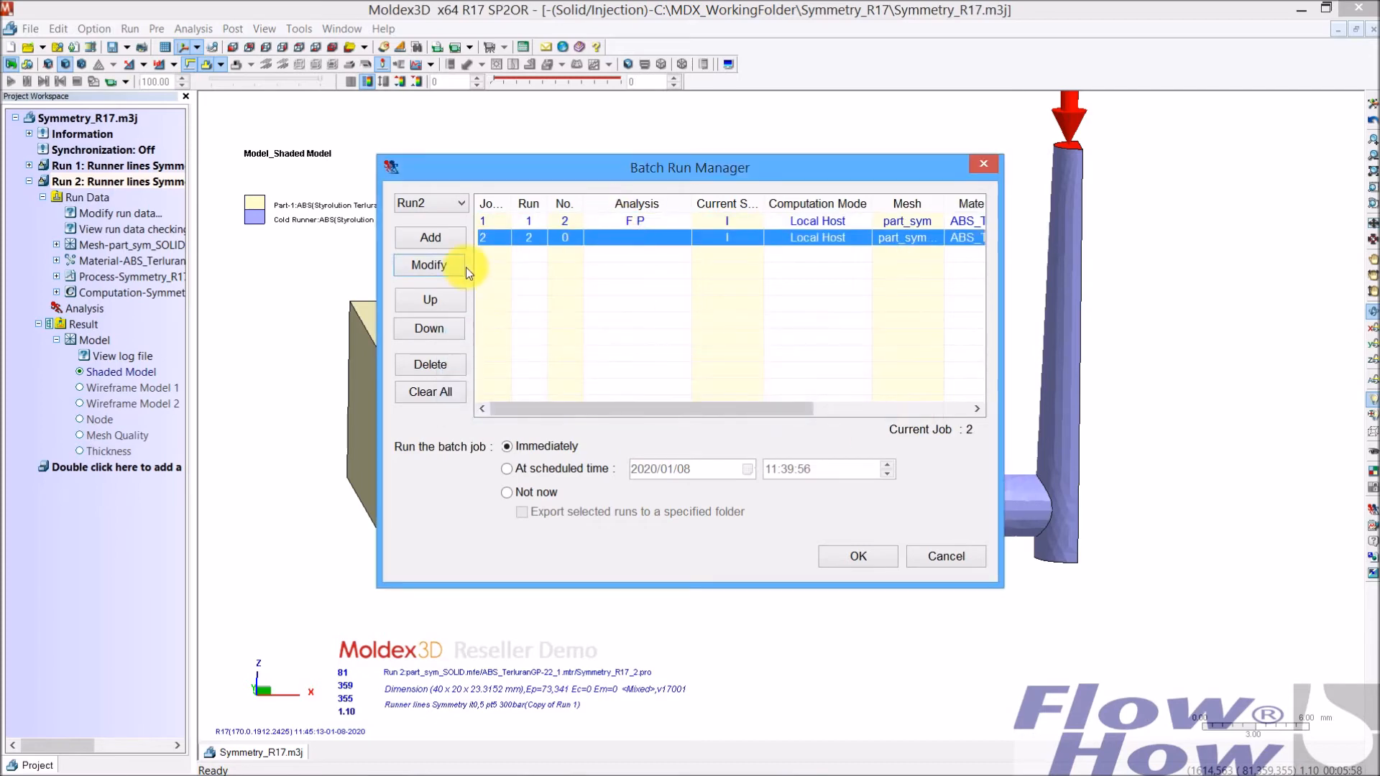
{"action": "left_click", "coordinate": [446, 266]}
{"action": "left_click", "coordinate": [789, 370]}
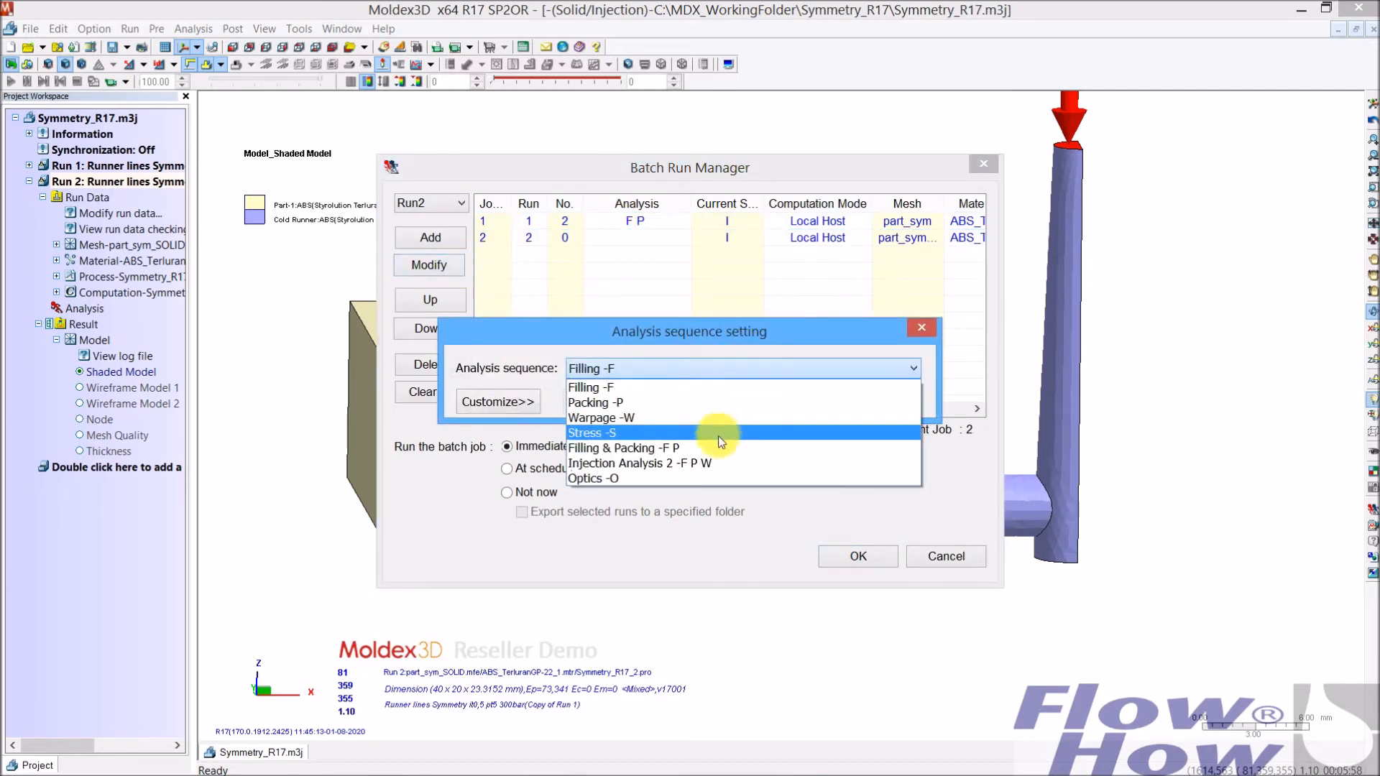
{"action": "left_click", "coordinate": [724, 447]}
{"action": "left_click", "coordinate": [794, 400]}
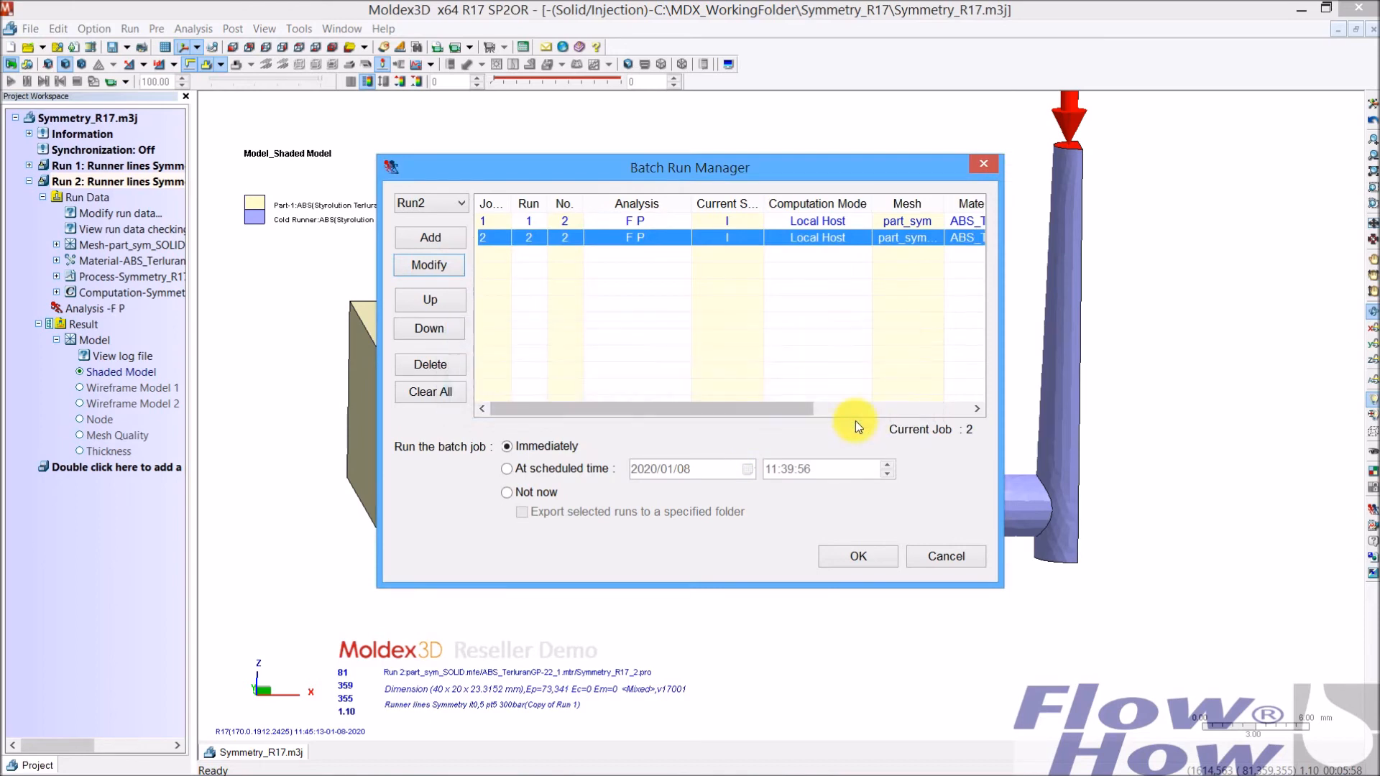
{"action": "left_click", "coordinate": [867, 557]}
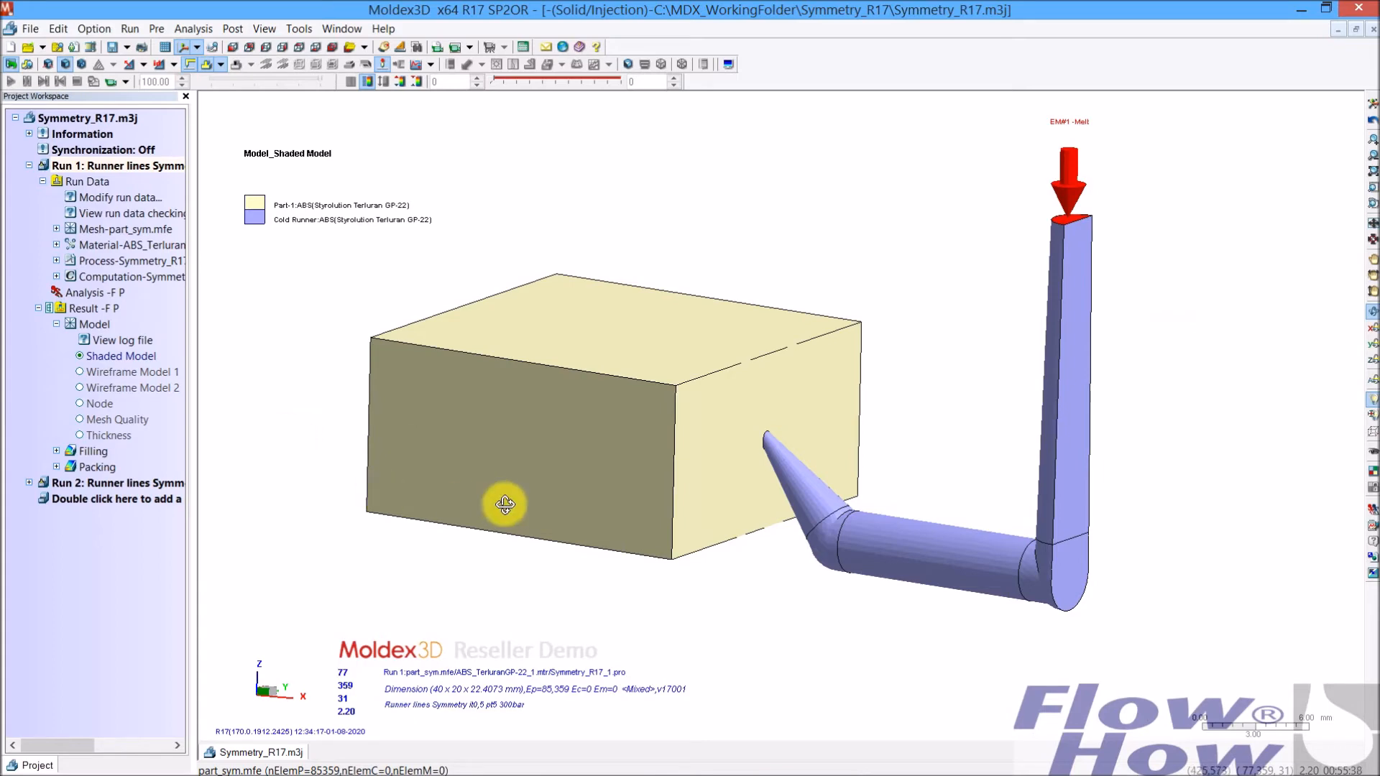
Step: Show Run 1's filling melt front time result and step it back to 76.20 %
{"action": "left_click_drag", "start_coordinate": [626, 429], "coordinate": [642, 503]}
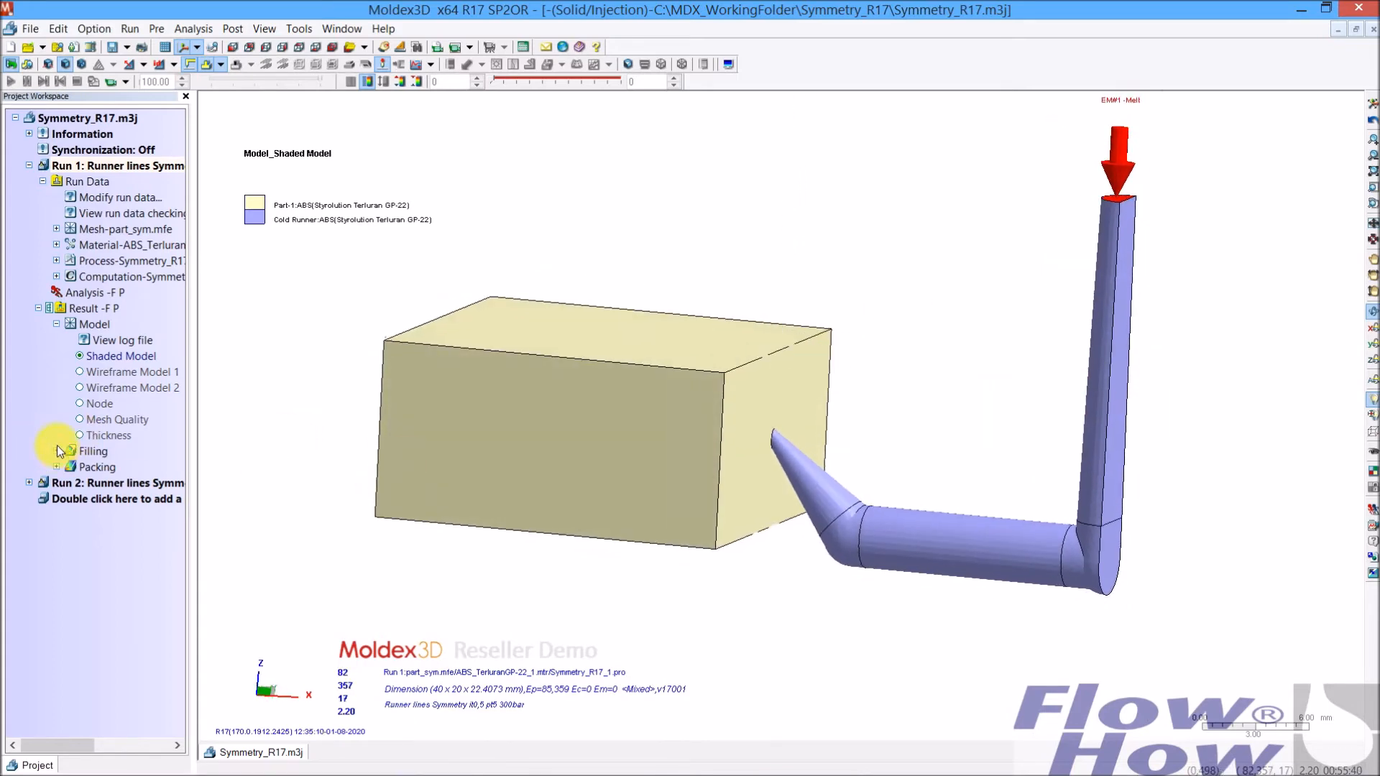
{"action": "left_click", "coordinate": [56, 450]}
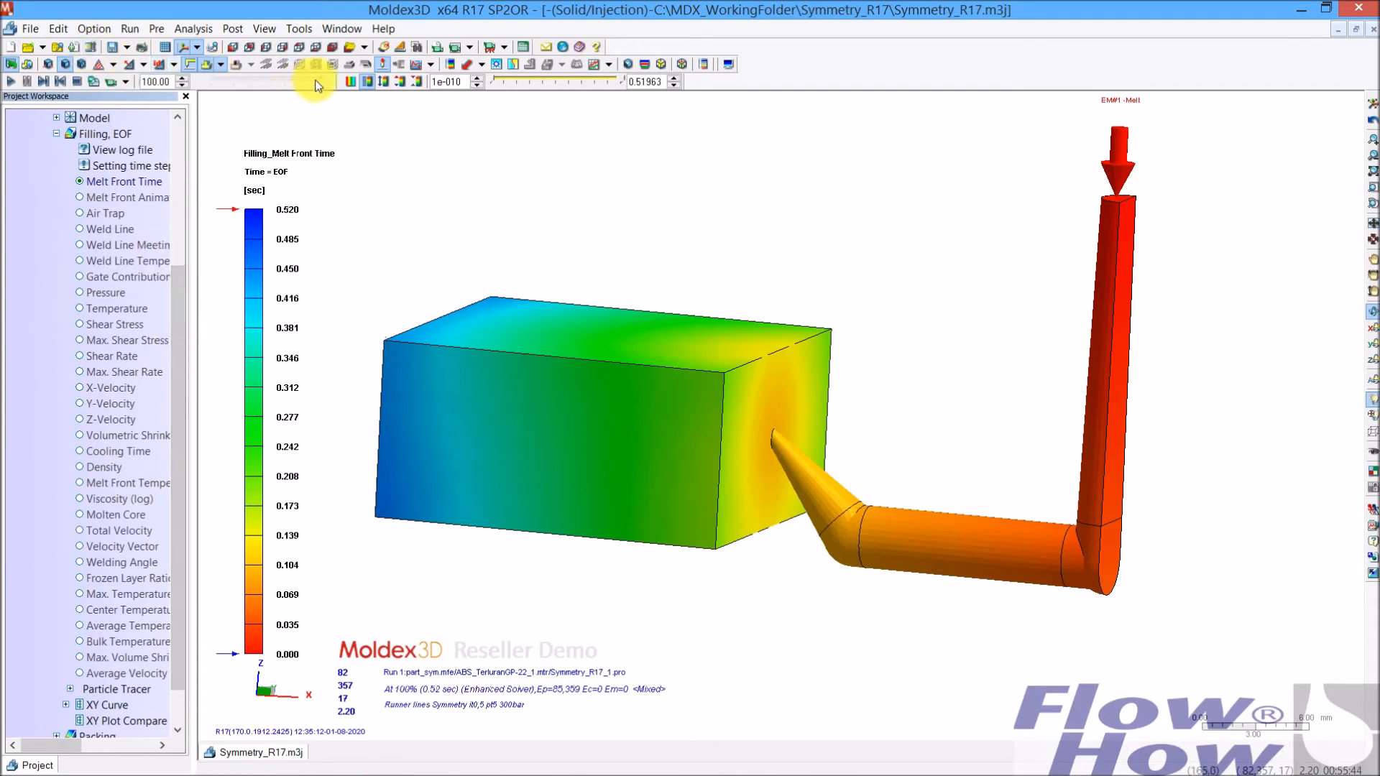
{"action": "left_click_drag", "start_coordinate": [322, 85], "coordinate": [295, 81]}
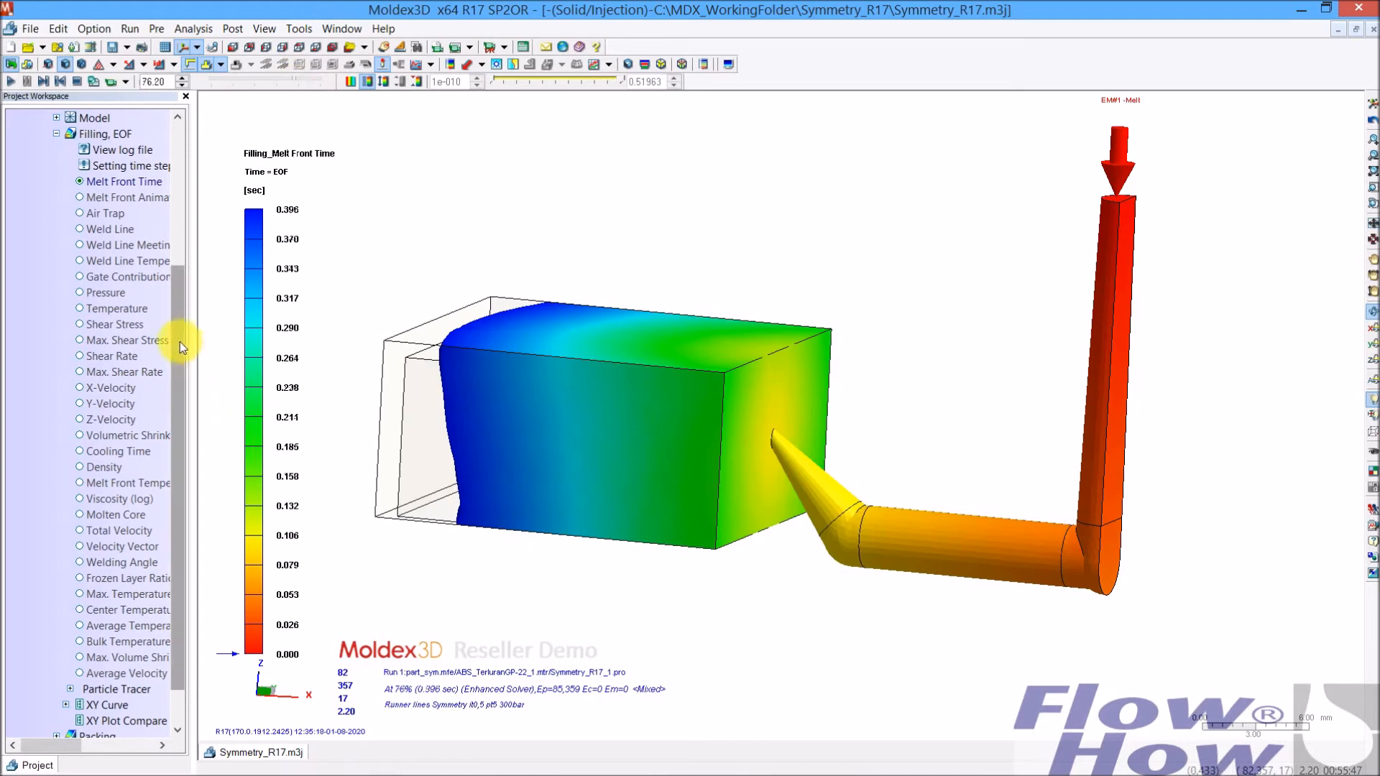
Step: Show Run 1's packing melt front time result and examine the part and half runner
{"action": "left_click_drag", "start_coordinate": [180, 342], "coordinate": [178, 404]}
{"action": "left_click", "coordinate": [56, 689]}
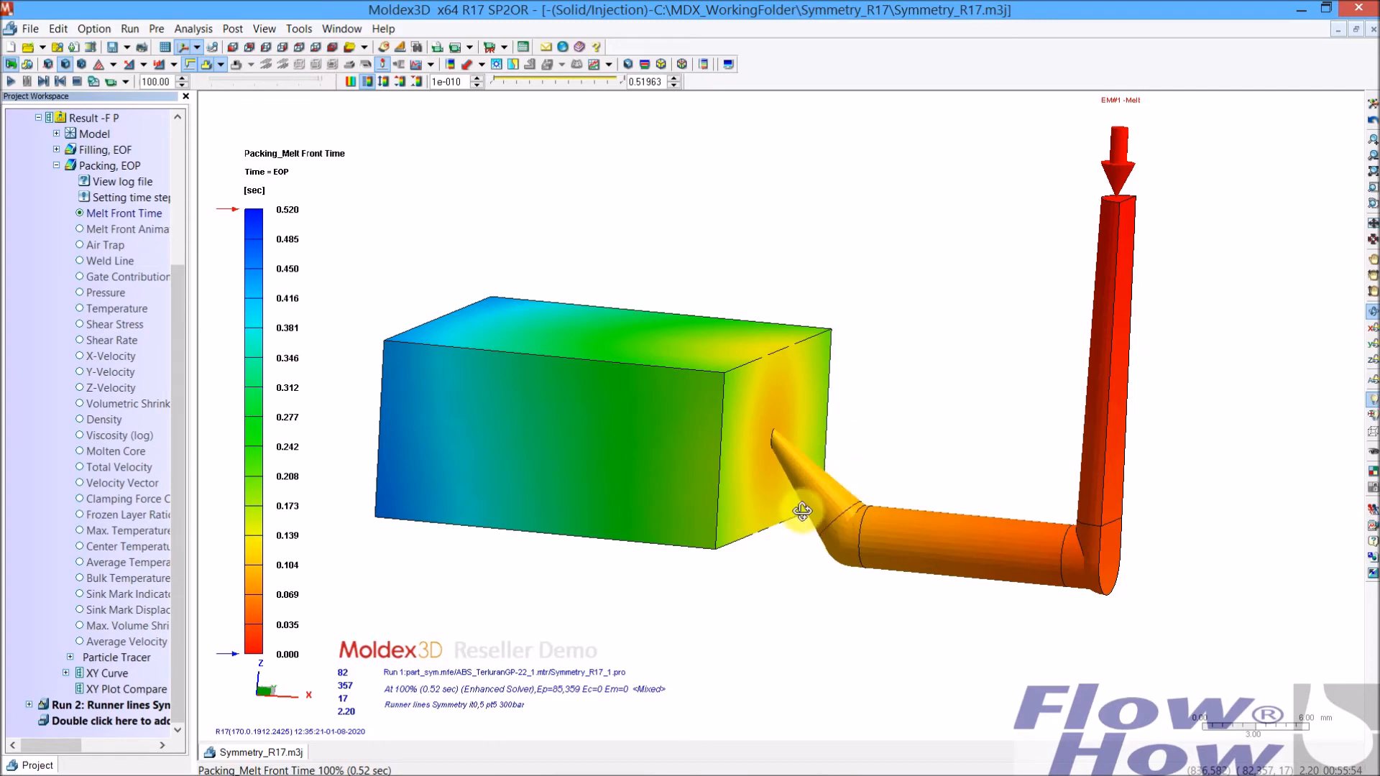
{"action": "left_click_drag", "start_coordinate": [850, 530], "coordinate": [483, 473]}
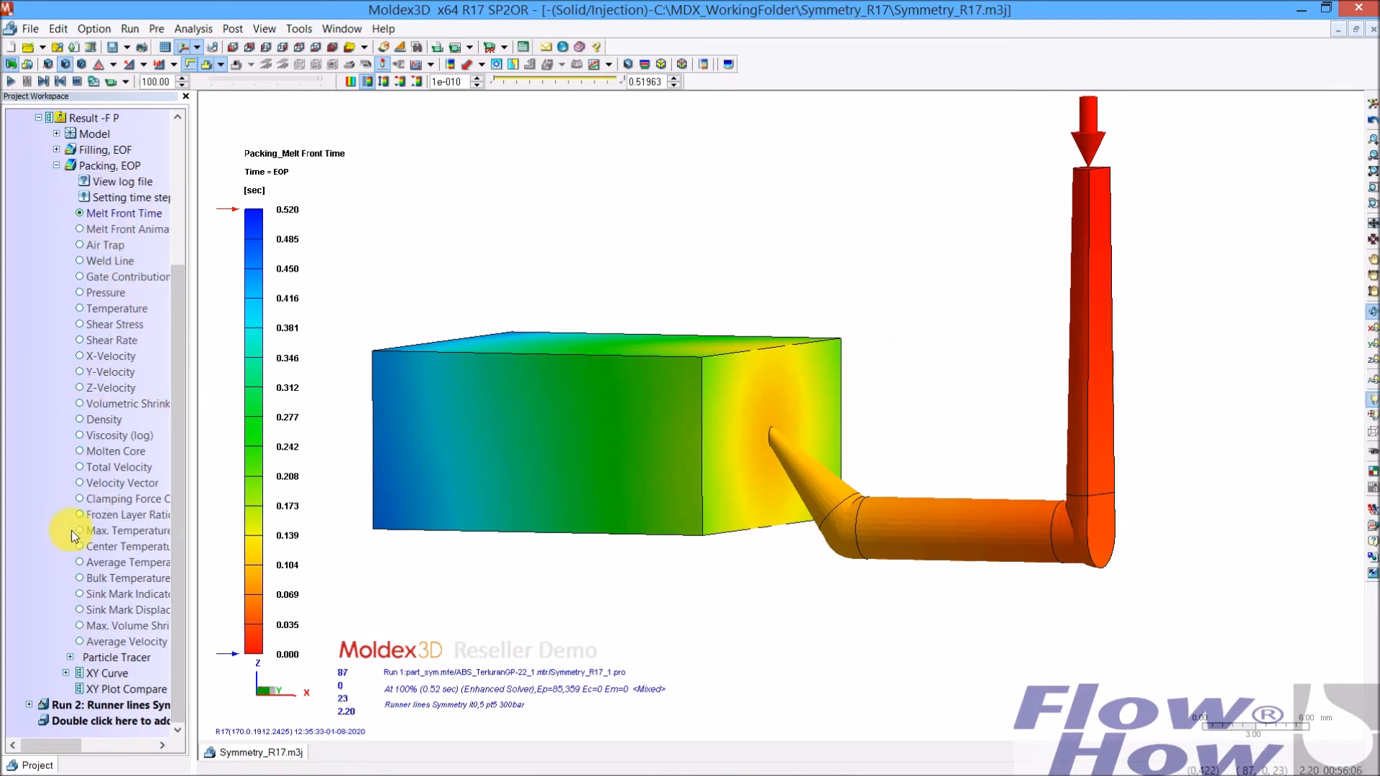
Step: Show Run 1's packing Molten Core result at EOP and examine the sprue and runner core from several angles
{"action": "left_click", "coordinate": [82, 453]}
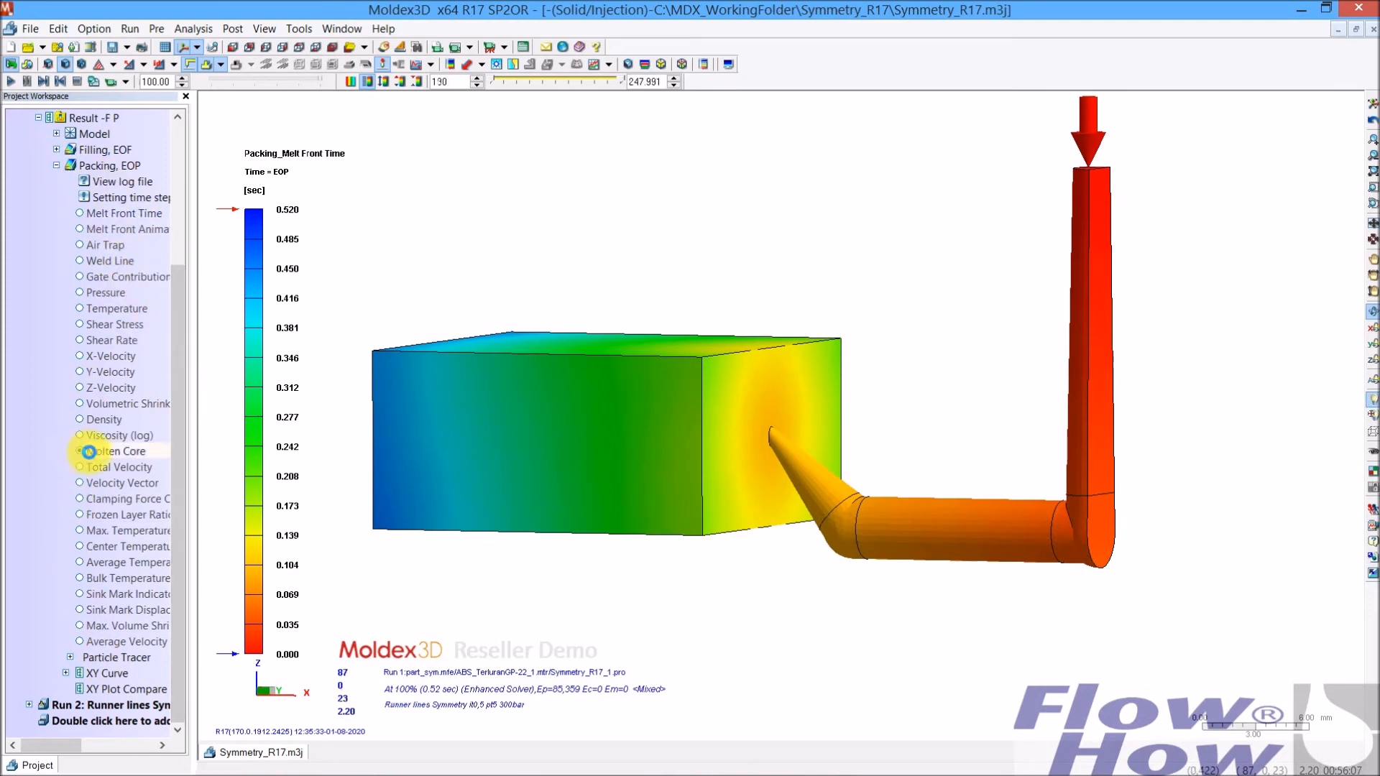
{"action": "left_click_drag", "start_coordinate": [903, 463], "coordinate": [823, 453]}
{"action": "left_click_drag", "start_coordinate": [697, 497], "coordinate": [842, 529]}
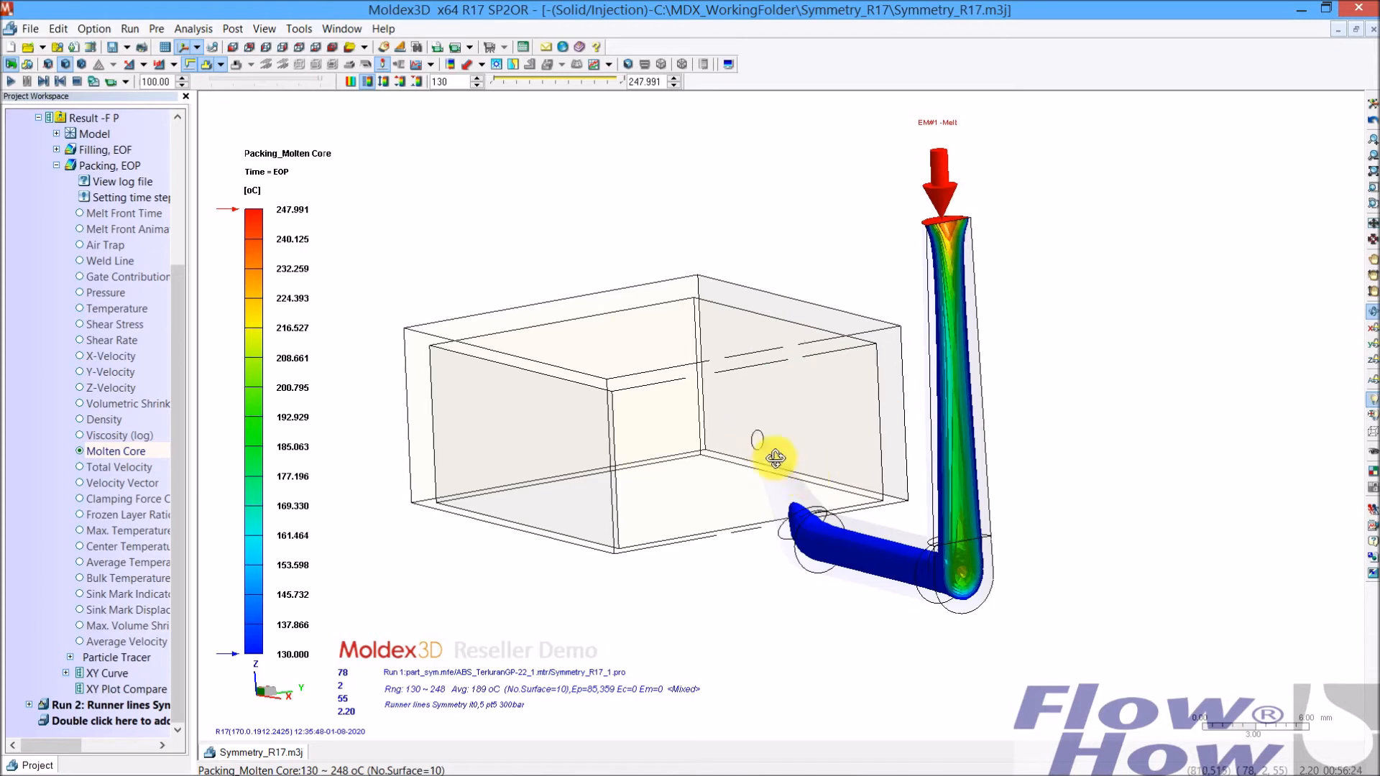
{"action": "left_click_drag", "start_coordinate": [795, 510], "coordinate": [761, 471]}
{"action": "left_click_drag", "start_coordinate": [938, 263], "coordinate": [995, 339]}
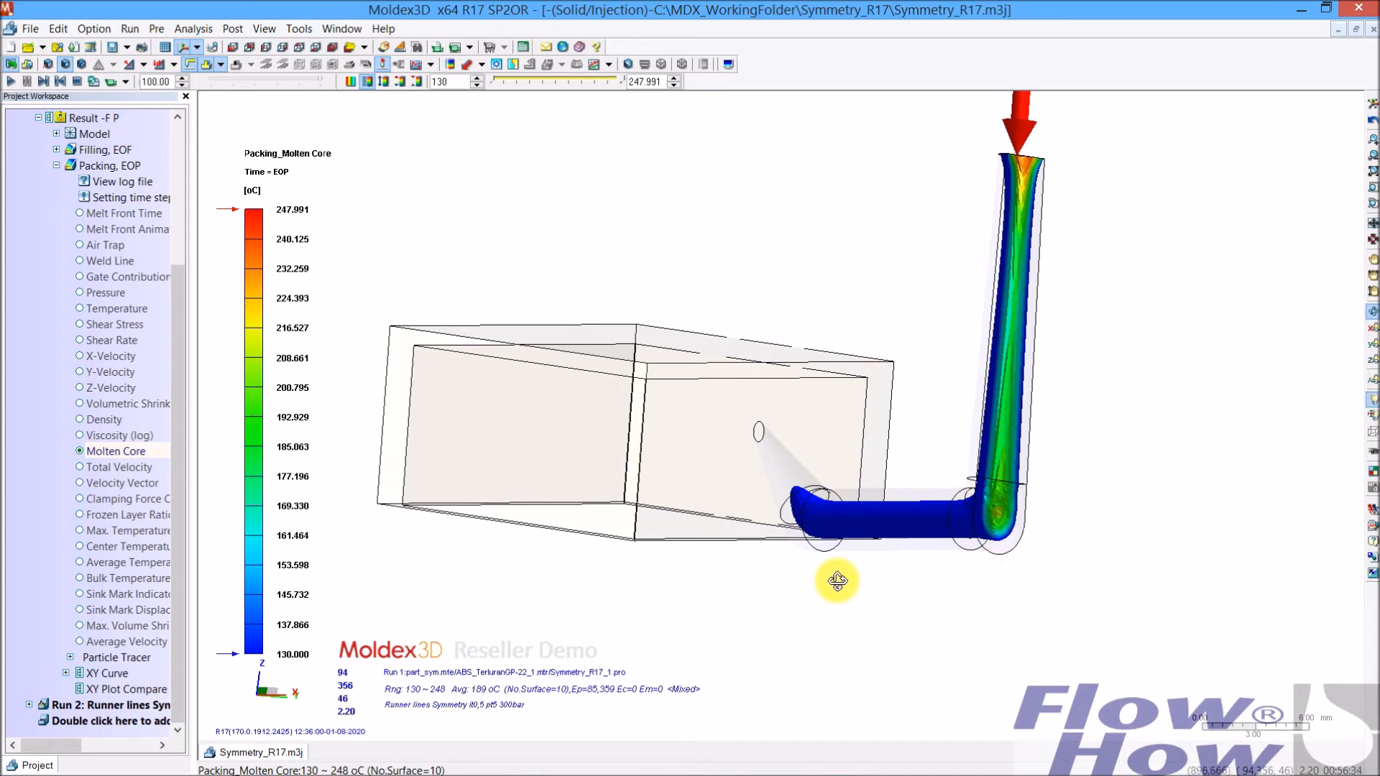
{"action": "left_click_drag", "start_coordinate": [1028, 341], "coordinate": [776, 277]}
{"action": "left_click_drag", "start_coordinate": [756, 172], "coordinate": [1155, 268]}
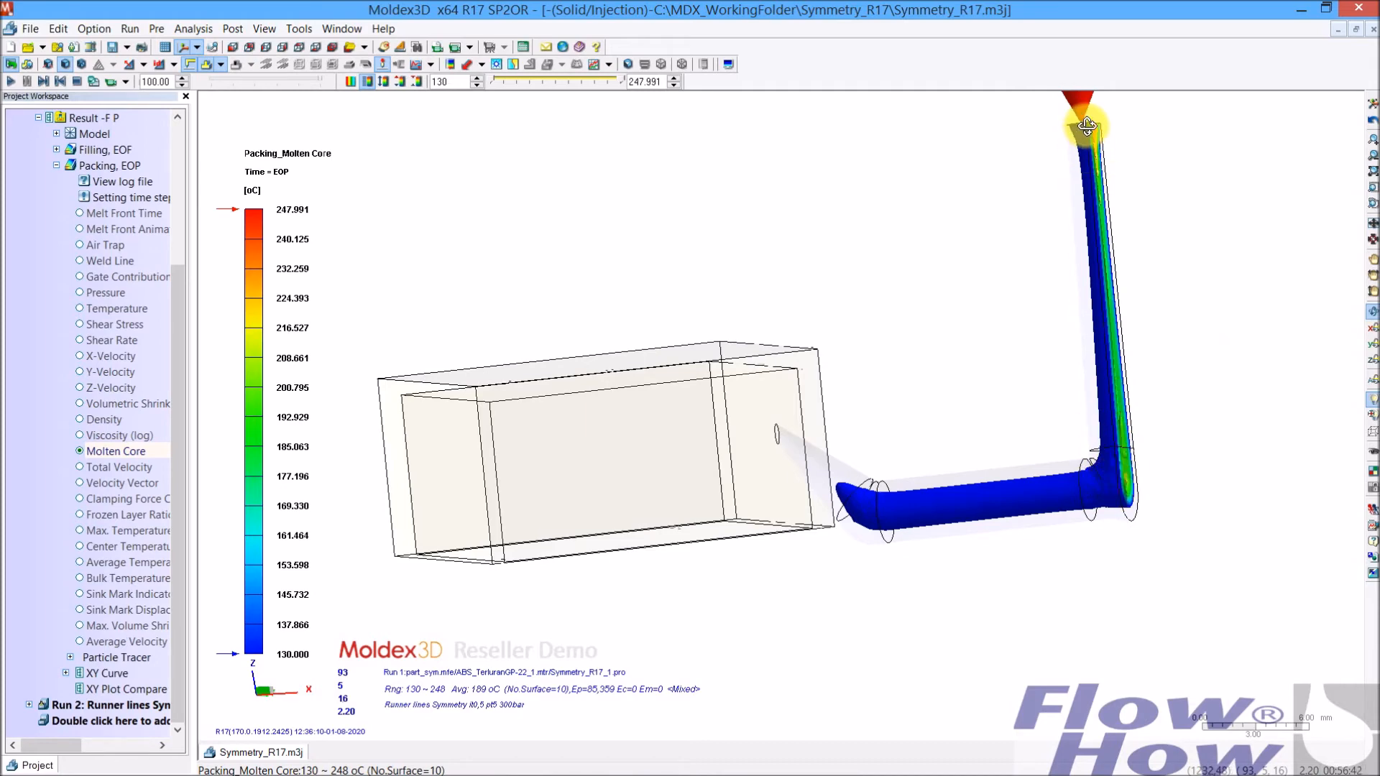
{"action": "left_click_drag", "start_coordinate": [1051, 452], "coordinate": [1003, 489]}
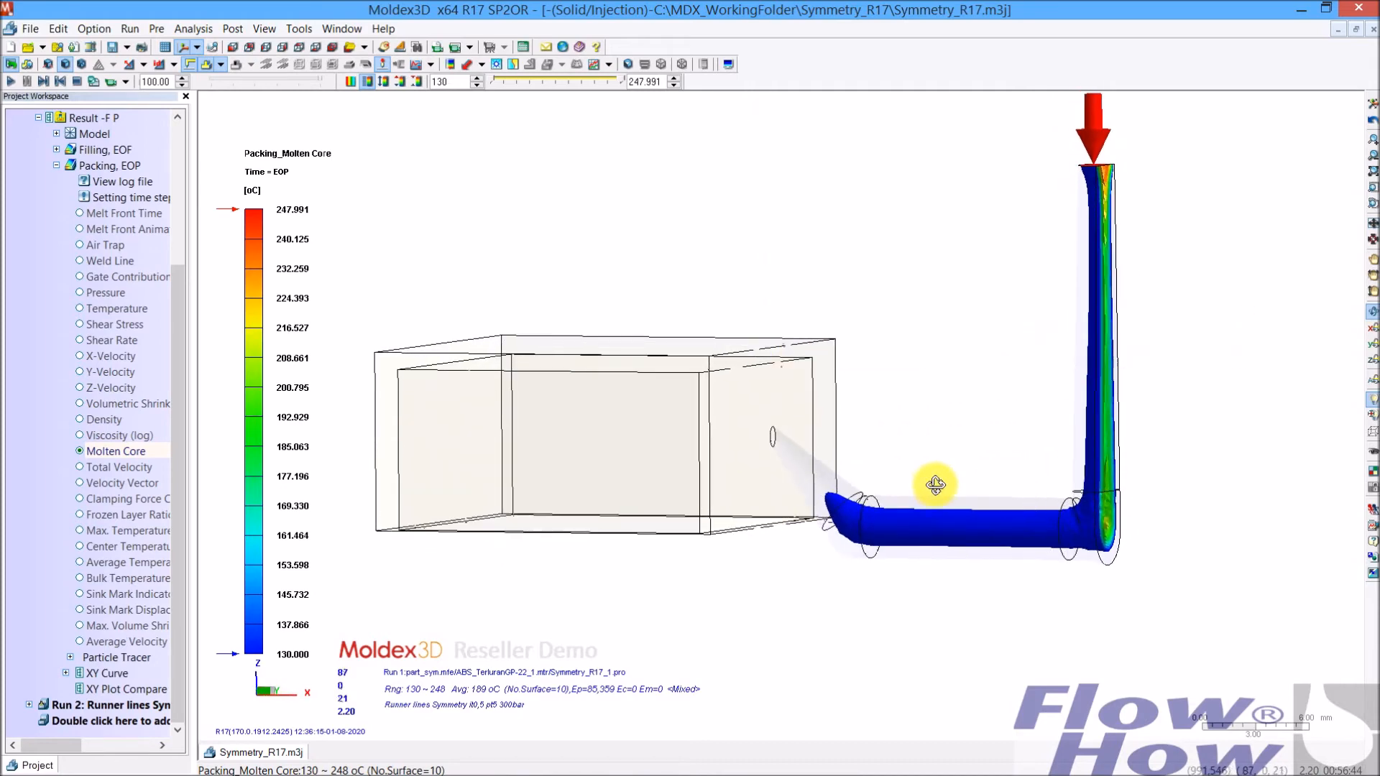
{"action": "left_click_drag", "start_coordinate": [742, 425], "coordinate": [749, 458]}
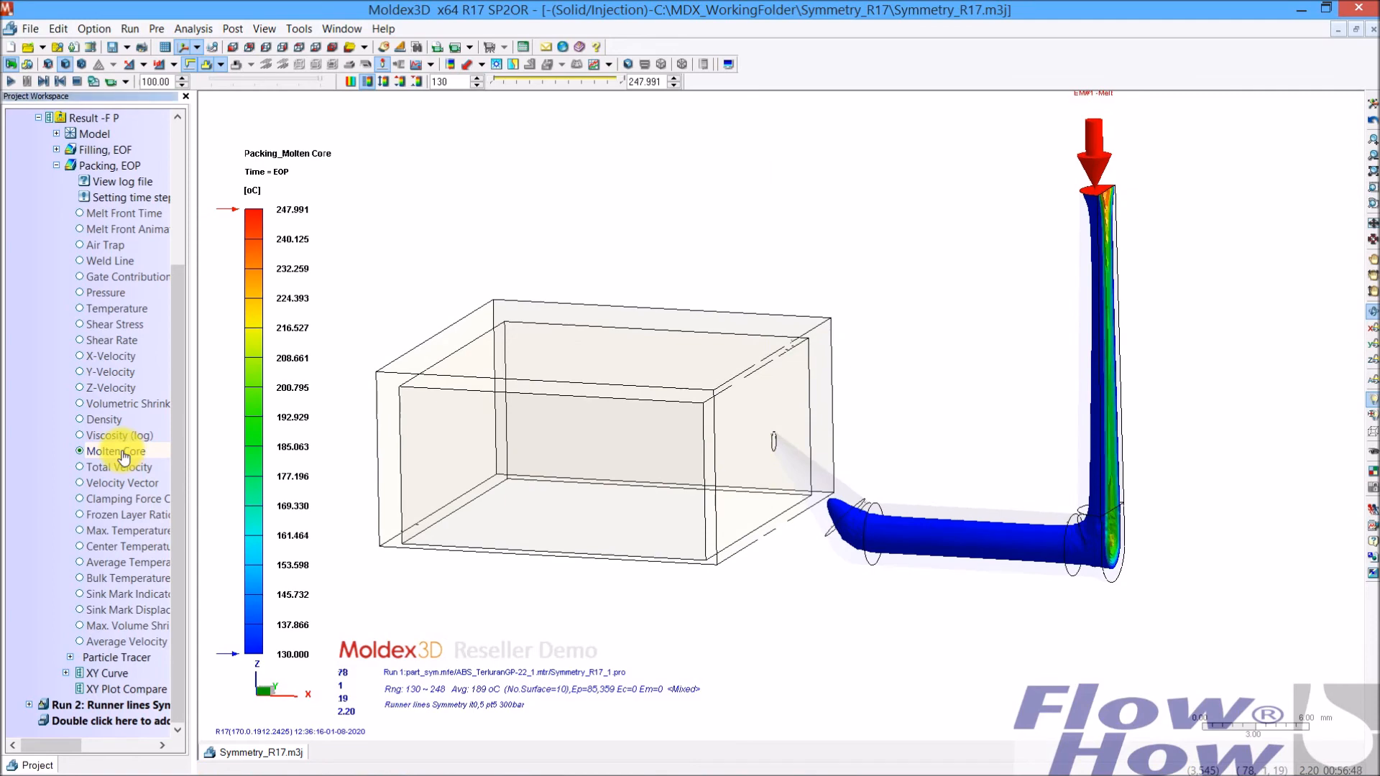
Step: Compare Run 1's packing Molten Core result at the 3.169, 2.304, 2.517 and 2.950 sec (After EOF) time steps
{"action": "left_click", "coordinate": [131, 201]}
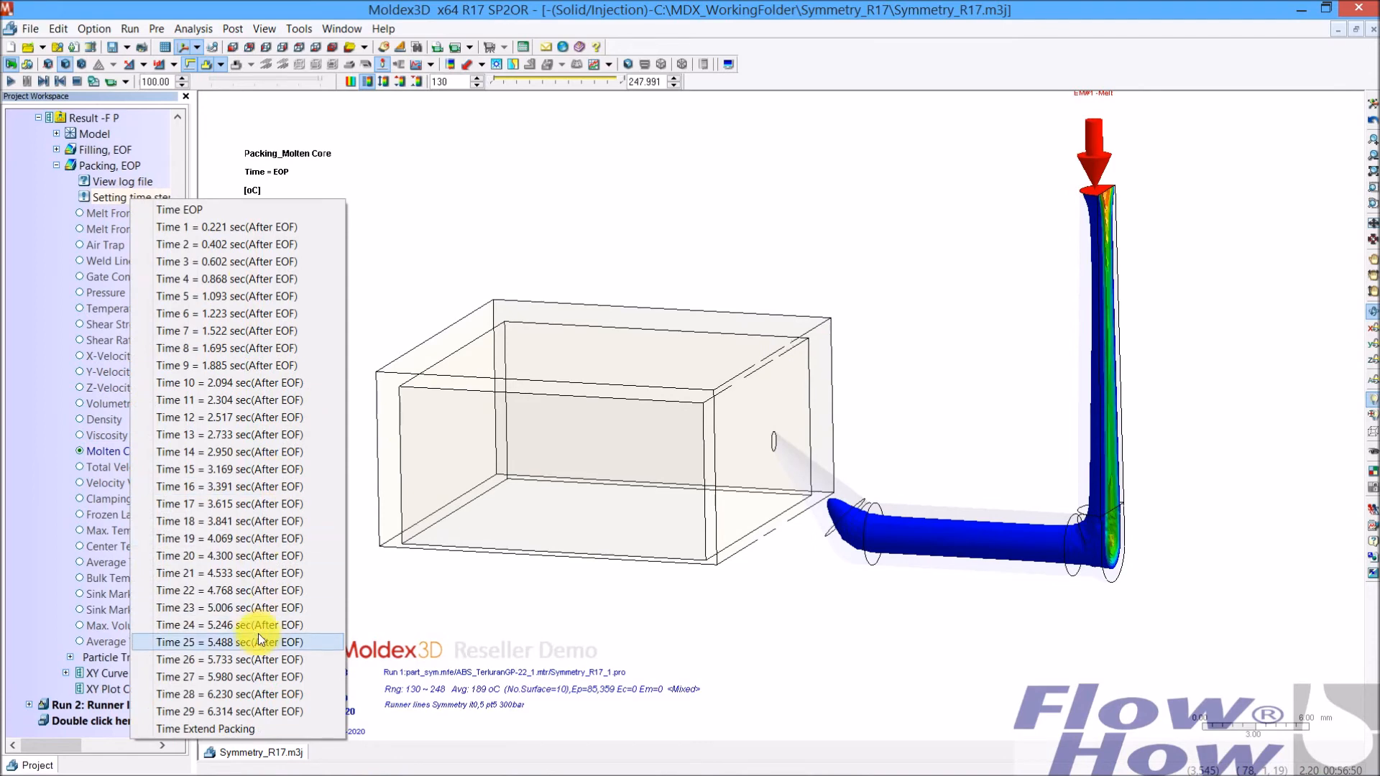
{"action": "left_click", "coordinate": [230, 469]}
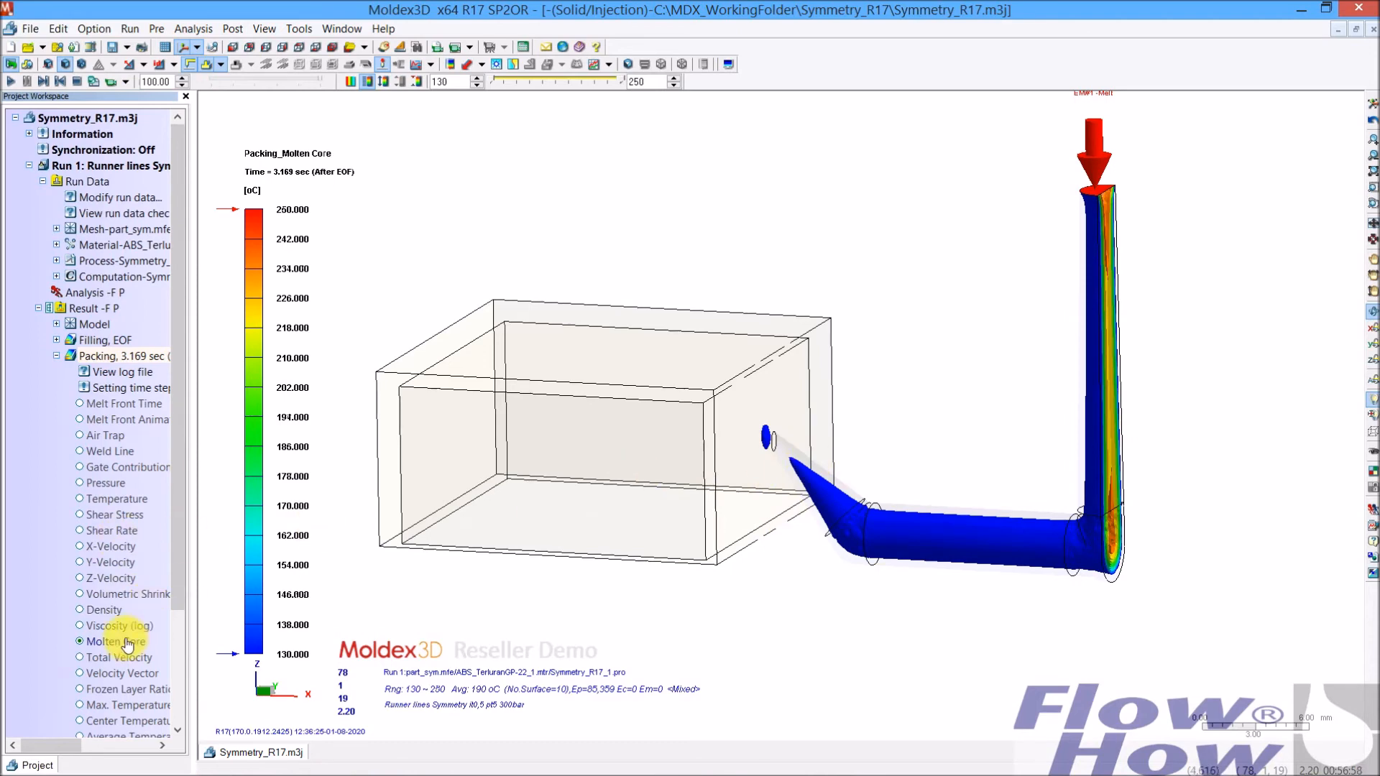
{"action": "left_click", "coordinate": [139, 357]}
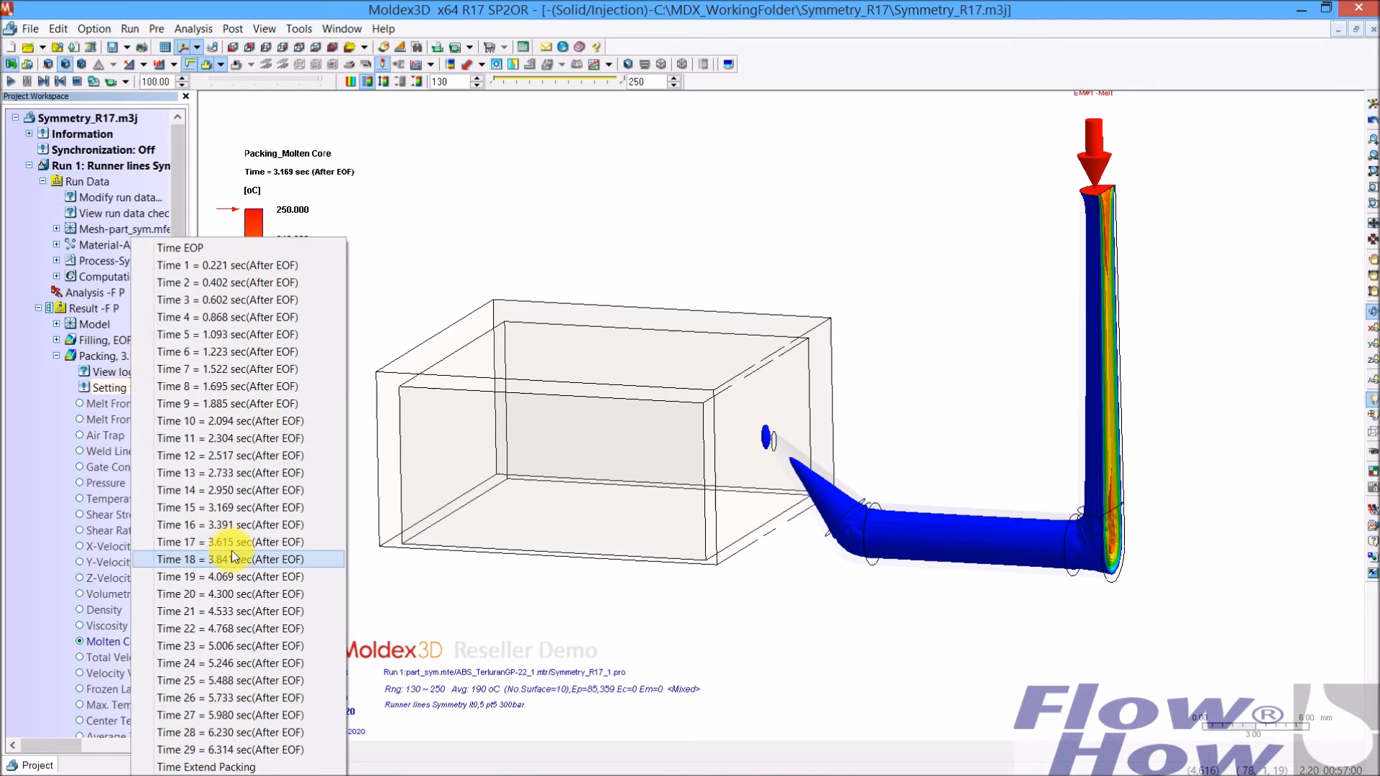
{"action": "left_click", "coordinate": [265, 438]}
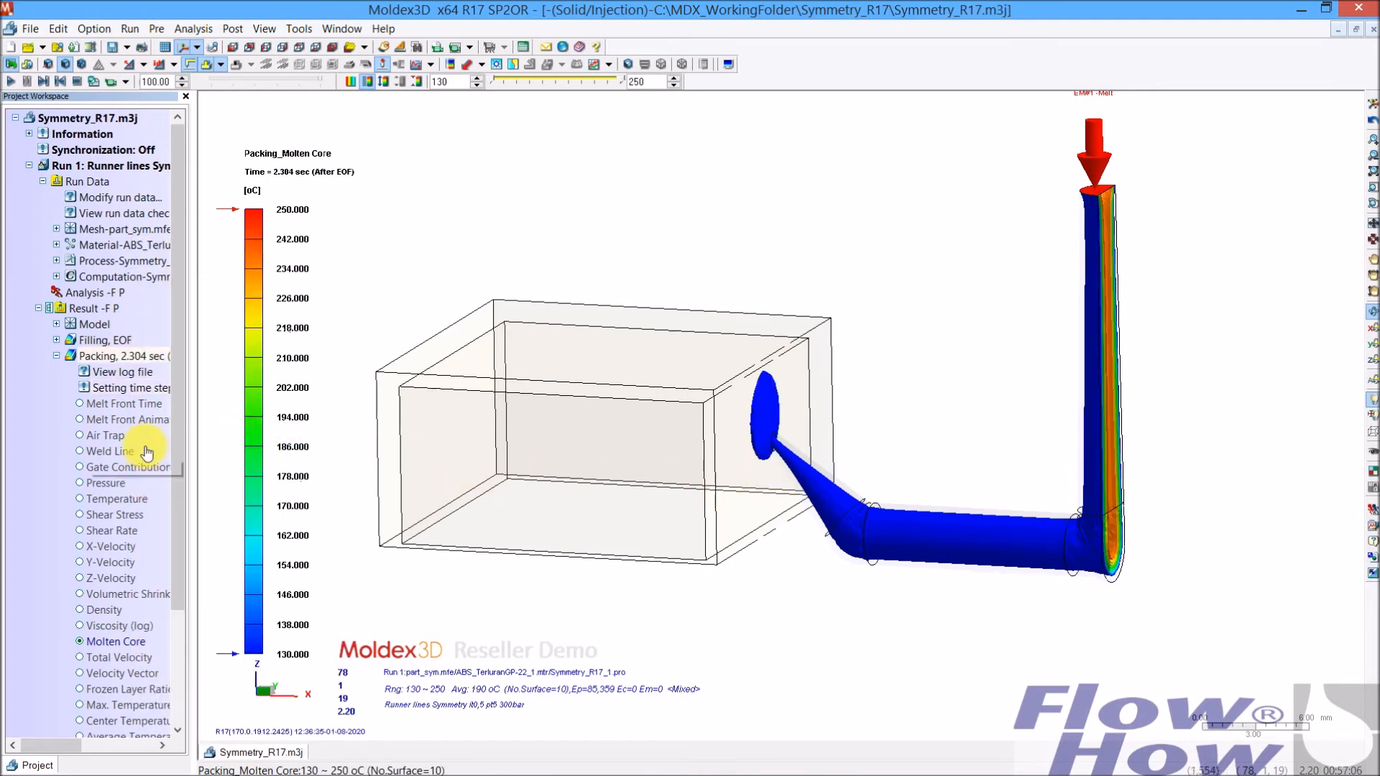
{"action": "left_click", "coordinate": [129, 391]}
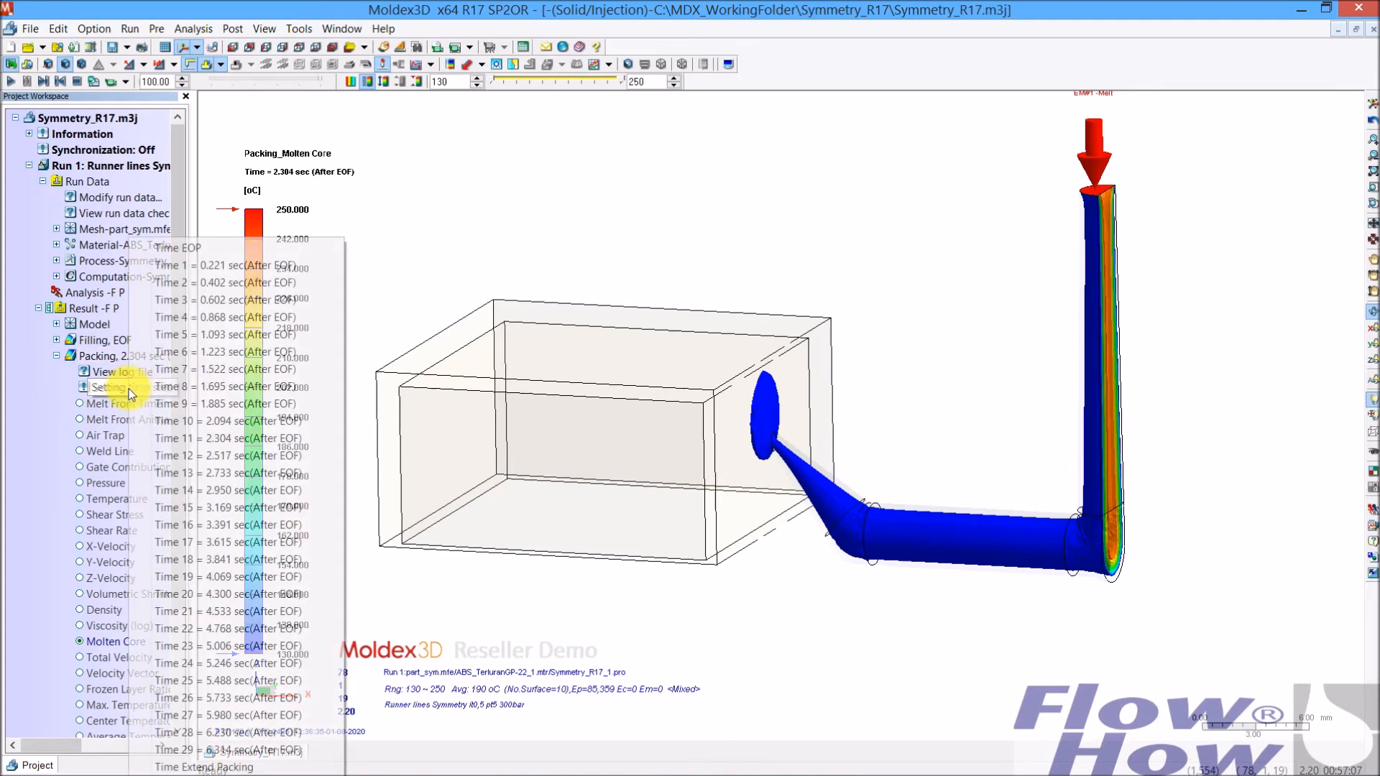
{"action": "left_click", "coordinate": [205, 456]}
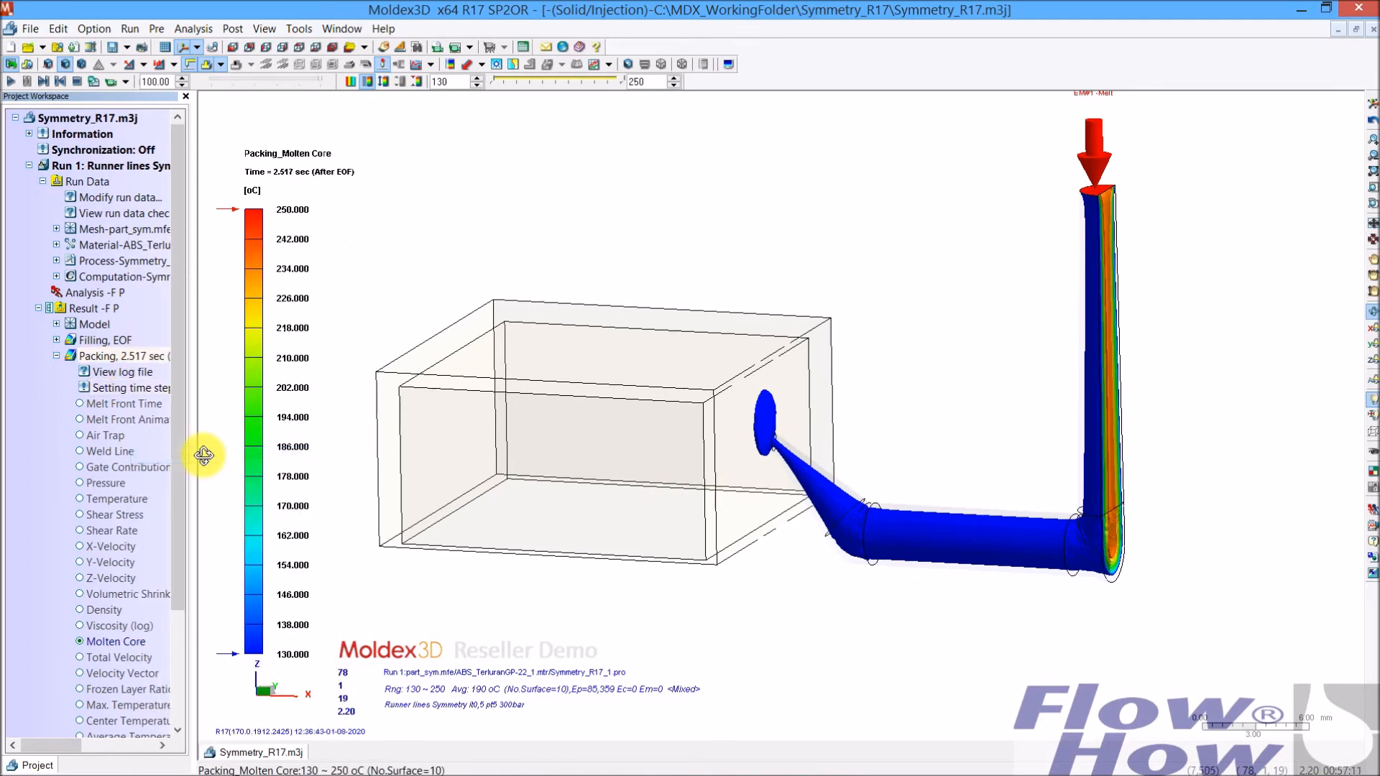
{"action": "left_click", "coordinate": [133, 388]}
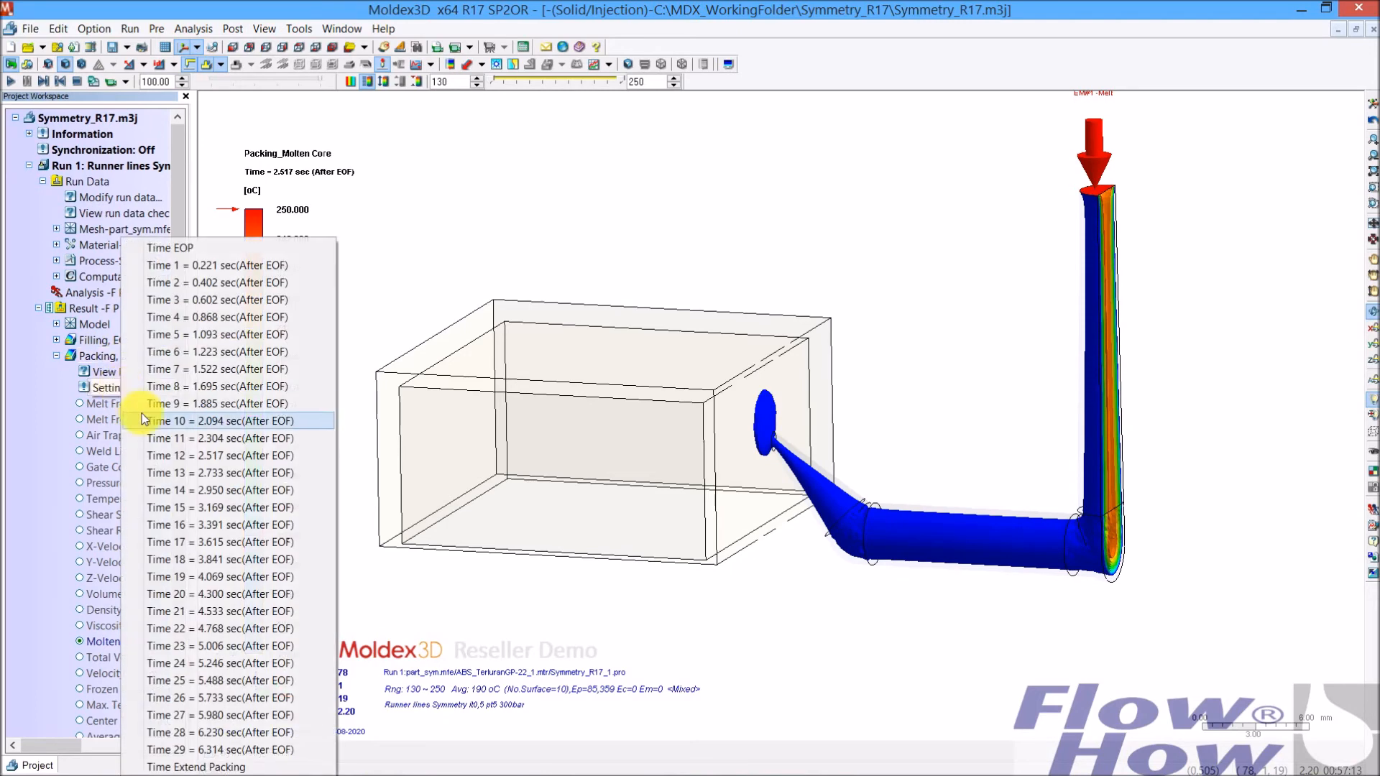
{"action": "left_click", "coordinate": [187, 490]}
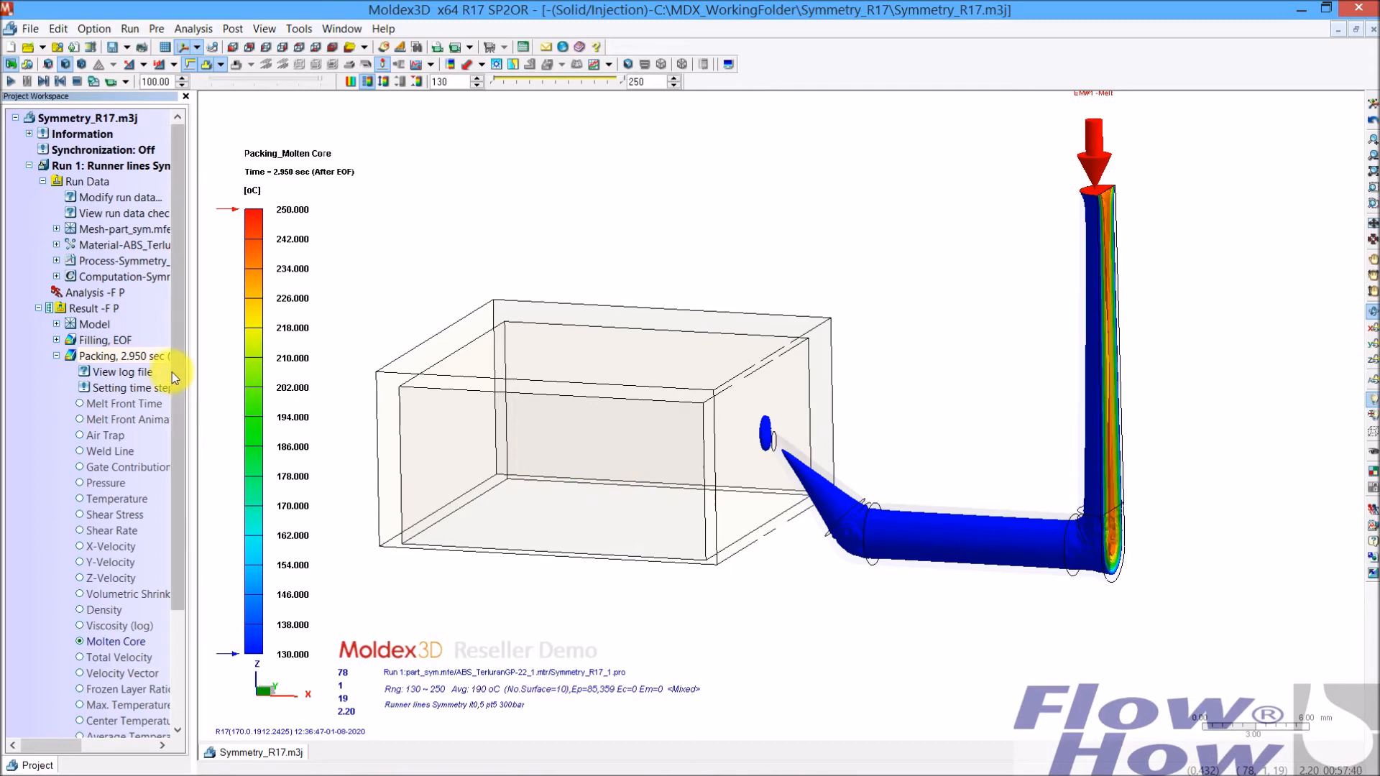
Step: Plot the Flow Rate Gate XY curve from Run 1's packing results
{"action": "left_click_drag", "start_coordinate": [177, 455], "coordinate": [175, 461]}
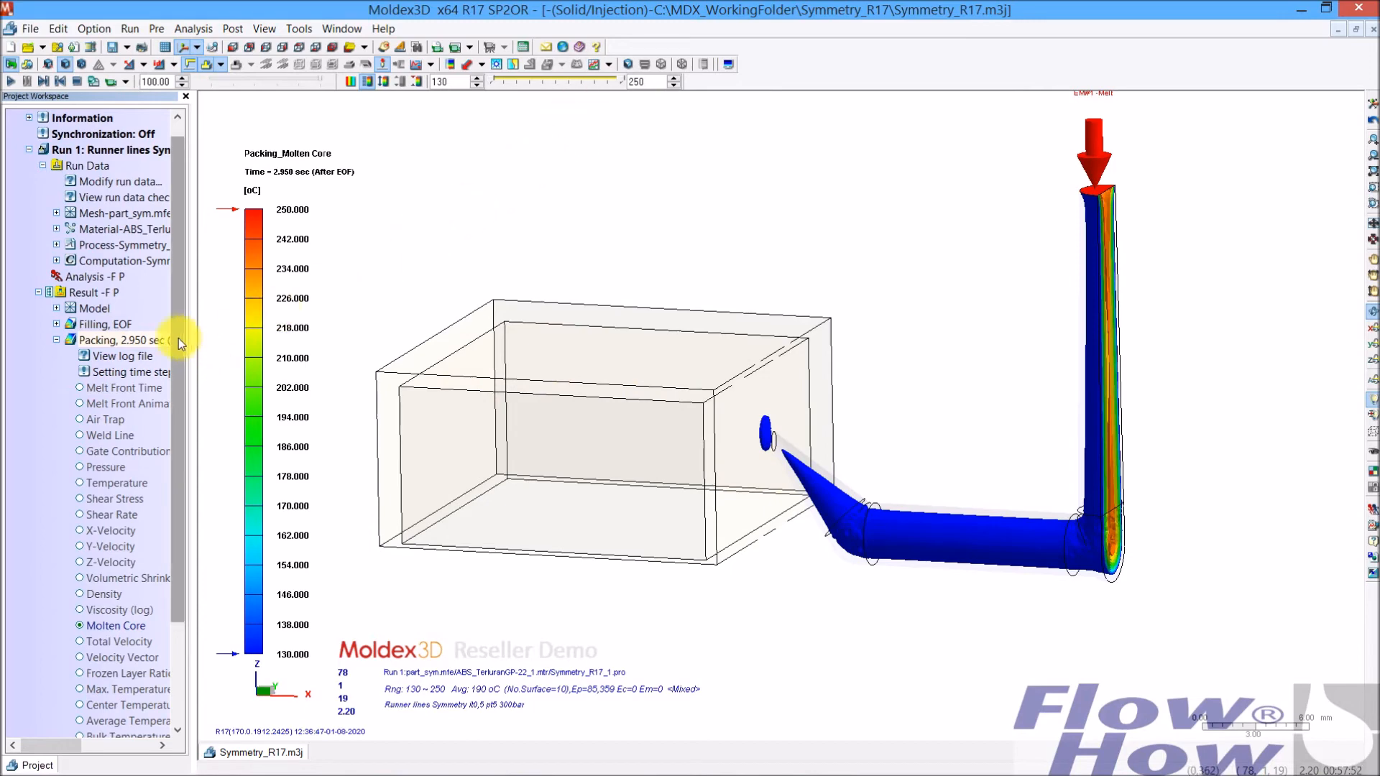
{"action": "left_click_drag", "start_coordinate": [179, 338], "coordinate": [187, 435]}
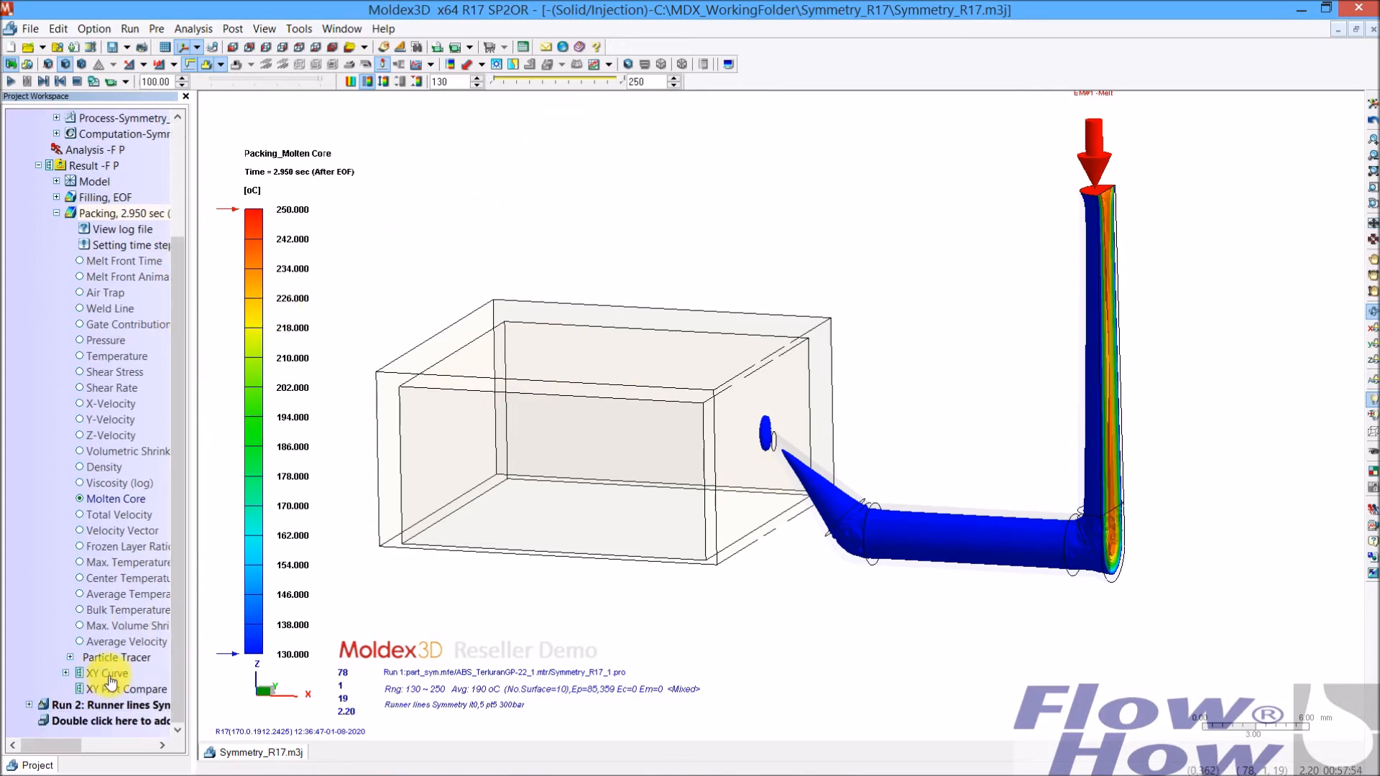
{"action": "left_click", "coordinate": [68, 670]}
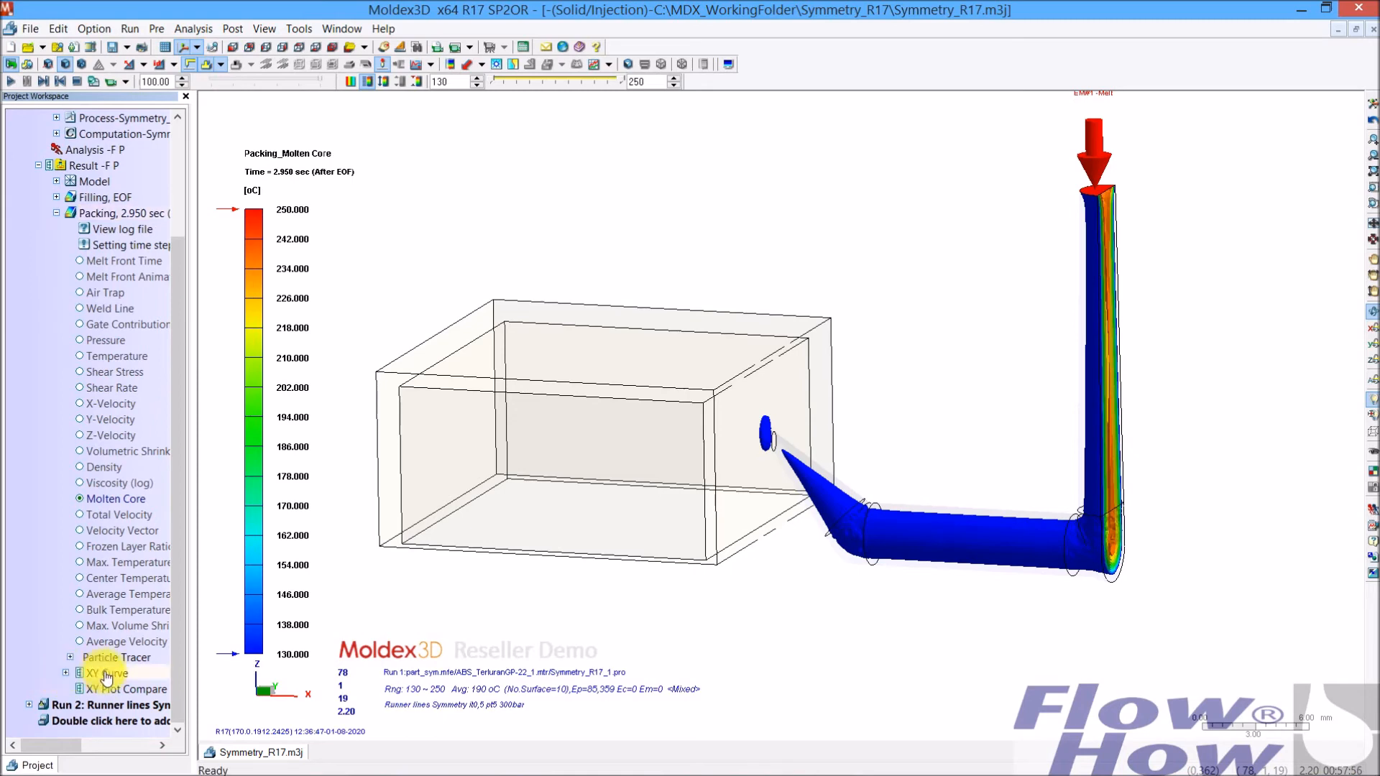
{"action": "left_click", "coordinate": [66, 675]}
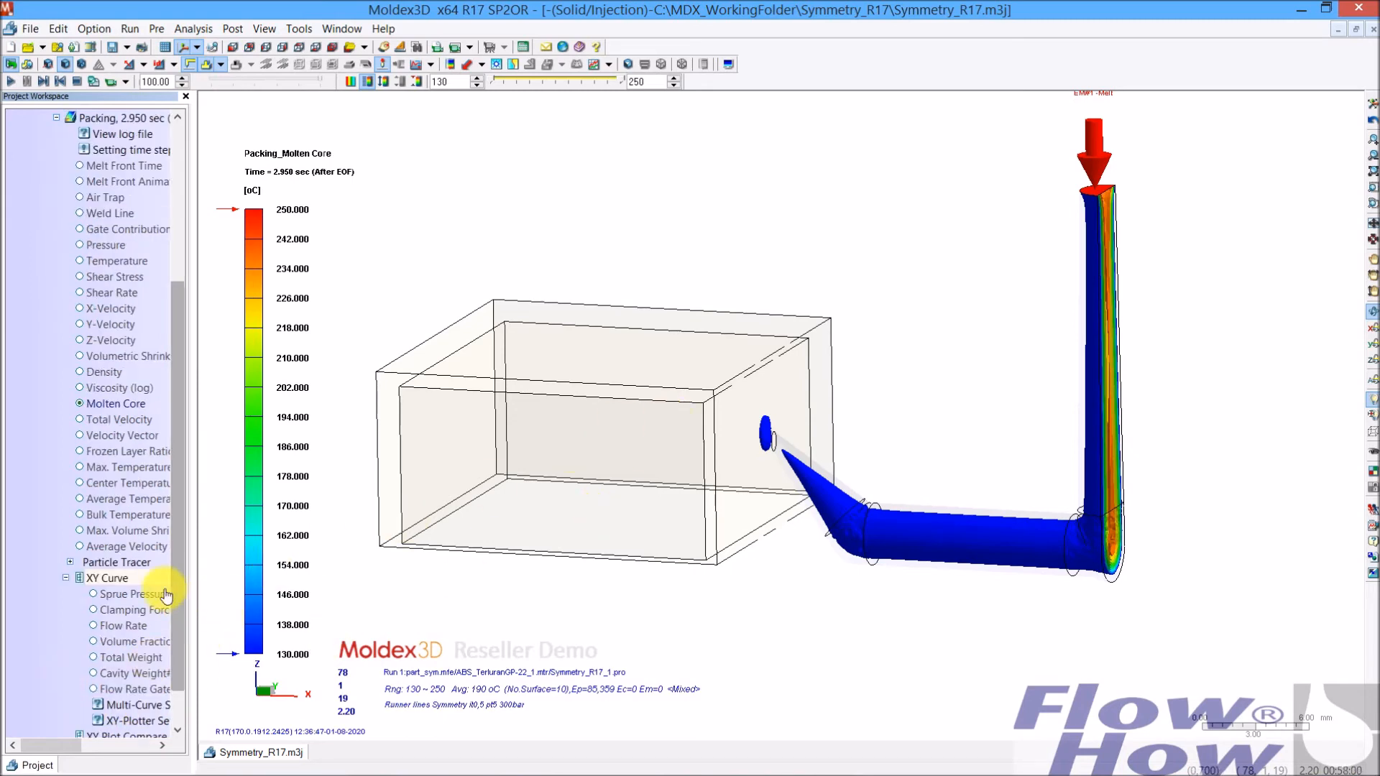
{"action": "left_click", "coordinate": [130, 695]}
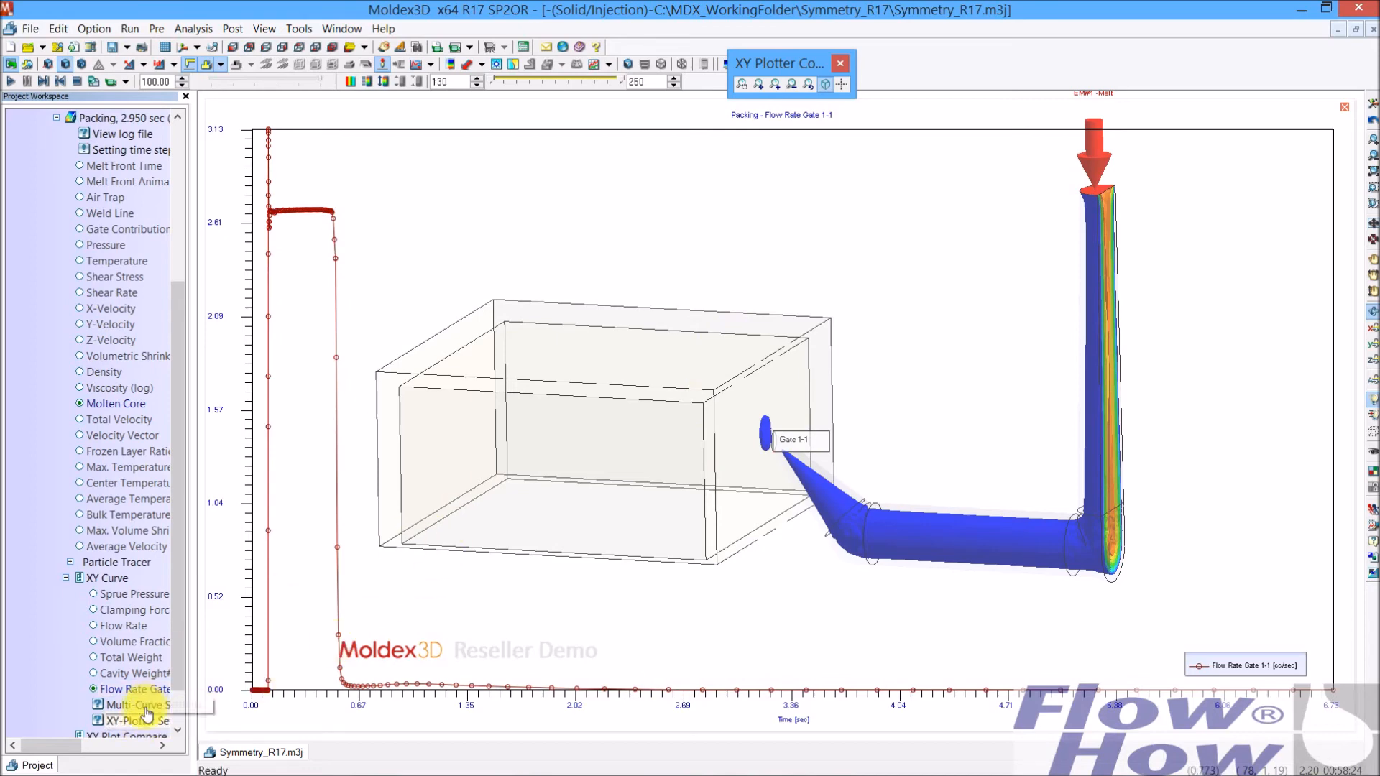
Step: Set the gate flow rate plot's X axis maximum to .1 sec in the XY-Plotter settings
{"action": "double_click", "coordinate": [135, 728]}
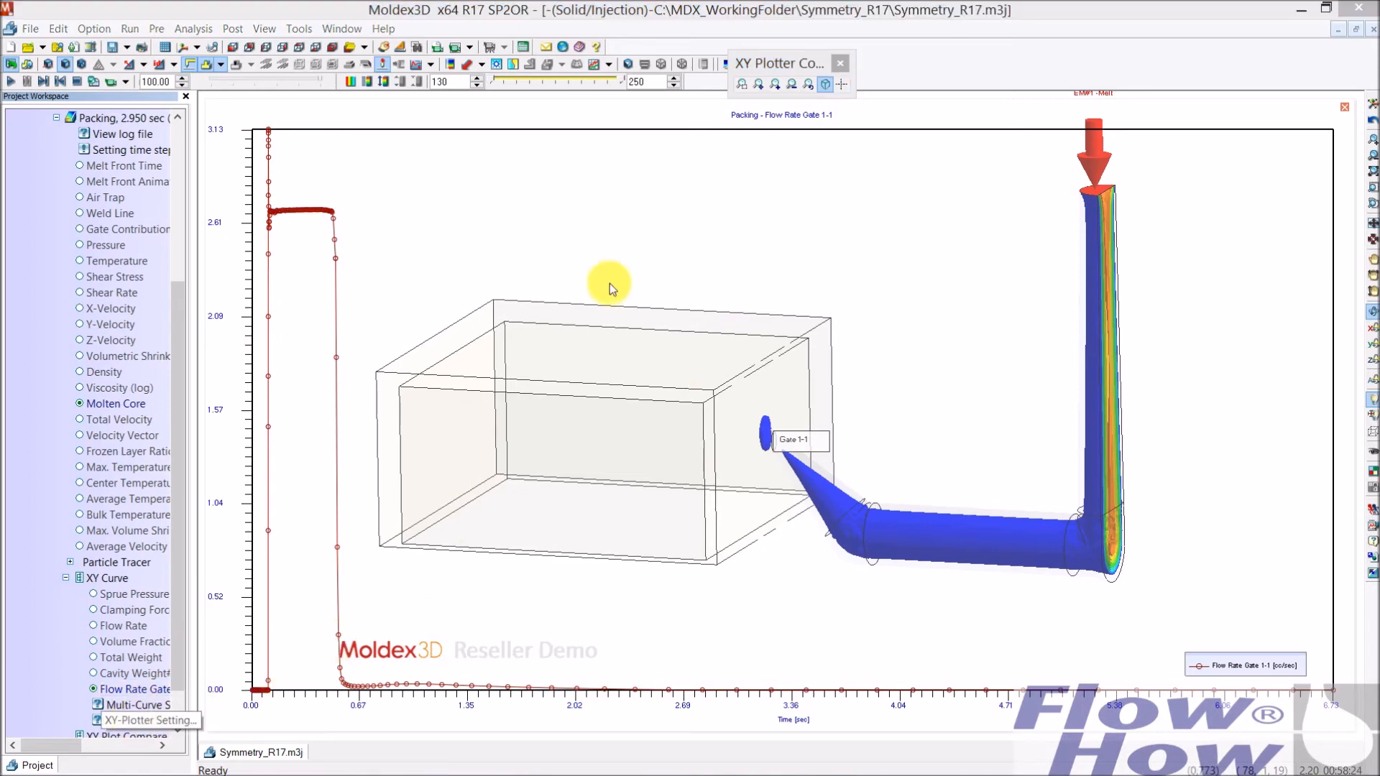
{"action": "left_click_drag", "start_coordinate": [714, 211], "coordinate": [671, 165]}
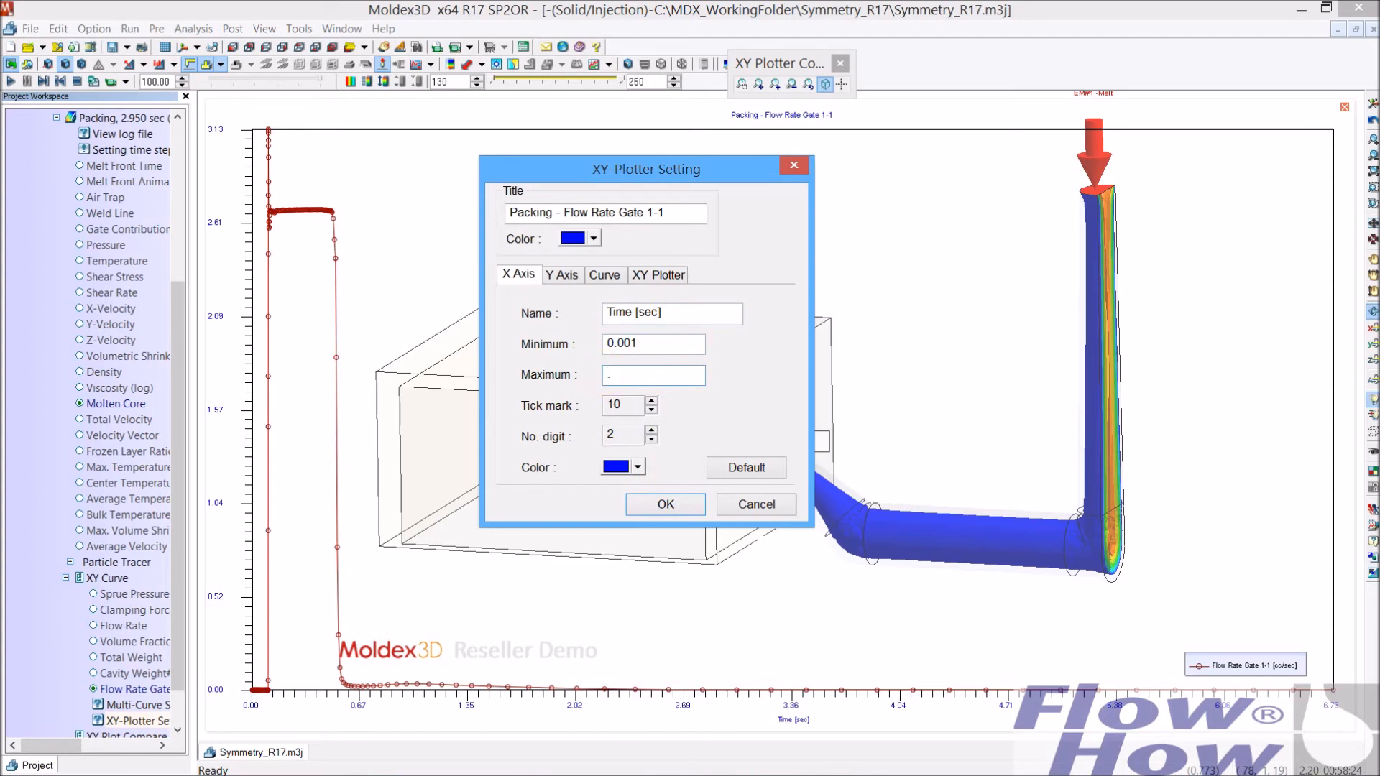
{"action": "key", "text": "Return"}
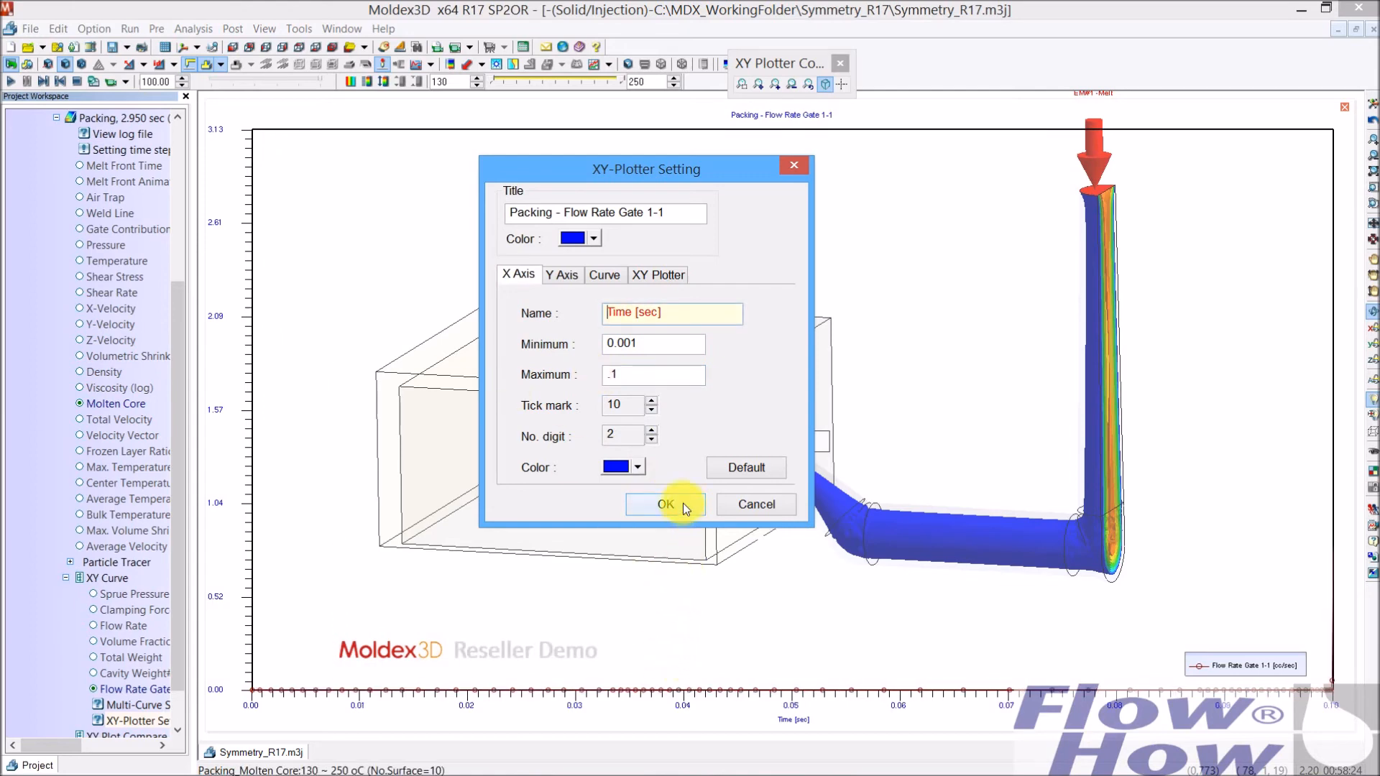
{"action": "left_click", "coordinate": [660, 510]}
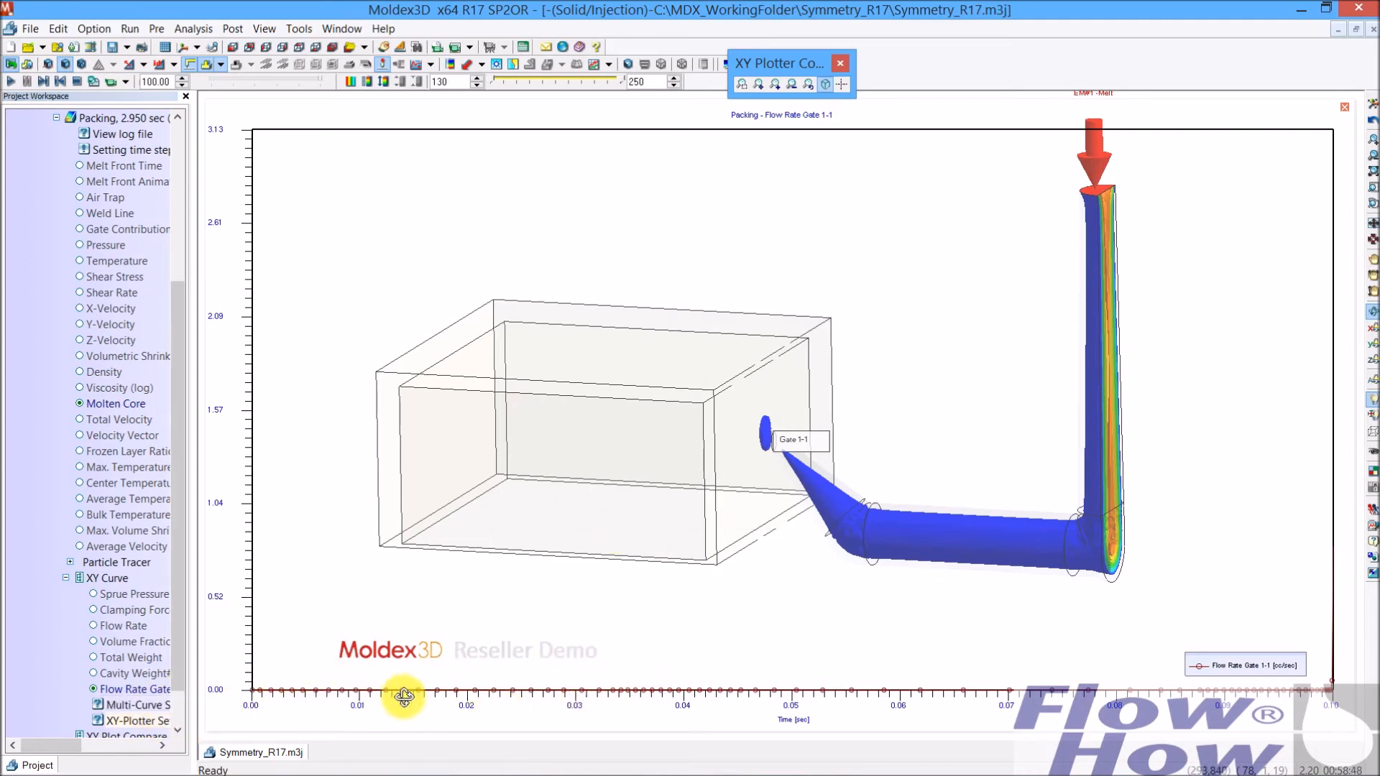
Step: Turn on the coordinate crosshair in the gate flow rate plot and restore the X axis to its default settings
{"action": "left_click", "coordinate": [845, 87]}
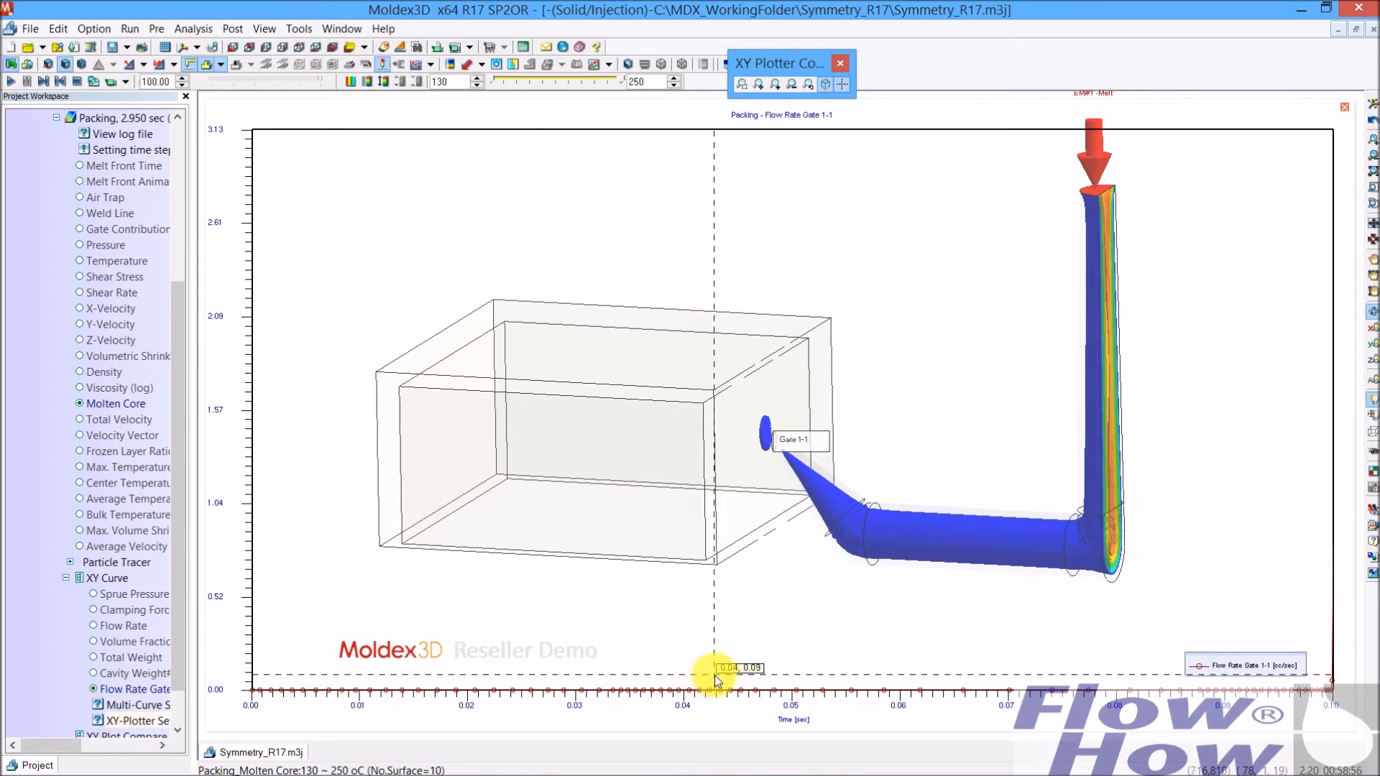
{"action": "double_click", "coordinate": [141, 722]}
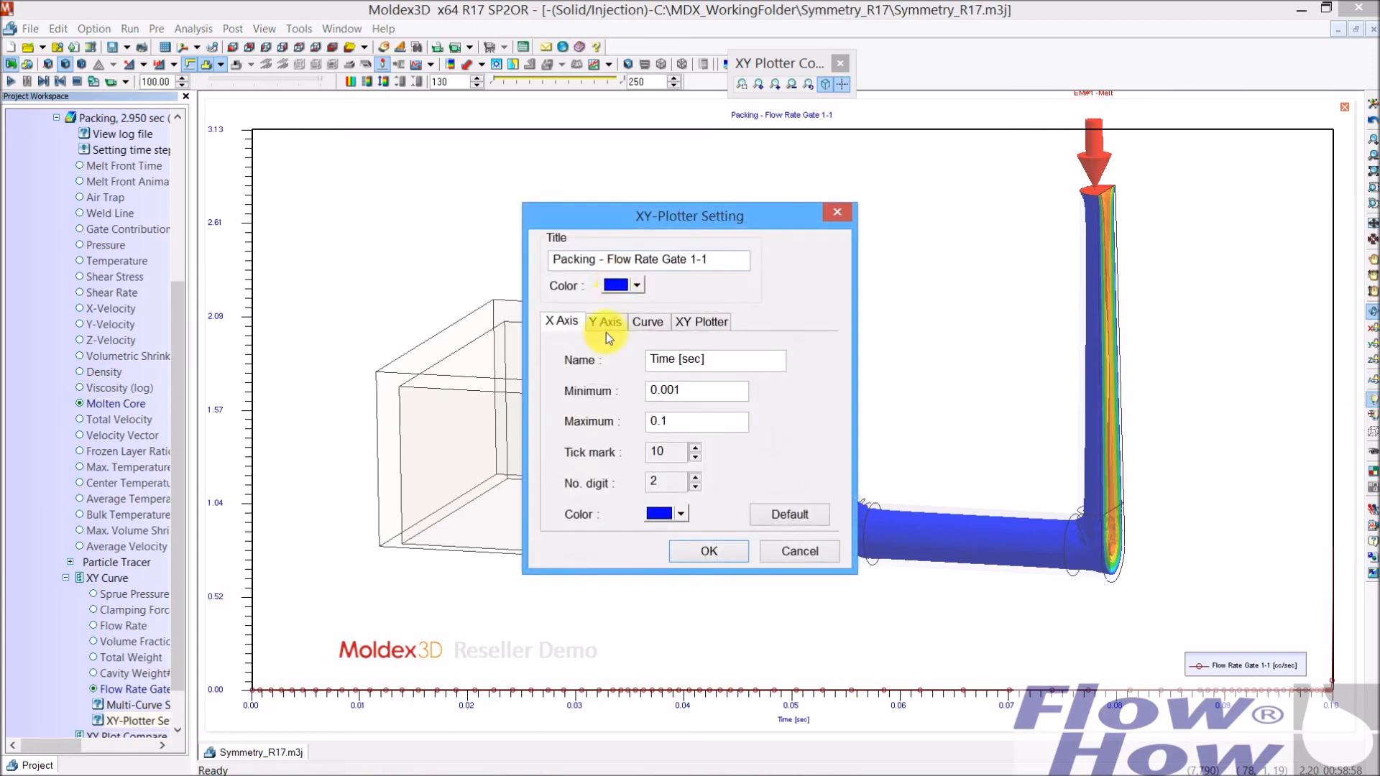
{"action": "left_click", "coordinate": [788, 517]}
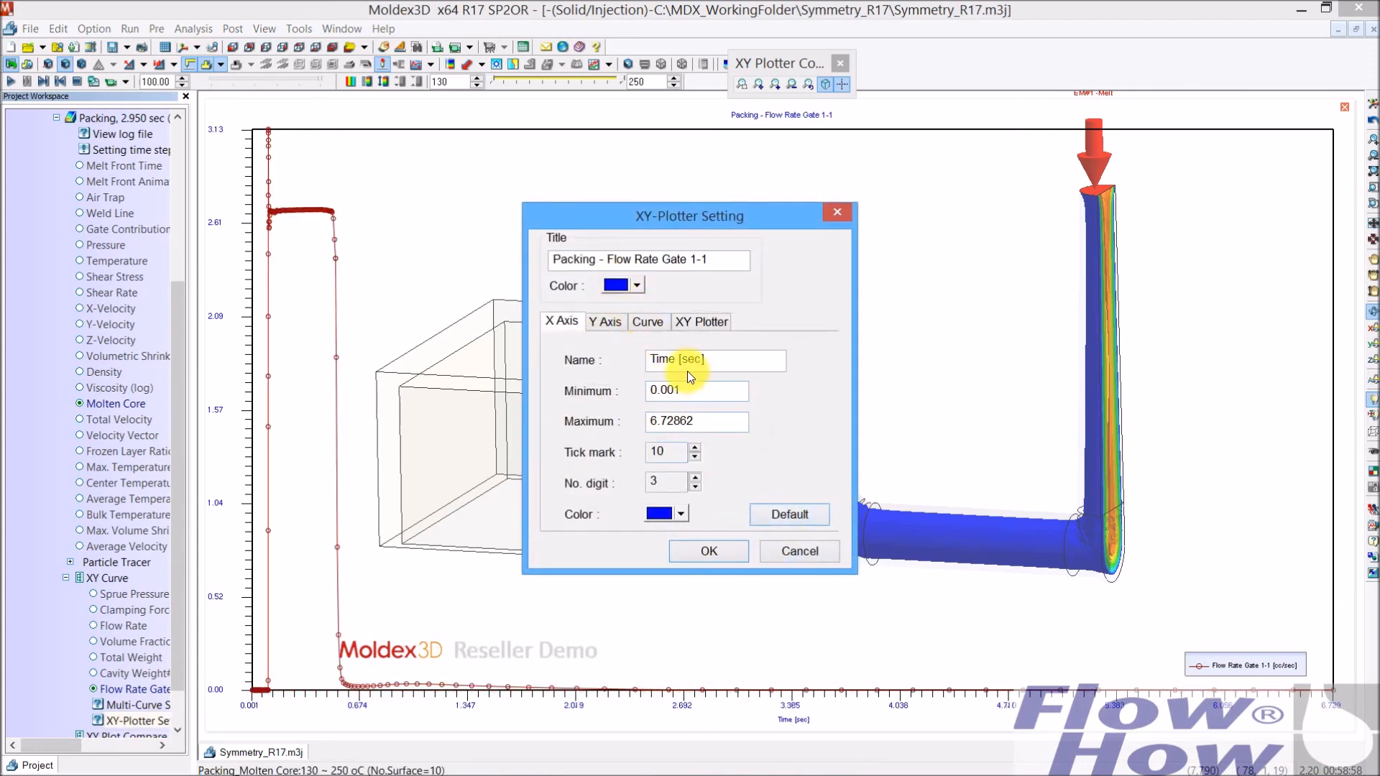
Step: Set the gate flow rate plot's Y axis maximum to 0.1 and read the curve's tail with the crosshair
{"action": "left_click", "coordinate": [605, 322]}
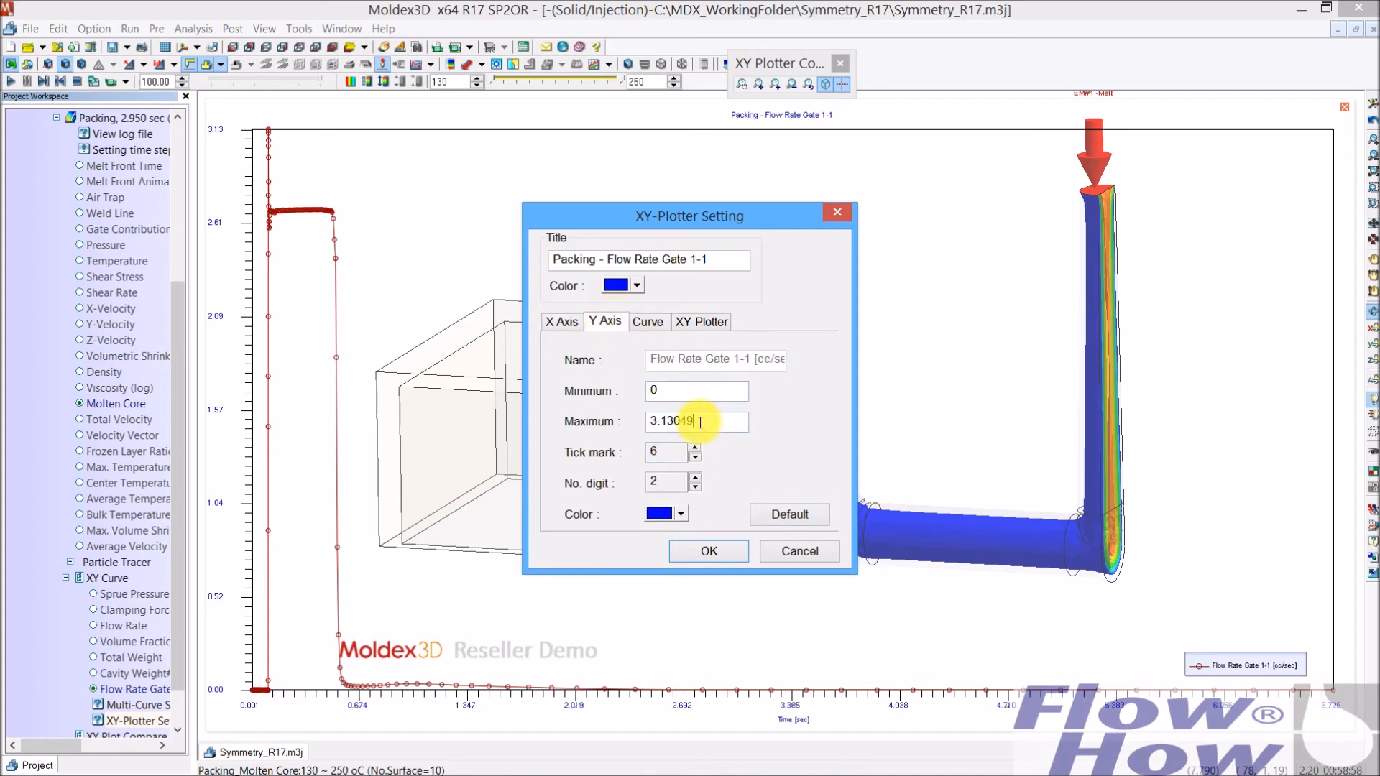
{"action": "left_click_drag", "start_coordinate": [700, 422], "coordinate": [621, 420]}
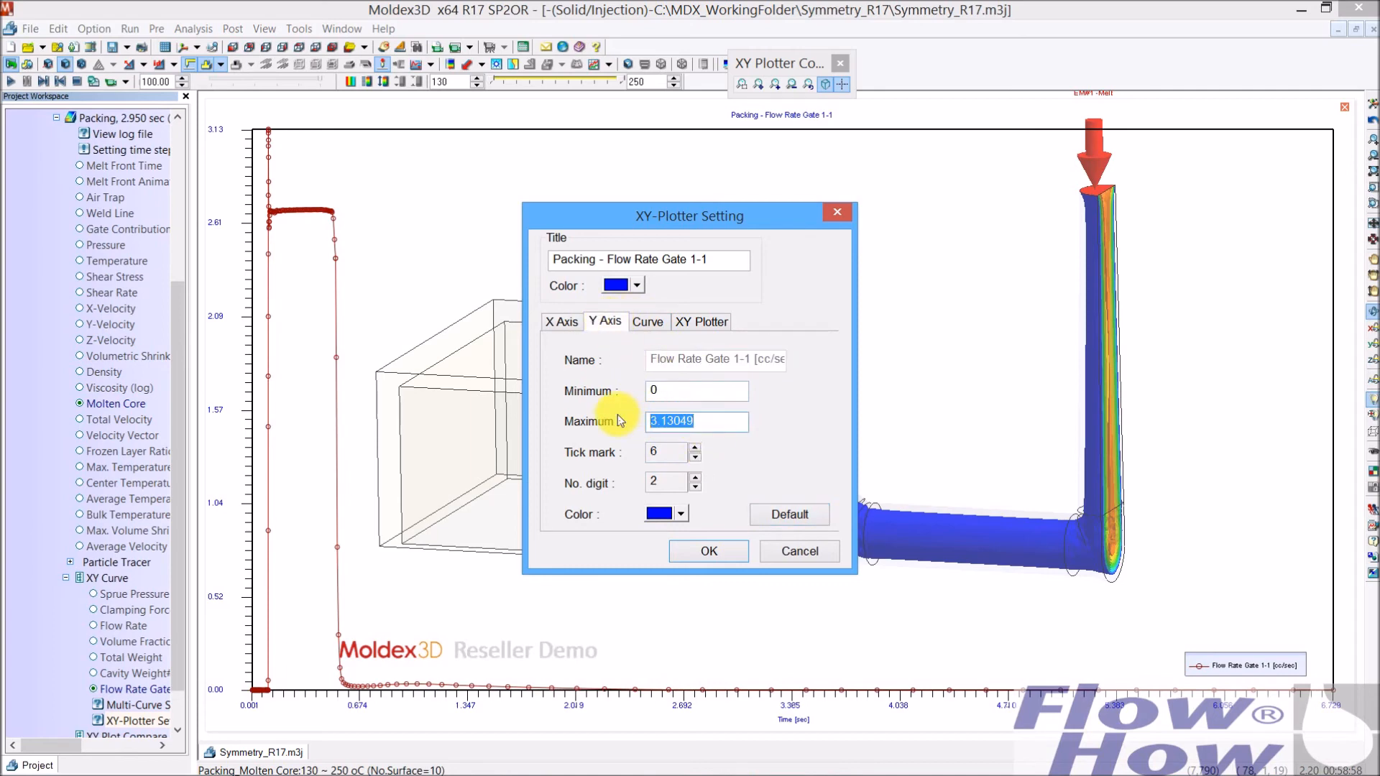
{"action": "left_click_drag", "start_coordinate": [702, 423], "coordinate": [613, 420]}
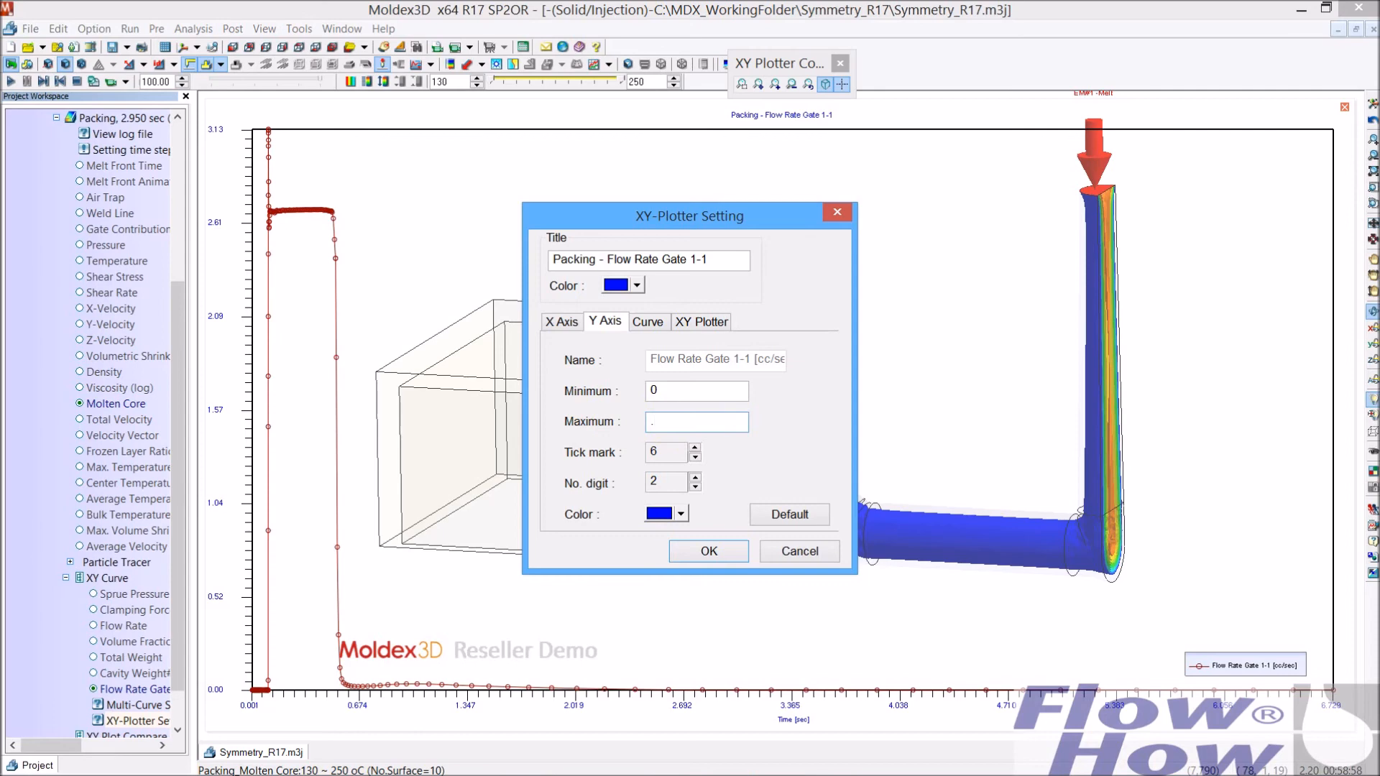
{"action": "left_click", "coordinate": [708, 552]}
{"action": "left_click", "coordinate": [708, 552]}
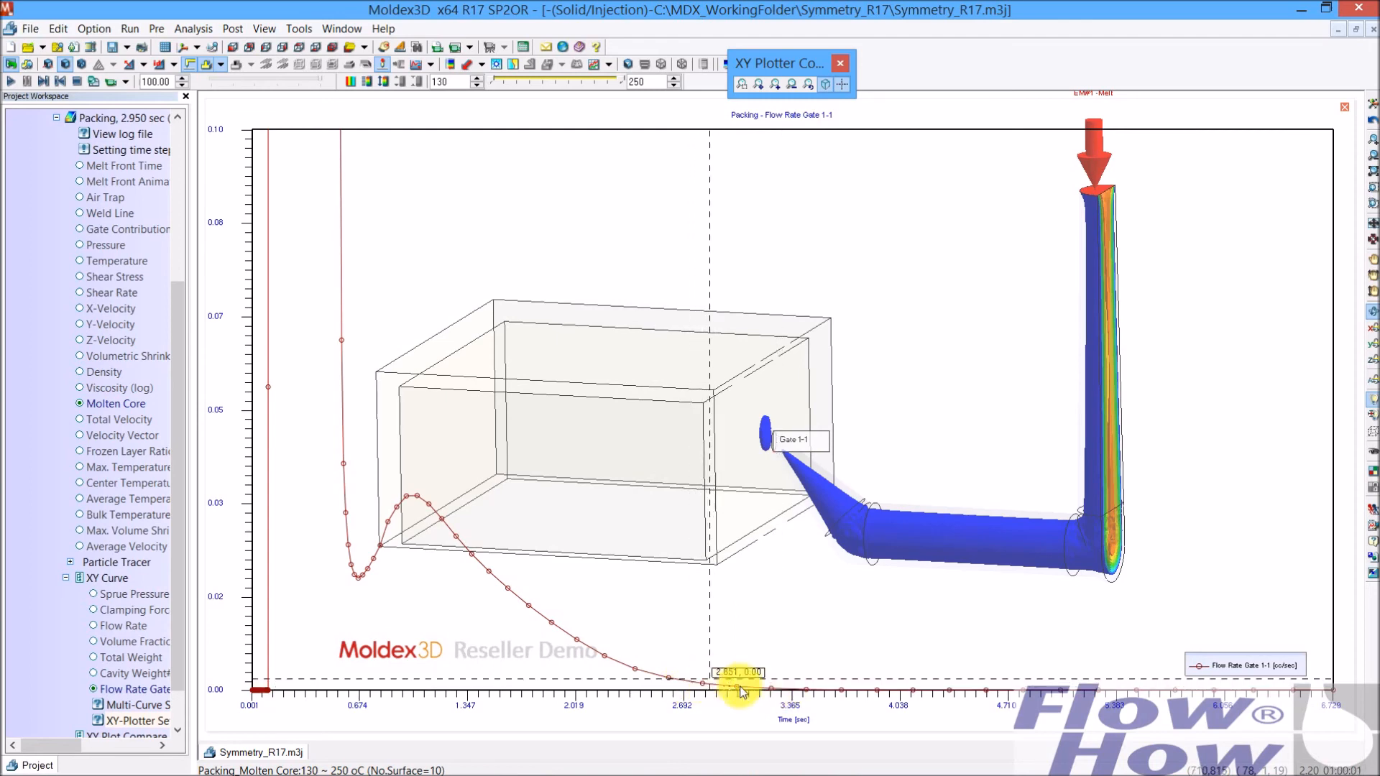
Step: Close the flow rate plot and show Run 1's packing Molten Core result at 2.517 sec (After EOF)
{"action": "left_click", "coordinate": [1347, 107]}
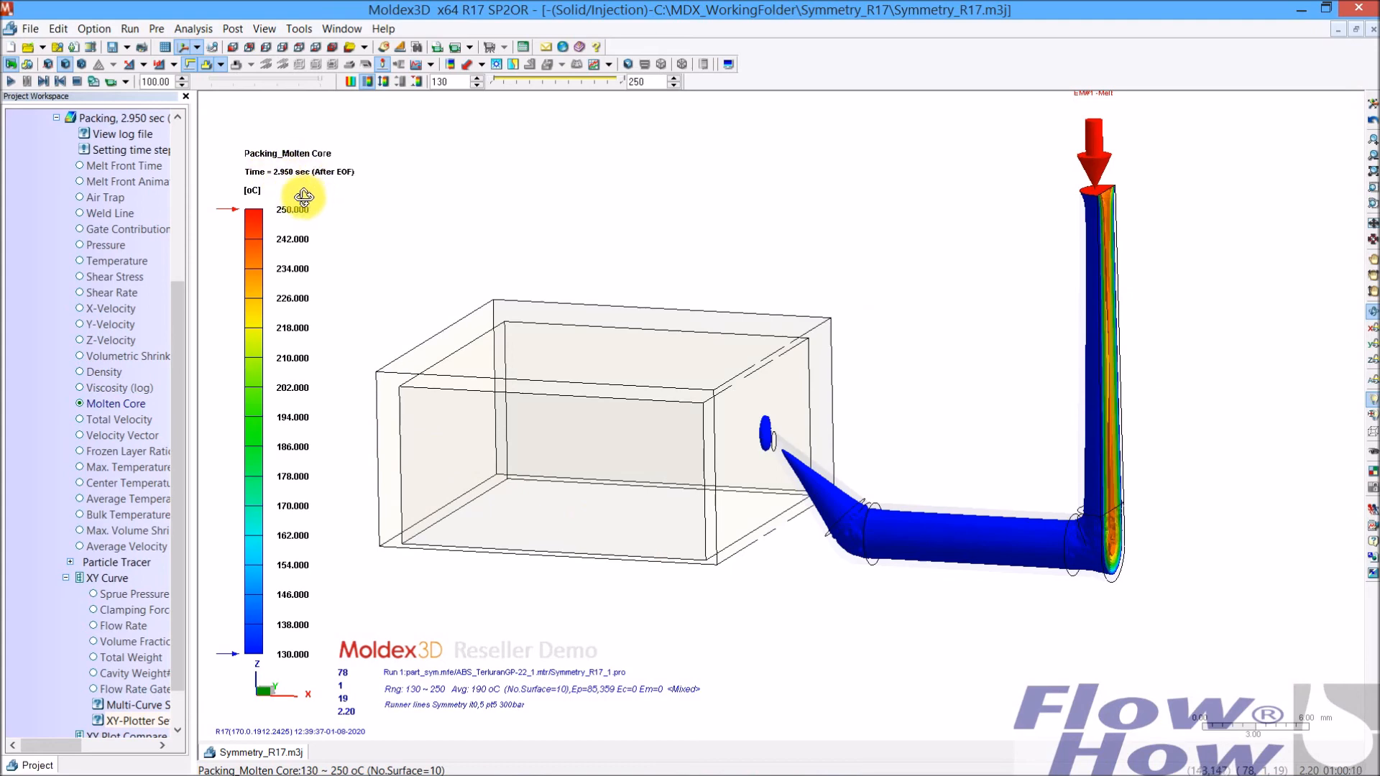
{"action": "left_click", "coordinate": [127, 153]}
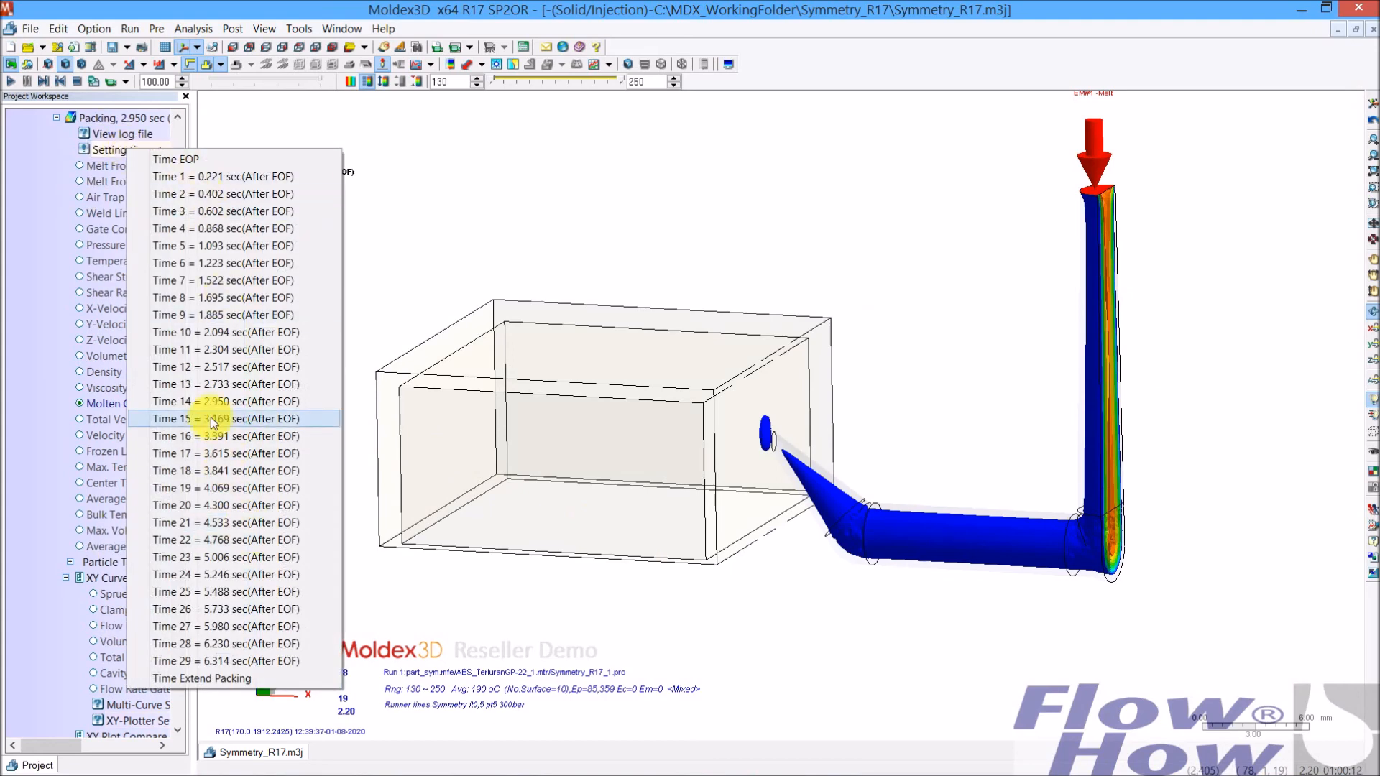
{"action": "left_click", "coordinate": [229, 367]}
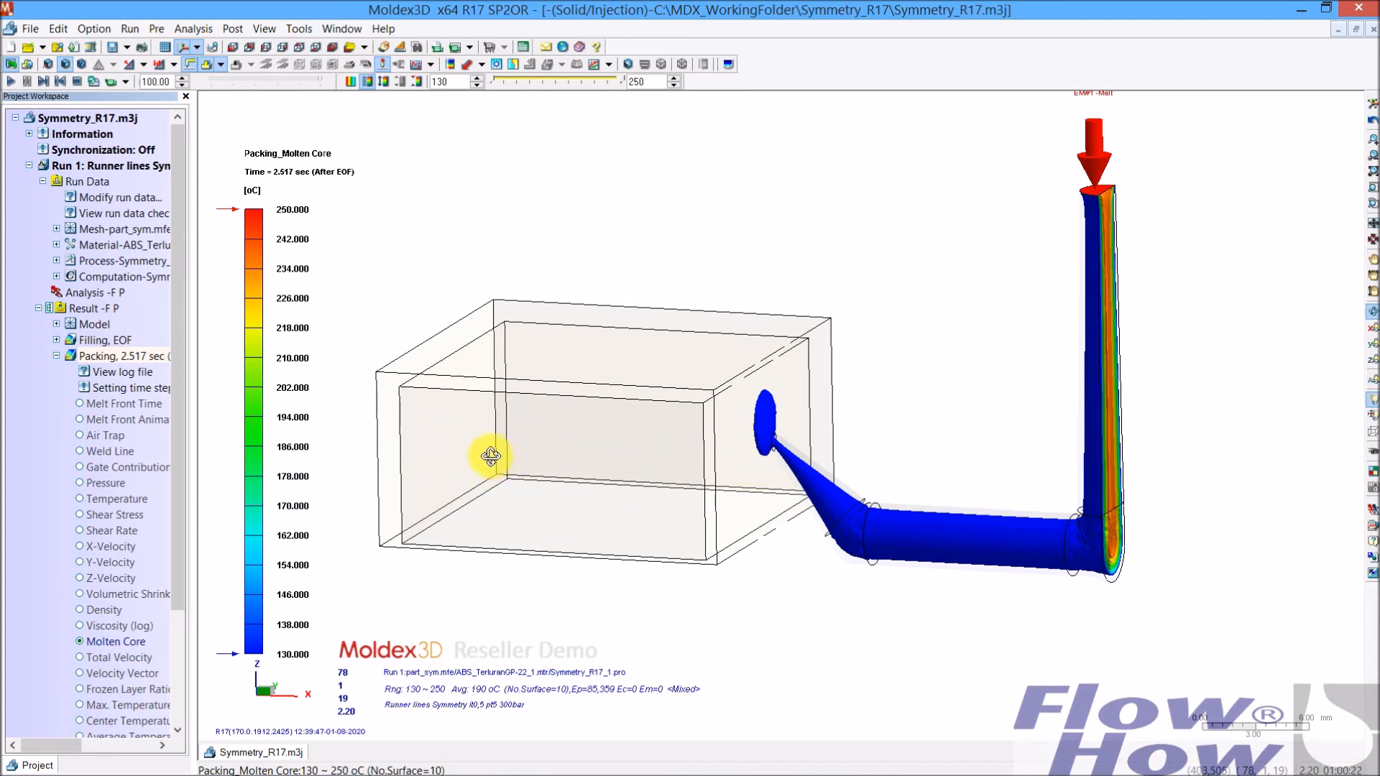
Step: Display Run 1's packing Velocity Vector result at 2.517 sec and set its color scale minimum to 0.1 cm/sec
{"action": "left_click_drag", "start_coordinate": [181, 369], "coordinate": [181, 377]}
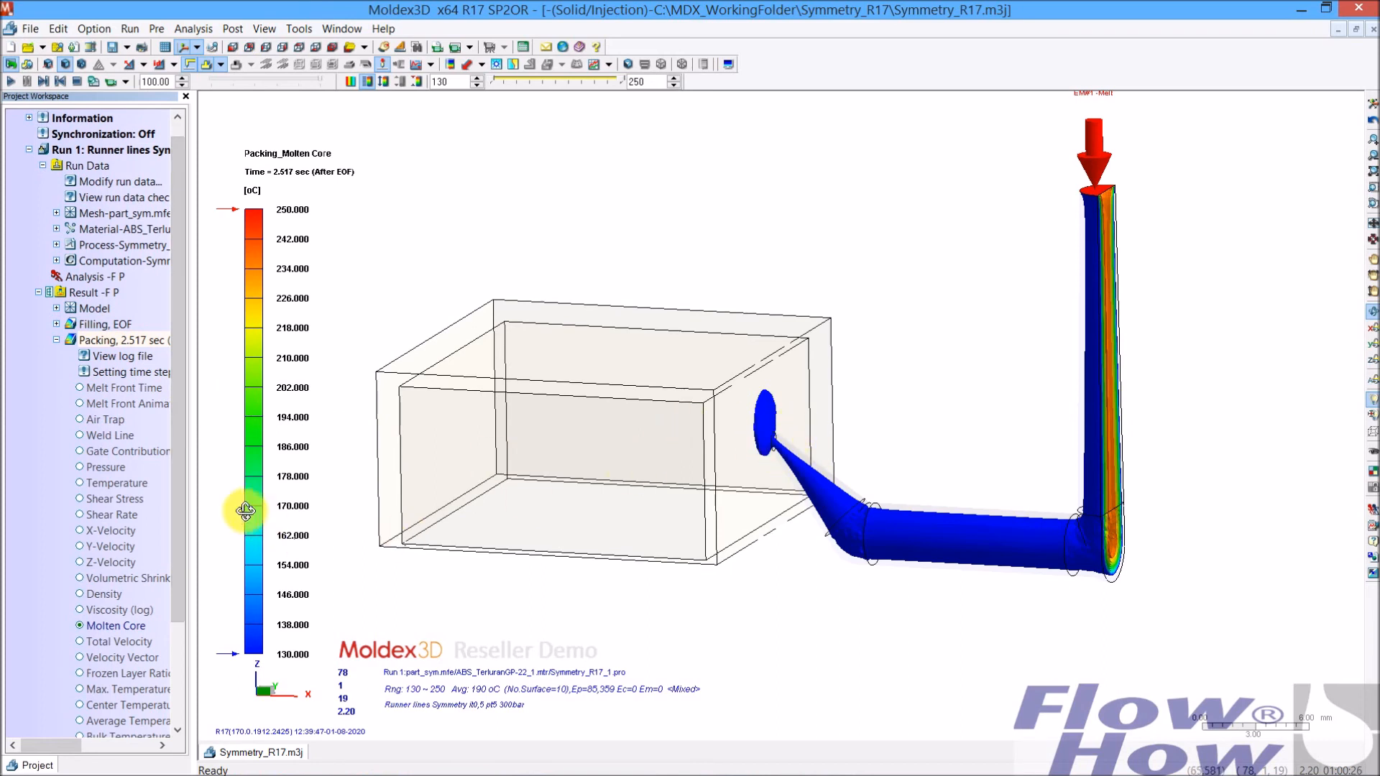
{"action": "left_click_drag", "start_coordinate": [184, 414], "coordinate": [184, 522]}
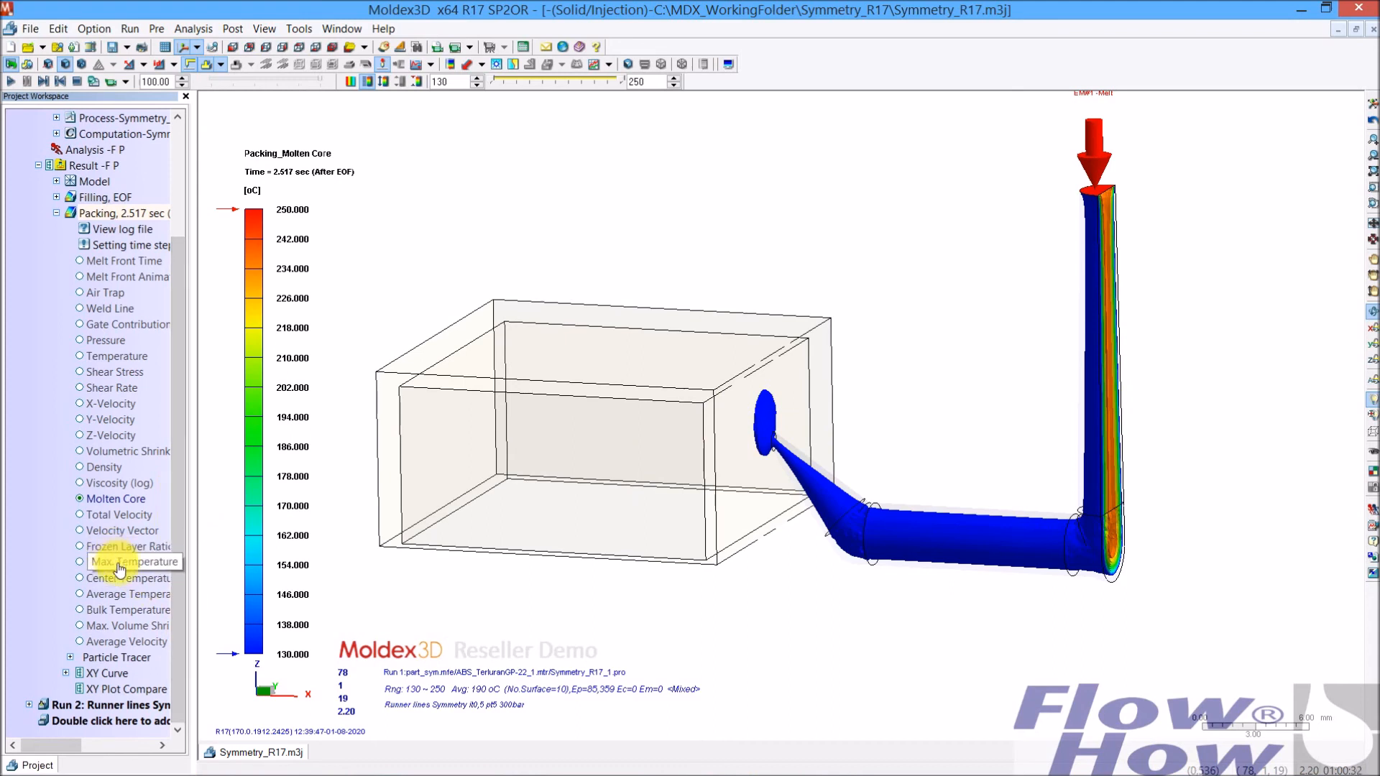
{"action": "left_click", "coordinate": [80, 531]}
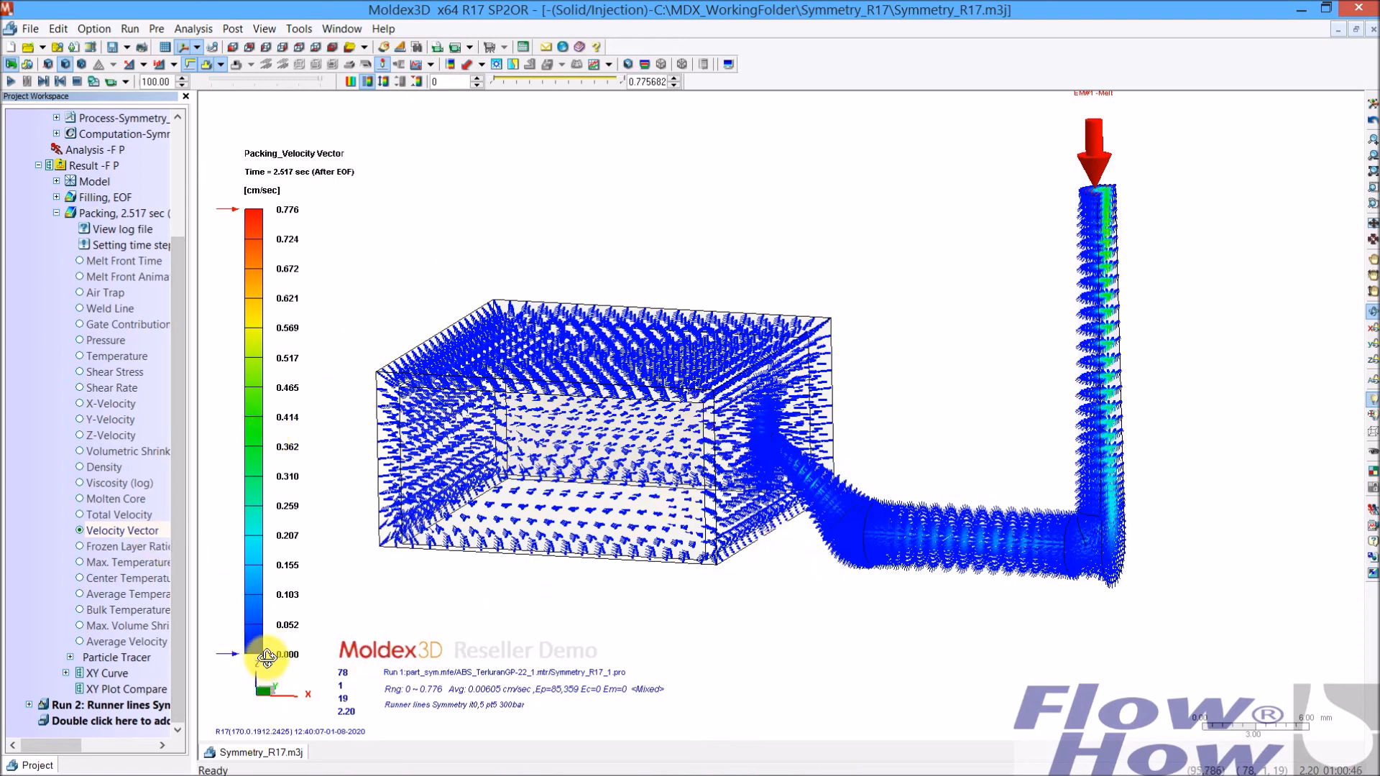
{"action": "left_click", "coordinate": [444, 83]}
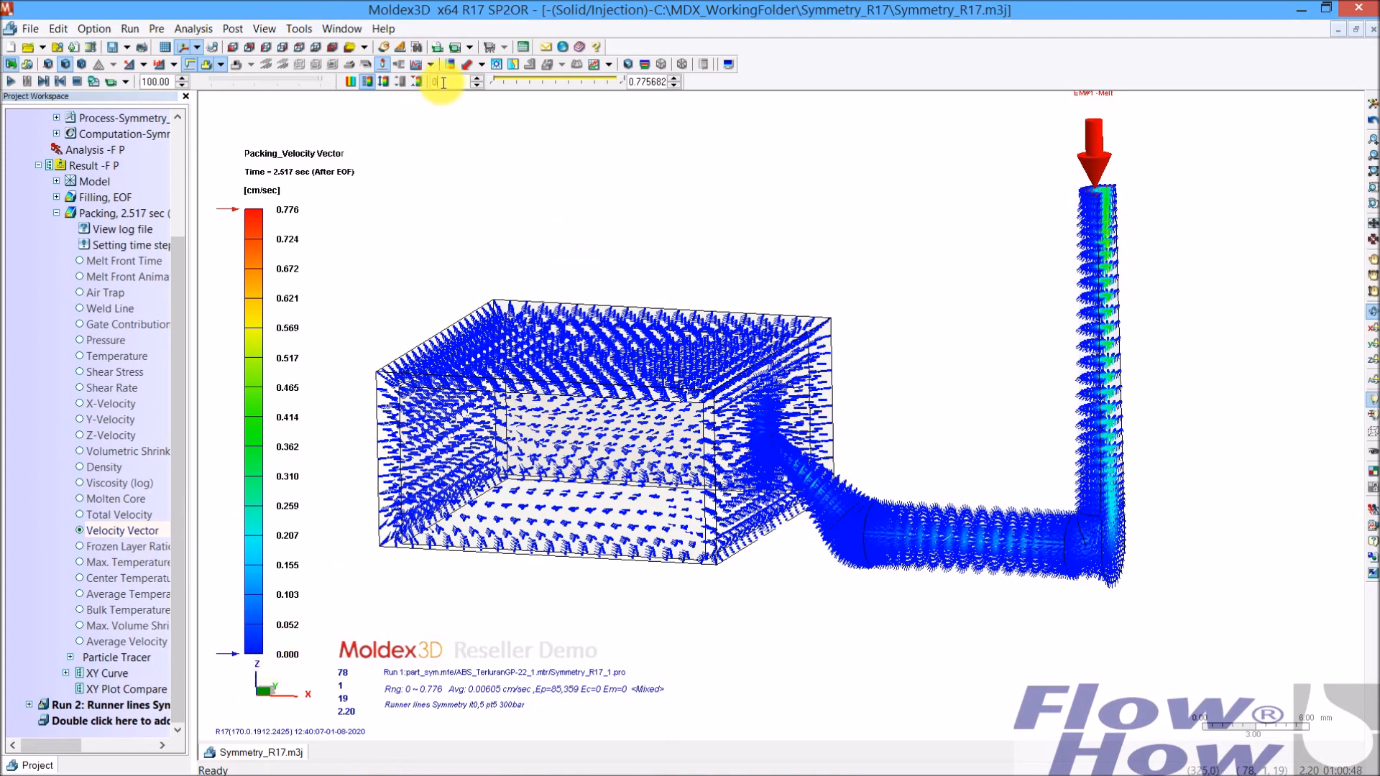
{"action": "type", "text": "."}
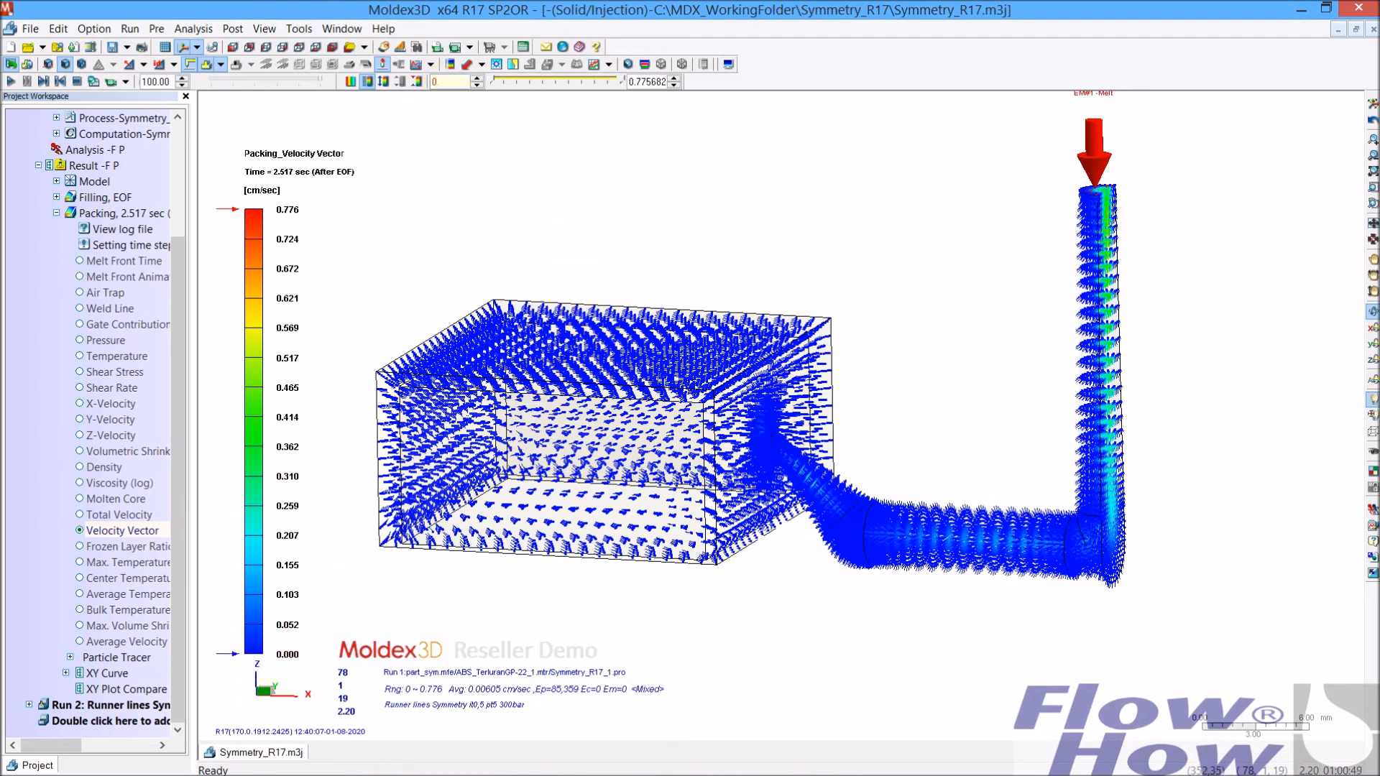
{"action": "type", "text": "1"}
{"action": "key", "text": "Return"}
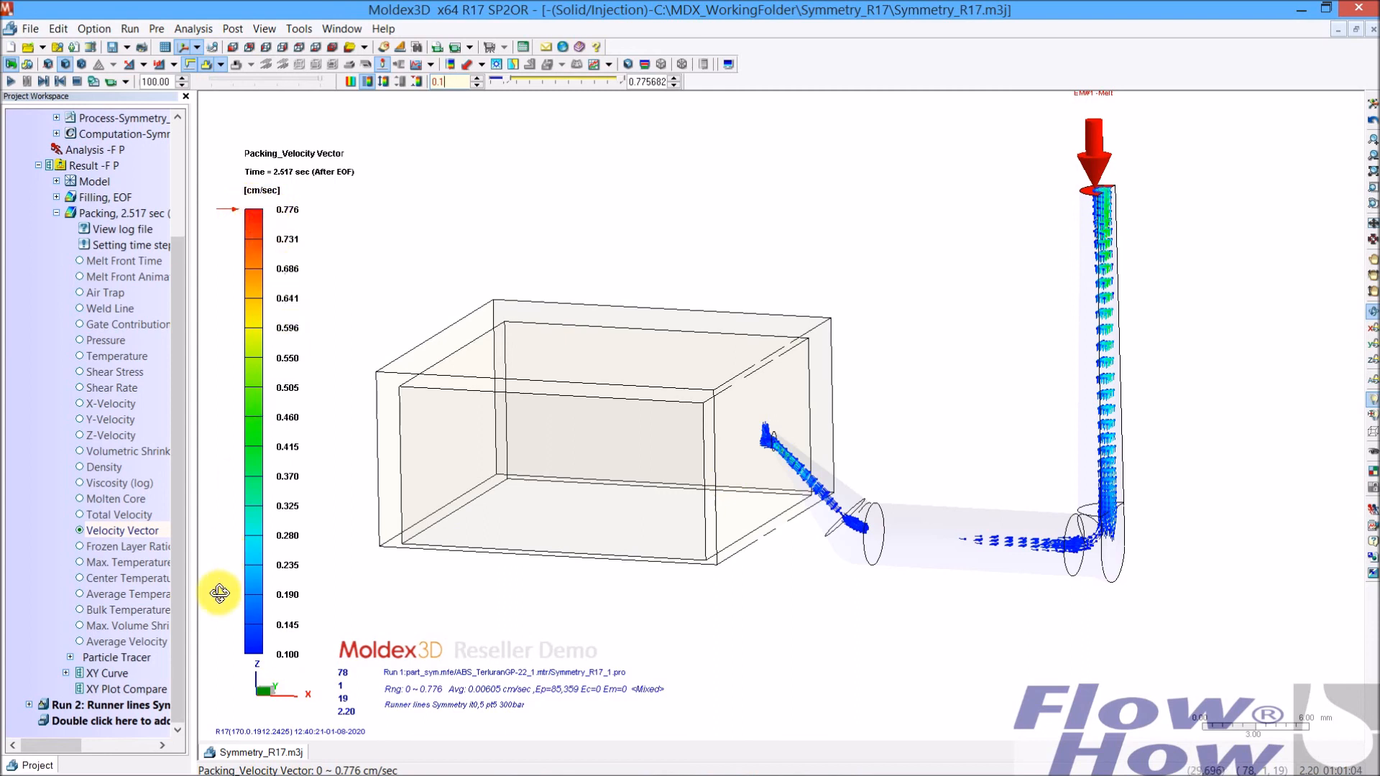
Step: Set the Velocity Vector color scale minimum to 0.01 cm/sec for the 2.517 sec time step
{"action": "left_click", "coordinate": [450, 84]}
{"action": "key", "text": "BackSpace"}
{"action": "key", "text": "BackSpace"}
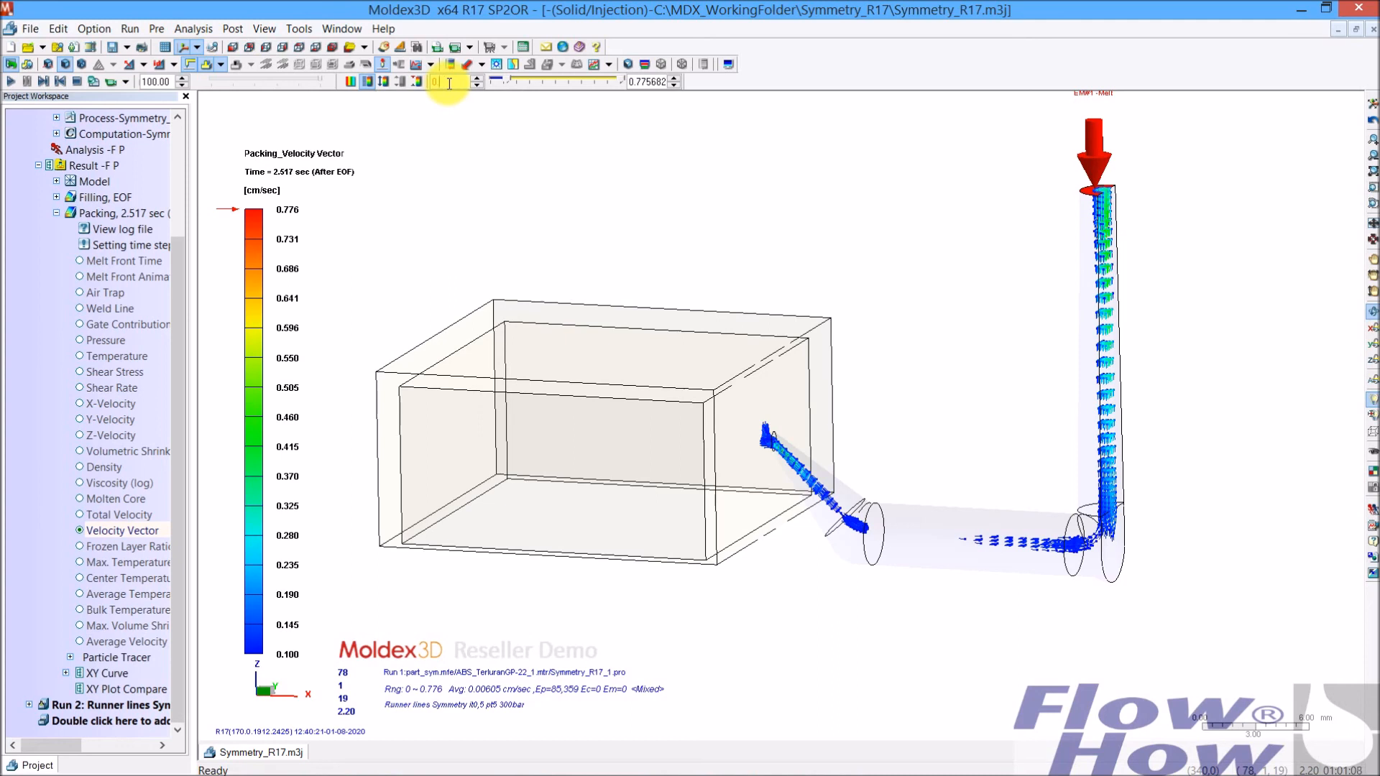
{"action": "key", "text": "Return"}
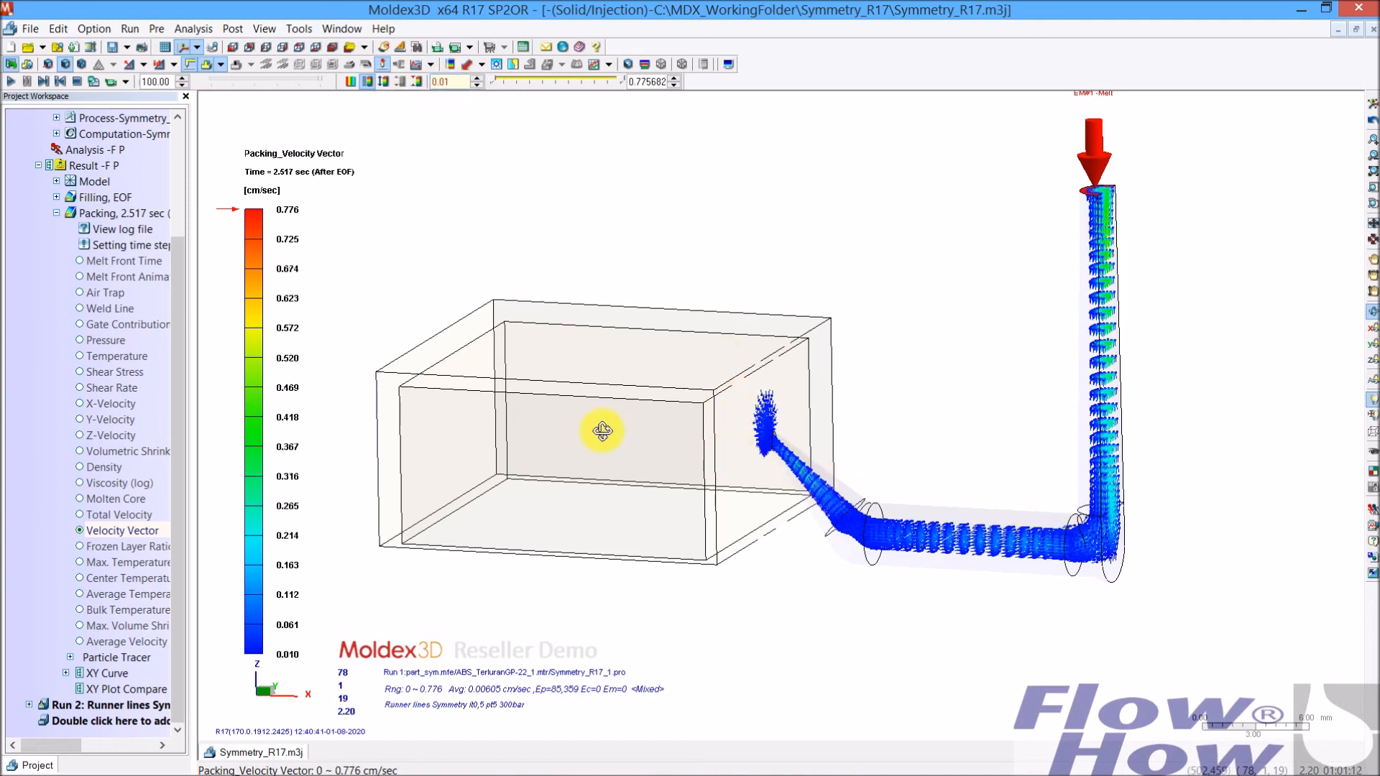
Step: Switch the Velocity Vector result to 3.169 sec (After EOF) and set its color scale minimum to 0.01 cm/sec
{"action": "left_click", "coordinate": [119, 247]}
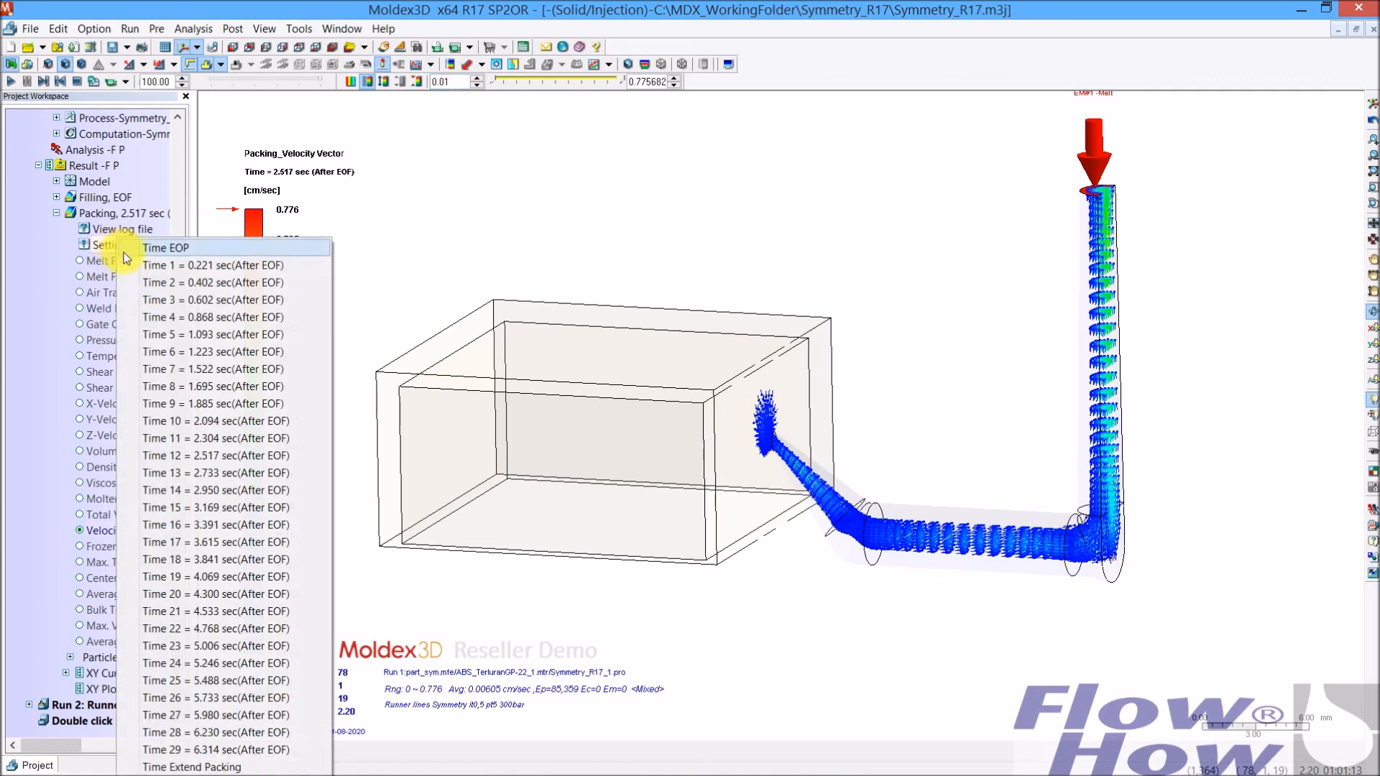
{"action": "left_click", "coordinate": [208, 507]}
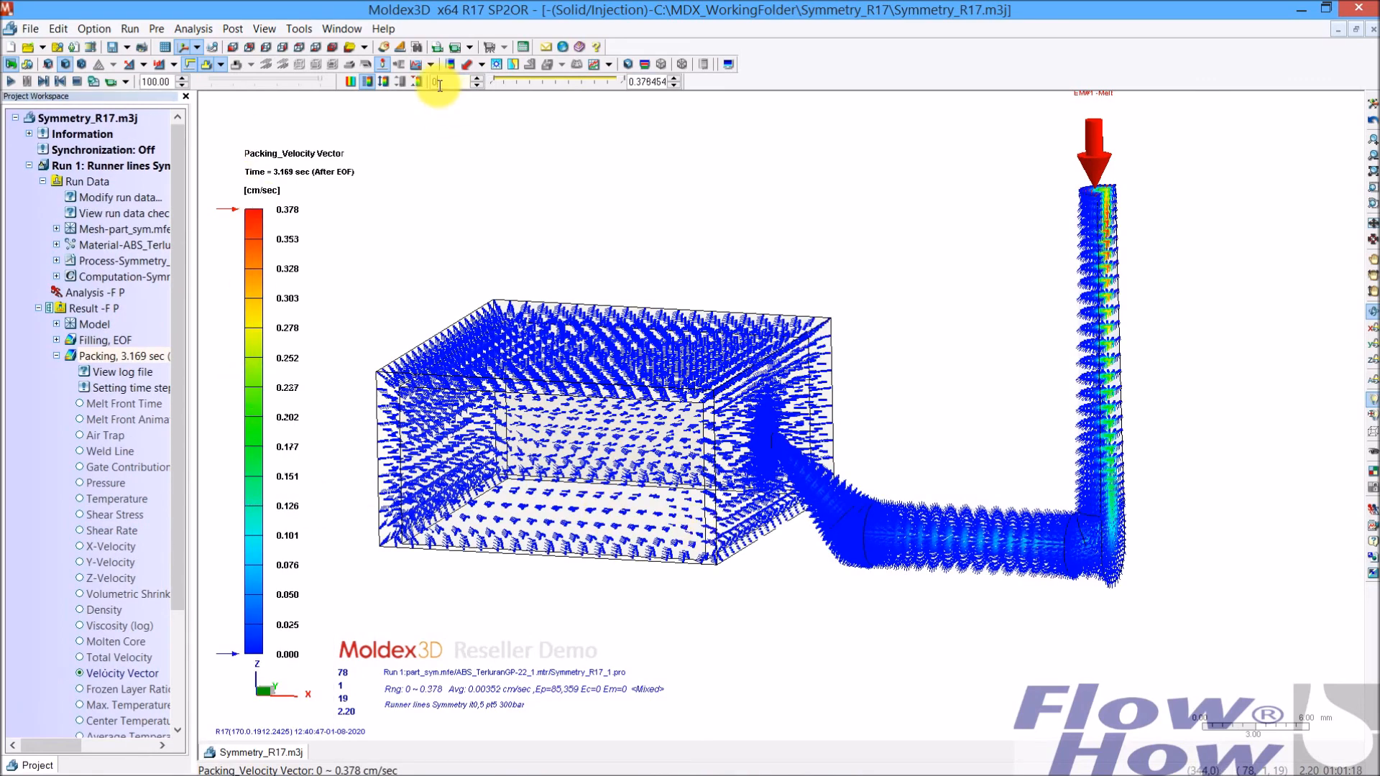
{"action": "key", "text": "Return"}
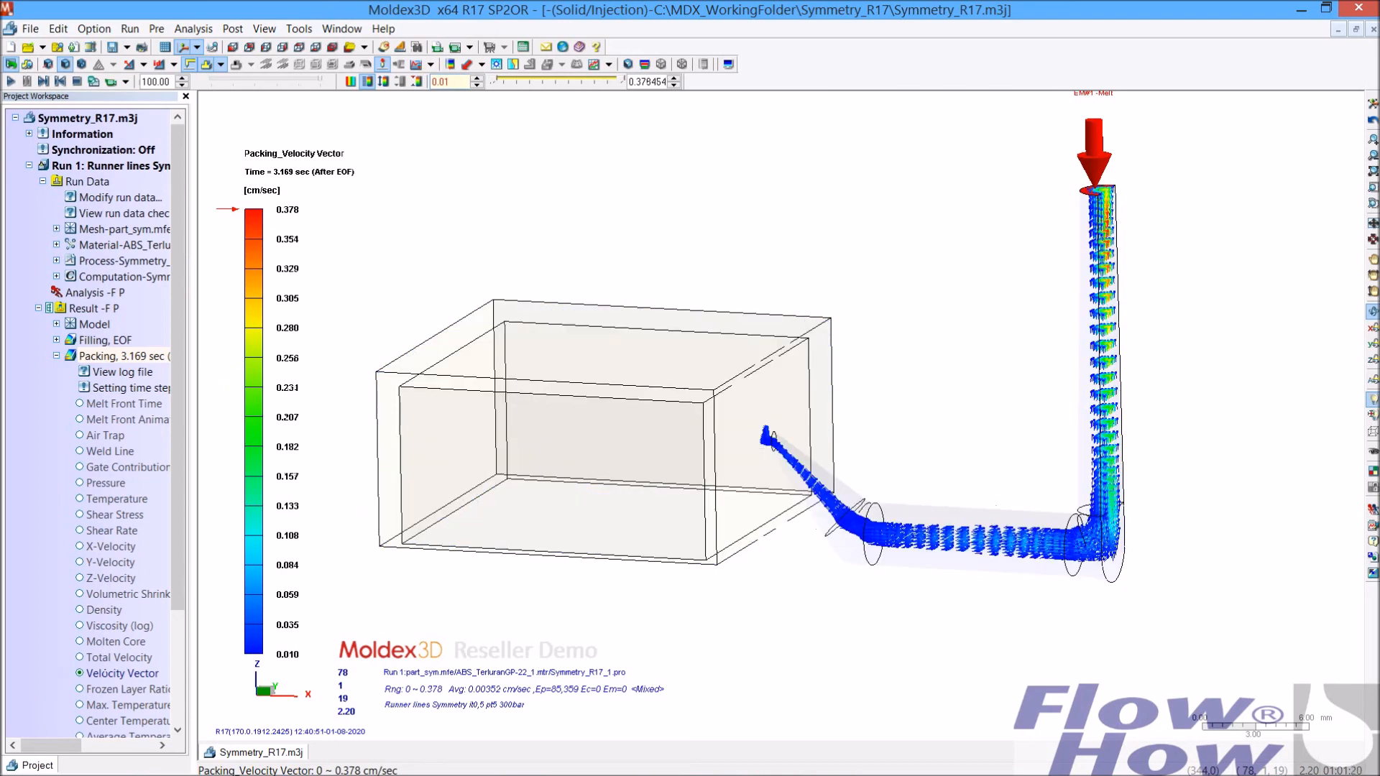